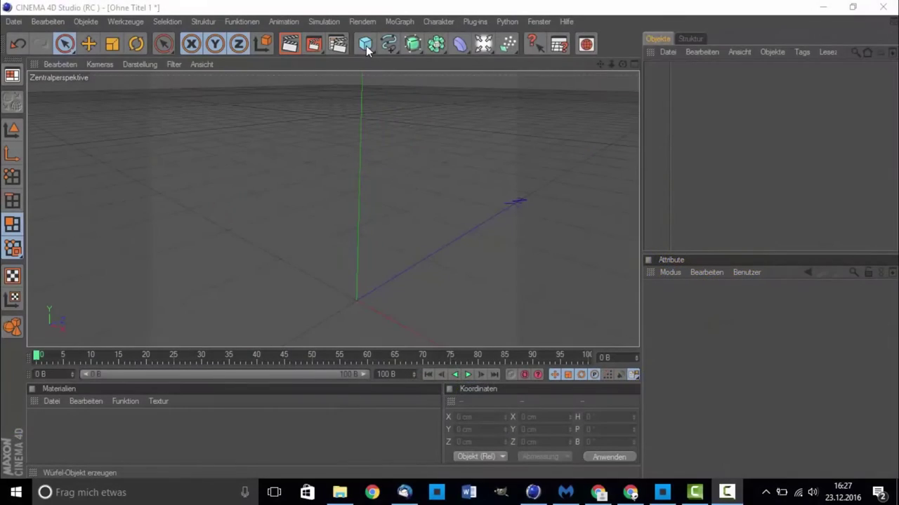
# Add a Kugel sphere and set its Segmente to 50
pyautogui.click(365, 45)
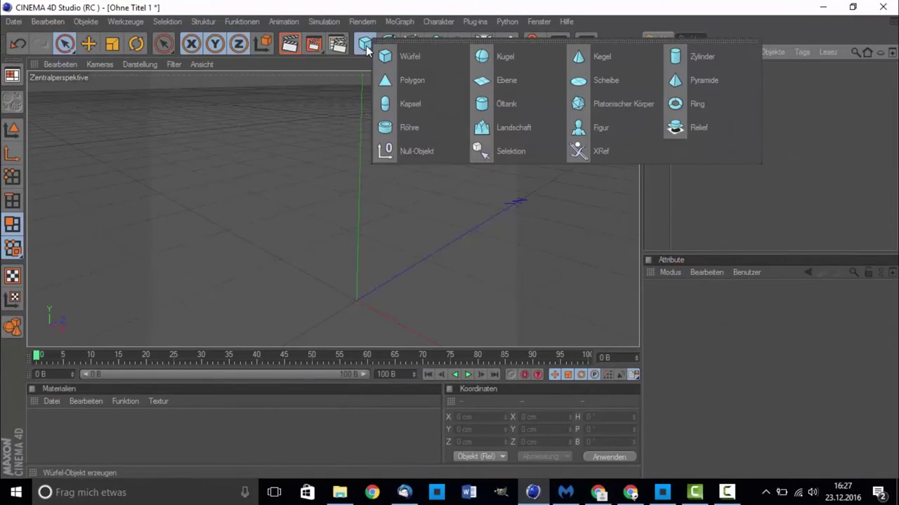
pyautogui.click(502, 56)
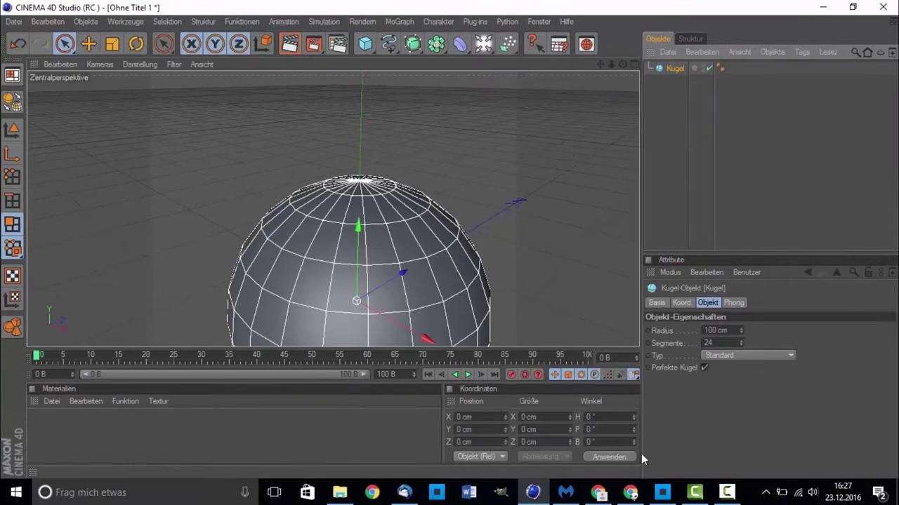
pyautogui.scroll(-4, 522, 298)
pyautogui.doubleClick(708, 343)
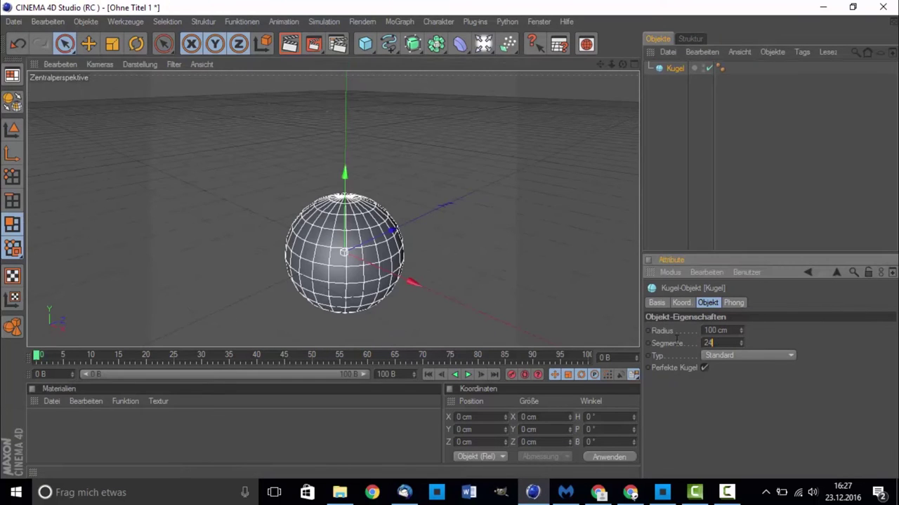
pyautogui.write('50')
pyautogui.press('Return')
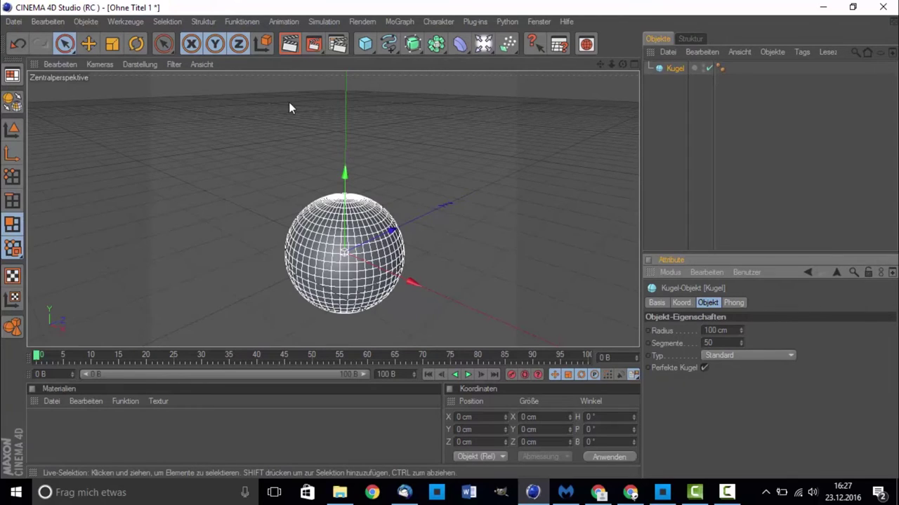
# Maximize the top view and make the sphere editable with C
pyautogui.middleClick(289, 102)
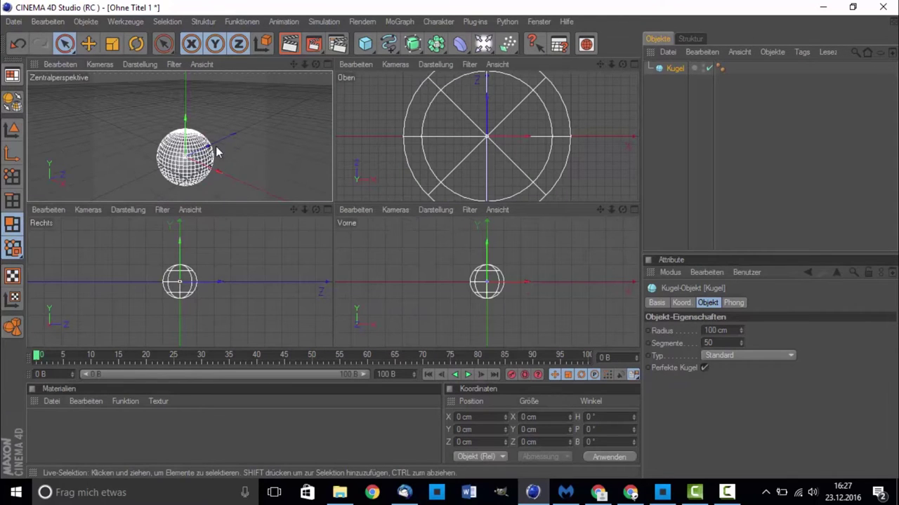
pyautogui.middleClick(439, 133)
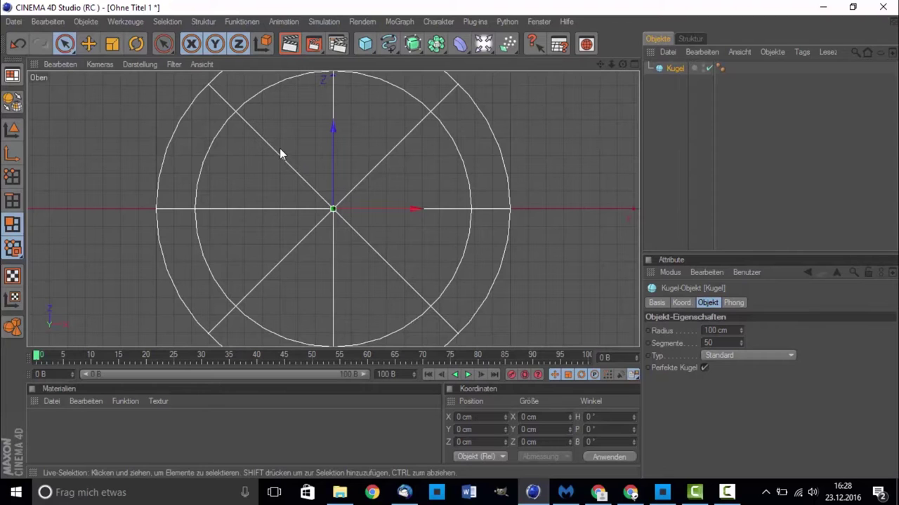
pyautogui.scroll(-2, 220, 112)
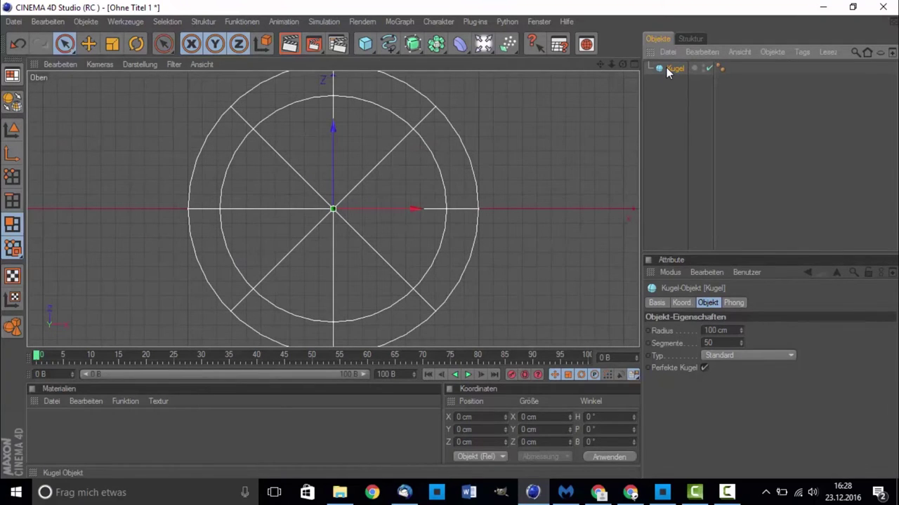
pyautogui.press('c')
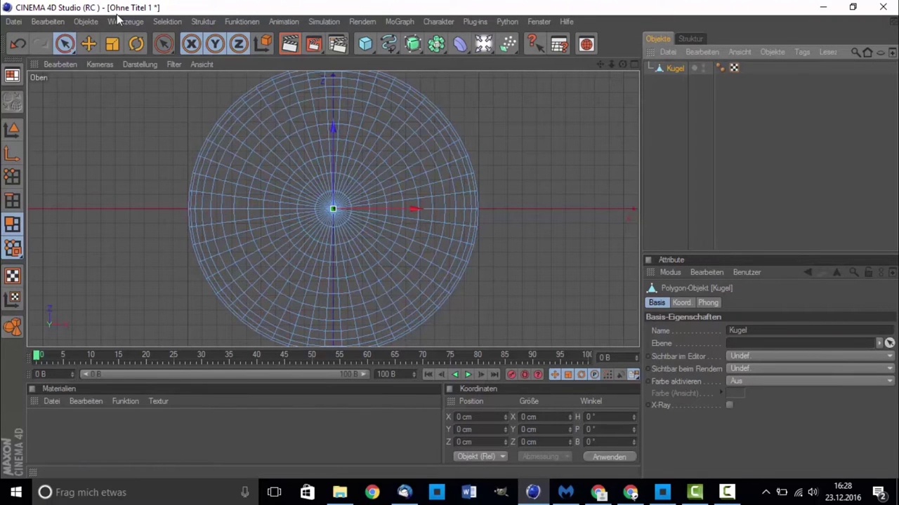
# Ring-select the polygons around the sphere's top pole and grow the selection twice
pyautogui.click(168, 22)
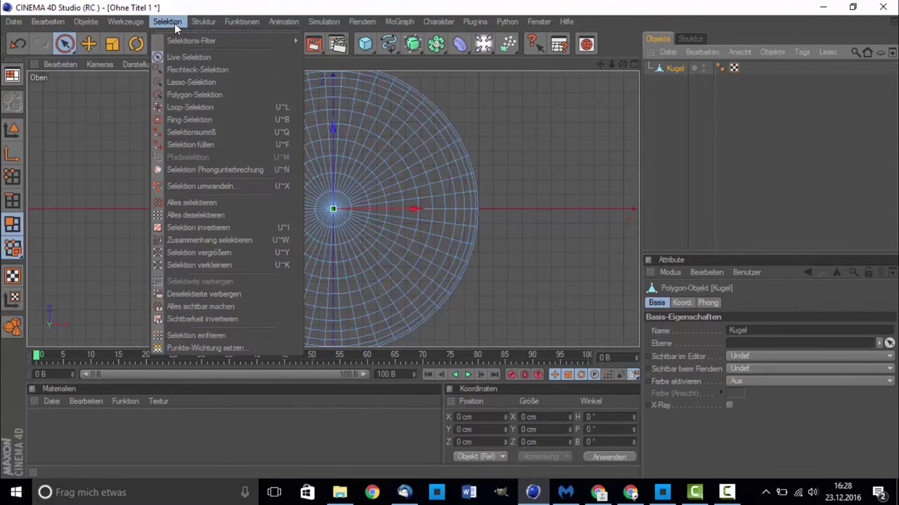
pyautogui.click(208, 122)
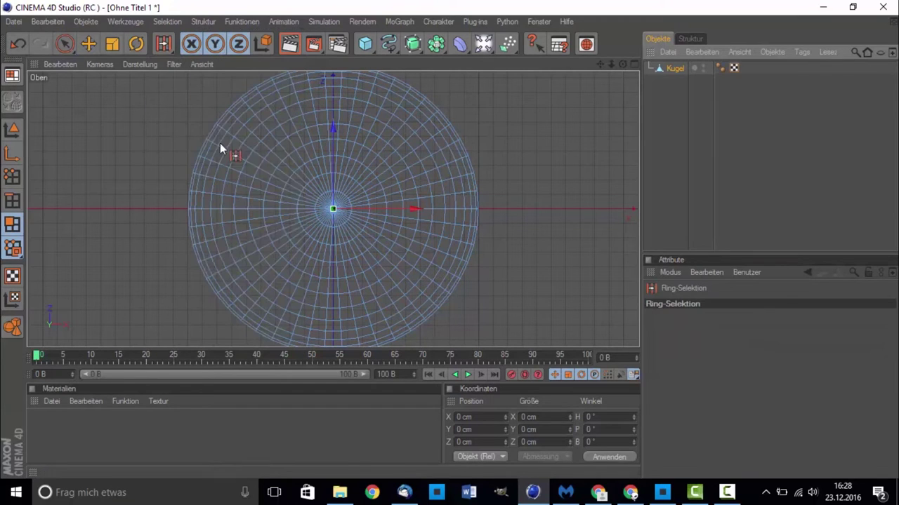
pyautogui.click(326, 216)
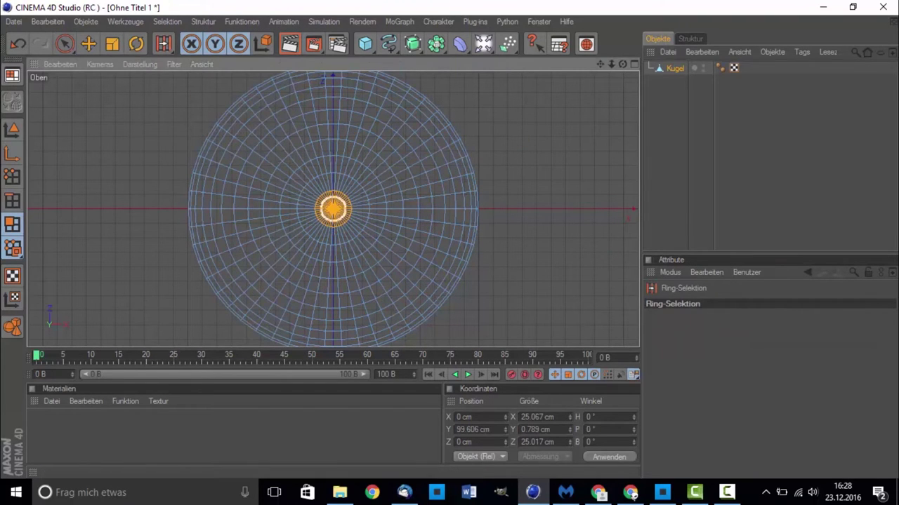
pyautogui.press('u')
pyautogui.press('g')
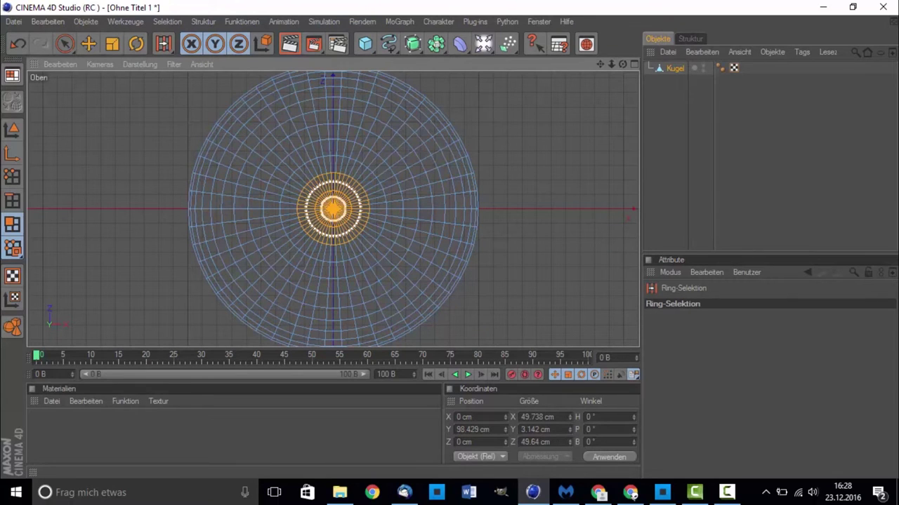
pyautogui.press('u')
pyautogui.press('g')
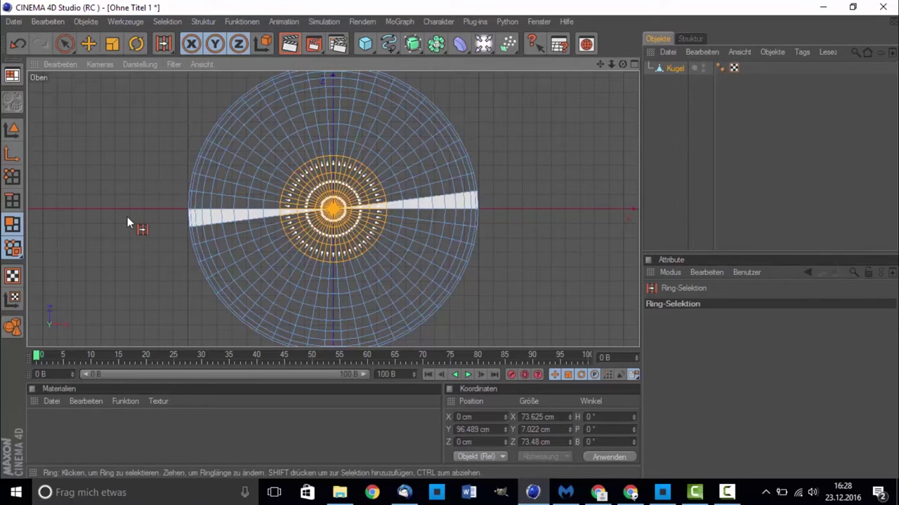
# Maximize the perspective view and zoom in on the selected pole region
pyautogui.middleClick(42, 175)
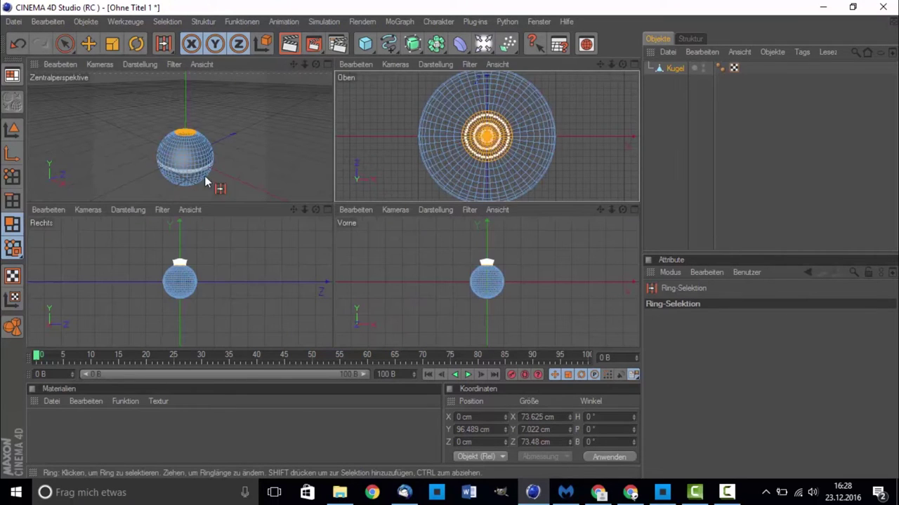
pyautogui.middleClick(228, 154)
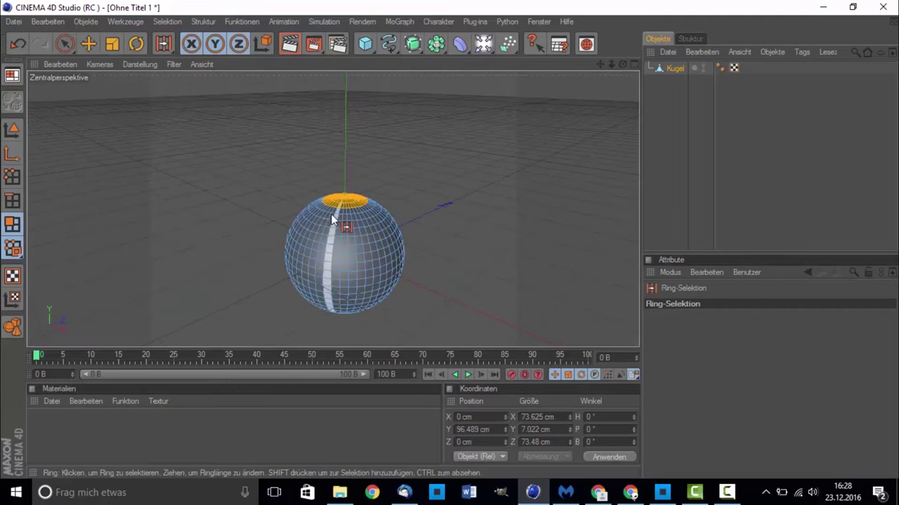
pyautogui.scroll(2, 246, 188)
pyautogui.scroll(2, 243, 187)
pyautogui.scroll(-3, 243, 186)
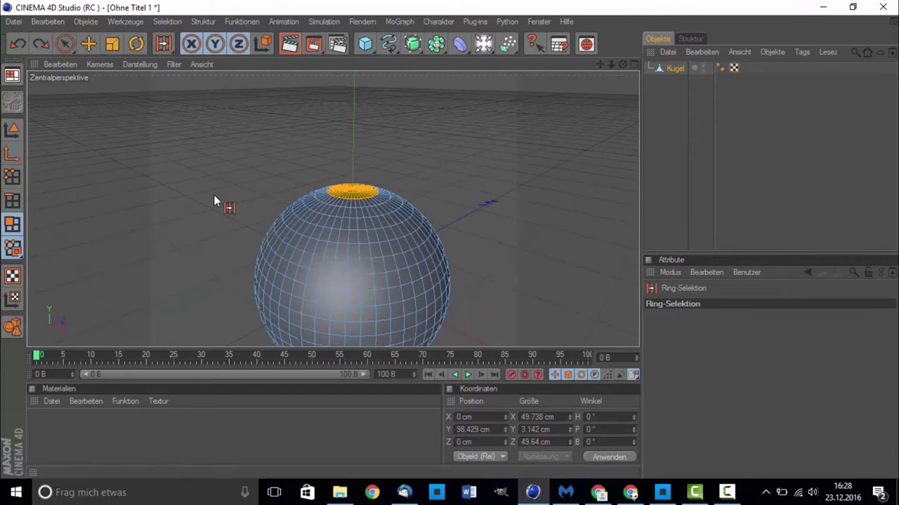
# Undo the last selection growth and raise the top ring along Y
pyautogui.click(339, 195)
pyautogui.click(70, 45)
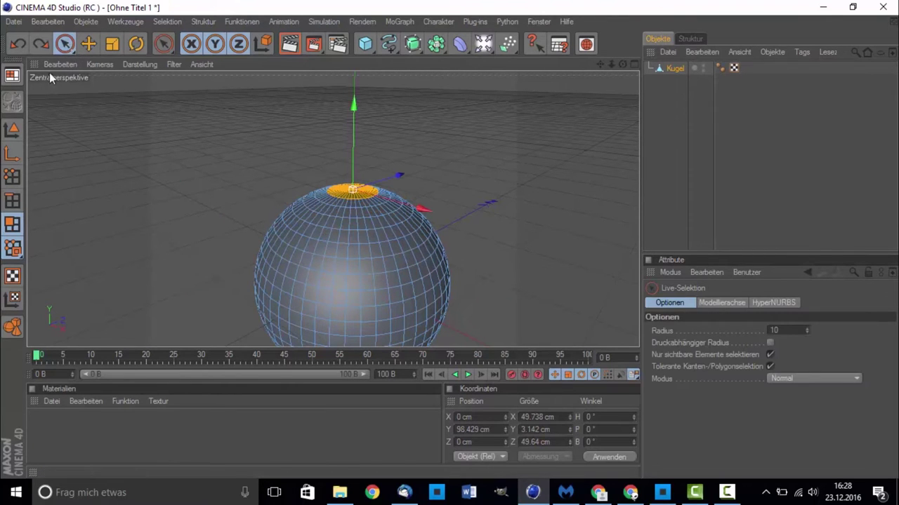
pyautogui.moveTo(351, 140); pyautogui.dragTo(352, 117)
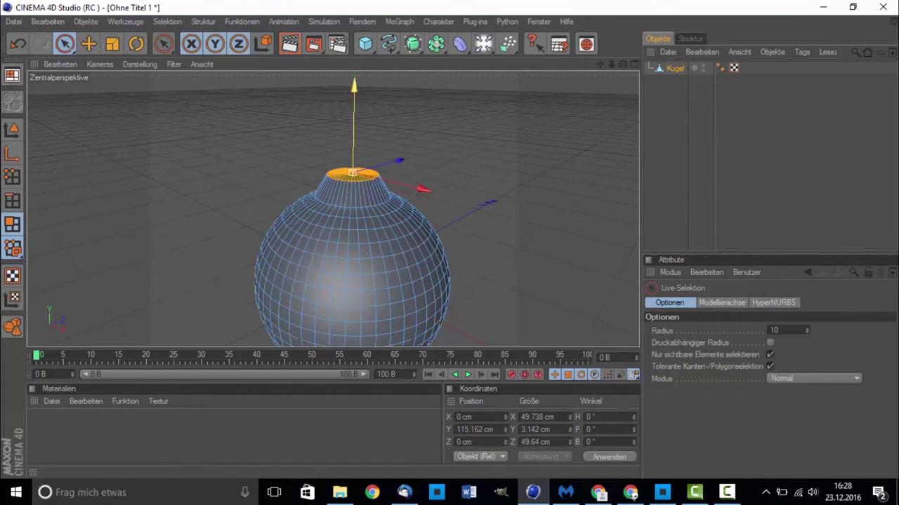
# Scale the ring inward into a narrow neck, then deselect and reselect Kugel
pyautogui.click(111, 43)
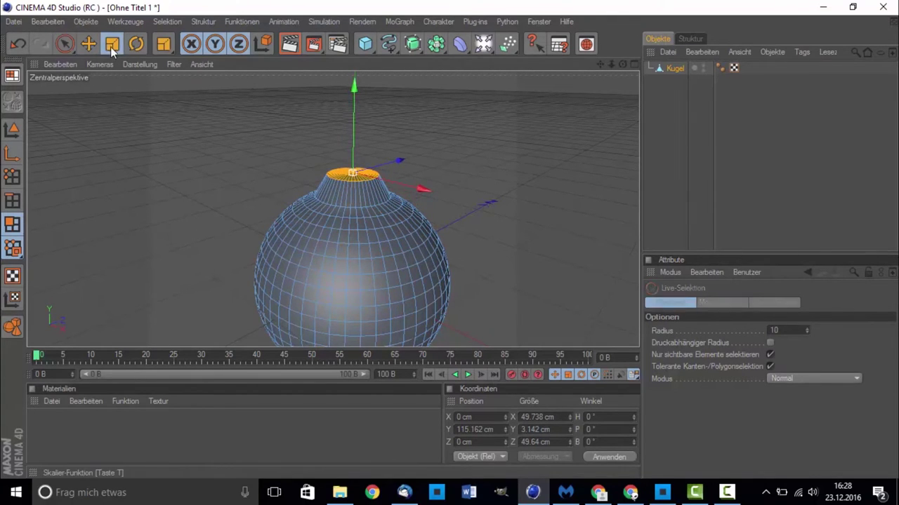
pyautogui.moveTo(380, 177)
pyautogui.mouseDown()
pyautogui.moveTo(353, 173)
pyautogui.moveTo(379, 149)
pyautogui.mouseUp()
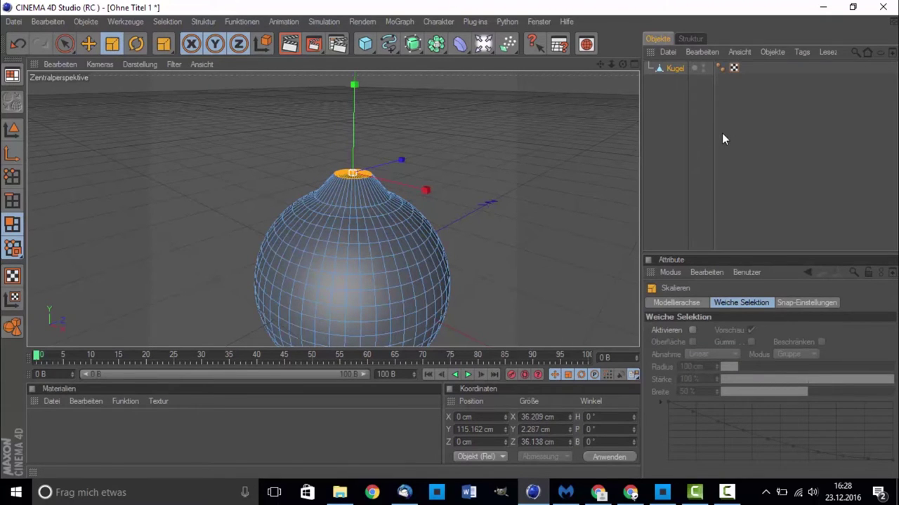
pyautogui.scroll(-2, 413, 167)
pyautogui.scroll(2, 414, 159)
pyautogui.click(546, 180)
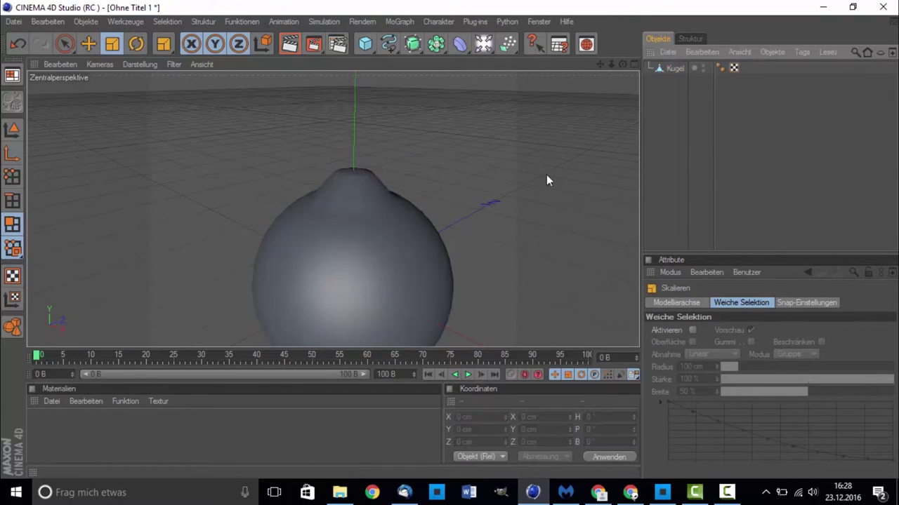
pyautogui.scroll(-3, 455, 155)
pyautogui.scroll(2, 455, 155)
pyautogui.scroll(2, 455, 155)
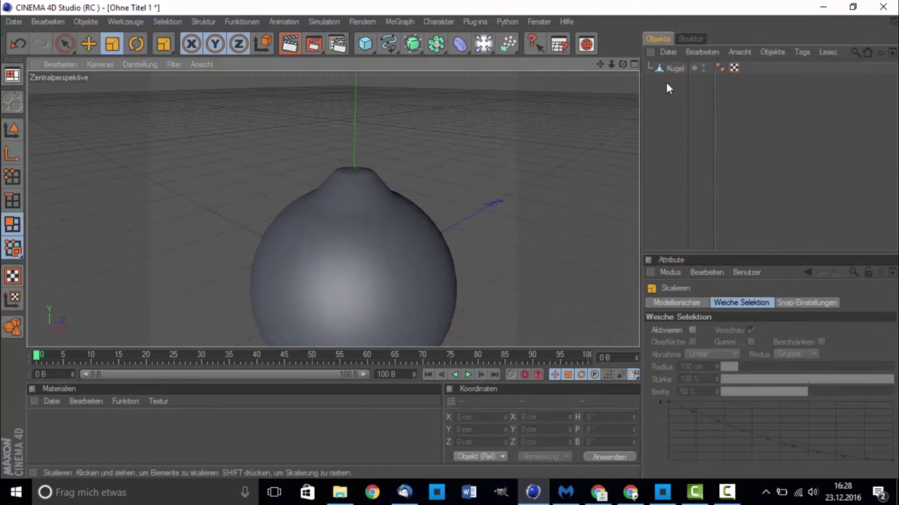
pyautogui.click(674, 70)
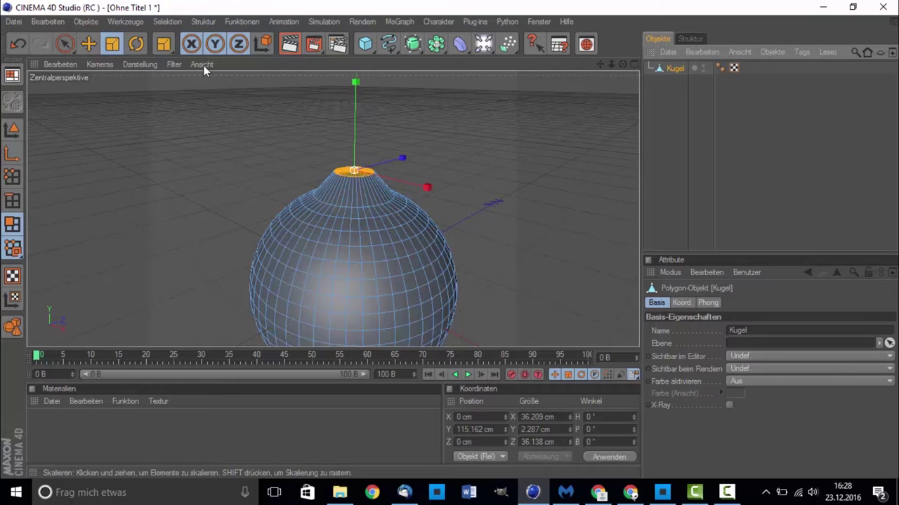
# Add a Zylinder and, in object mode, lift it above the sphere
pyautogui.click(364, 44)
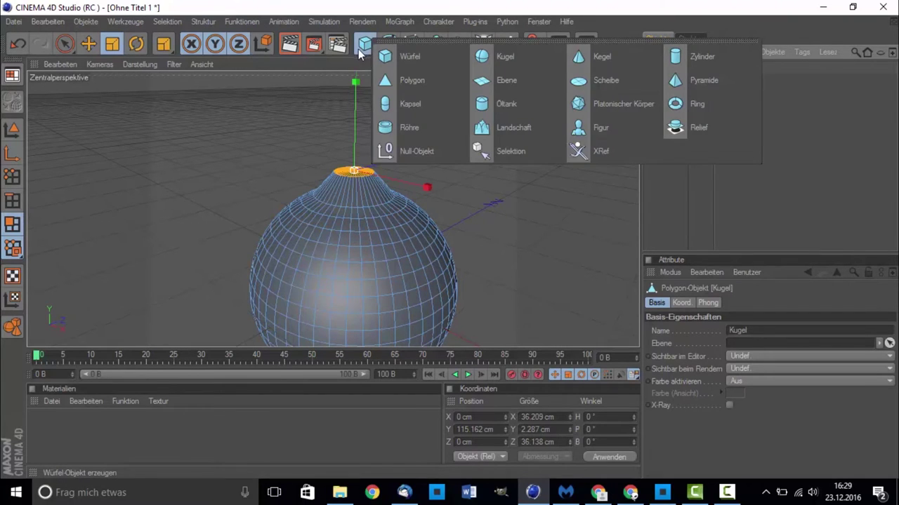
pyautogui.click(690, 57)
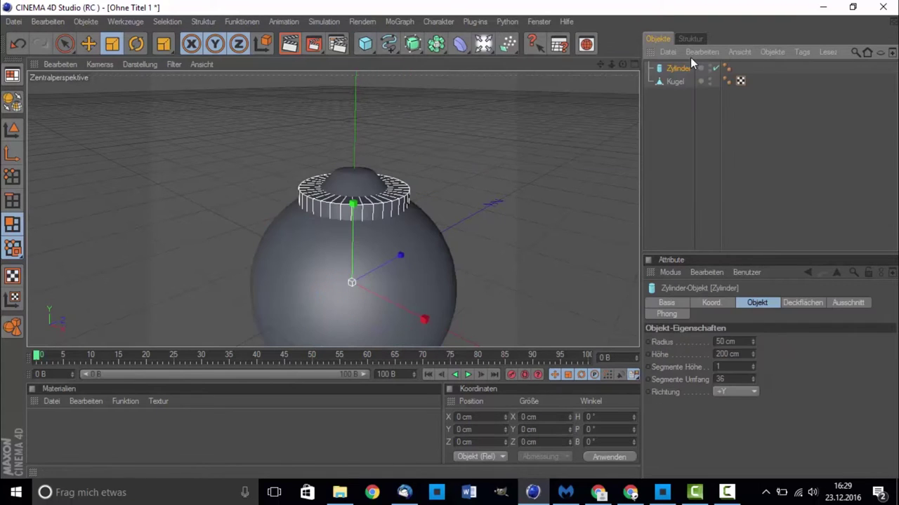
pyautogui.click(13, 133)
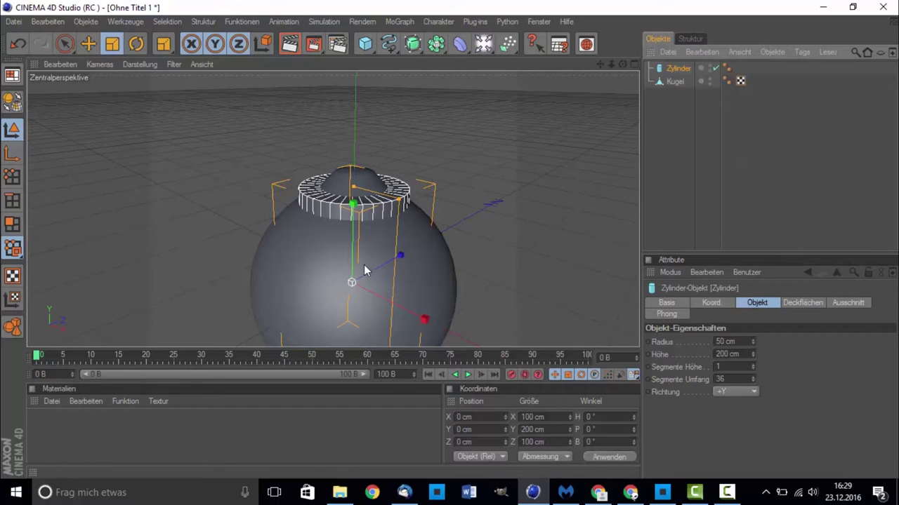
pyautogui.click(64, 45)
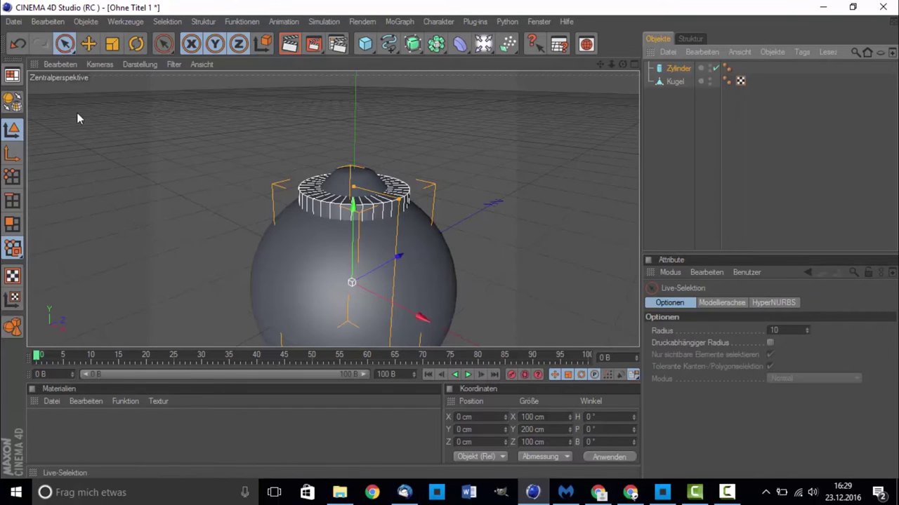
pyautogui.moveTo(352, 232); pyautogui.dragTo(292, 137)
pyautogui.scroll(-2, 291, 137)
pyautogui.scroll(-1, 291, 137)
# Size the cylinder to radius 27.83 cm, height 38.684 cm and seat it on the neck
pyautogui.moveTo(342, 125); pyautogui.dragTo(343, 173)
pyautogui.scroll(2, 351, 140)
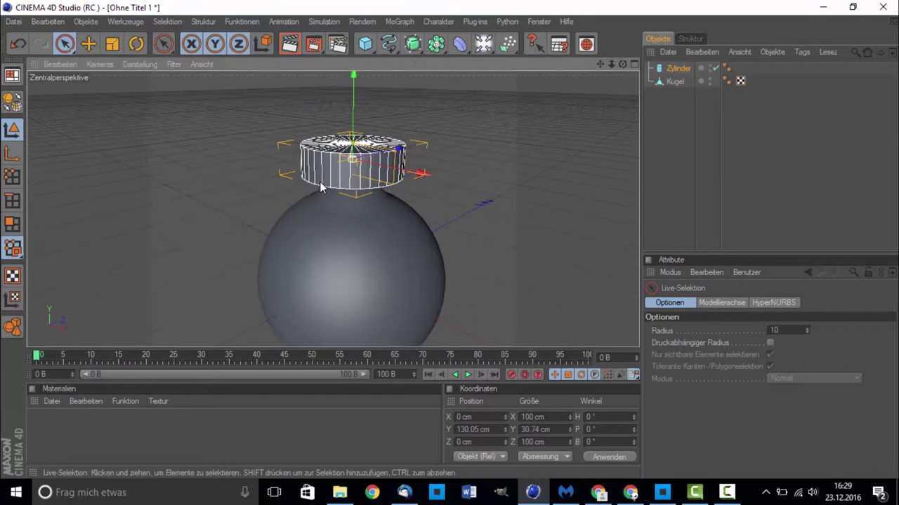
pyautogui.scroll(1, 357, 97)
pyautogui.moveTo(357, 96); pyautogui.dragTo(357, 113)
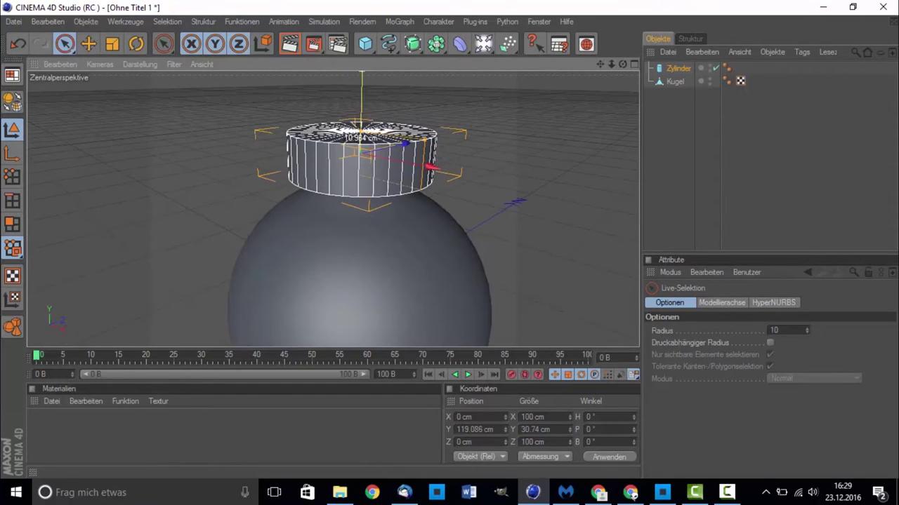
pyautogui.click(391, 157)
pyautogui.moveTo(421, 146)
pyautogui.mouseDown()
pyautogui.moveTo(401, 144)
pyautogui.moveTo(419, 147)
pyautogui.mouseUp()
pyautogui.moveTo(361, 131); pyautogui.dragTo(396, 148)
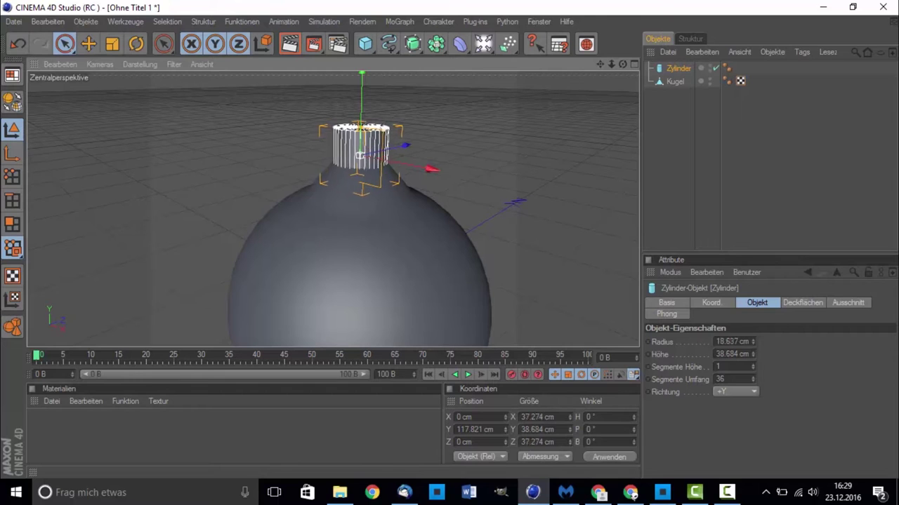
pyautogui.moveTo(599, 64); pyautogui.dragTo(414, 129)
pyautogui.moveTo(344, 141)
pyautogui.mouseDown()
pyautogui.moveTo(345, 128)
pyautogui.moveTo(367, 147)
pyautogui.mouseUp()
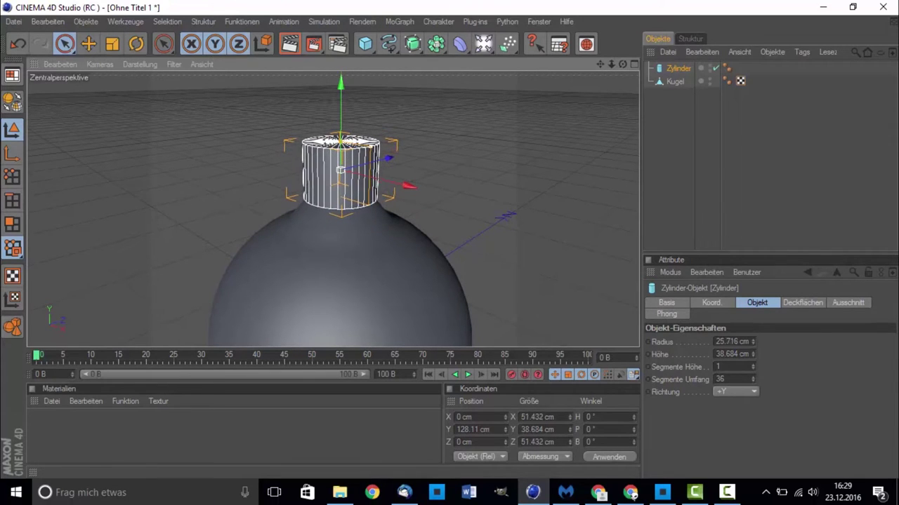
pyautogui.moveTo(343, 119); pyautogui.dragTo(342, 129)
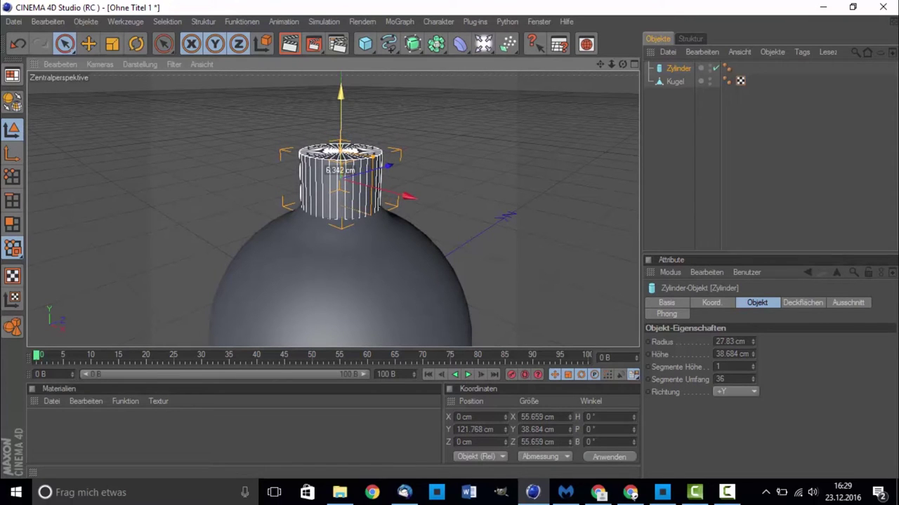
# Select the Zylinder and turn on cap Rundung with a 2 cm radius
pyautogui.click(418, 144)
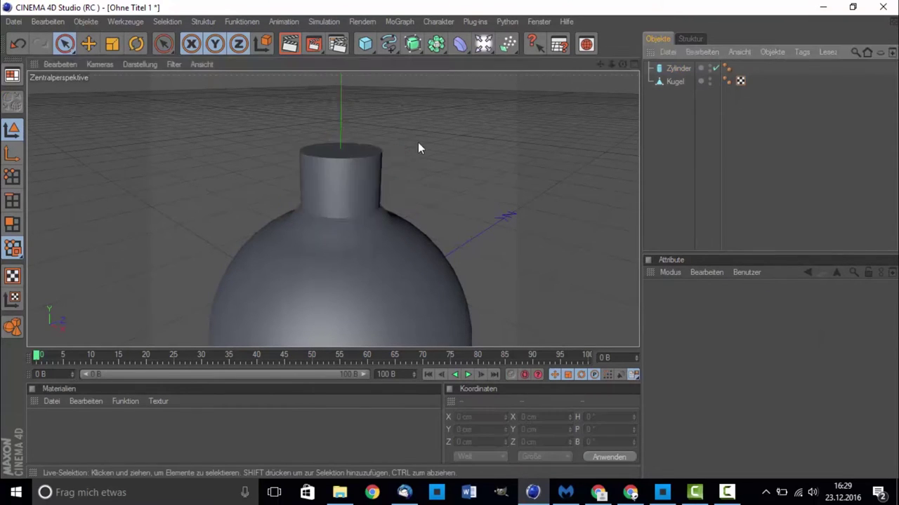
pyautogui.scroll(-5, 405, 152)
pyautogui.scroll(2, 394, 172)
pyautogui.scroll(2, 372, 190)
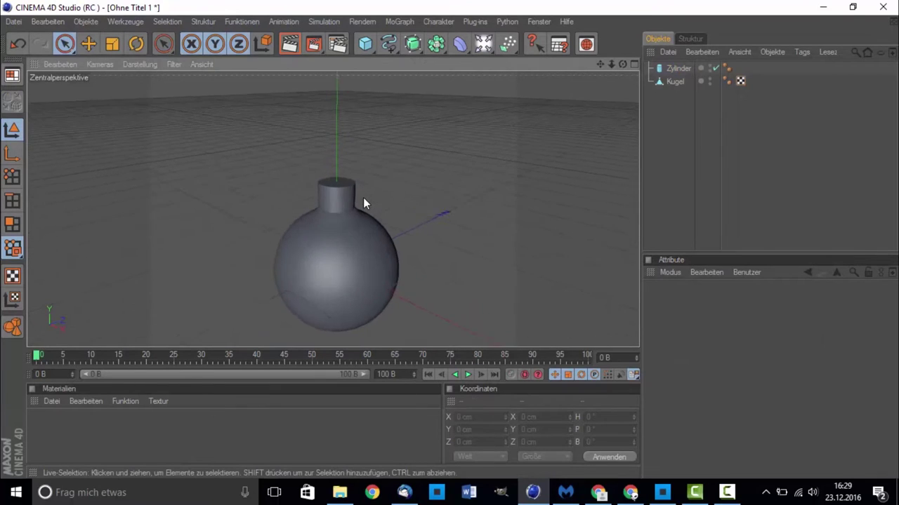
pyautogui.scroll(2, 361, 200)
pyautogui.scroll(2, 351, 218)
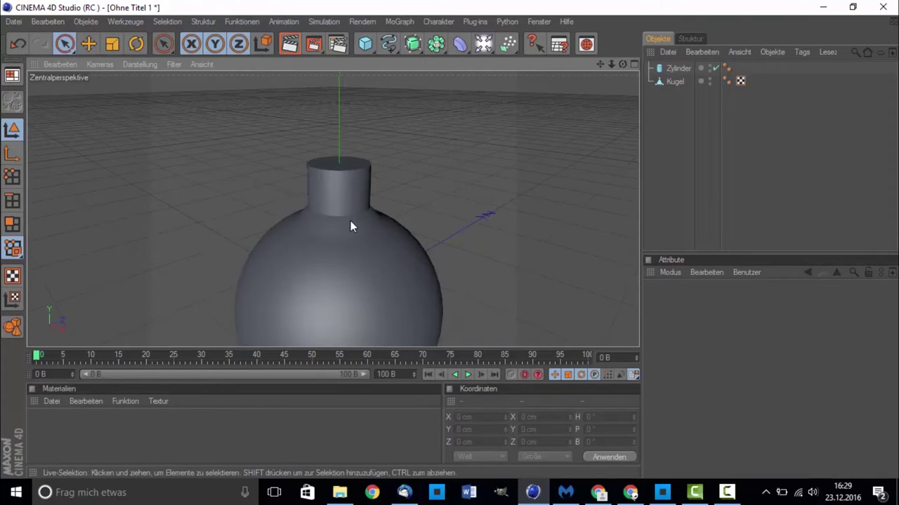
pyautogui.scroll(2, 351, 203)
pyautogui.scroll(2, 450, 191)
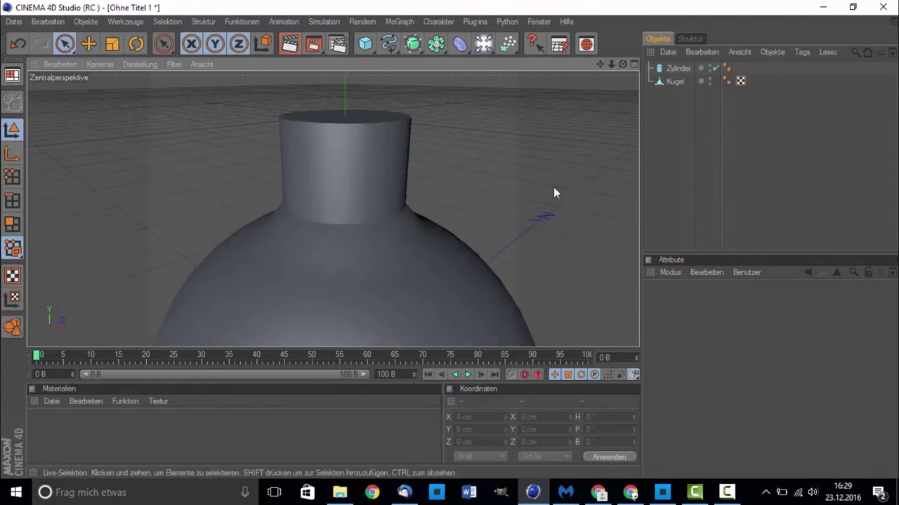
pyautogui.click(677, 68)
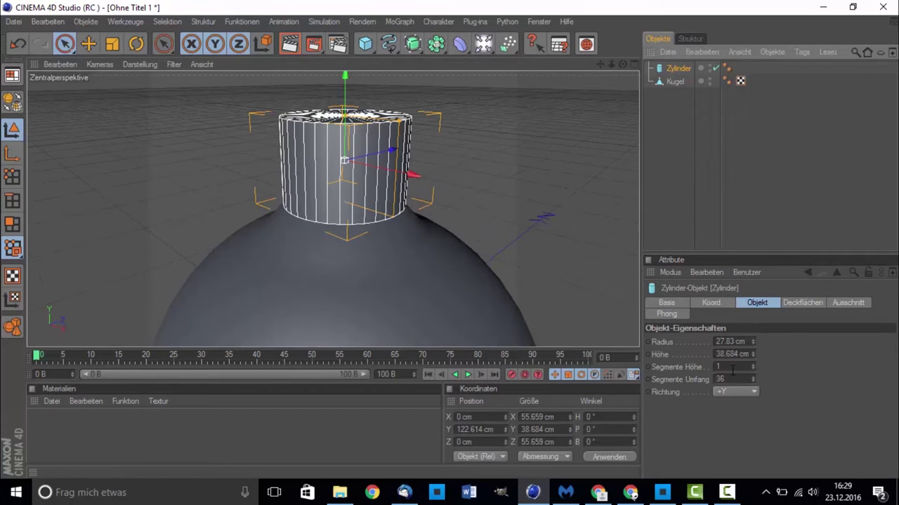
pyautogui.click(794, 306)
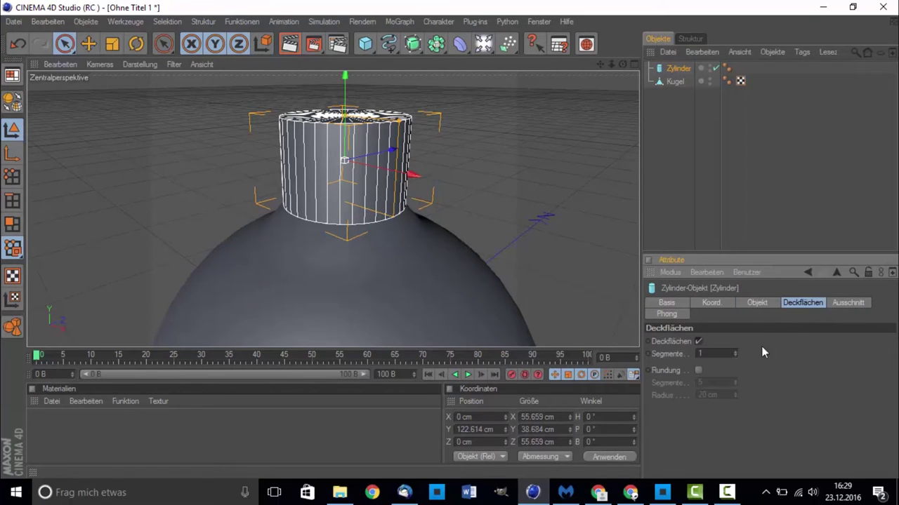
pyautogui.click(695, 372)
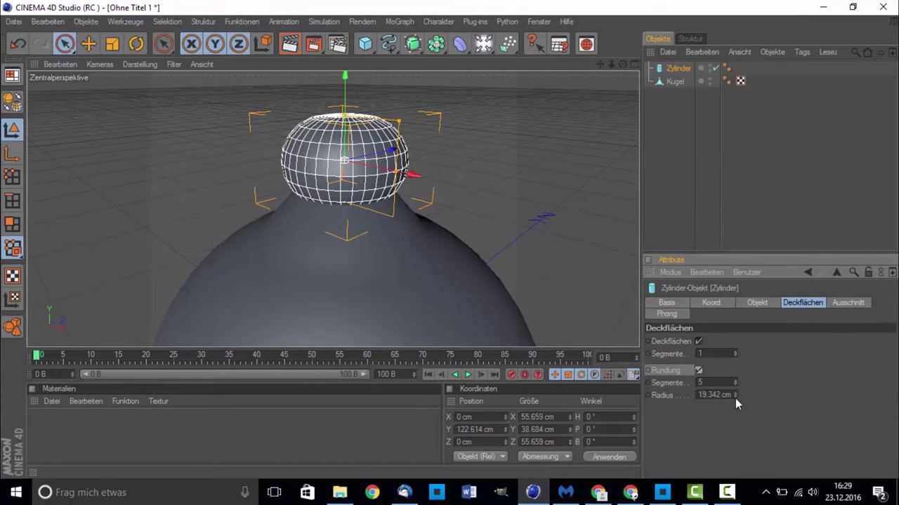
pyautogui.moveTo(735, 398); pyautogui.dragTo(735, 429)
pyautogui.moveTo(735, 394); pyautogui.dragTo(735, 390)
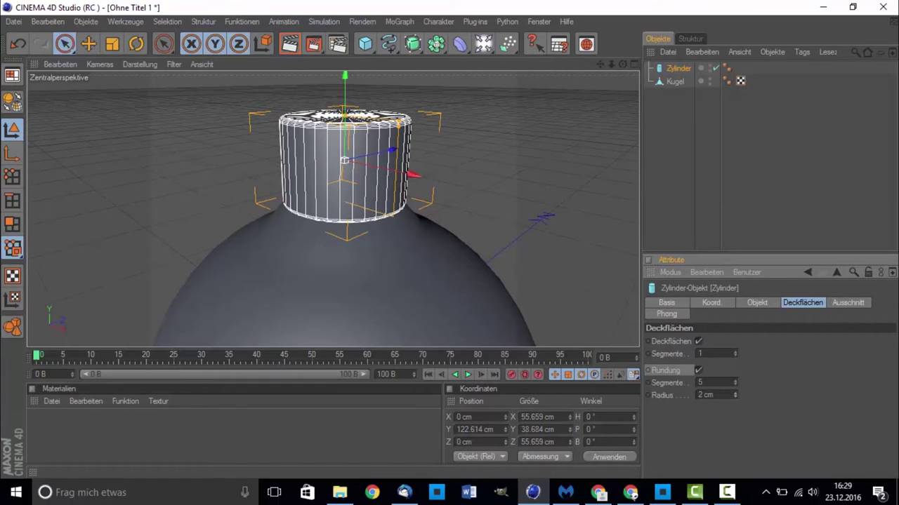
# Deselect the cylinder and pan and zoom to inspect its rounded top edges
pyautogui.click(734, 243)
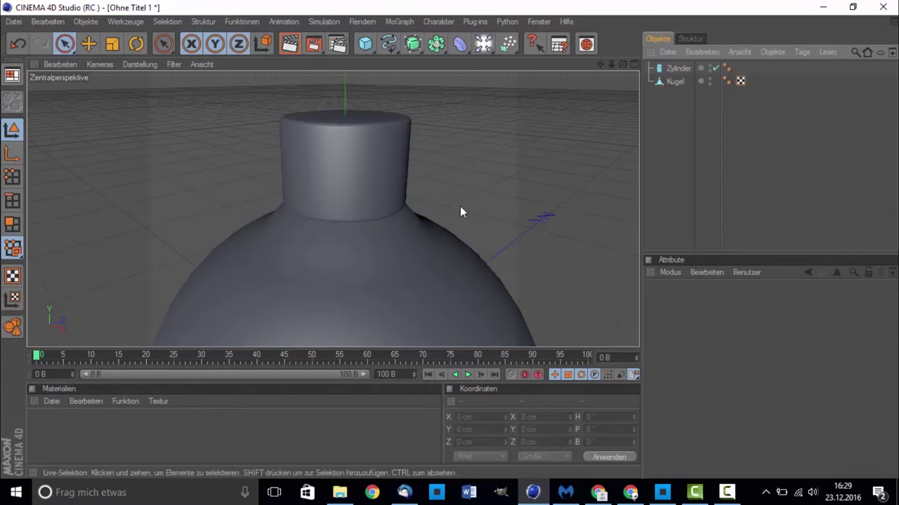
pyautogui.click(359, 173)
pyautogui.click(710, 165)
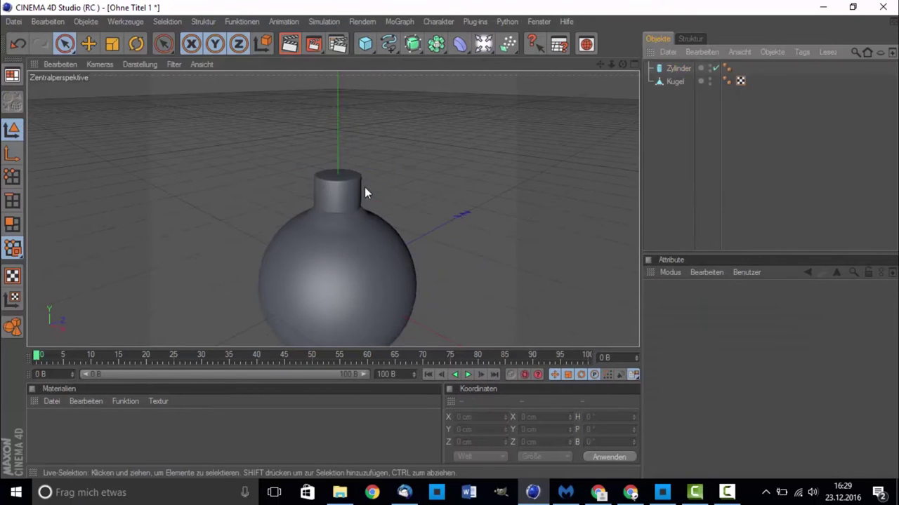
pyautogui.scroll(3, 364, 187)
pyautogui.scroll(5, 372, 160)
pyautogui.scroll(-3, 504, 132)
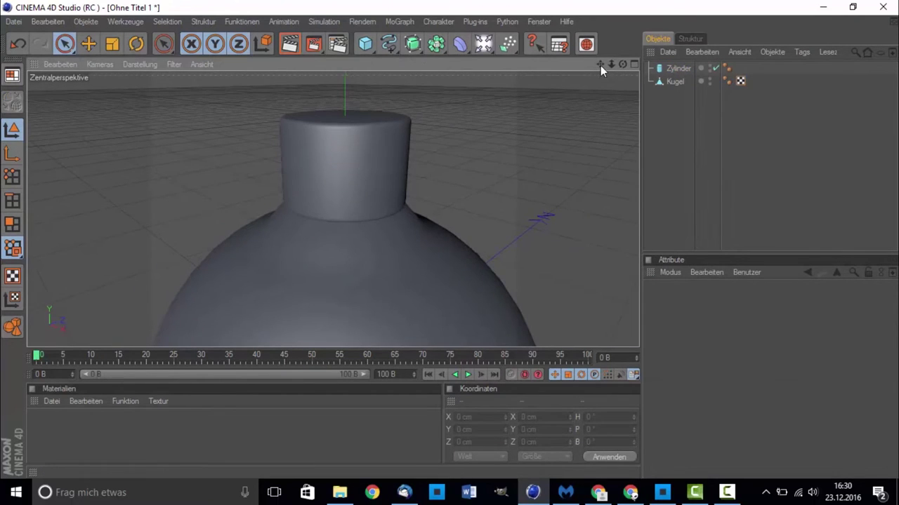
pyautogui.moveTo(600, 66); pyautogui.dragTo(404, 156)
pyautogui.scroll(5, 365, 165)
pyautogui.scroll(-4, 363, 168)
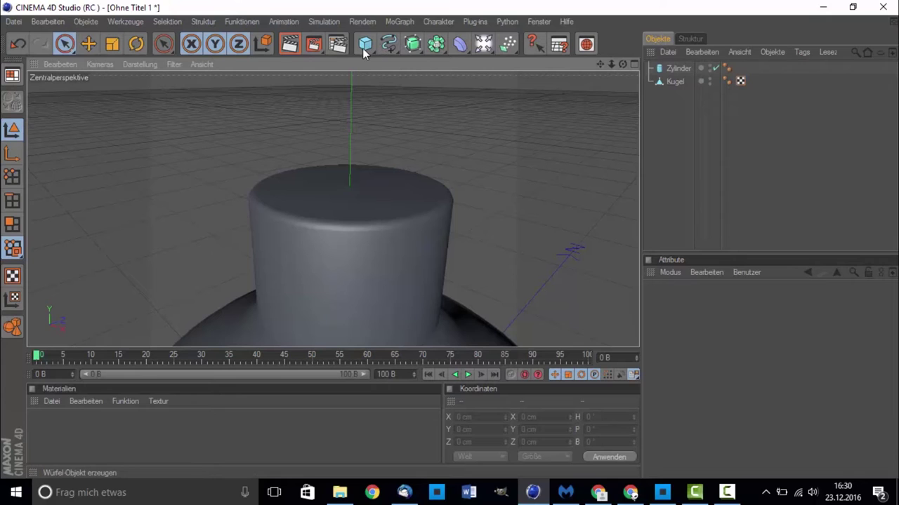
# Add a Bogen arc spline with Winkel Ende set to 180° for a half circle
pyautogui.click(391, 42)
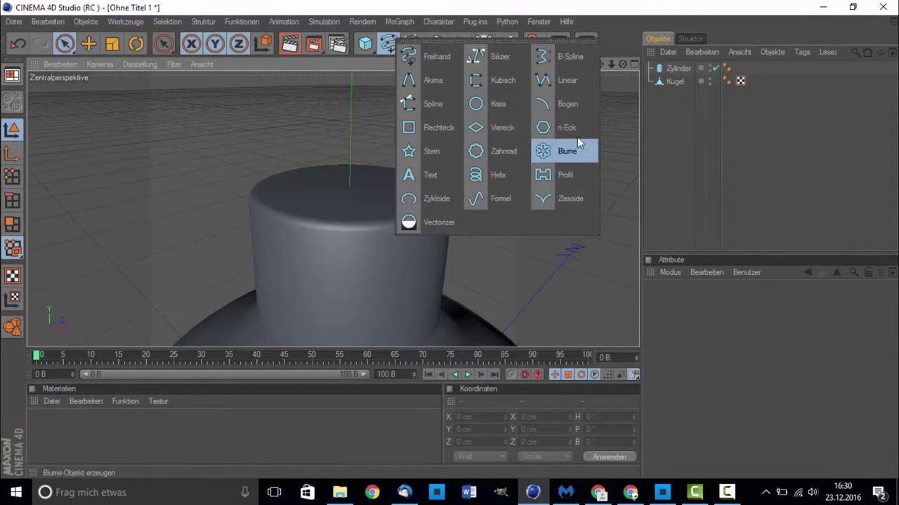
pyautogui.click(555, 104)
pyautogui.scroll(-3, 485, 255)
pyautogui.scroll(-3, 485, 254)
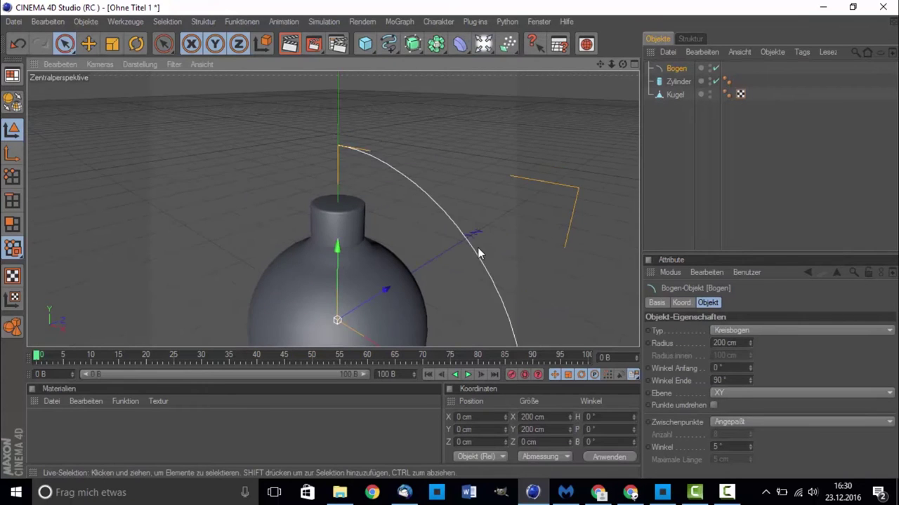
pyautogui.scroll(-2, 485, 255)
pyautogui.click(723, 380)
pyautogui.write('180')
pyautogui.press('Return')
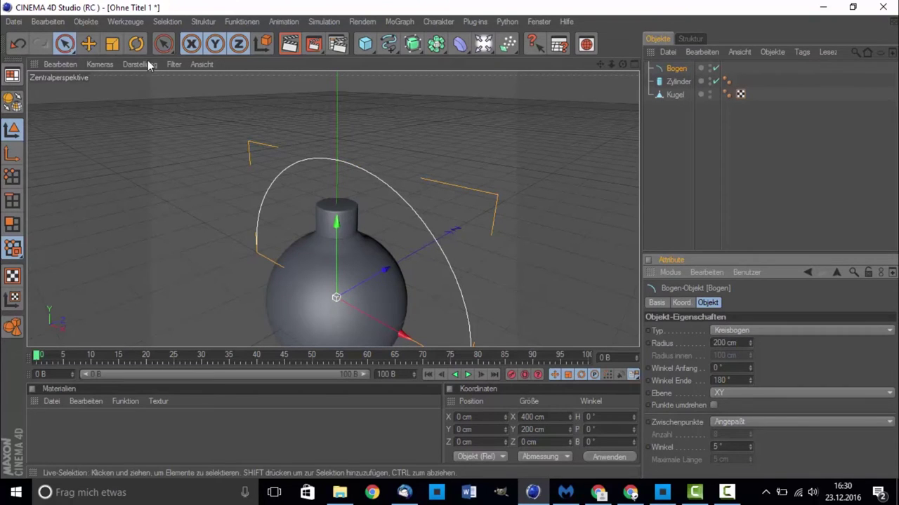
# Shrink the arc and raise it up to the top of the cylinder
pyautogui.click(112, 43)
pyautogui.moveTo(330, 309); pyautogui.dragTo(294, 309)
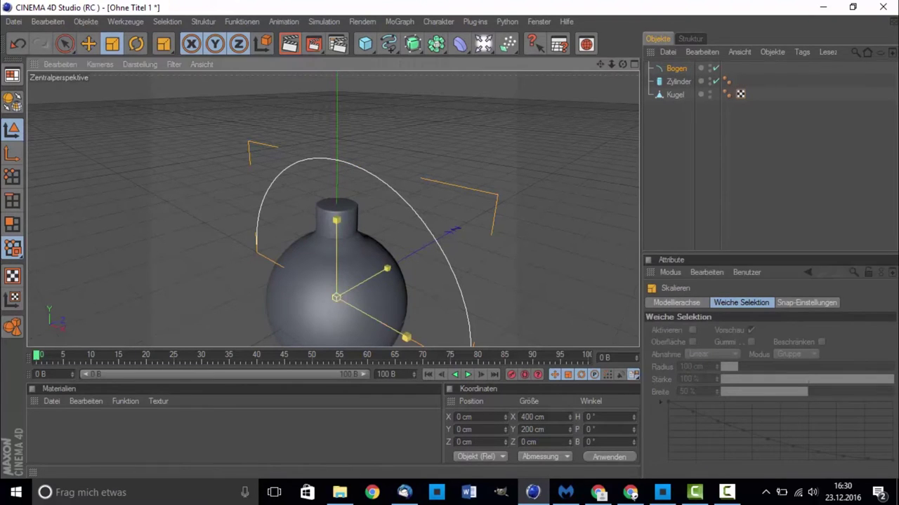
pyautogui.press('space')
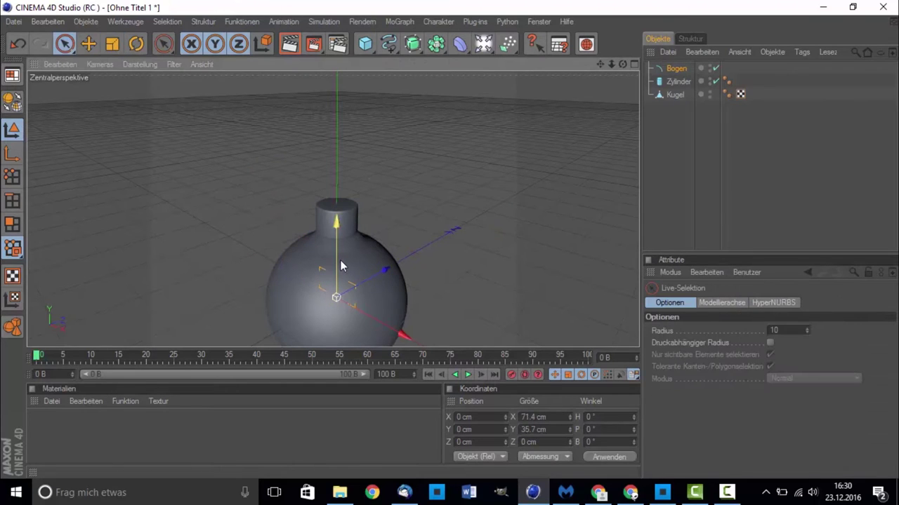
pyautogui.moveTo(339, 264); pyautogui.dragTo(340, 169)
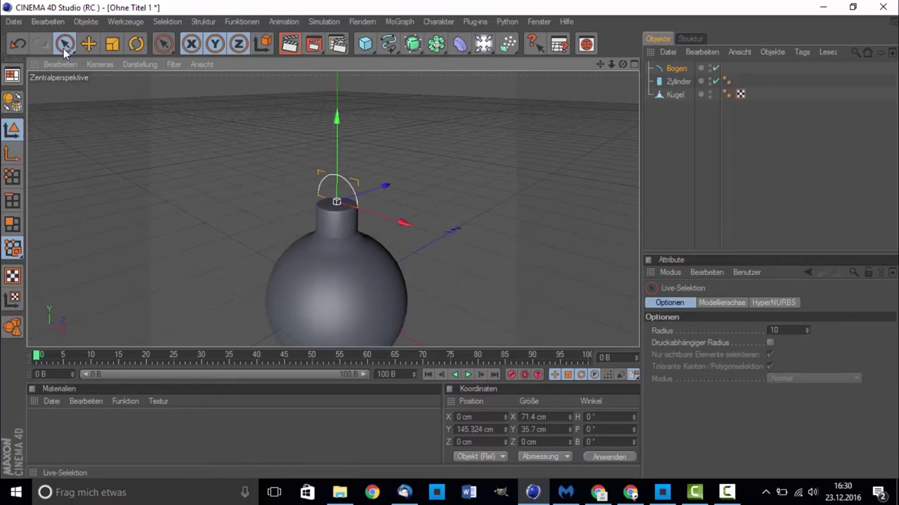
pyautogui.press('t')
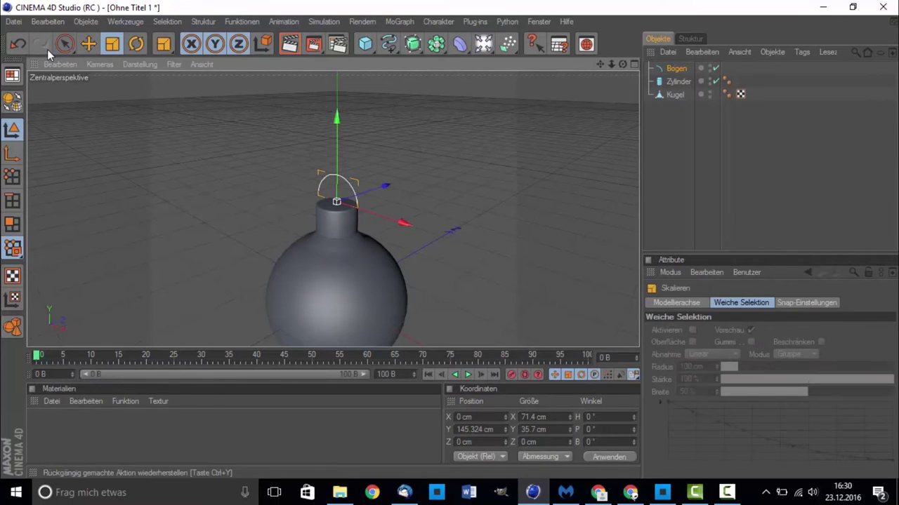
pyautogui.moveTo(338, 201)
pyautogui.mouseDown()
pyautogui.moveTo(328, 201)
pyautogui.moveTo(340, 194)
pyautogui.moveTo(337, 204)
pyautogui.mouseUp()
pyautogui.press('space')
# Fine-tune the arc to 46.97 × 23.485 cm, resting it on the cylinder cap
pyautogui.scroll(5, 382, 101)
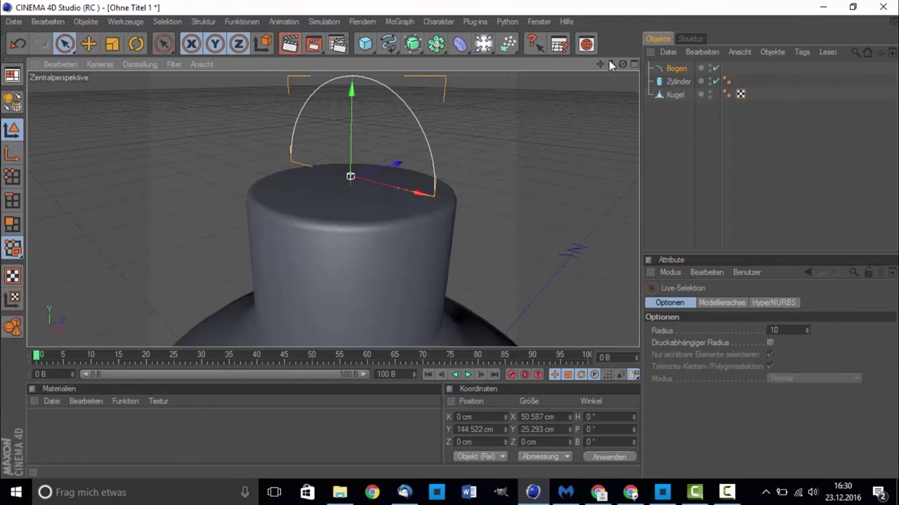
pyautogui.moveTo(621, 63); pyautogui.dragTo(621, 73)
pyautogui.moveTo(353, 152); pyautogui.dragTo(354, 179)
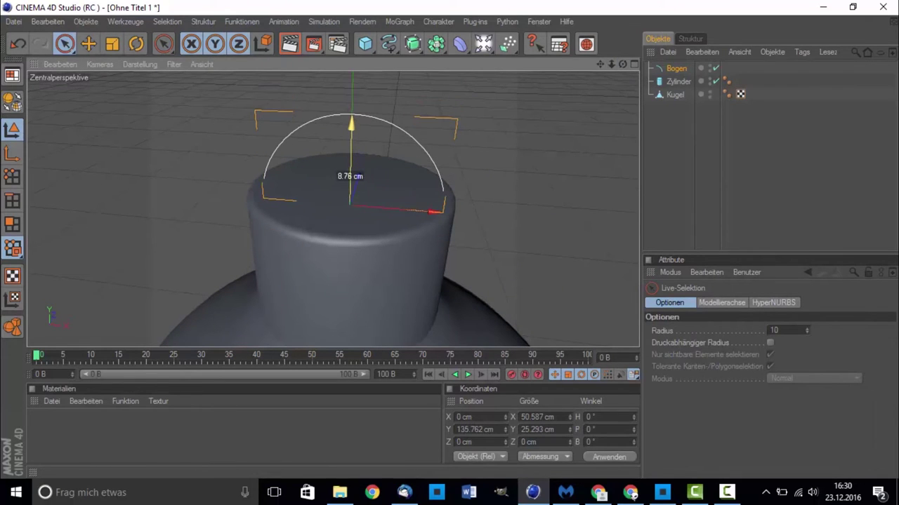
pyautogui.press('t')
pyautogui.moveTo(347, 197); pyautogui.dragTo(351, 205)
pyautogui.press('9')
pyautogui.moveTo(344, 172); pyautogui.dragTo(351, 161)
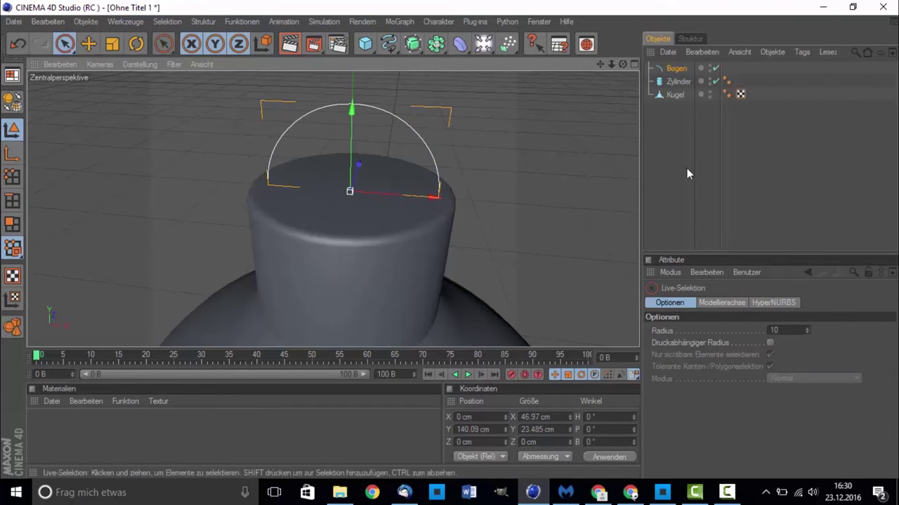
# Add a Kreis circle spline of 200 cm radius and frame it in the view
pyautogui.click(389, 44)
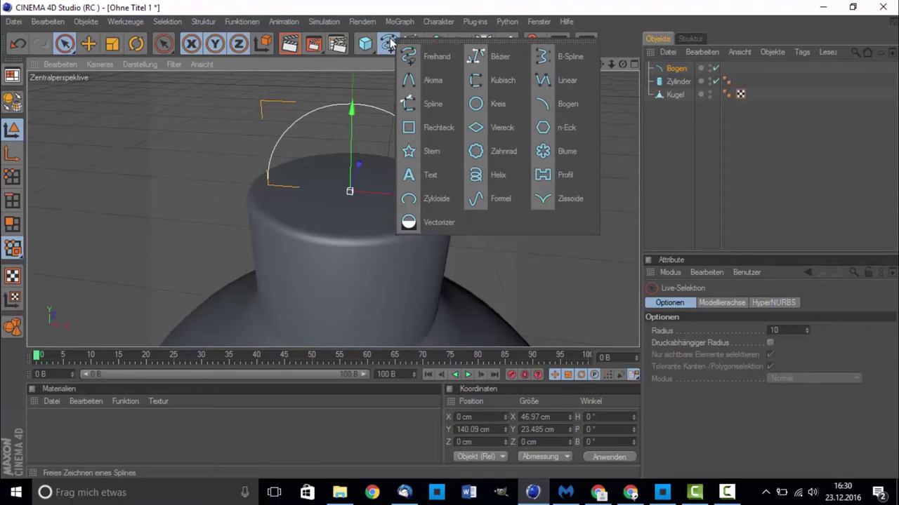
pyautogui.click(487, 104)
pyautogui.press('o')
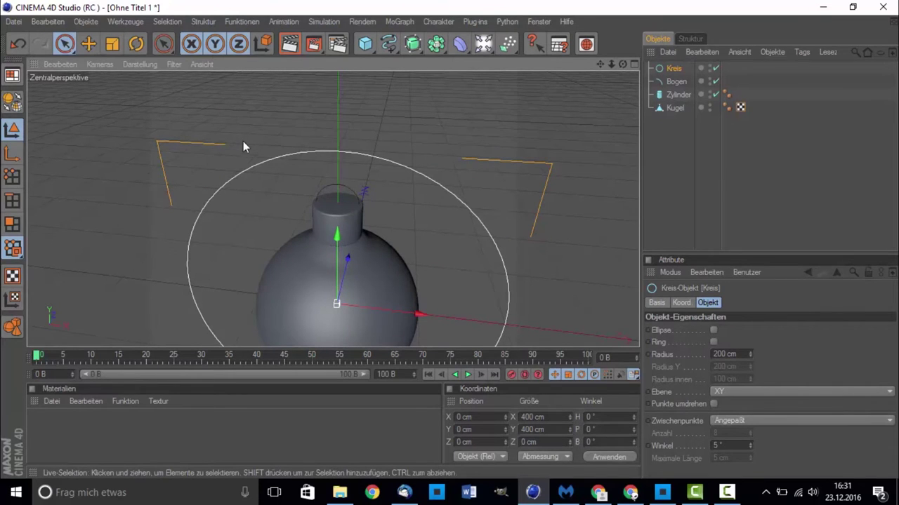
# Create a Sweep-NURBS and drag the Kreis and Bogen splines into it
pyautogui.click(413, 48)
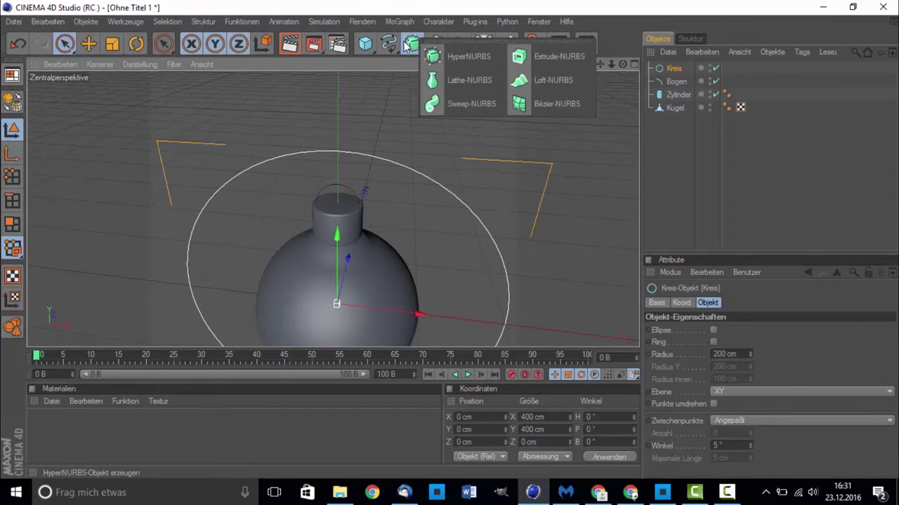
pyautogui.click(483, 100)
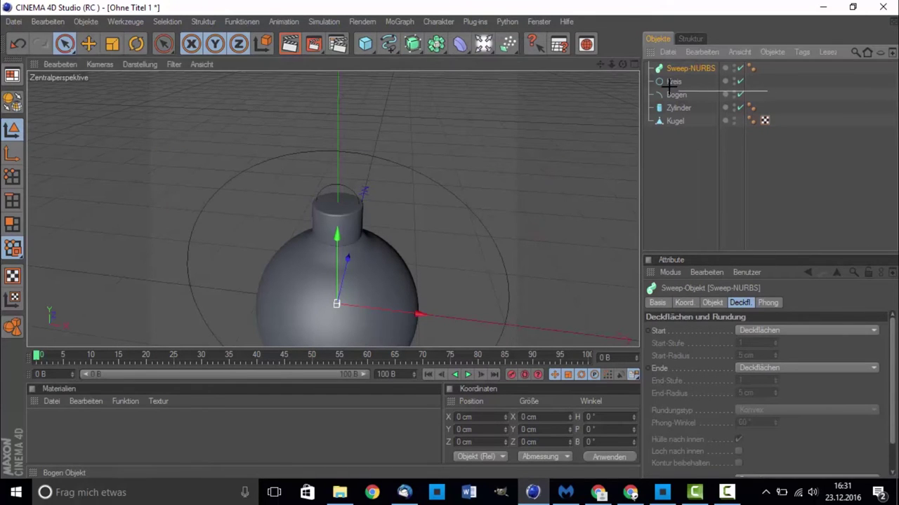
pyautogui.click(676, 94)
pyautogui.keyDown('ctrl'); pyautogui.click(671, 83); pyautogui.keyUp('ctrl')
pyautogui.moveTo(671, 88); pyautogui.dragTo(681, 68)
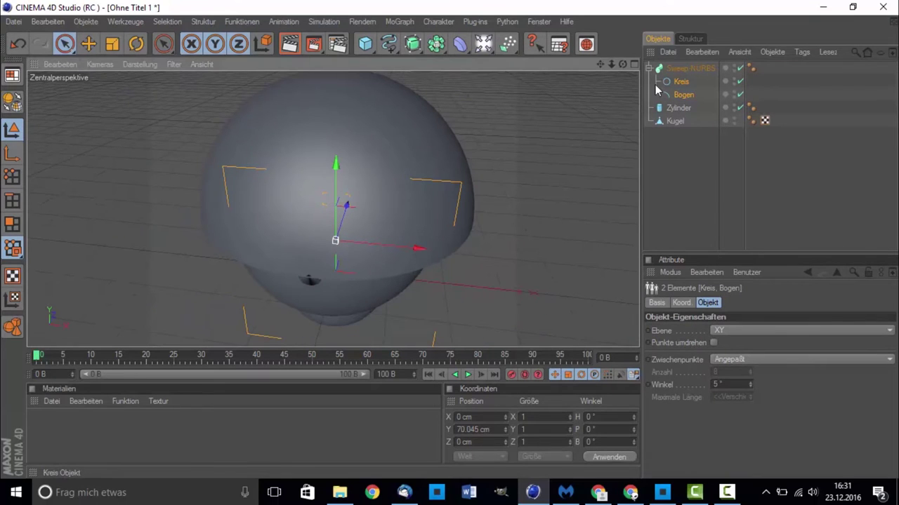
pyautogui.click(684, 83)
pyautogui.click(684, 95)
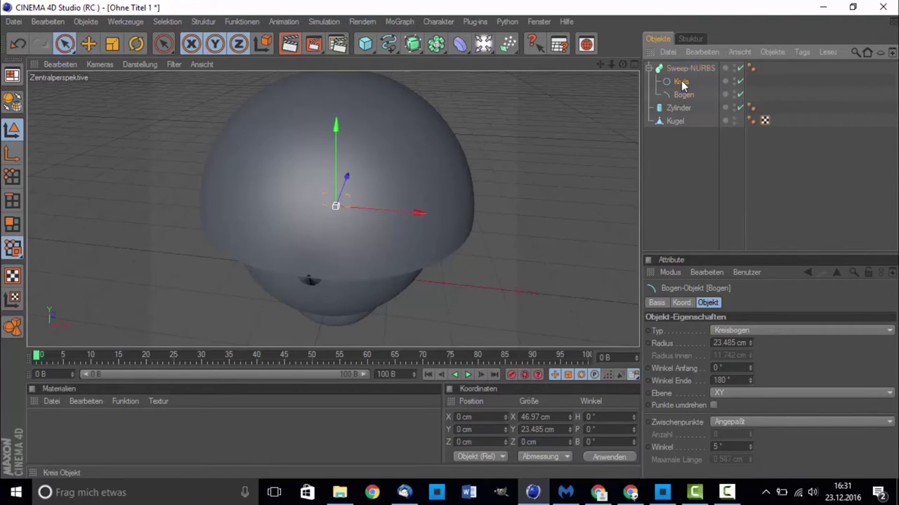
pyautogui.click(681, 82)
pyautogui.click(682, 98)
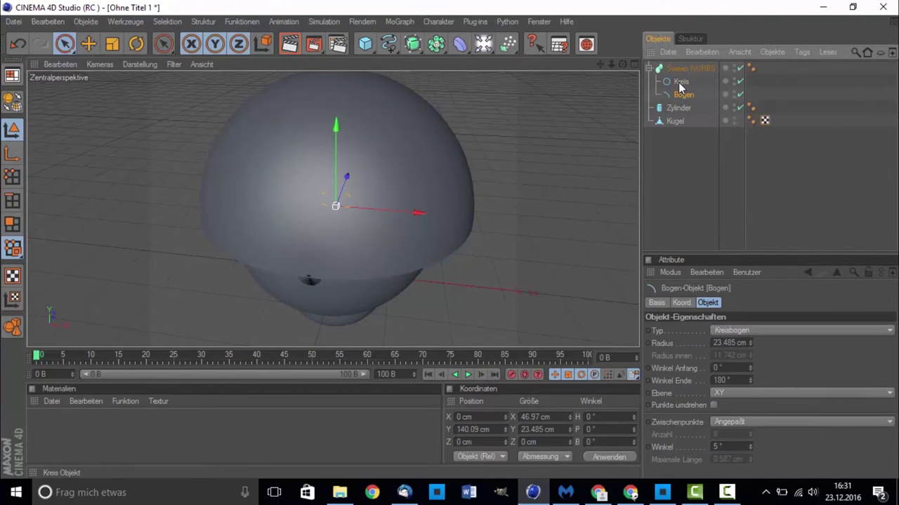
# Reduce the Kreis radius from 200 cm down to 3 cm
pyautogui.click(681, 82)
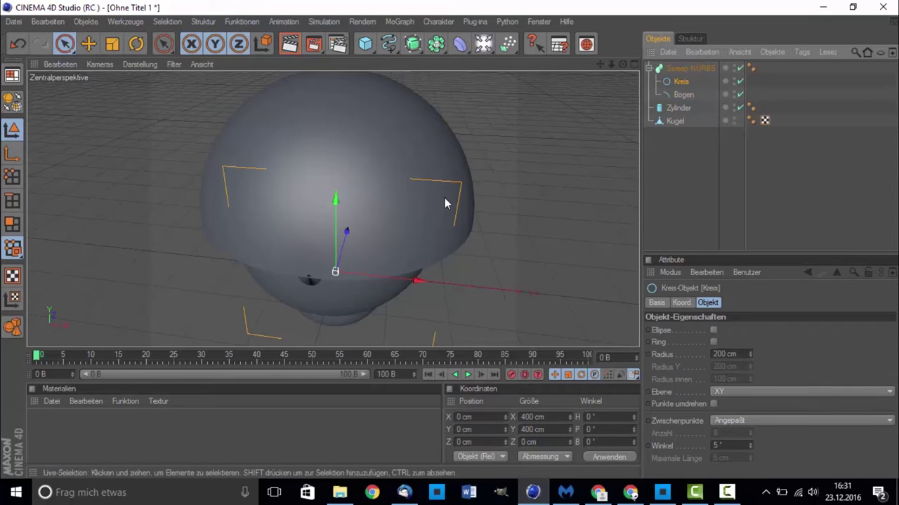
pyautogui.scroll(-3, 330, 190)
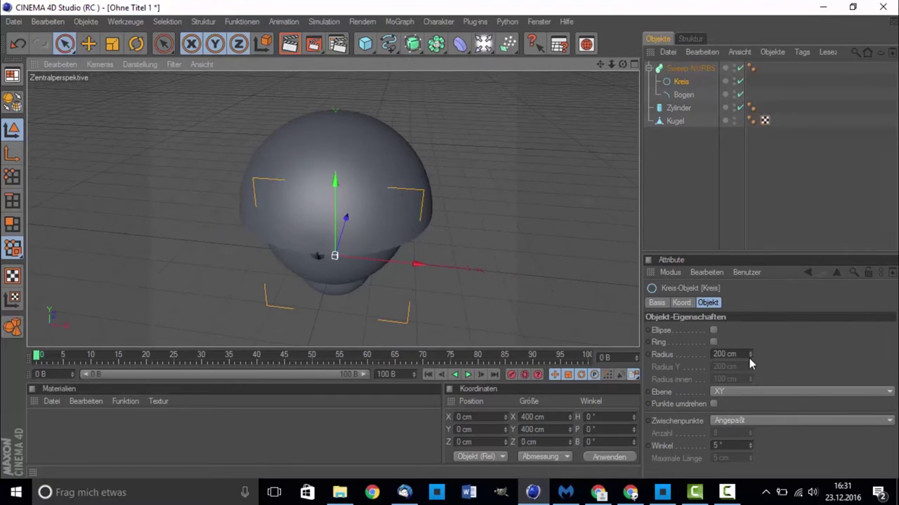
pyautogui.moveTo(749, 355); pyautogui.dragTo(750, 408)
pyautogui.moveTo(749, 354); pyautogui.dragTo(750, 407)
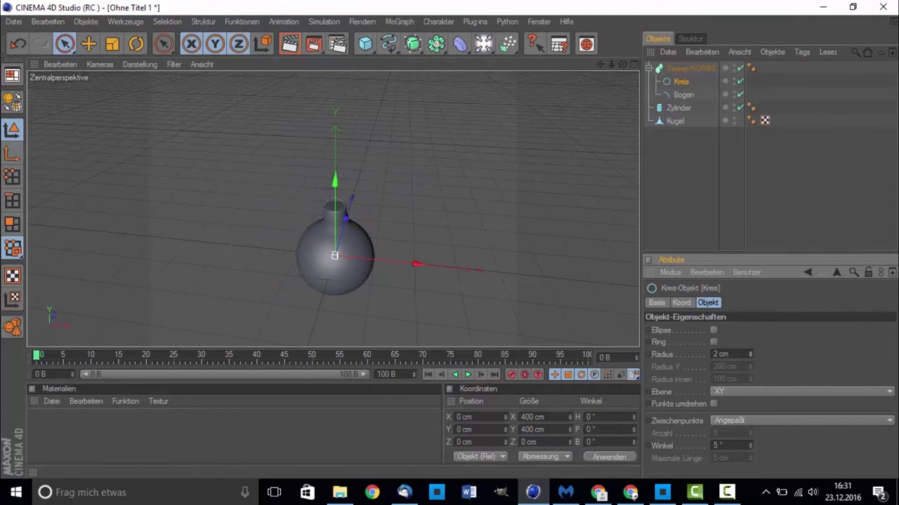
pyautogui.scroll(3, 427, 180)
pyautogui.scroll(3, 431, 166)
pyautogui.scroll(-2, 430, 163)
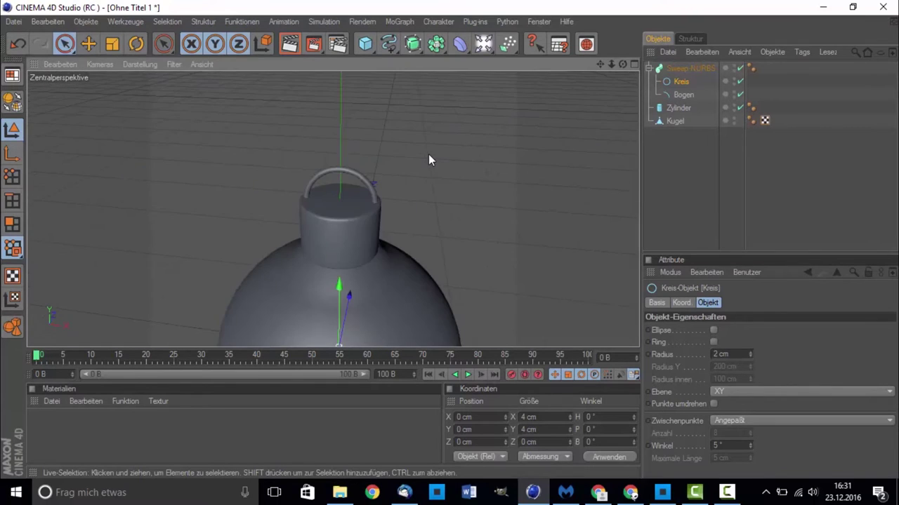
pyautogui.scroll(2, 446, 174)
pyautogui.scroll(-5, 461, 185)
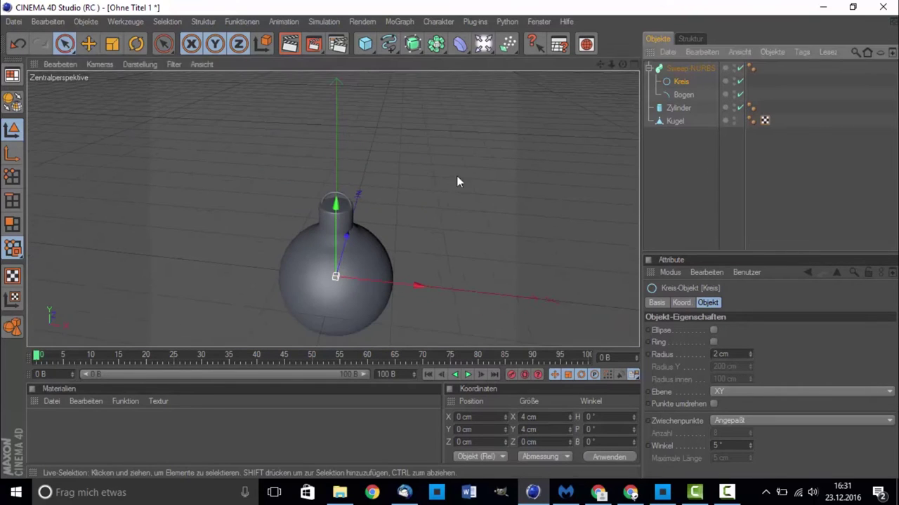
pyautogui.scroll(1, 456, 181)
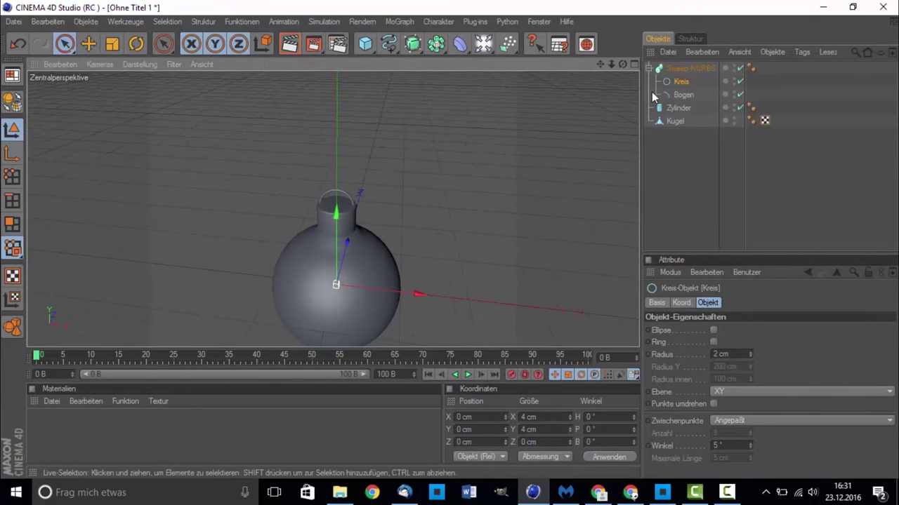
pyautogui.click(749, 351)
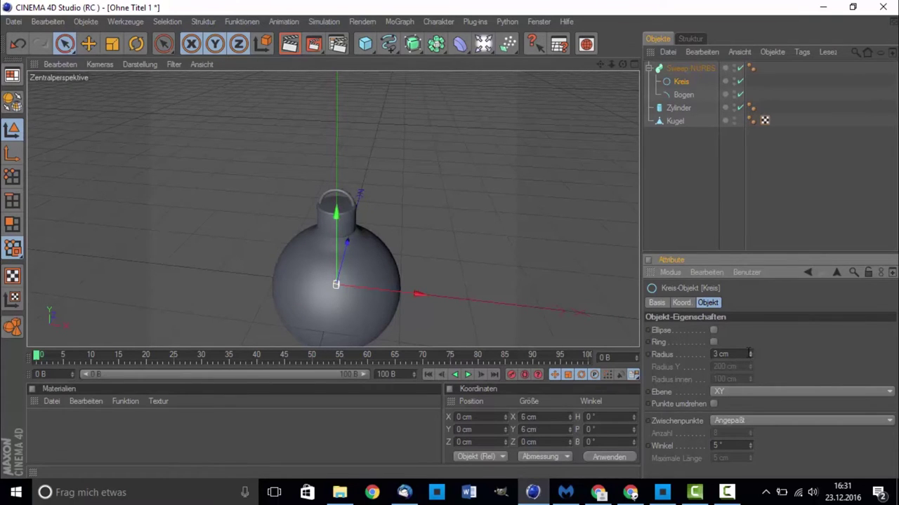
# Deselect, inspect the thin hanger loop, and select all five ornament objects
pyautogui.click(692, 200)
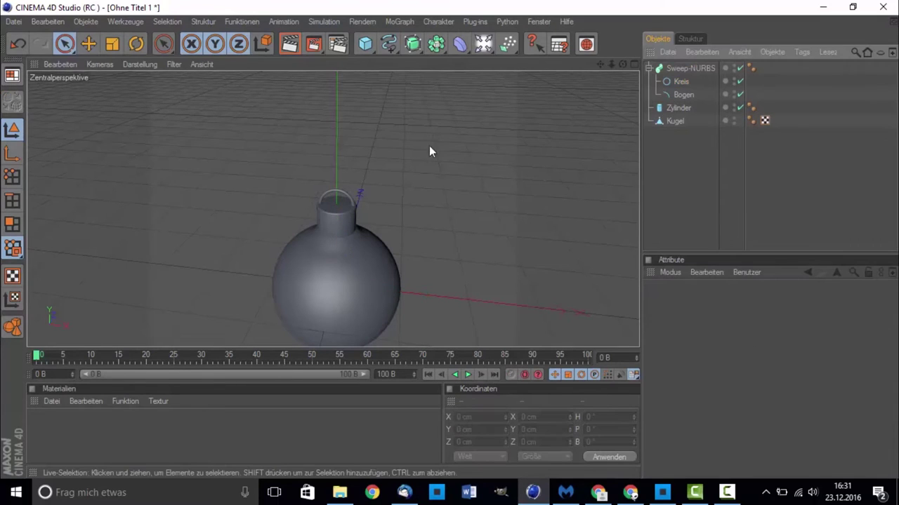
pyautogui.scroll(3, 396, 170)
pyautogui.scroll(3, 387, 178)
pyautogui.scroll(-2, 373, 183)
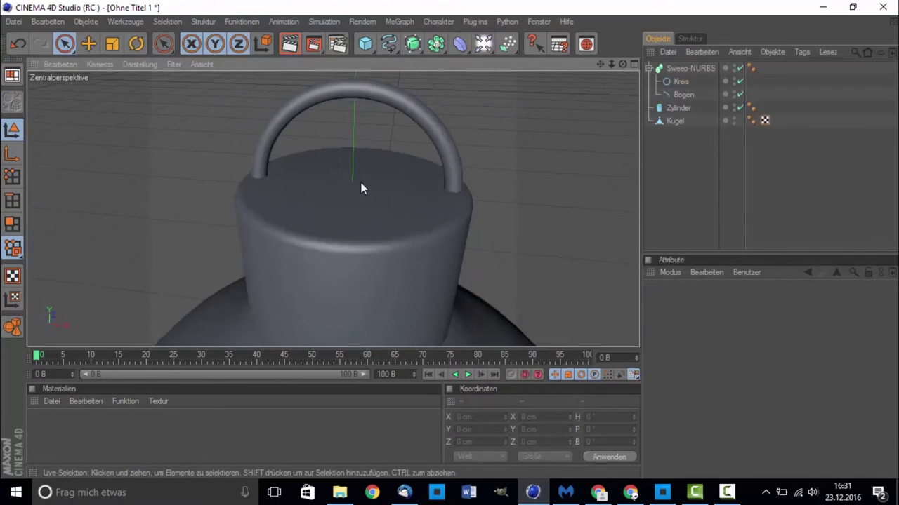
pyautogui.scroll(-2, 362, 199)
pyautogui.scroll(-5, 370, 203)
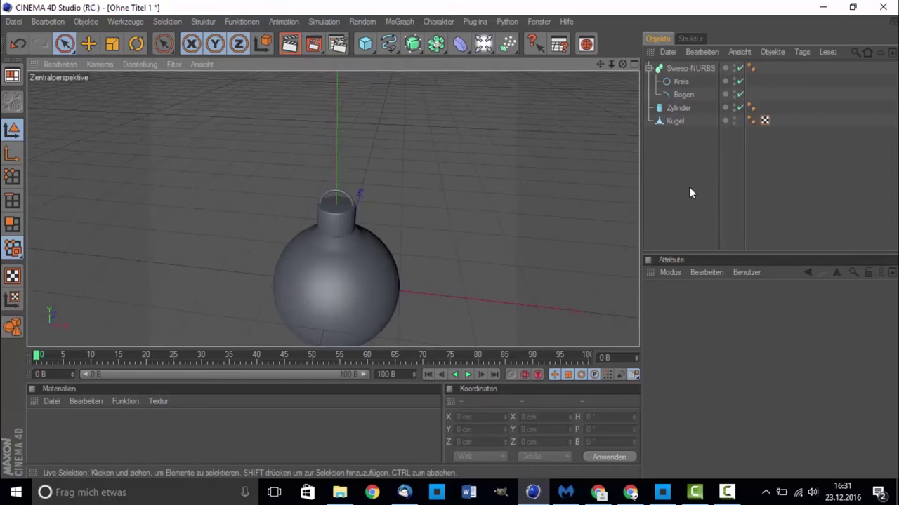
pyautogui.scroll(3, 341, 239)
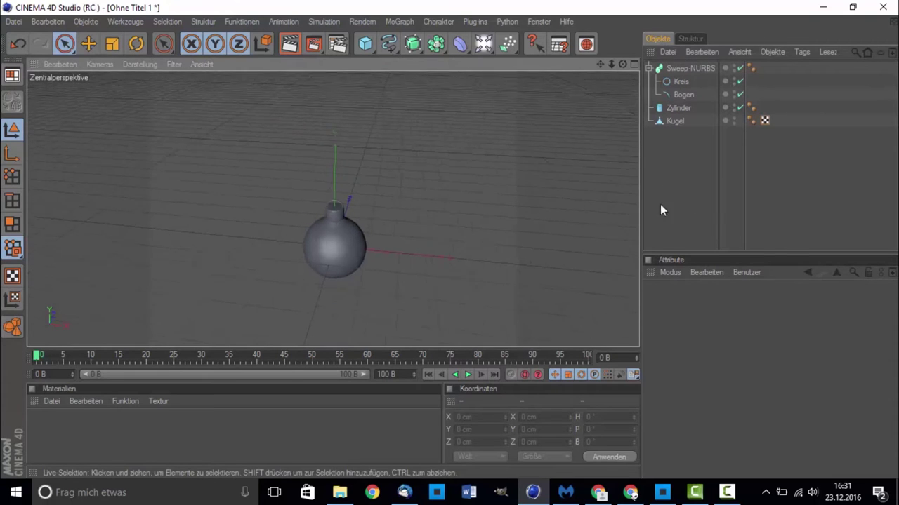
pyautogui.moveTo(703, 161); pyautogui.dragTo(644, 61)
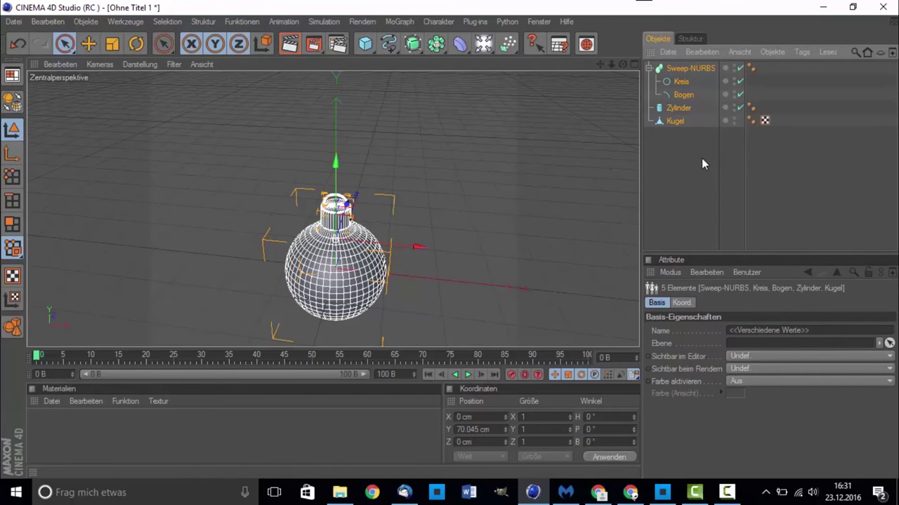
# Group the five ornament parts with Alt+G into a null named Weihnachtskugel
pyautogui.hotkey('alt', 'g')
pyautogui.click(693, 102)
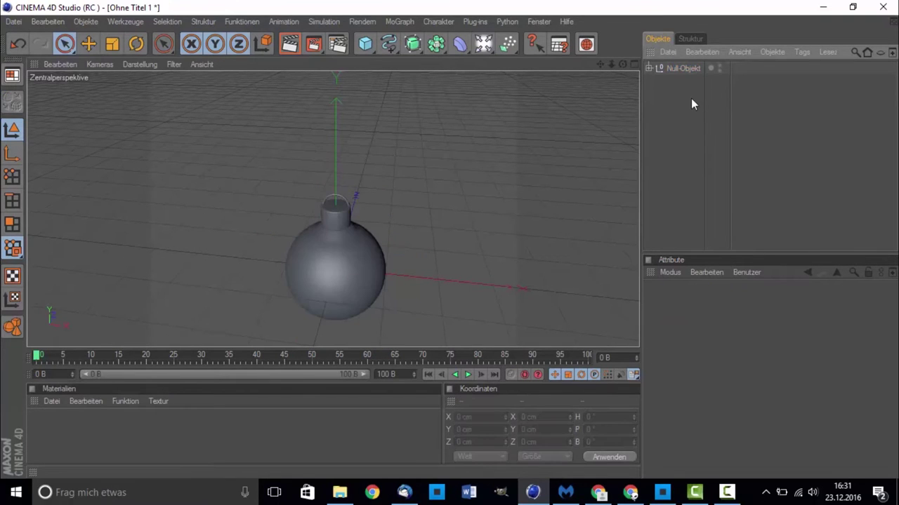
pyautogui.click(681, 71)
pyautogui.doubleClick(685, 68)
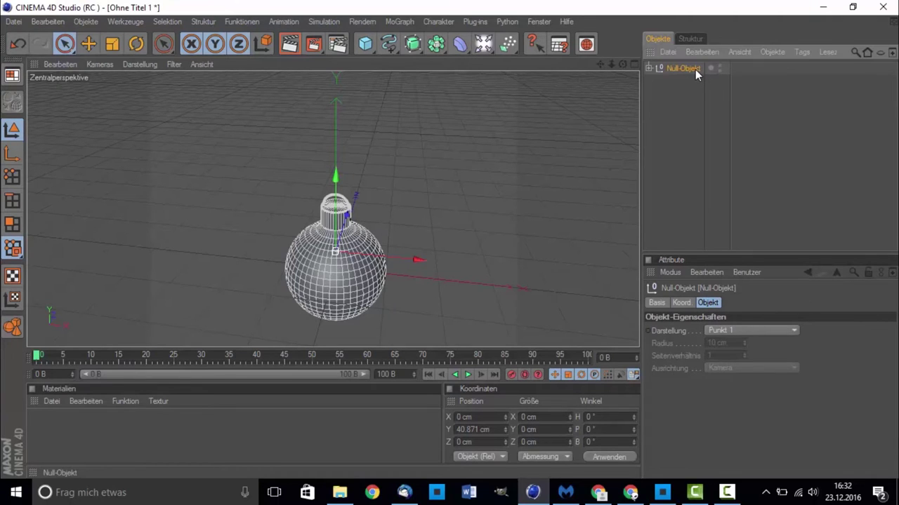
pyautogui.write('Ku')
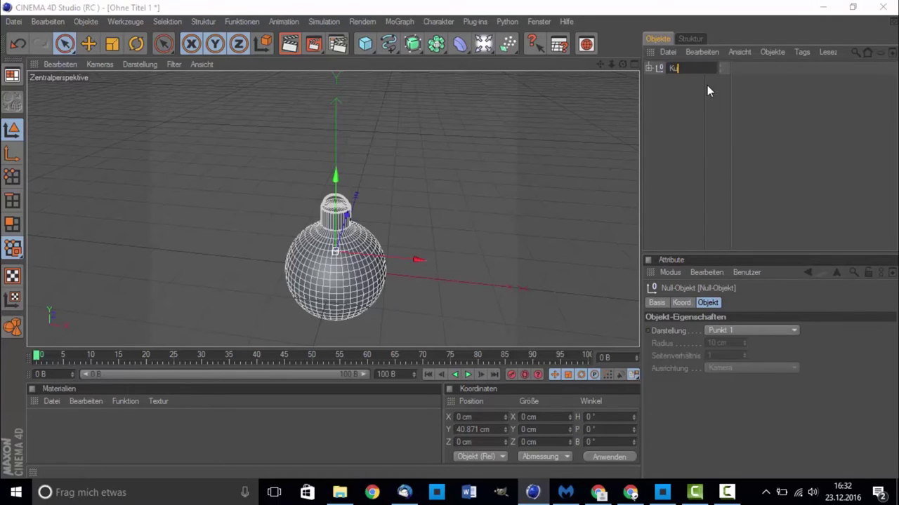
pyautogui.press('BackSpace')
pyautogui.press('BackSpace')
pyautogui.write('Weihnachtskugel')
pyautogui.press('Return')
pyautogui.scroll(-3, 358, 133)
pyautogui.scroll(-2, 361, 129)
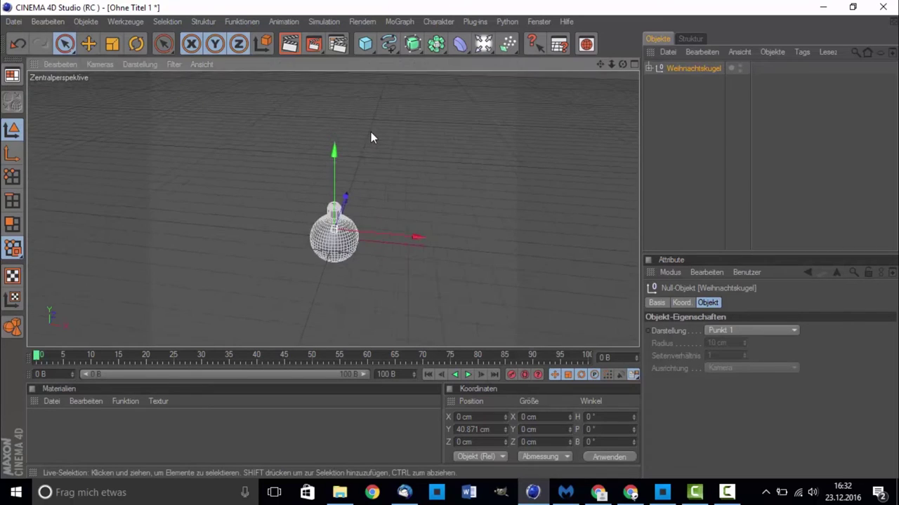
pyautogui.scroll(2, 370, 132)
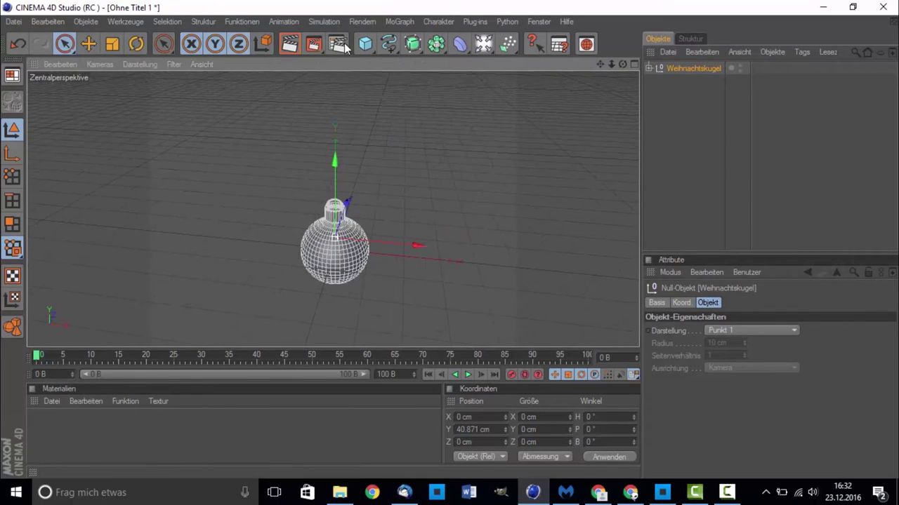
pyautogui.click(365, 45)
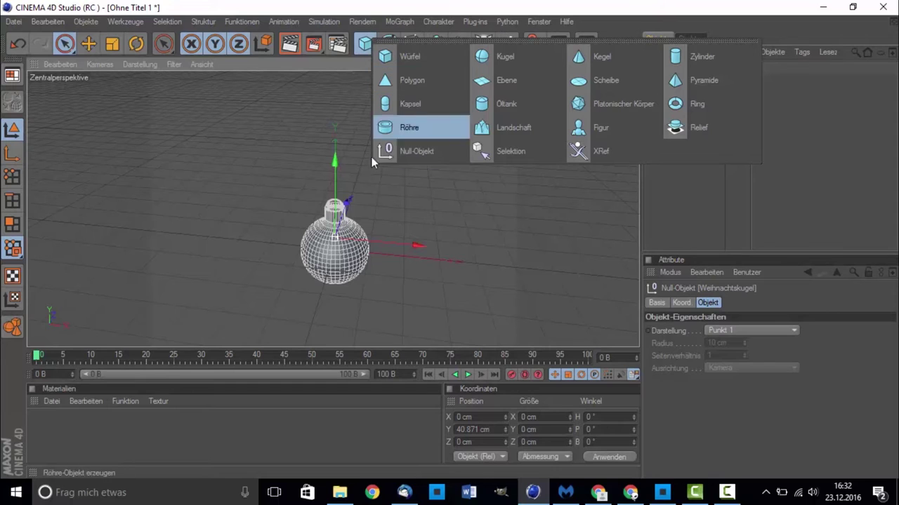
# Add a Scheibe disc and scale it to about 10164 cm across as a floor
pyautogui.click(608, 79)
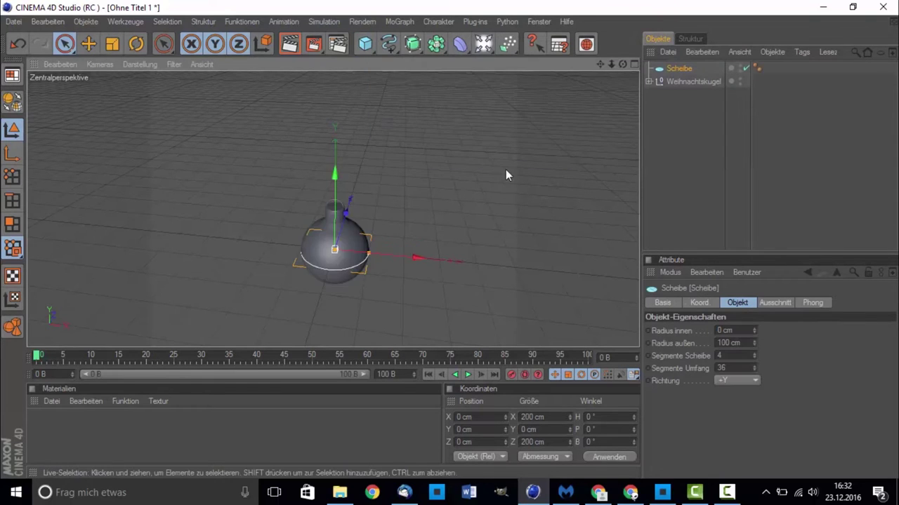
pyautogui.click(112, 44)
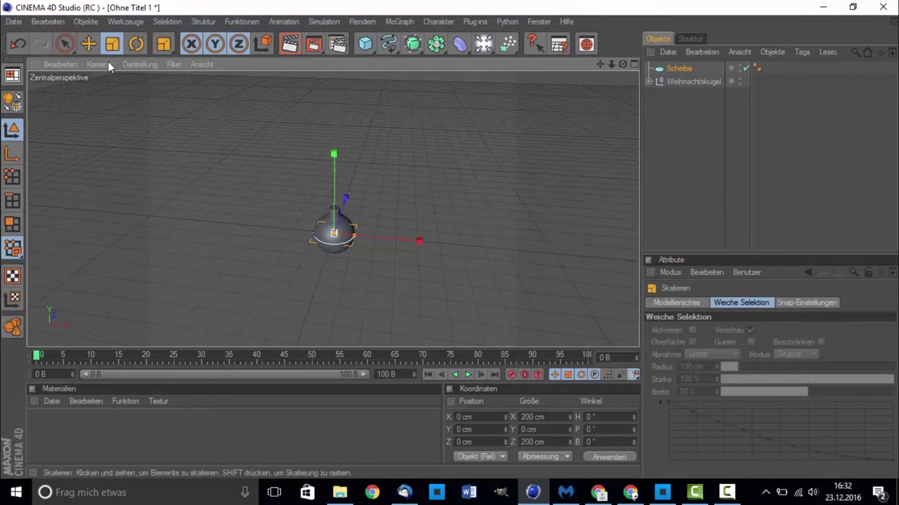
pyautogui.click(64, 43)
pyautogui.moveTo(343, 239)
pyautogui.mouseDown()
pyautogui.moveTo(492, 239)
pyautogui.moveTo(510, 131)
pyautogui.mouseUp()
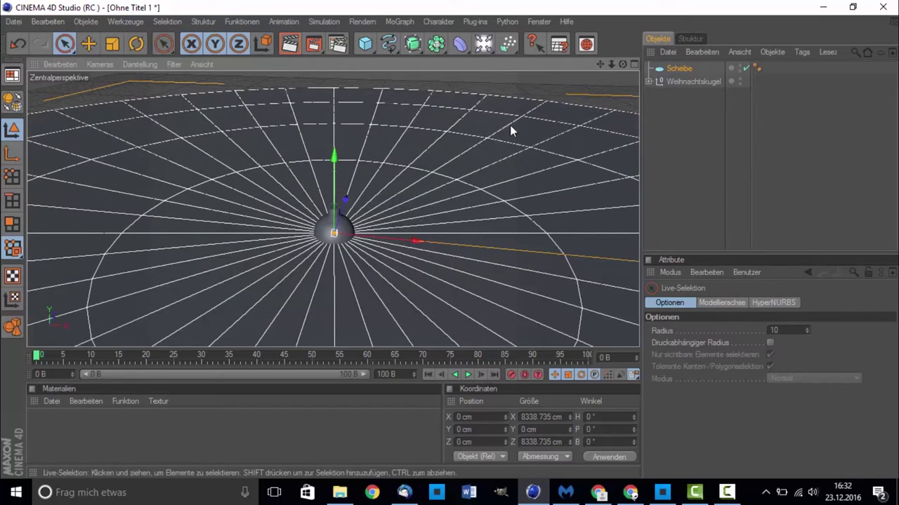
pyautogui.moveTo(621, 63)
pyautogui.mouseDown()
pyautogui.moveTo(447, 271)
pyautogui.moveTo(489, 241)
pyautogui.moveTo(594, 228)
pyautogui.moveTo(354, 277)
pyautogui.mouseUp()
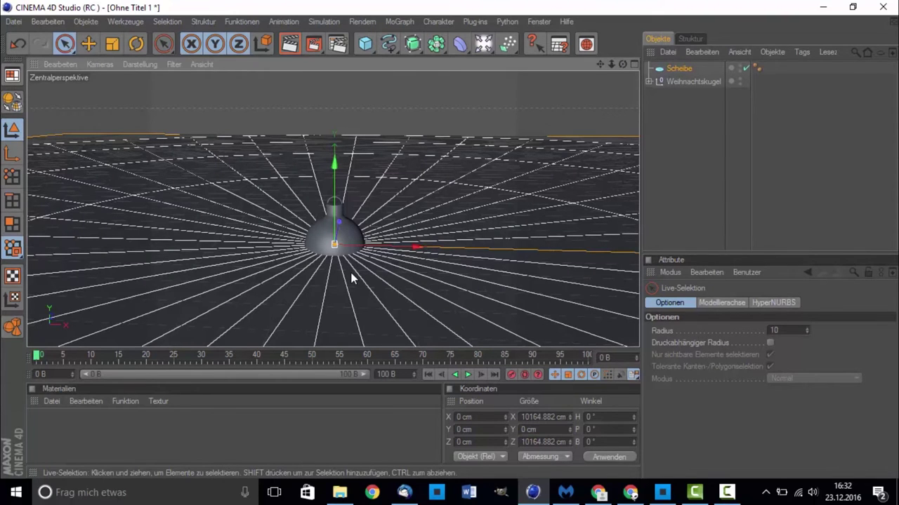
pyautogui.keyDown('alt'); pyautogui.moveTo(348, 274); pyautogui.dragTo(347, 274); pyautogui.keyUp('alt')
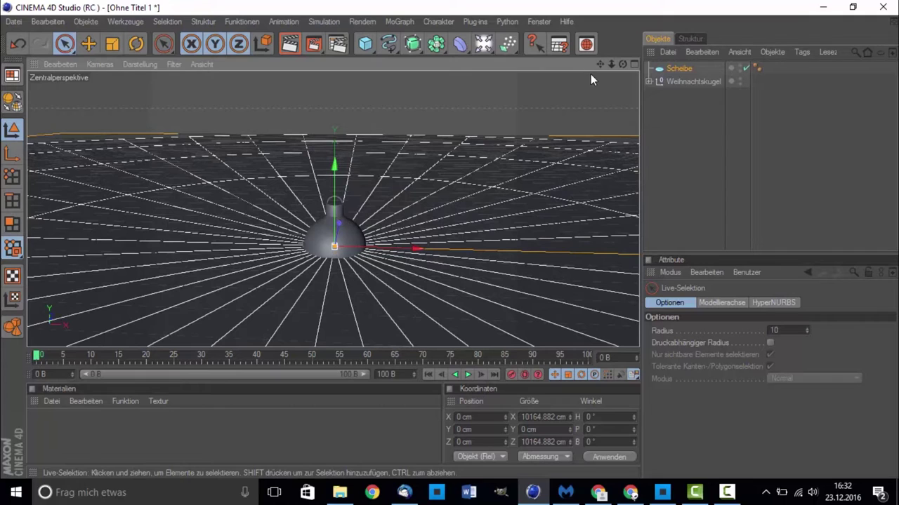
# Add a Hintergrund background object and a Himmel sky object to the scene
pyautogui.click(483, 44)
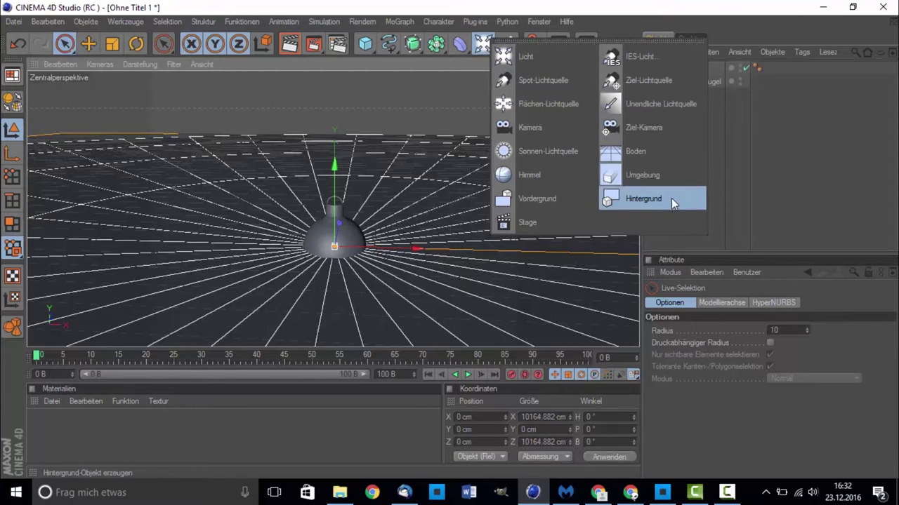
pyautogui.click(671, 199)
pyautogui.click(483, 44)
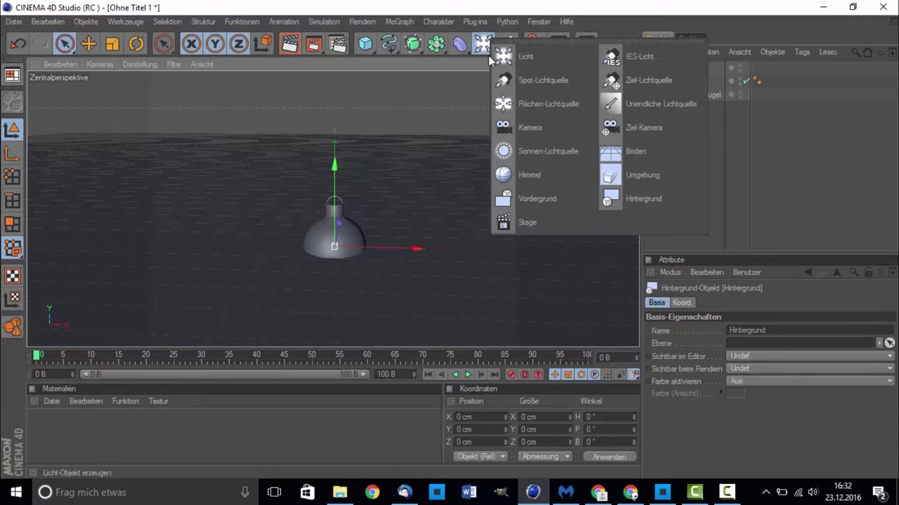
pyautogui.click(529, 184)
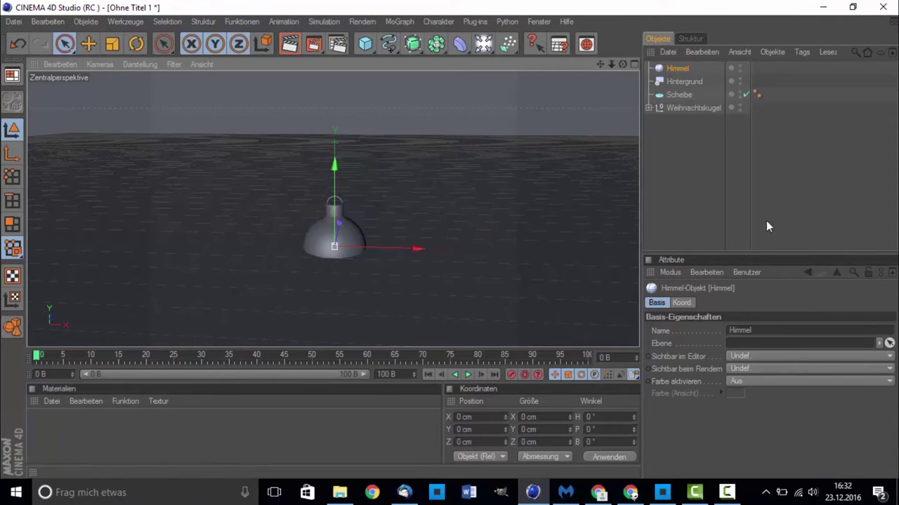
# Create a new Mat material and give its colour channel a Farbverlauf gradient
pyautogui.doubleClick(58, 417)
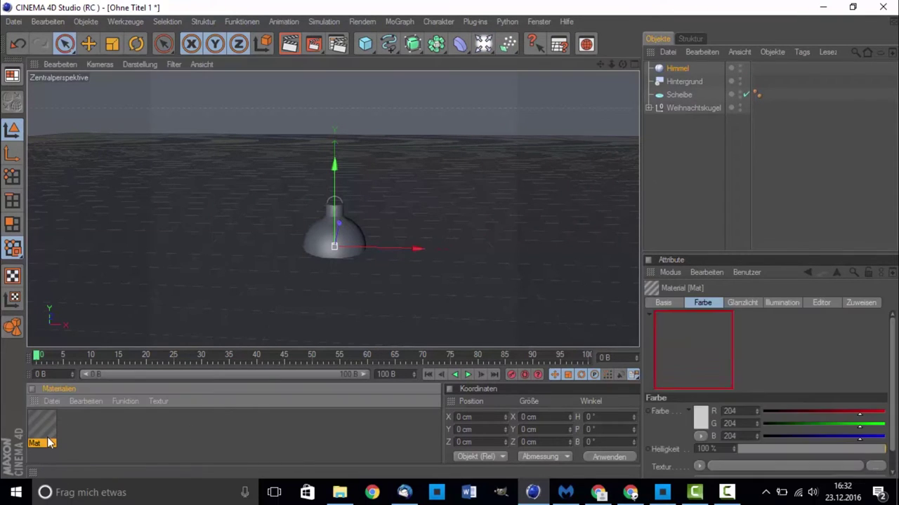
pyautogui.doubleClick(42, 425)
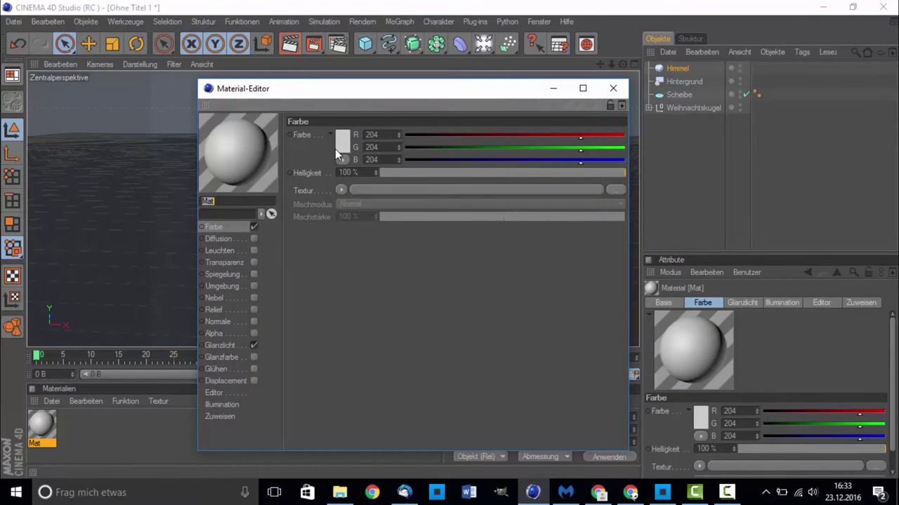
pyautogui.click(342, 191)
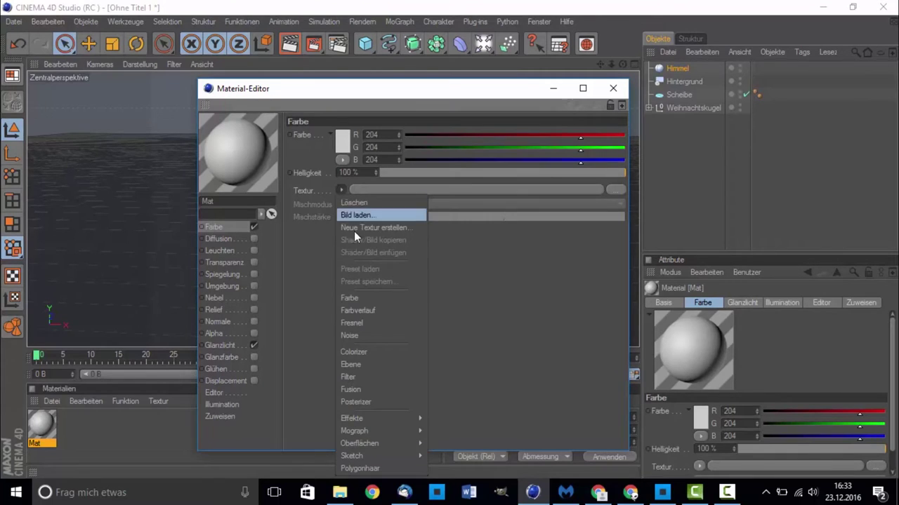
pyautogui.click(367, 310)
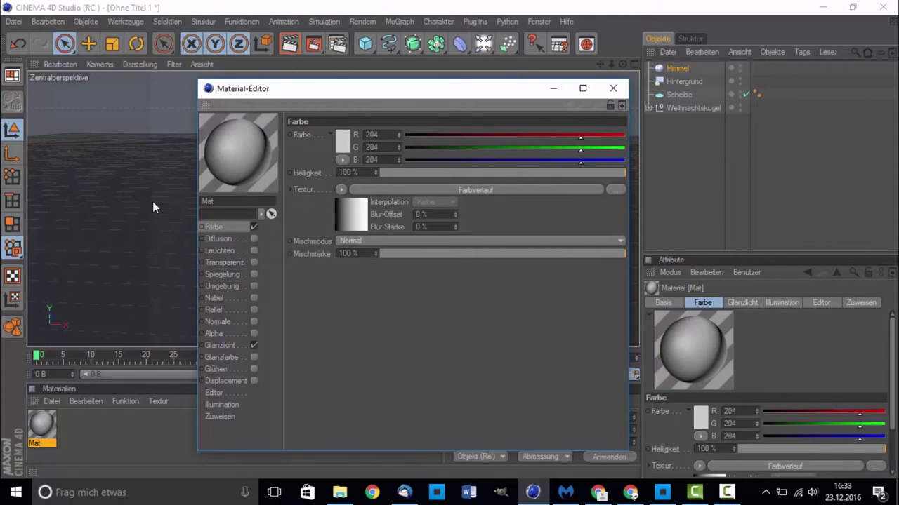
# Make the gradient 2D - Kreisförmig, running from white to light grey (200)
pyautogui.click(357, 212)
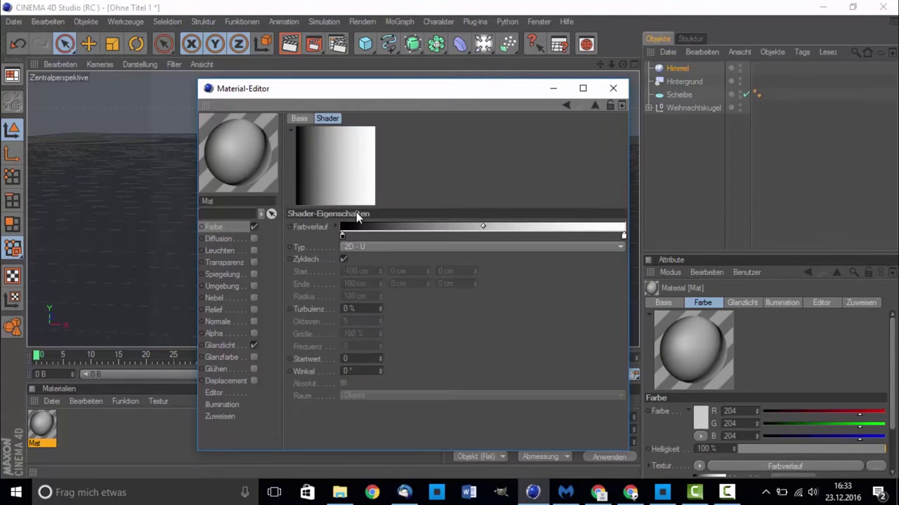
pyautogui.click(348, 247)
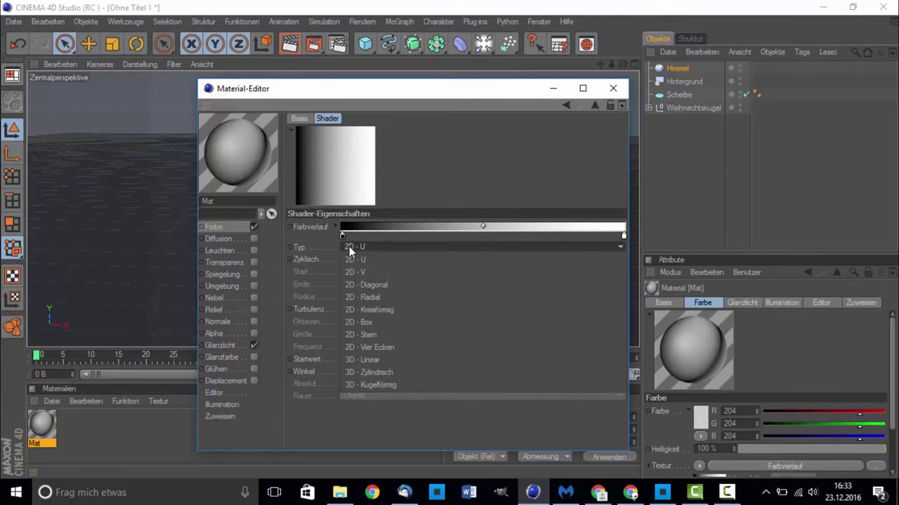
pyautogui.click(365, 310)
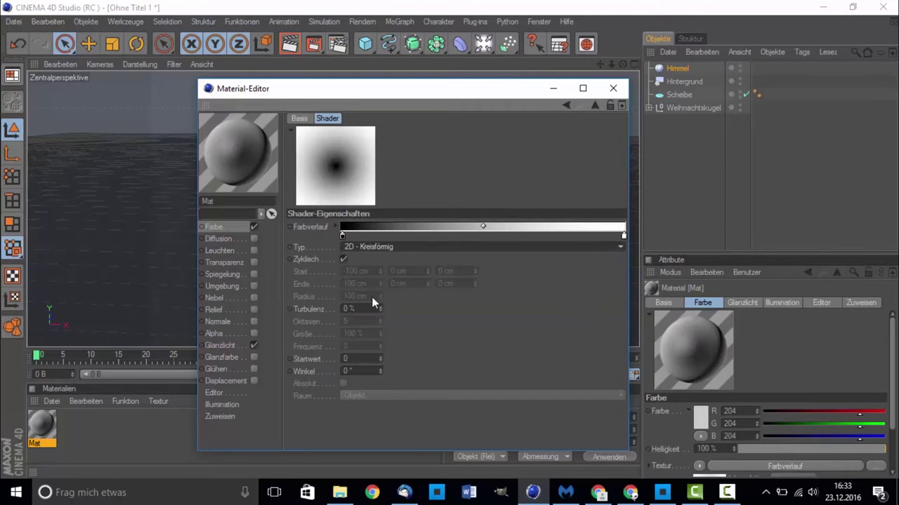
pyautogui.doubleClick(343, 235)
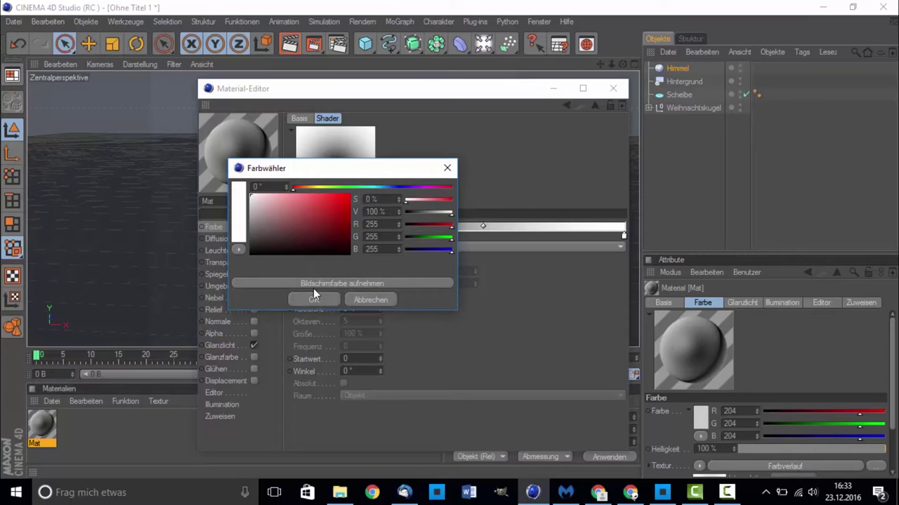
pyautogui.click(314, 299)
pyautogui.doubleClick(622, 238)
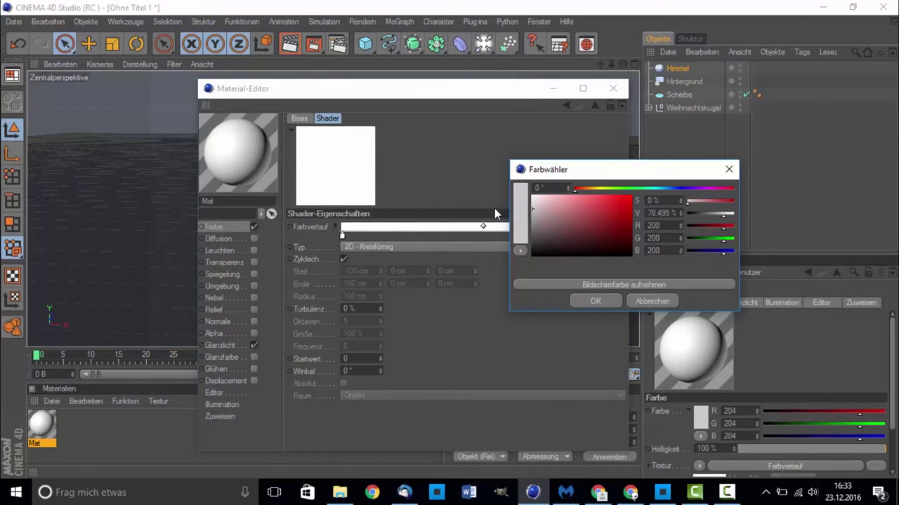
pyautogui.click(598, 300)
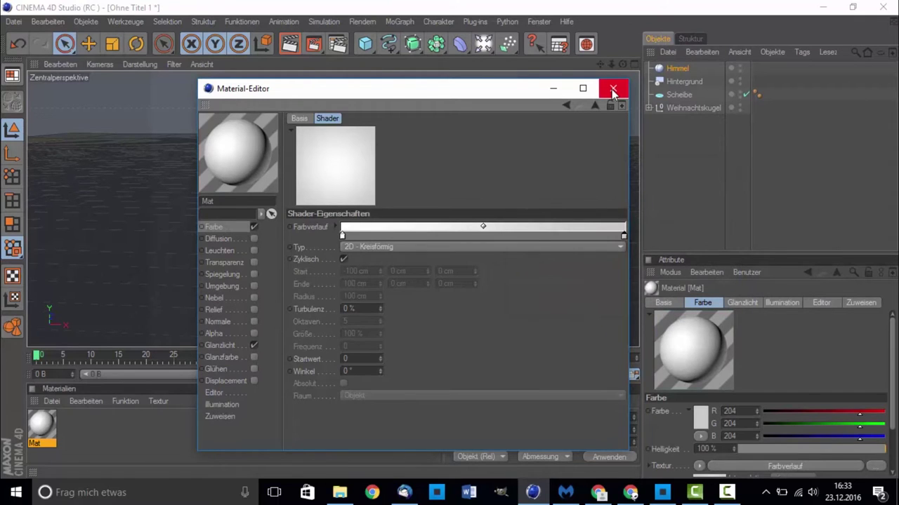
pyautogui.click(613, 89)
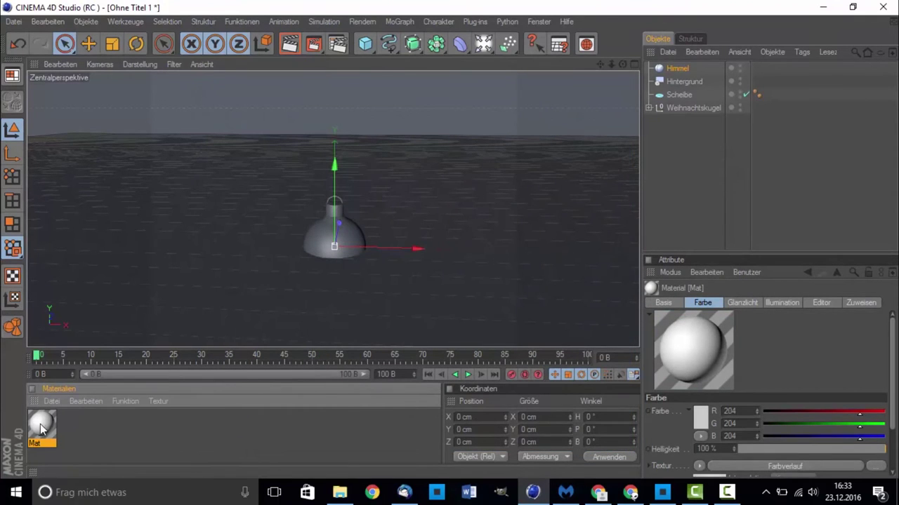
# Apply Mat to the Scheibe disc, copy its texture tag onto Hintergrund, and test-render
pyautogui.moveTo(42, 425); pyautogui.dragTo(676, 94)
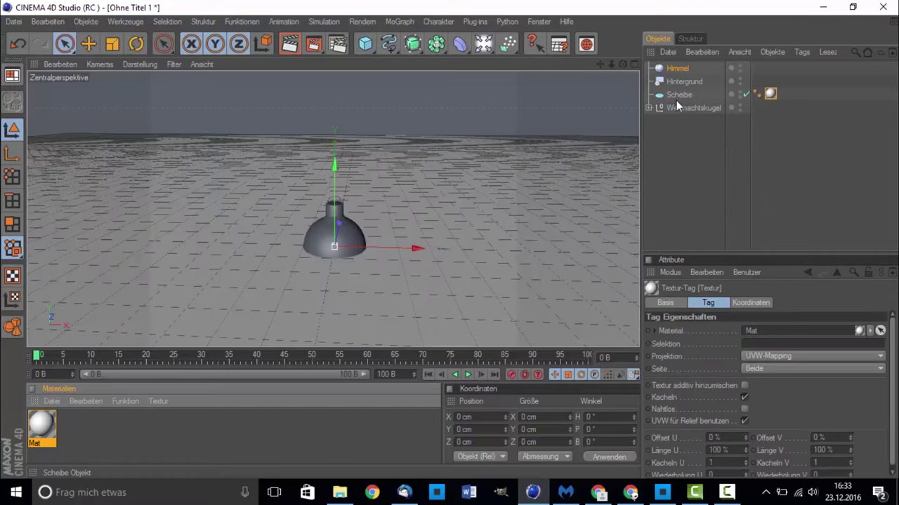
pyautogui.moveTo(44, 424); pyautogui.dragTo(681, 82)
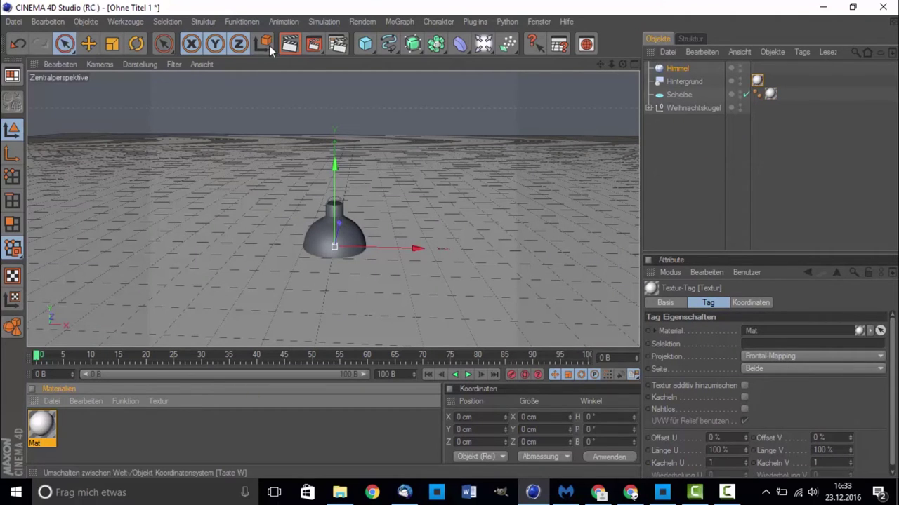
pyautogui.click(289, 46)
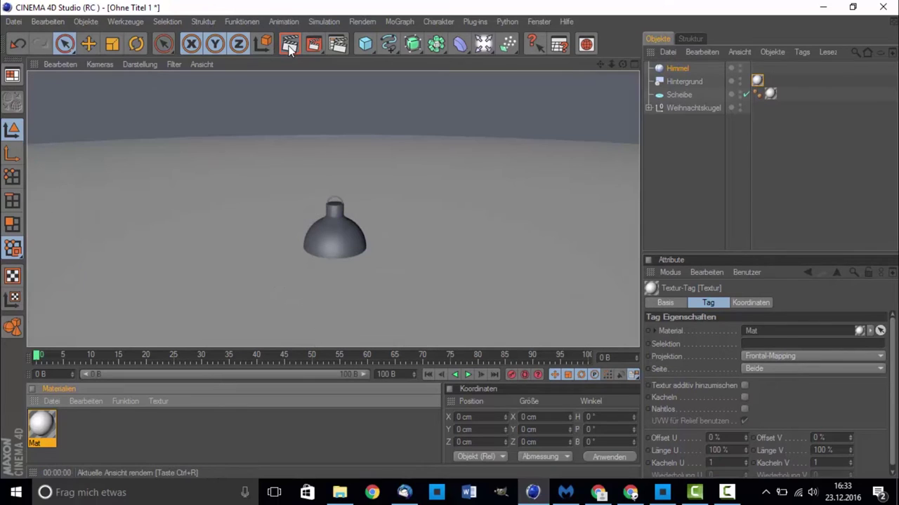
# Hide the Himmel sky object and render the view to check the backdrop
pyautogui.click(722, 175)
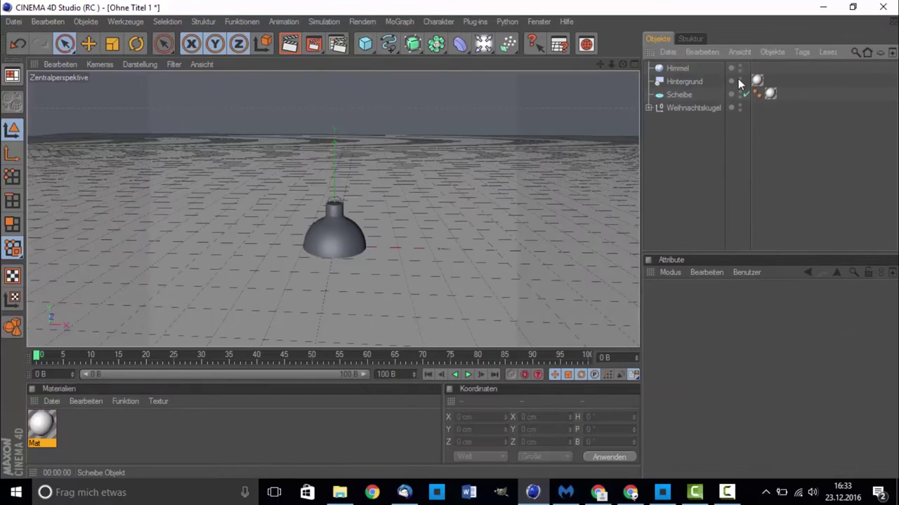
pyautogui.click(740, 65)
pyautogui.click(289, 43)
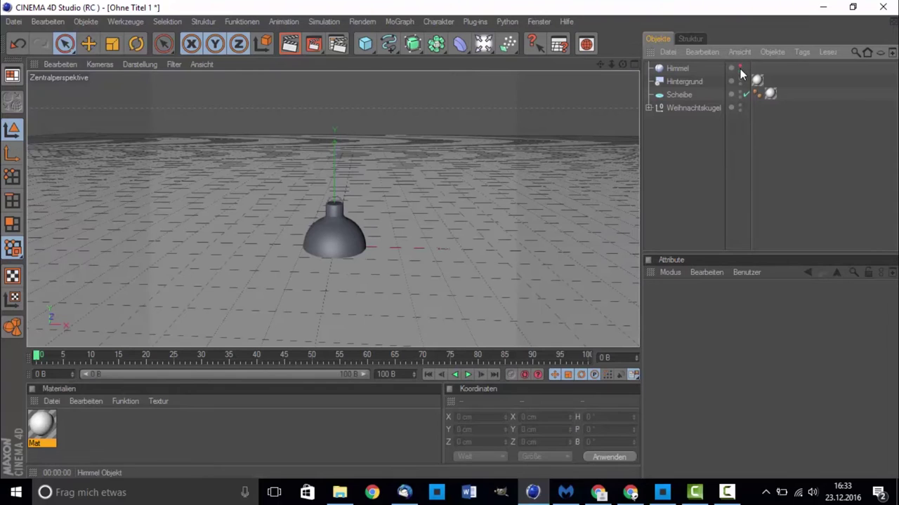
pyautogui.click(290, 43)
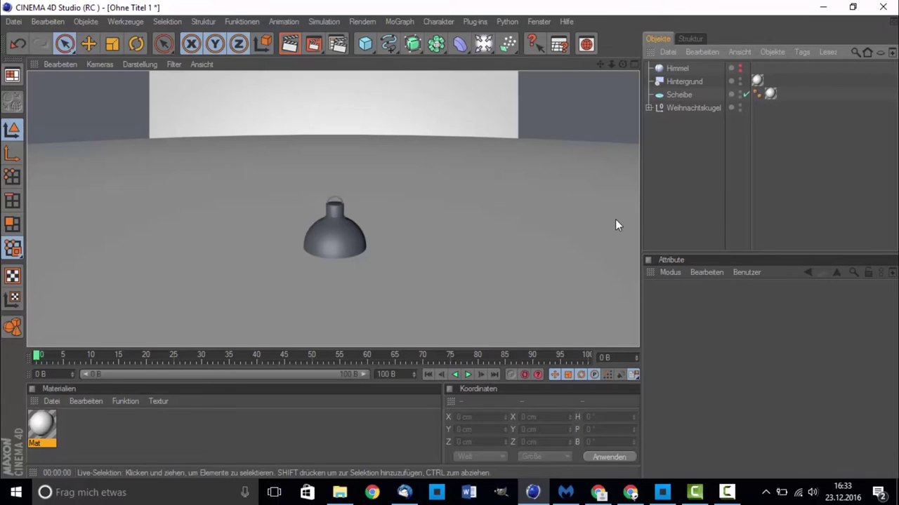
# Select the Scheibe floor disc, then the Hintergrund background object
pyautogui.click(727, 492)
pyautogui.click(735, 497)
pyautogui.click(365, 174)
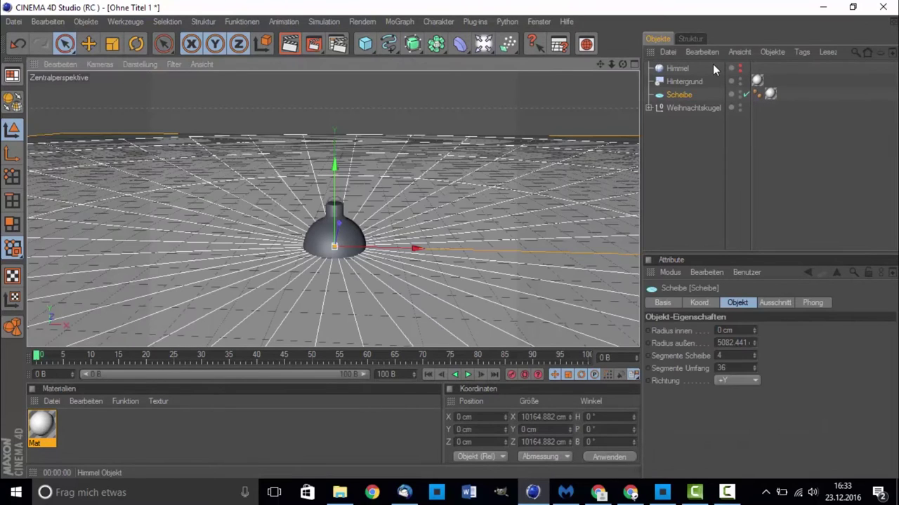
pyautogui.click(681, 81)
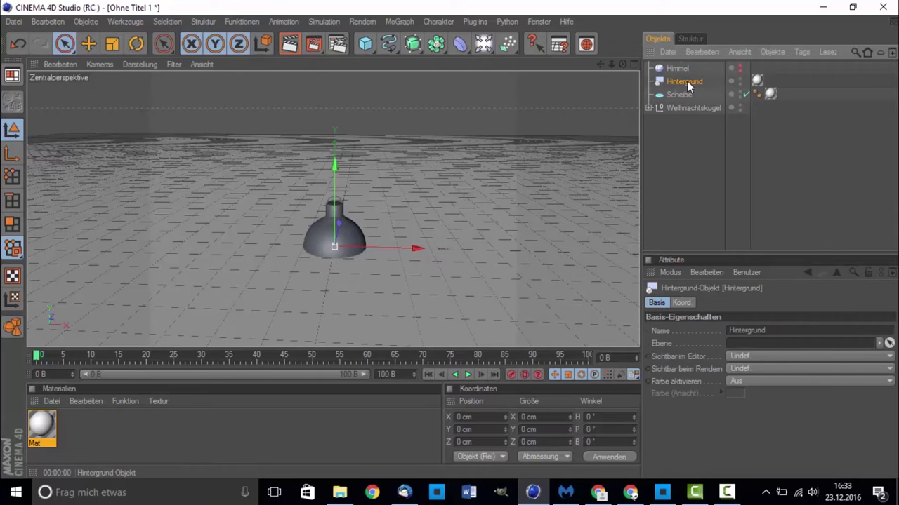
# Add a Render tag to Hintergrund with Hintergrund-Compositing enabled, then test-render
pyautogui.rightClick(687, 81)
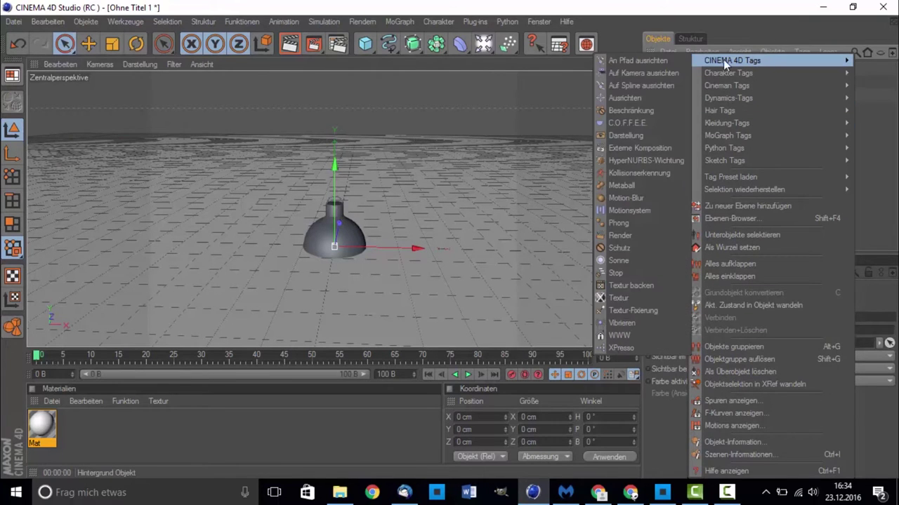
pyautogui.click(644, 232)
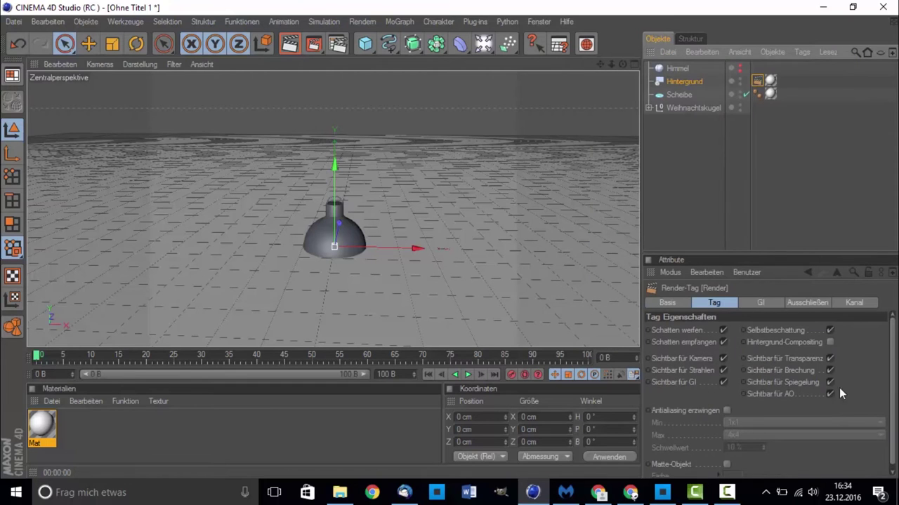
pyautogui.click(830, 342)
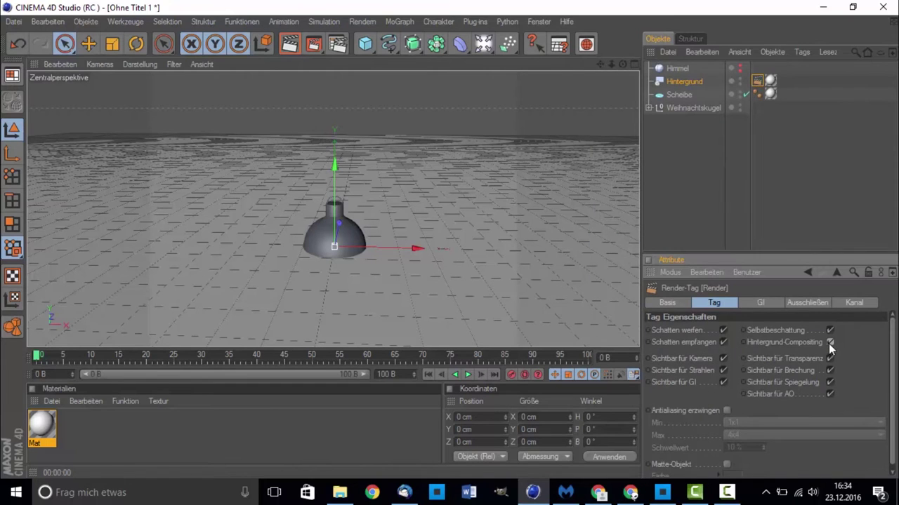
pyautogui.click(292, 44)
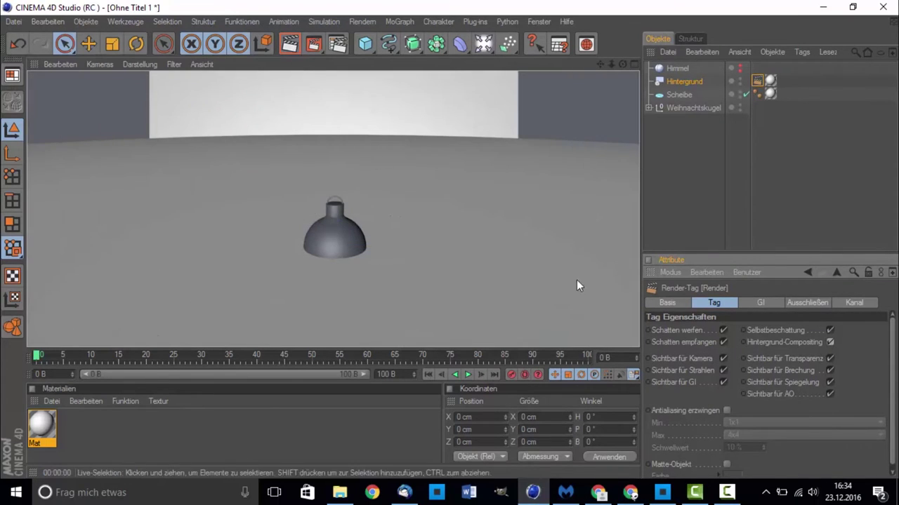
pyautogui.click(712, 175)
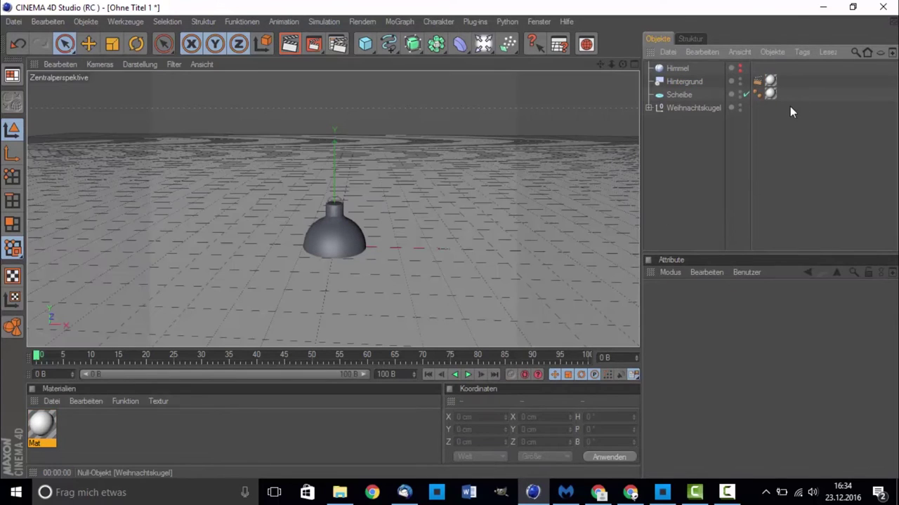
# Set Projektion to Frontal-Mapping on both Mat texture tags at once
pyautogui.moveTo(775, 113); pyautogui.dragTo(761, 73)
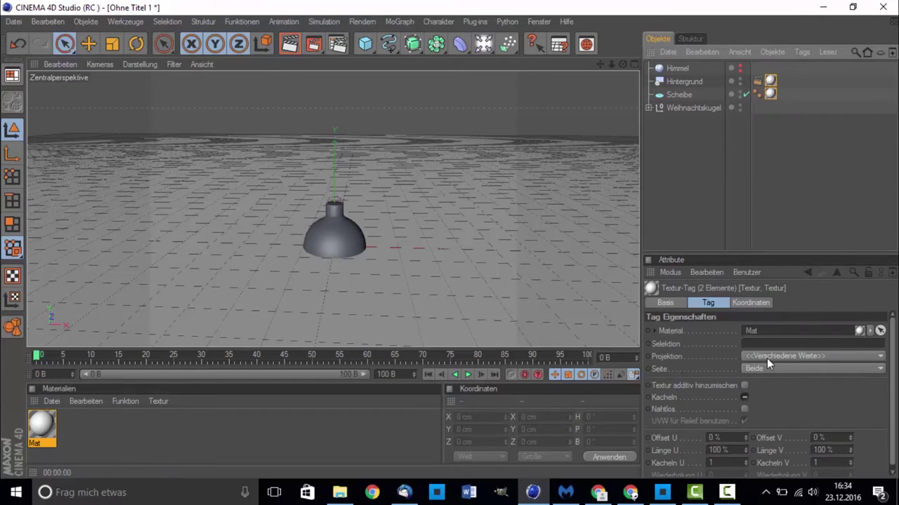
pyautogui.click(766, 356)
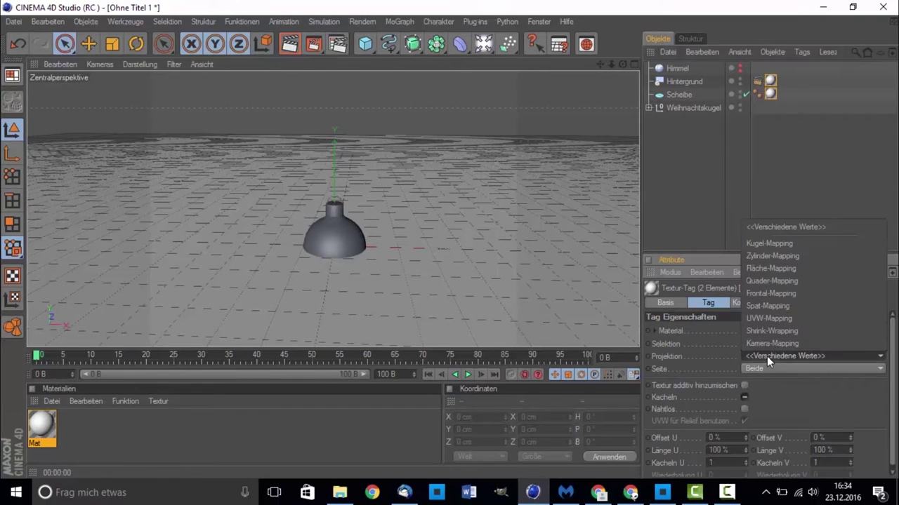
pyautogui.click(773, 294)
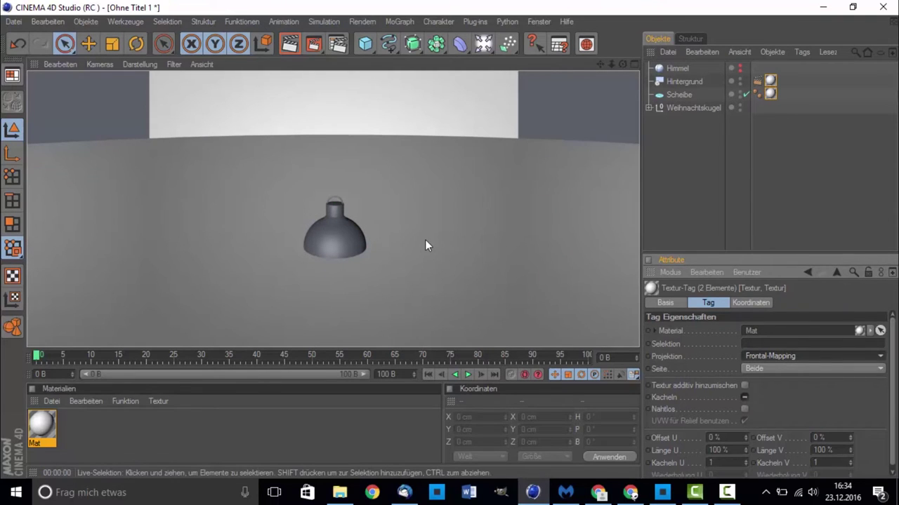
pyautogui.click(424, 246)
pyautogui.click(661, 67)
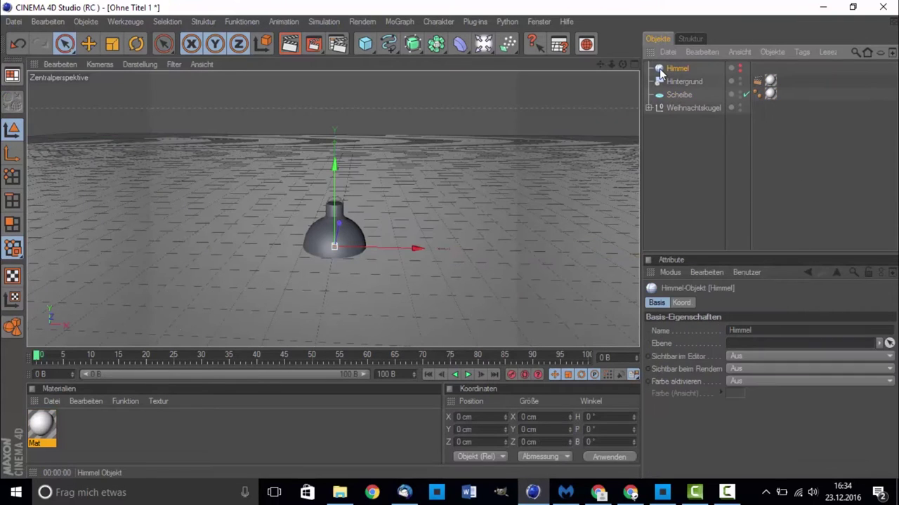
pyautogui.press('Delete')
pyautogui.click(288, 44)
pyautogui.click(744, 183)
pyautogui.click(692, 68)
pyautogui.click(769, 68)
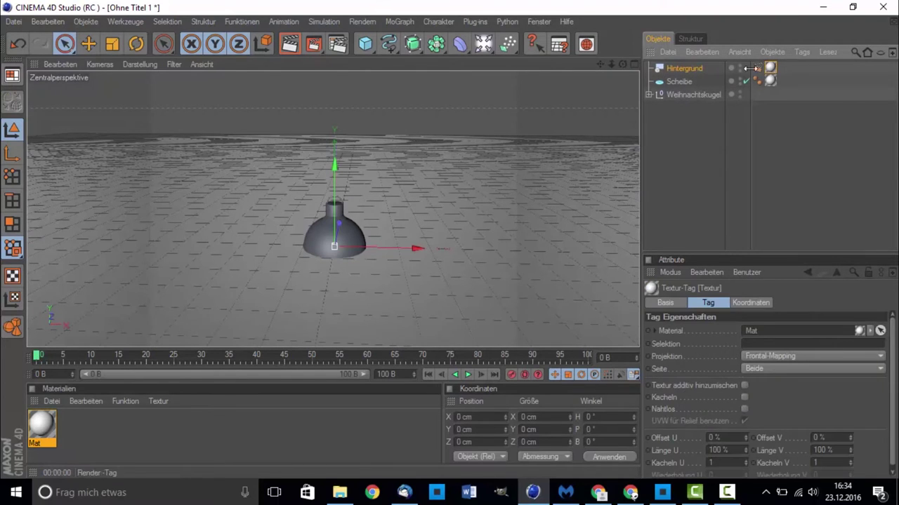
pyautogui.click(699, 68)
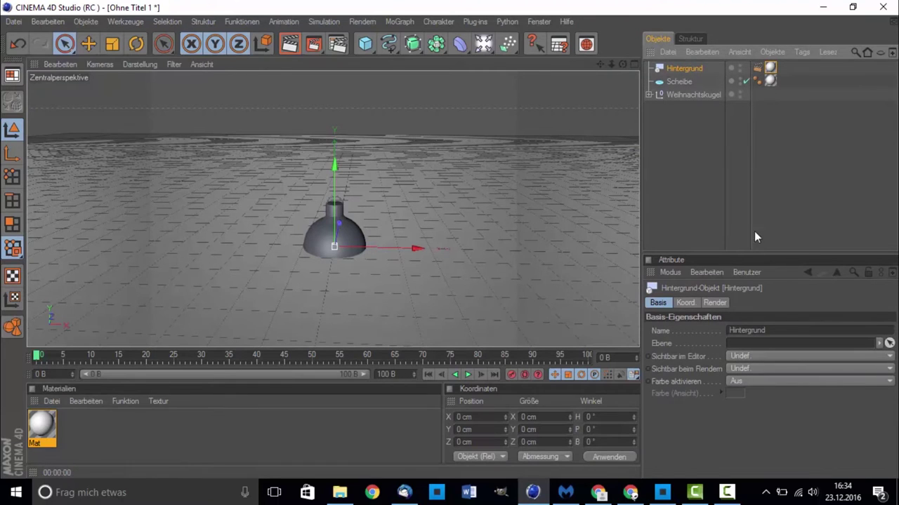
pyautogui.moveTo(750, 66); pyautogui.dragTo(756, 68)
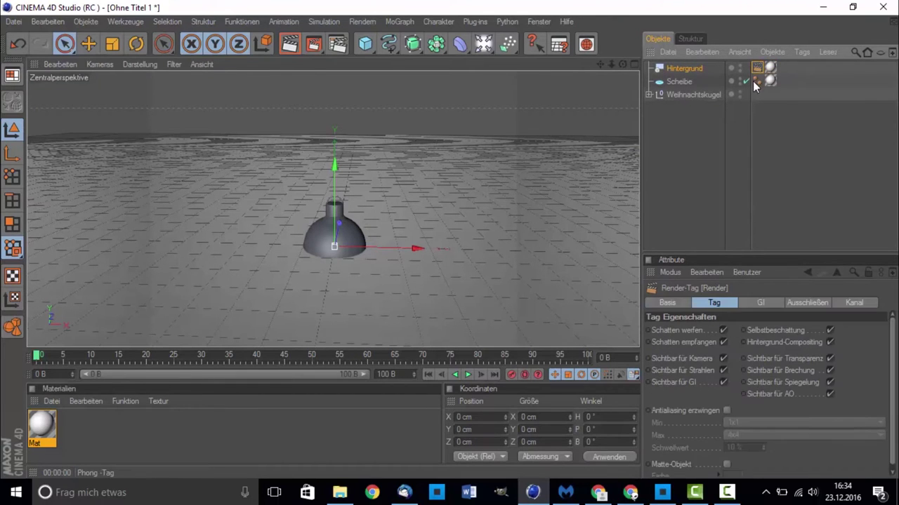
pyautogui.click(419, 276)
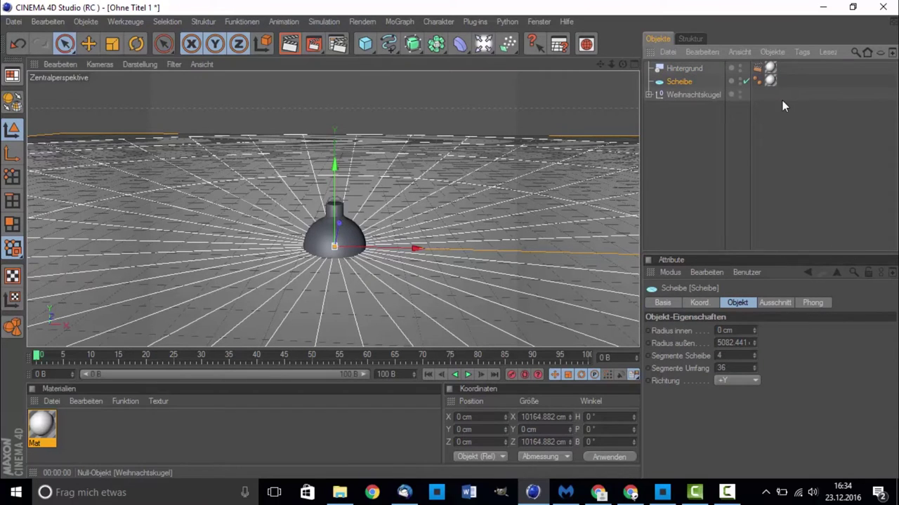
pyautogui.click(770, 80)
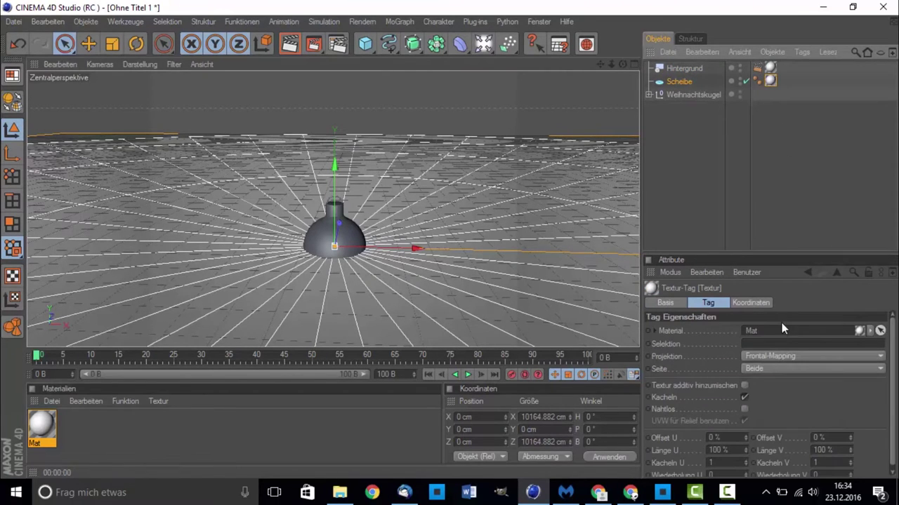
pyautogui.click(776, 355)
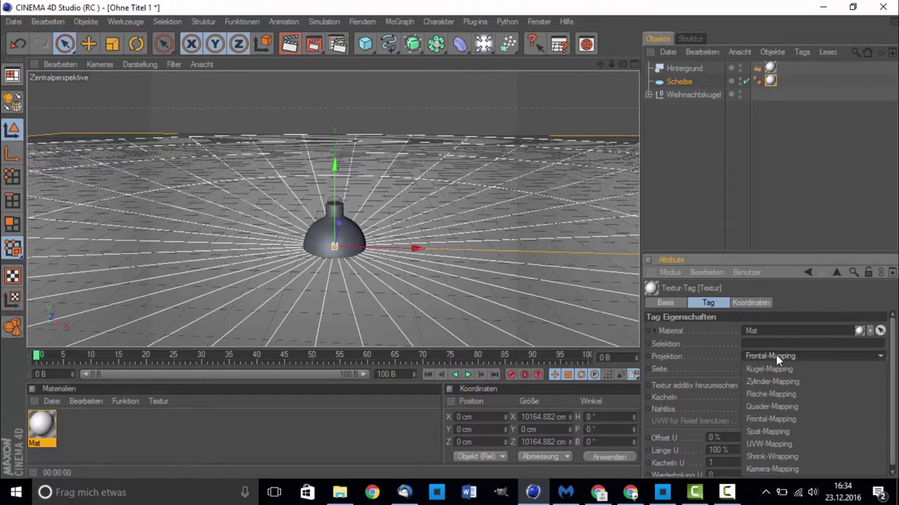
pyautogui.click(776, 356)
pyautogui.click(772, 66)
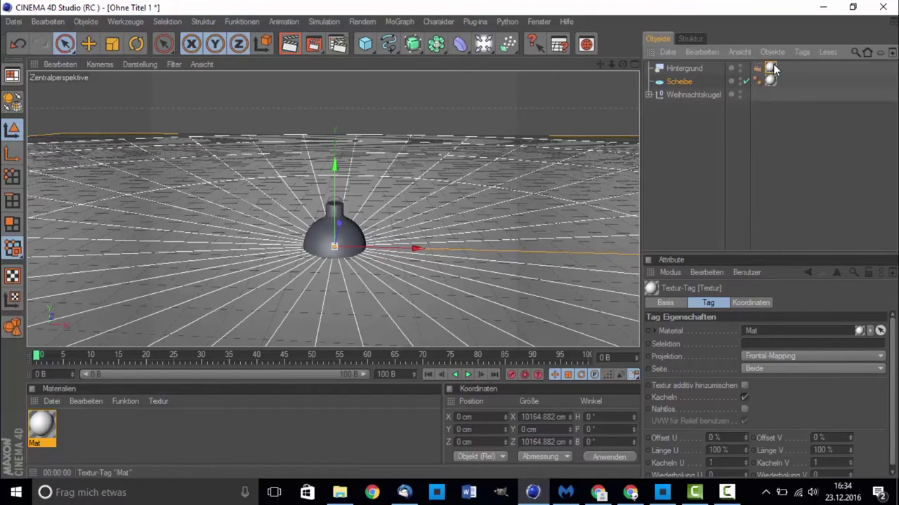
pyautogui.click(782, 353)
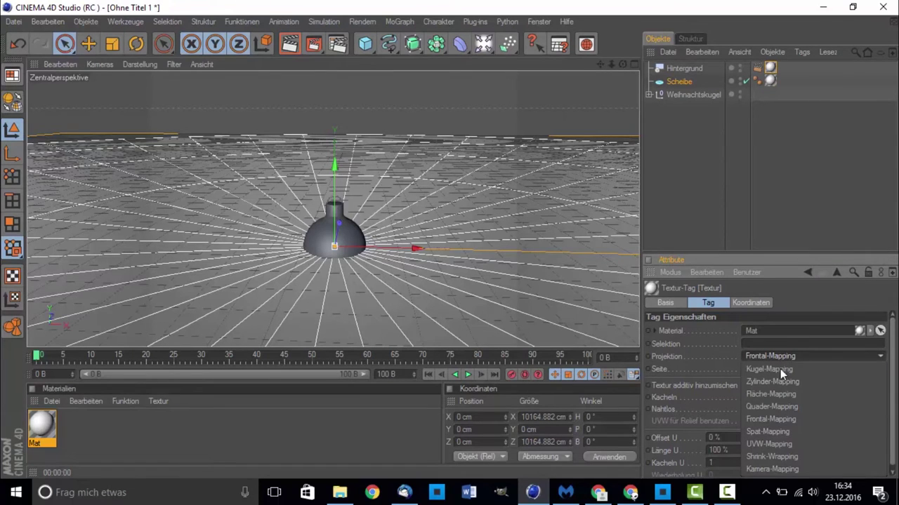
pyautogui.click(702, 345)
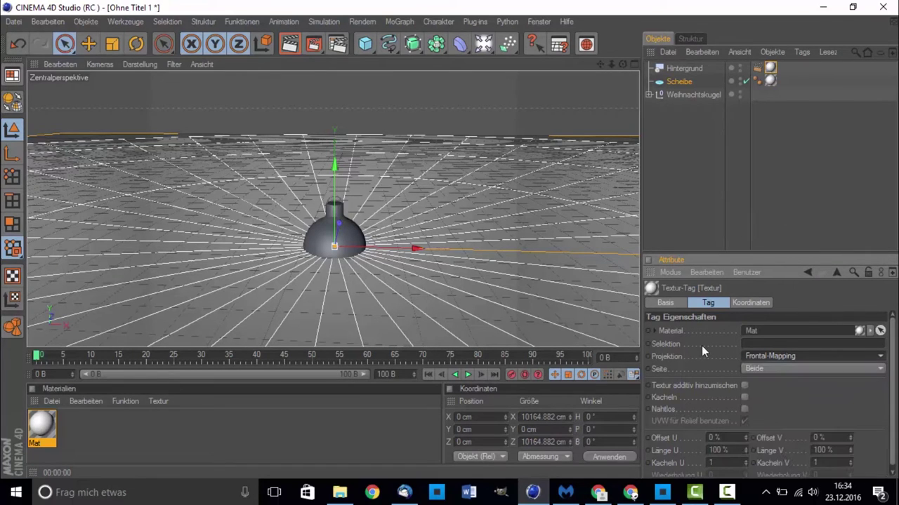
pyautogui.moveTo(694, 493)
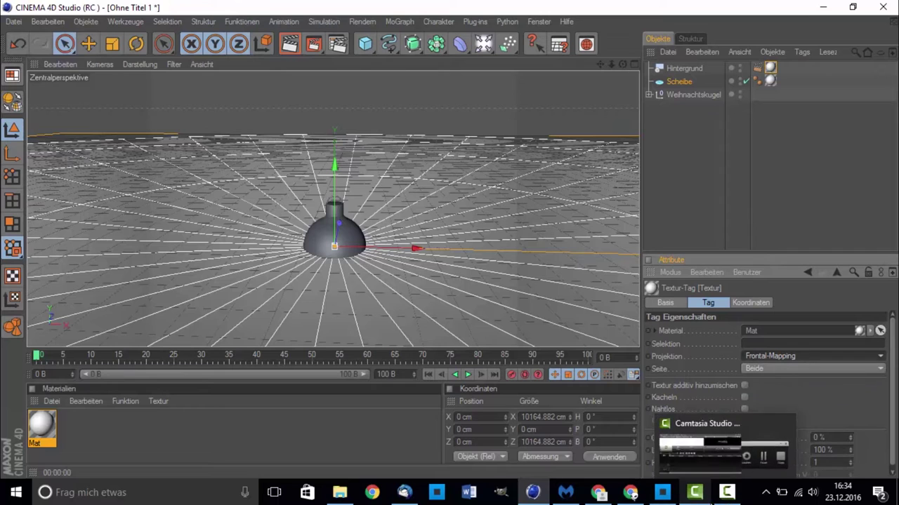
pyautogui.click(726, 494)
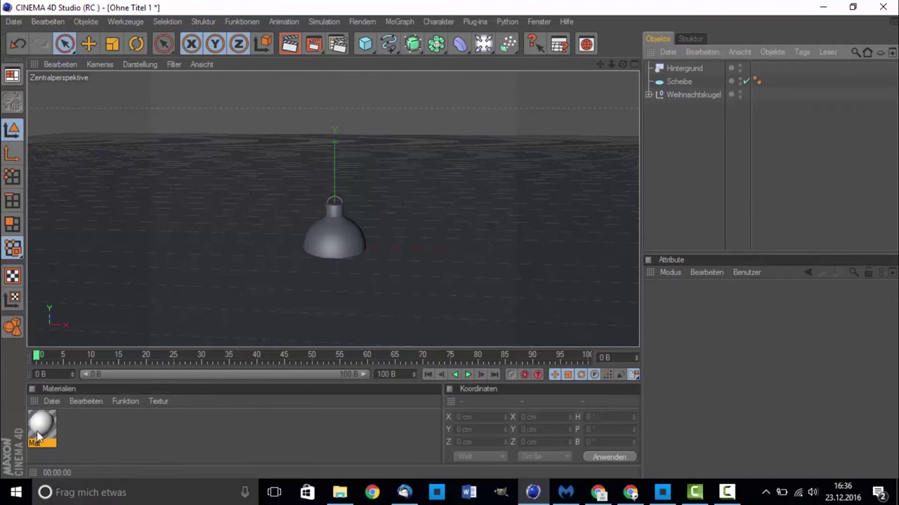
# Apply the Mat material to the Scheibe floor disc
pyautogui.moveTo(39, 437); pyautogui.dragTo(467, 420)
pyautogui.moveTo(473, 235); pyautogui.dragTo(473, 235)
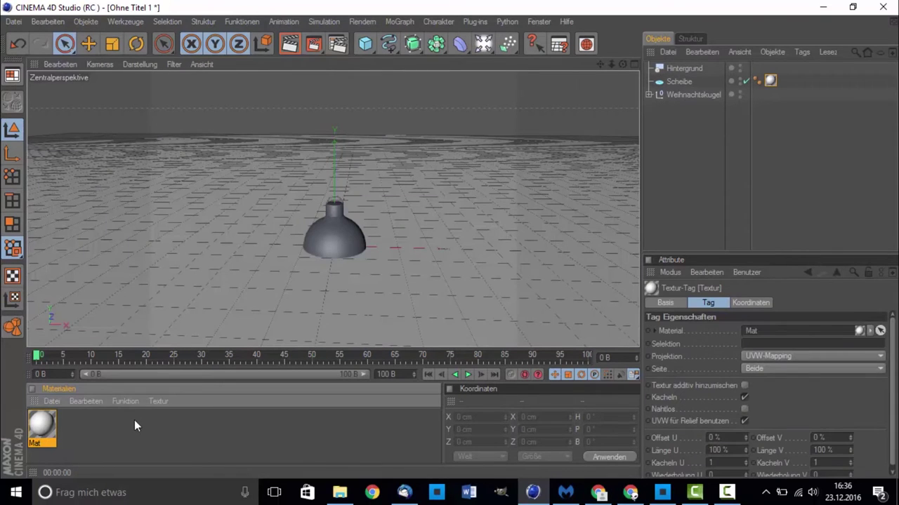
pyautogui.moveTo(41, 425)
pyautogui.mouseDown()
pyautogui.moveTo(287, 326)
pyautogui.moveTo(681, 69)
pyautogui.mouseUp()
# Add a Render compositing tag to Scheibe and render the view
pyautogui.click(682, 83)
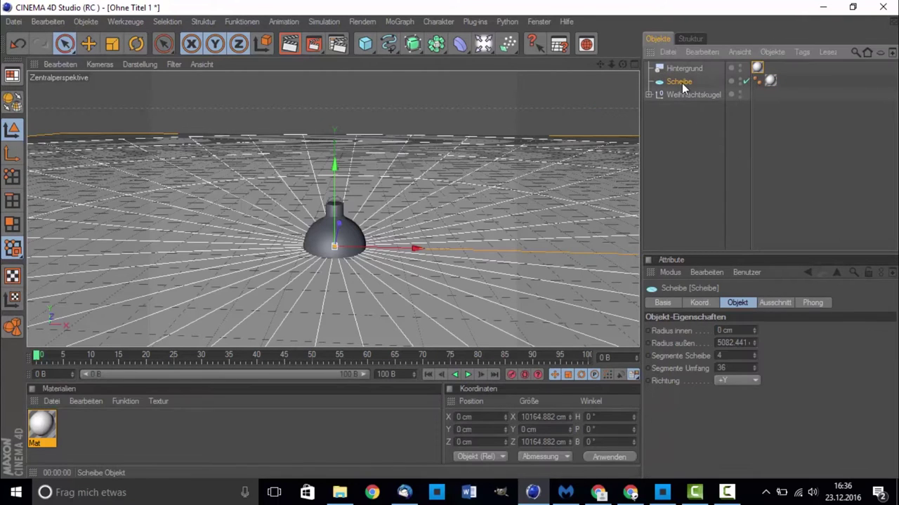
pyautogui.rightClick(682, 83)
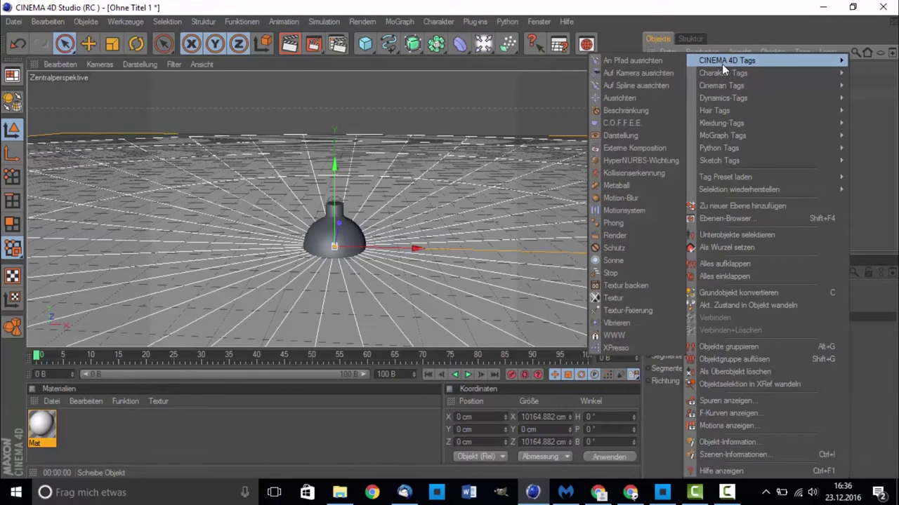
pyautogui.moveTo(726, 60)
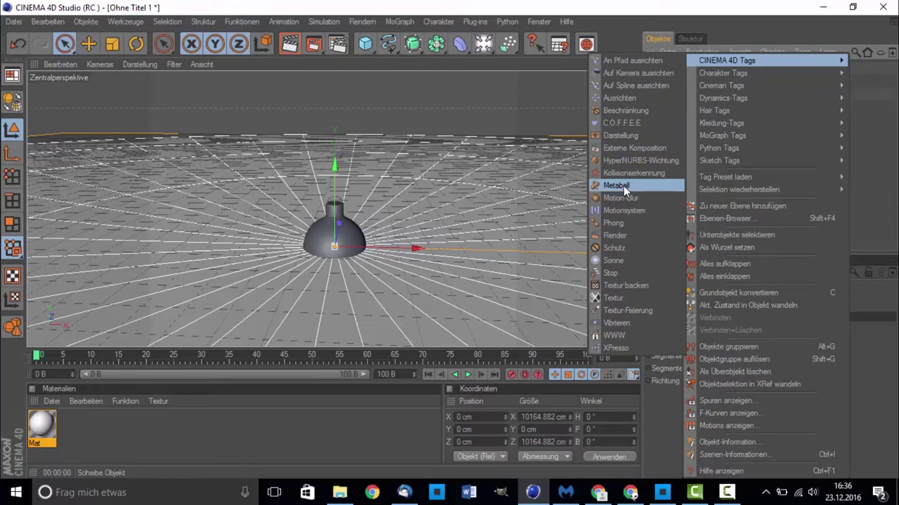
pyautogui.click(627, 238)
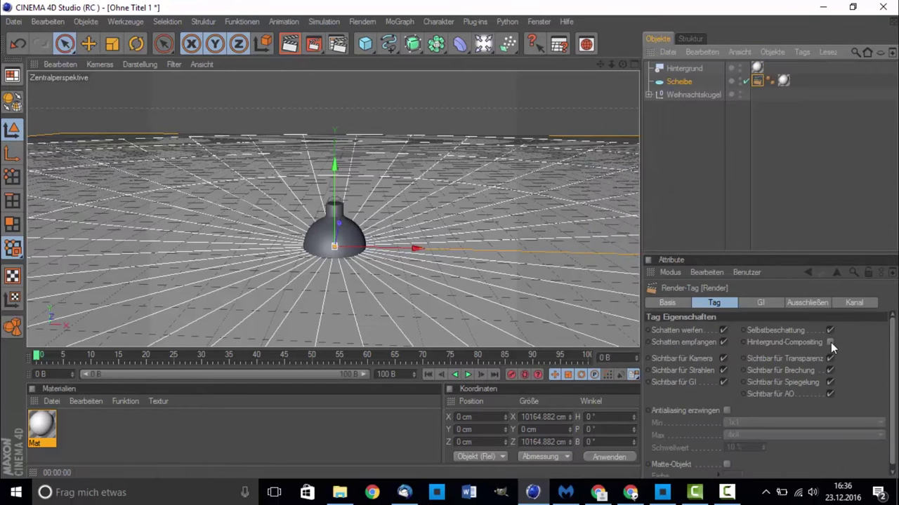
pyautogui.click(788, 209)
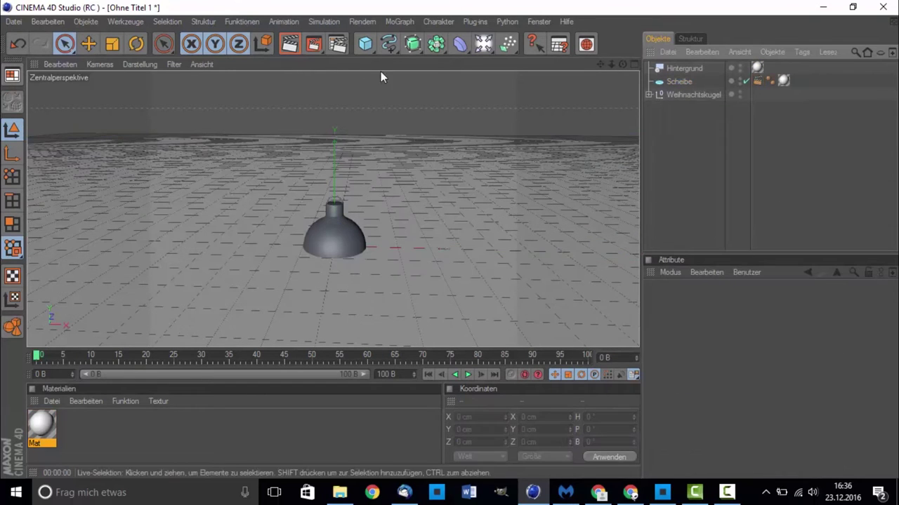
pyautogui.click(293, 46)
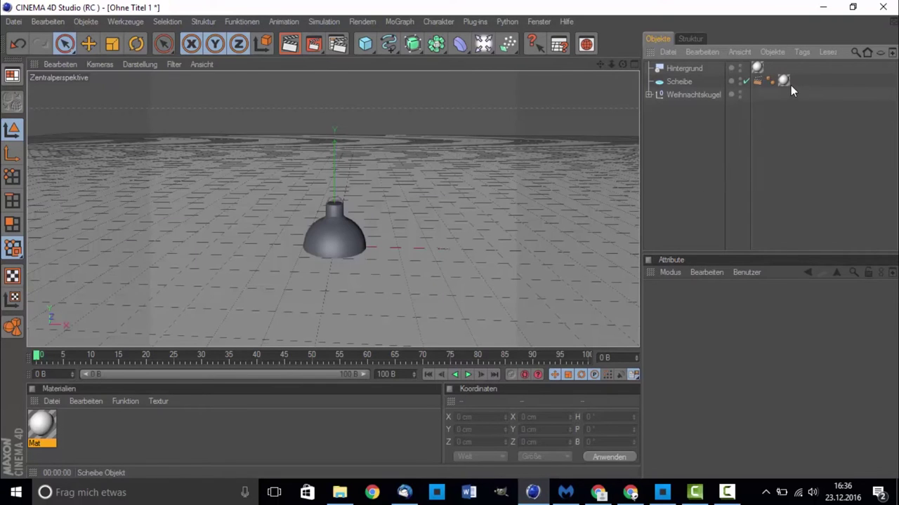
# Set the Scheibe and Hintergrund texture tags to Frontal-Mapping and test-render the backdrop
pyautogui.click(784, 80)
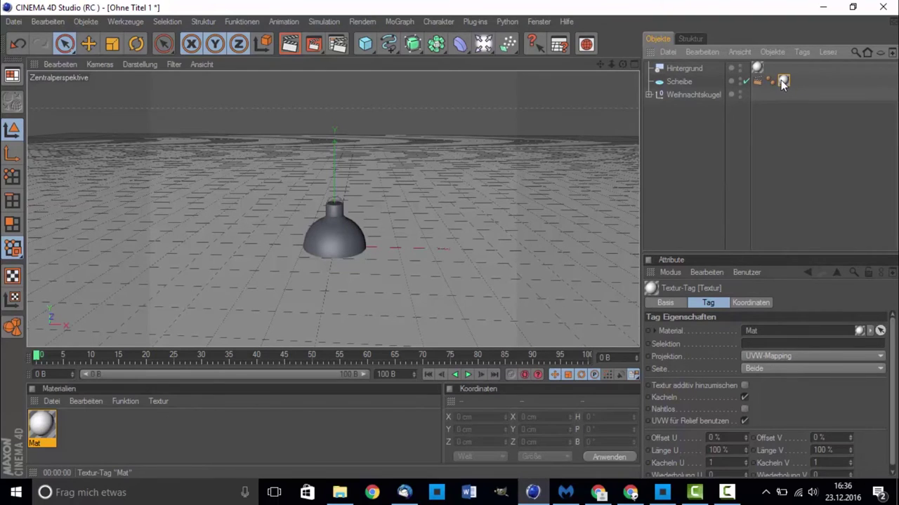
pyautogui.keyDown('ctrl'); pyautogui.click(757, 68); pyautogui.keyUp('ctrl')
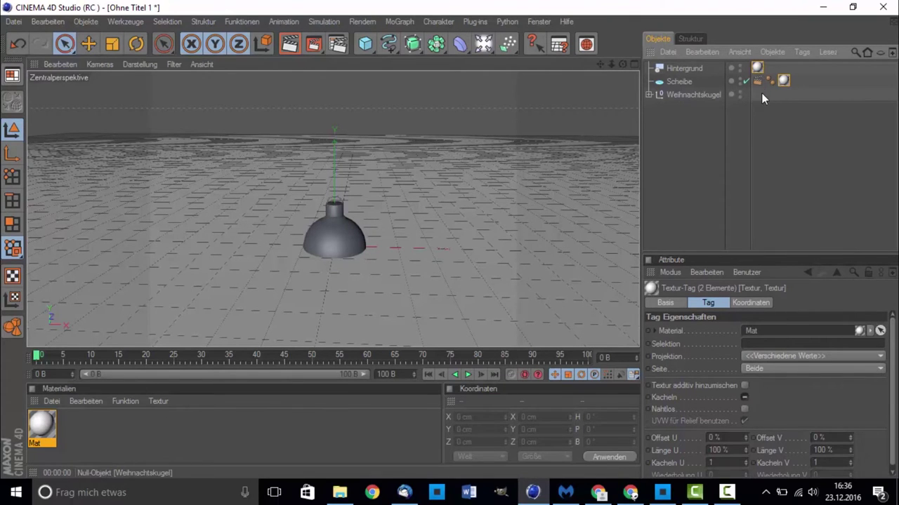
pyautogui.click(758, 360)
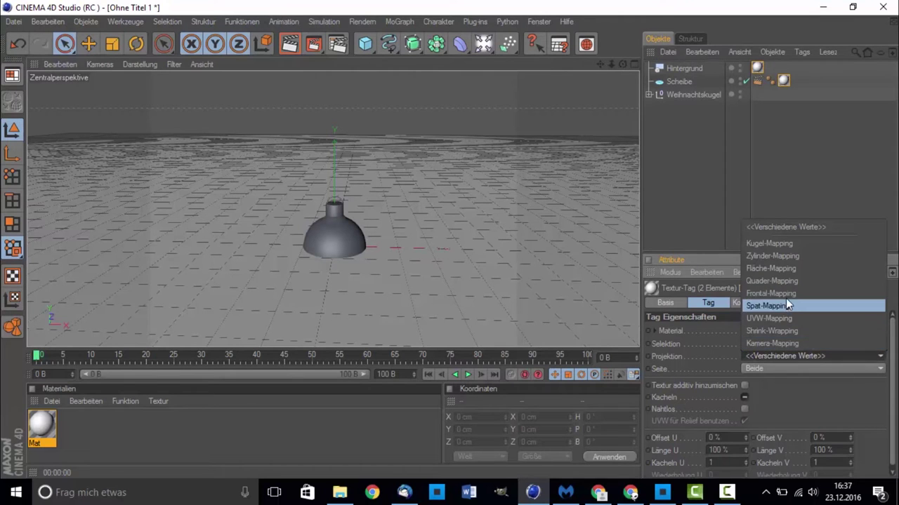
pyautogui.click(786, 295)
pyautogui.click(703, 185)
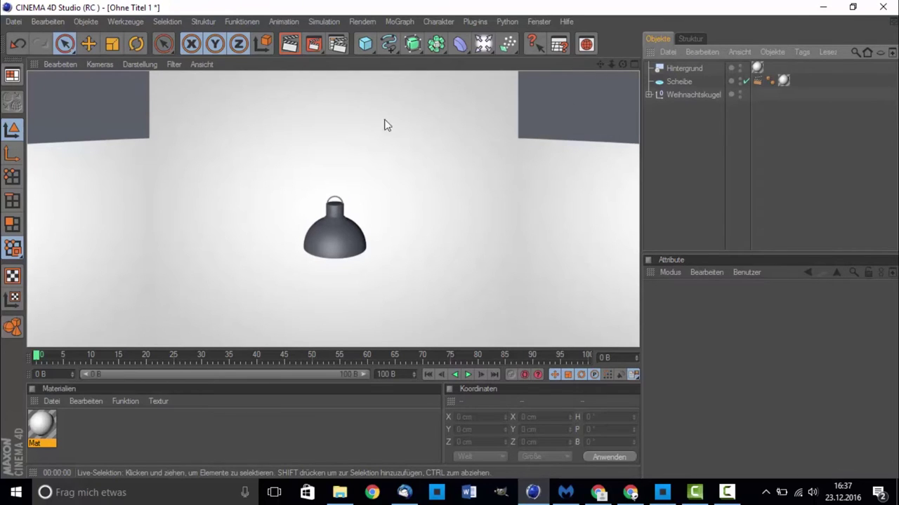
pyautogui.click(521, 172)
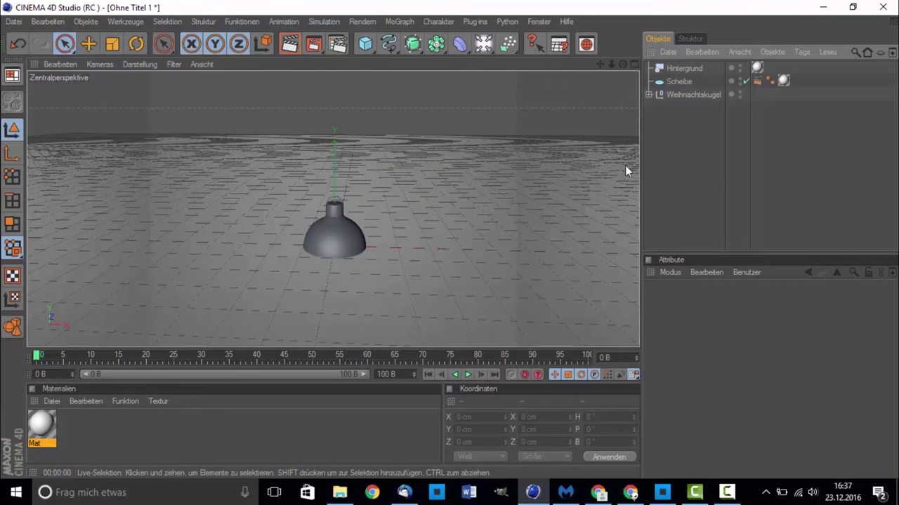
pyautogui.moveTo(642, 194); pyautogui.dragTo(445, 203)
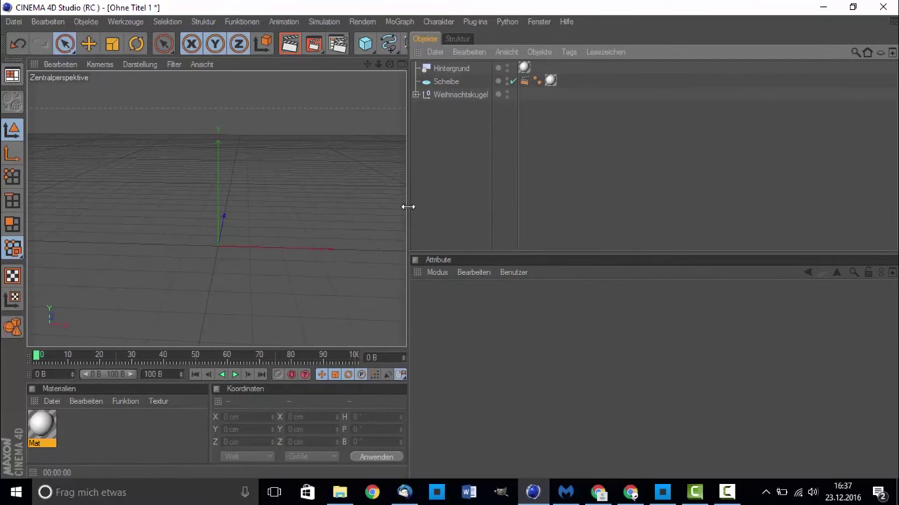
pyautogui.moveTo(446, 204); pyautogui.dragTo(397, 205)
pyautogui.click(290, 45)
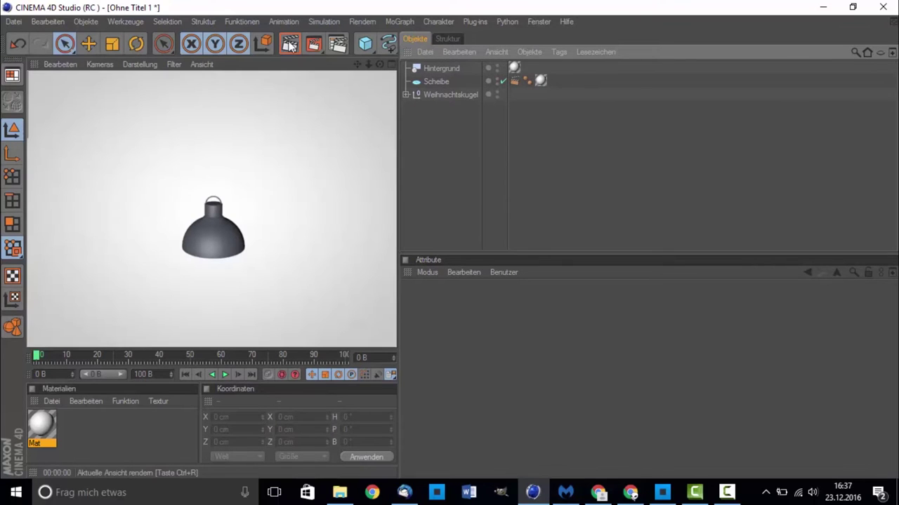
pyautogui.moveTo(397, 158); pyautogui.dragTo(625, 159)
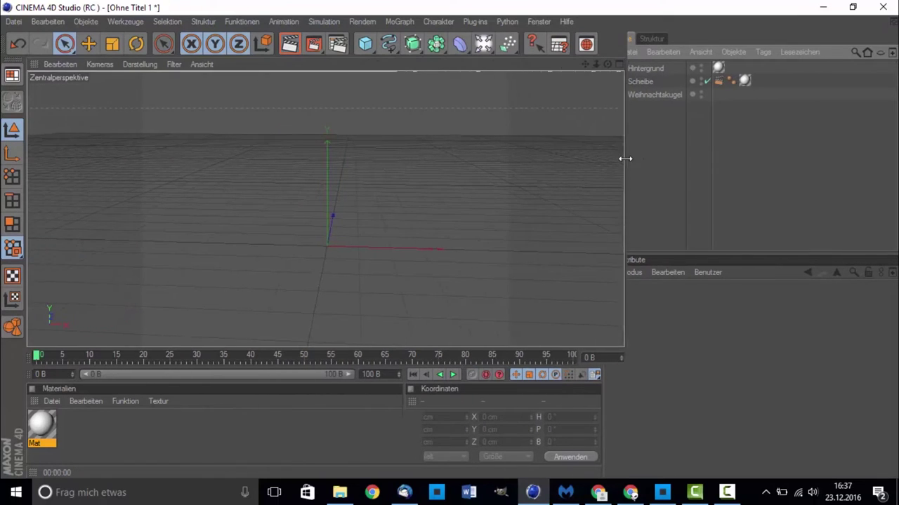
pyautogui.click(314, 45)
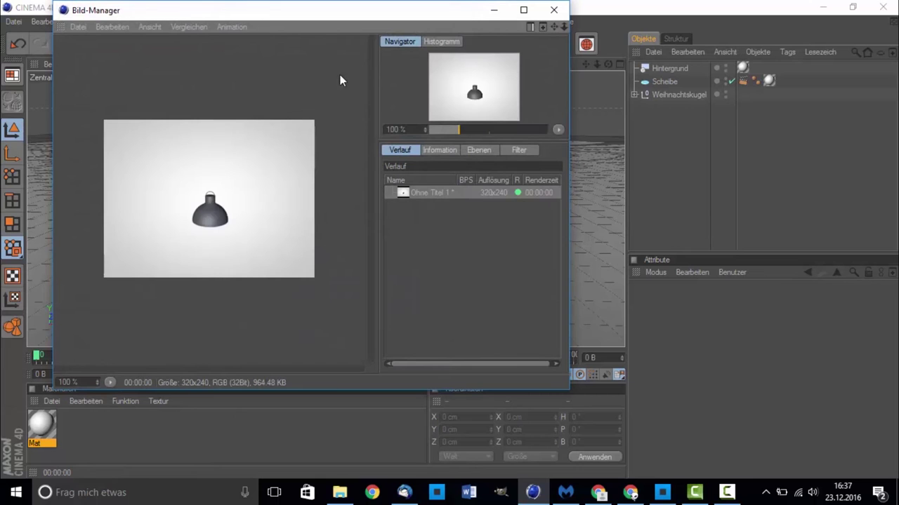
pyautogui.click(553, 10)
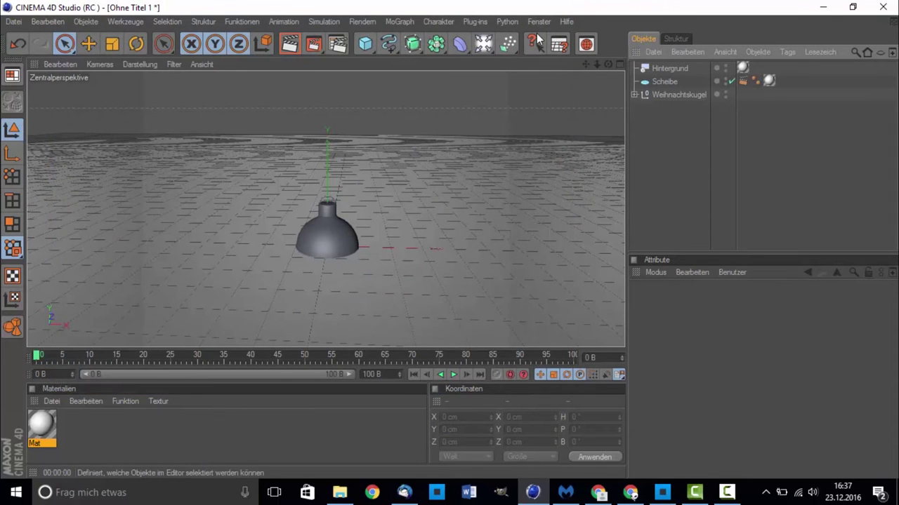
pyautogui.click(288, 45)
pyautogui.click(436, 160)
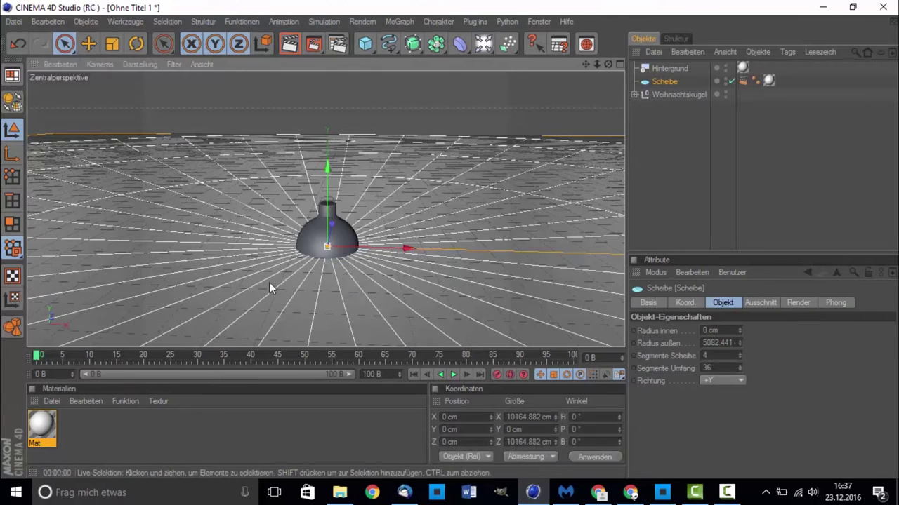
# Lift the Weihnachtskugel group to Y 143.752 cm, checking it in the front view
pyautogui.click(313, 246)
pyautogui.click(663, 94)
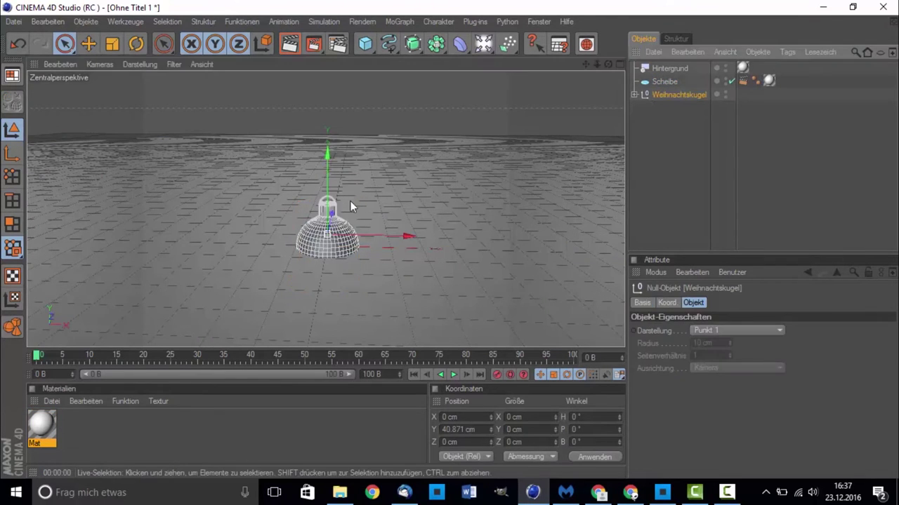
pyautogui.moveTo(328, 153)
pyautogui.mouseDown()
pyautogui.moveTo(328, 130)
pyautogui.moveTo(326, 148)
pyautogui.mouseUp()
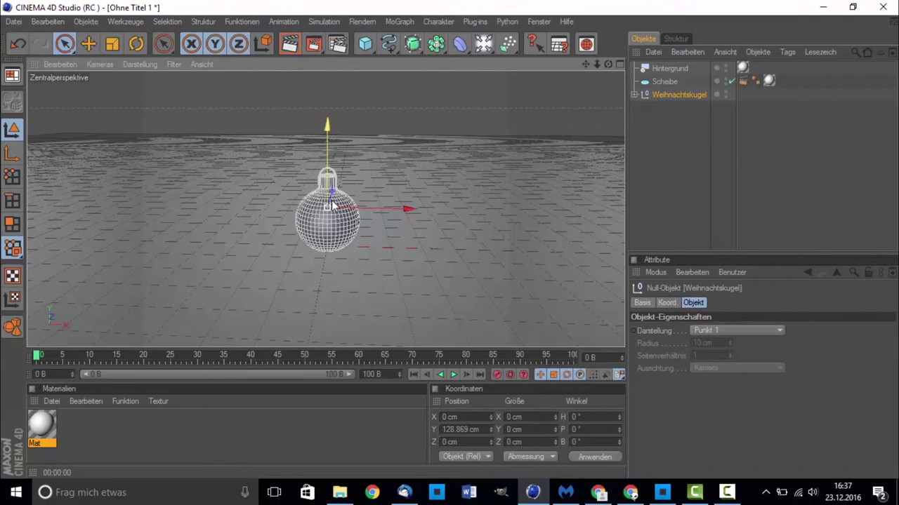
pyautogui.middleClick(249, 218)
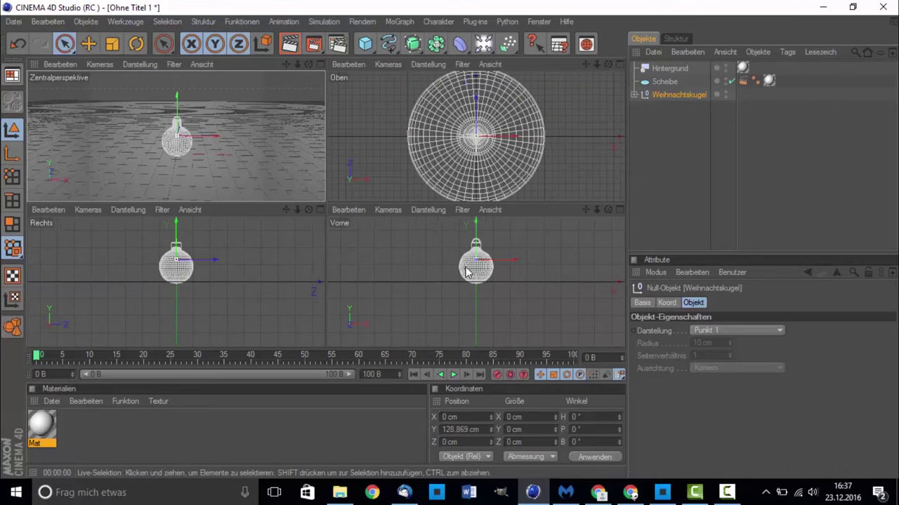
pyautogui.middleClick(457, 259)
pyautogui.scroll(3, 289, 104)
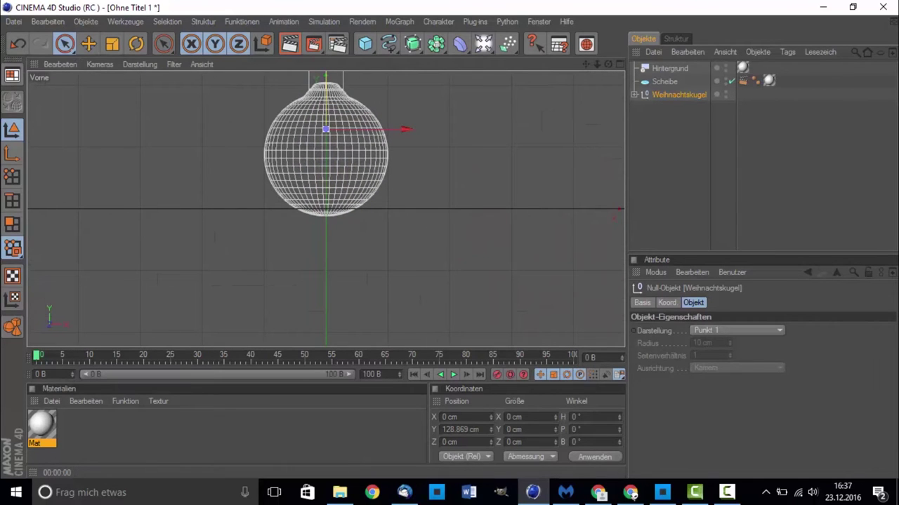
pyautogui.moveTo(322, 105); pyautogui.dragTo(323, 97)
pyautogui.middleClick(255, 145)
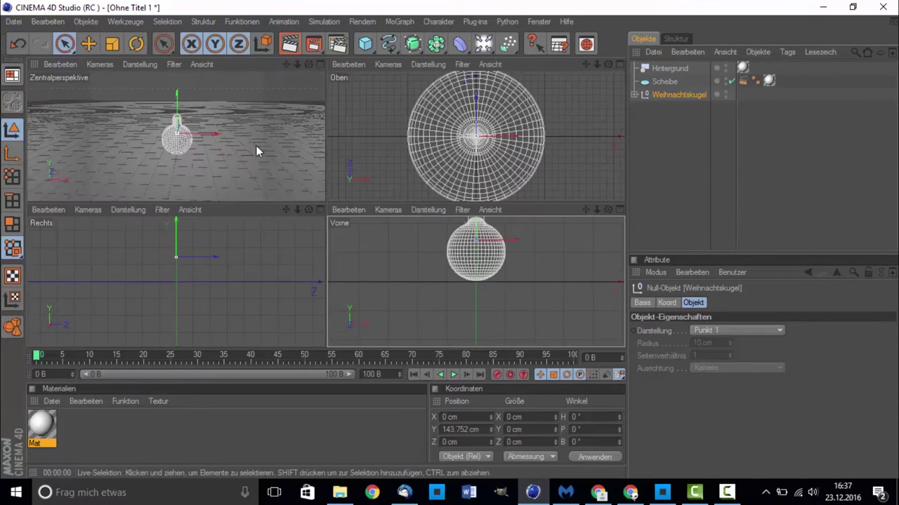
pyautogui.middleClick(283, 138)
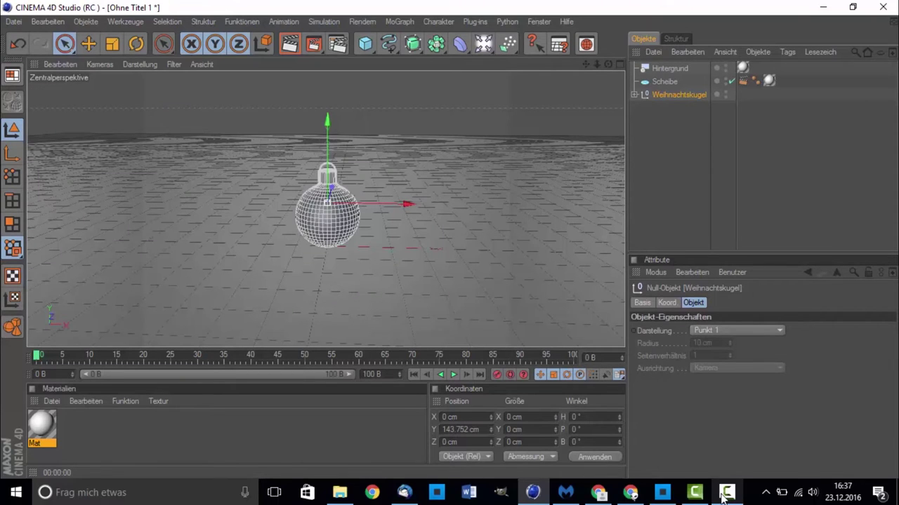
# Create a new material Mat.1 and give it a dark red colour
pyautogui.doubleClick(189, 417)
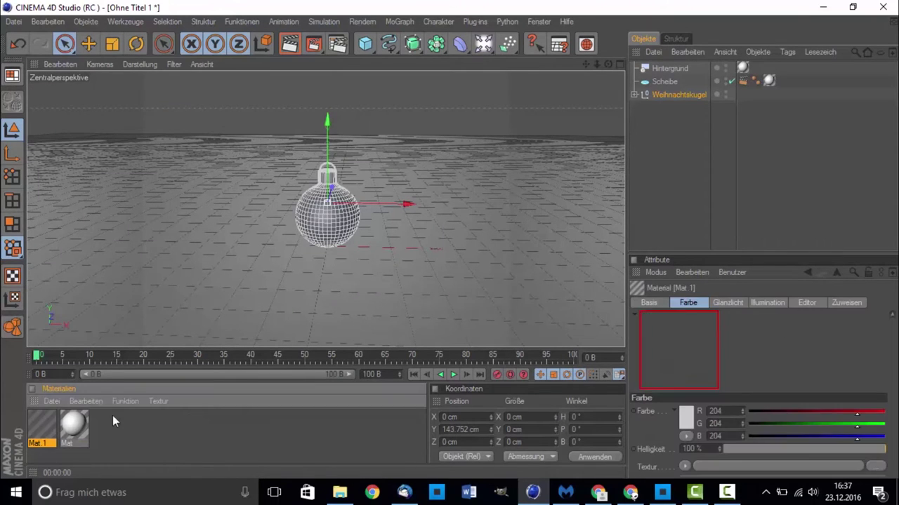
pyautogui.doubleClick(38, 424)
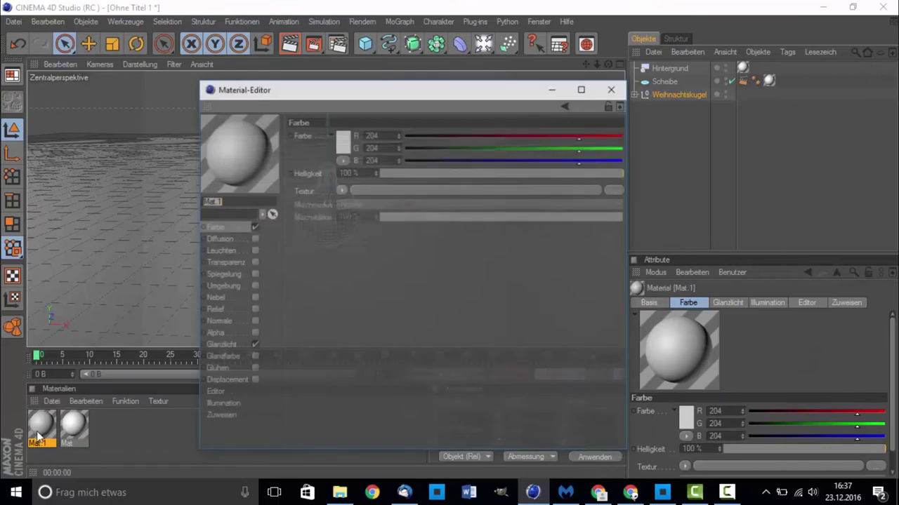
pyautogui.click(345, 143)
pyautogui.moveTo(345, 143); pyautogui.dragTo(377, 121)
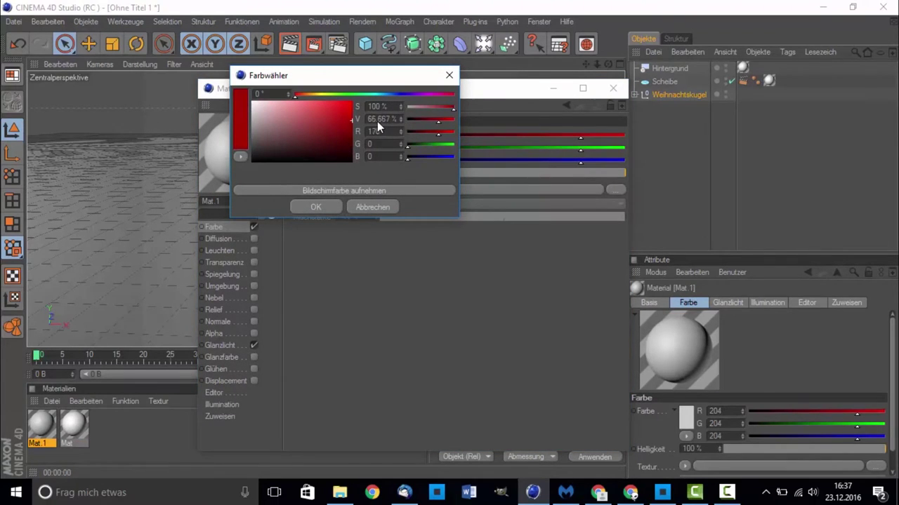
pyautogui.click(315, 207)
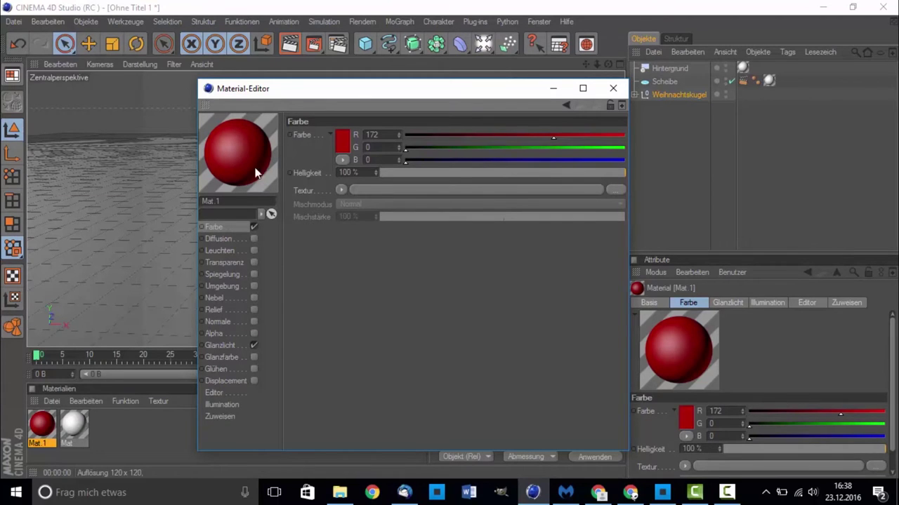
# Turn off Mat.1's specular highlight and add a red reflection blurred about 34% by Matteffekt
pyautogui.click(253, 346)
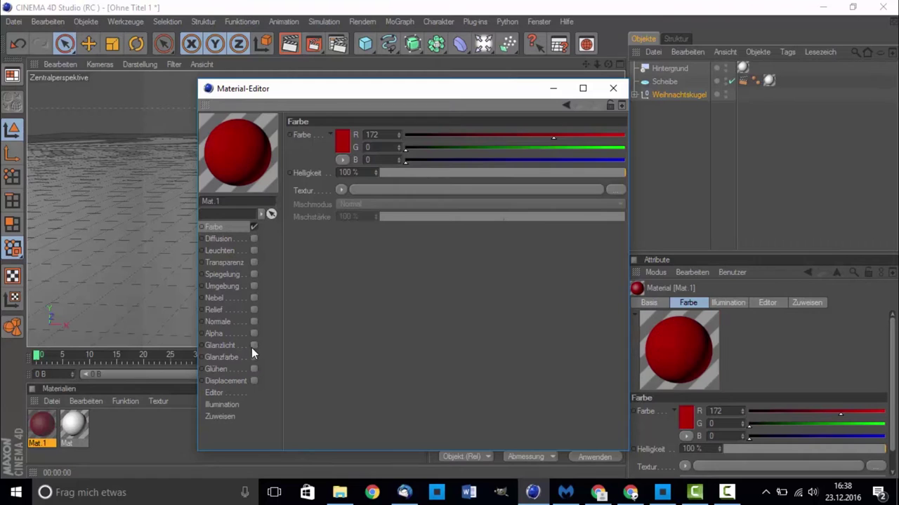
pyautogui.click(253, 274)
pyautogui.click(342, 146)
pyautogui.moveTo(342, 150)
pyautogui.mouseDown()
pyautogui.moveTo(369, 106)
pyautogui.moveTo(347, 133)
pyautogui.moveTo(355, 119)
pyautogui.mouseUp()
pyautogui.click(326, 207)
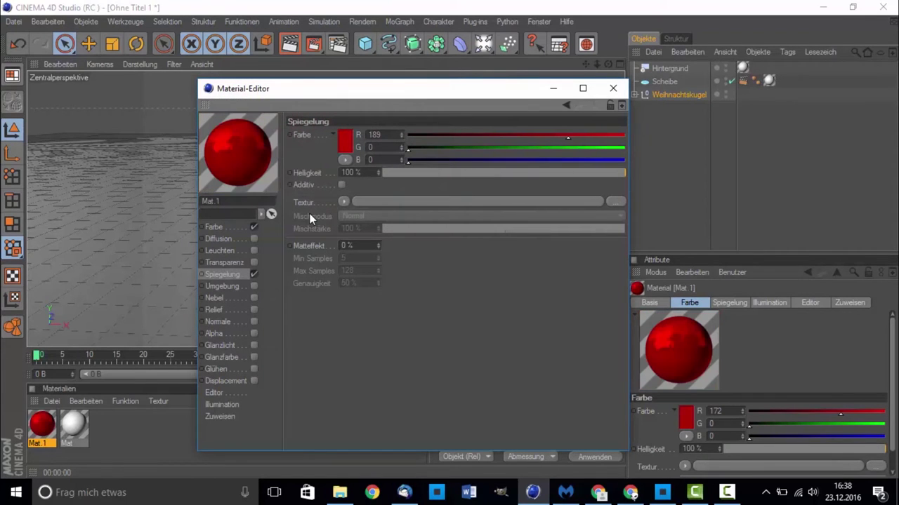
pyautogui.moveTo(379, 242); pyautogui.dragTo(393, 243)
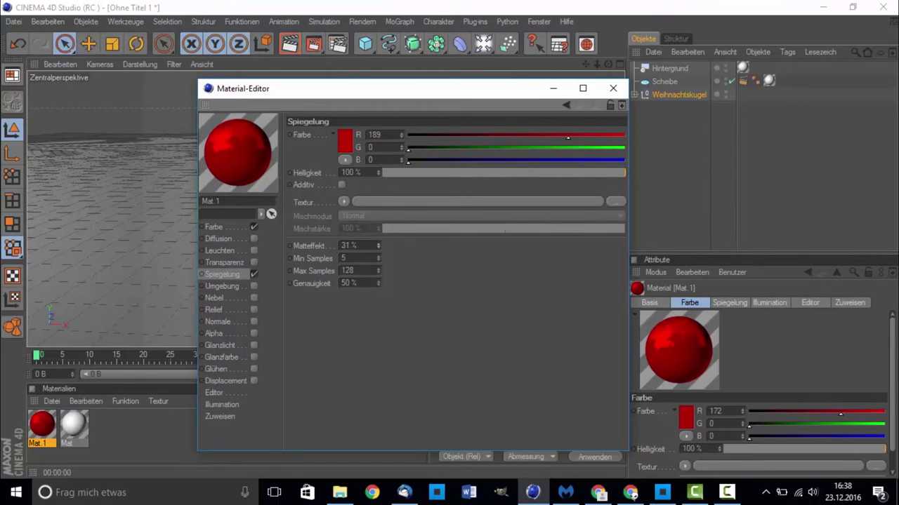
pyautogui.click(379, 243)
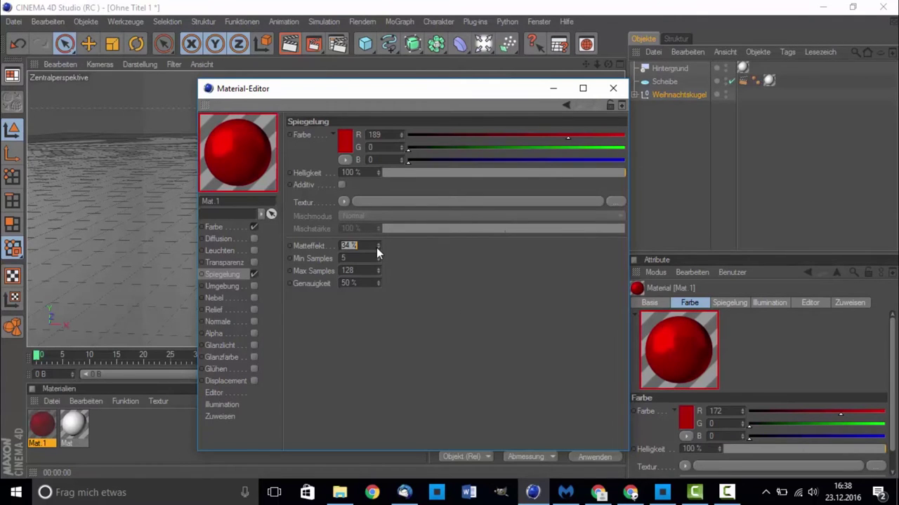
# Apply Mat.1 to the ornament's sphere and deselect the ornament
pyautogui.click(613, 88)
pyautogui.moveTo(42, 424); pyautogui.dragTo(315, 233)
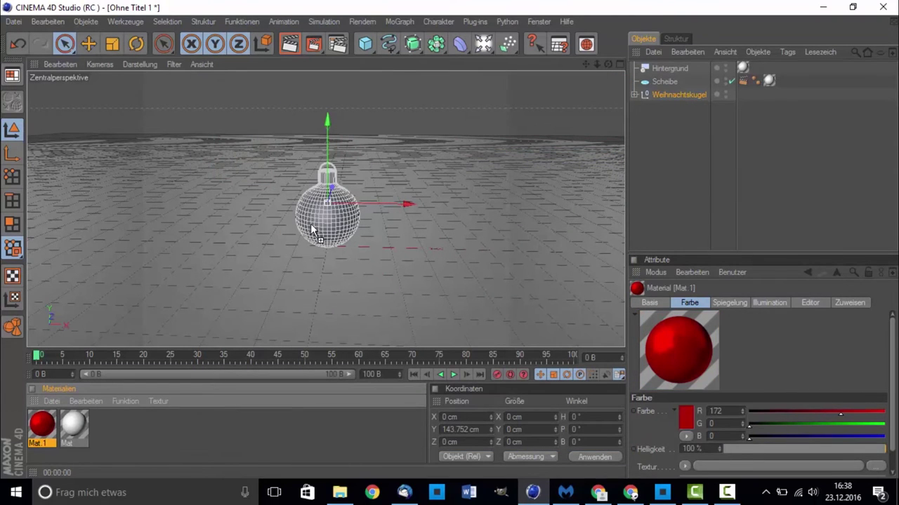
pyautogui.click(158, 437)
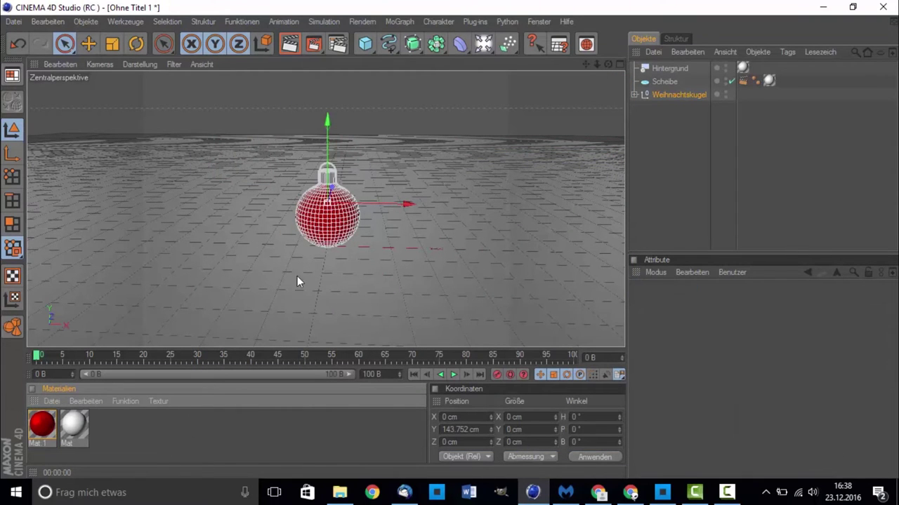
pyautogui.click(681, 152)
# Create a new material Mat.2 with a white reflection enabled
pyautogui.click(316, 176)
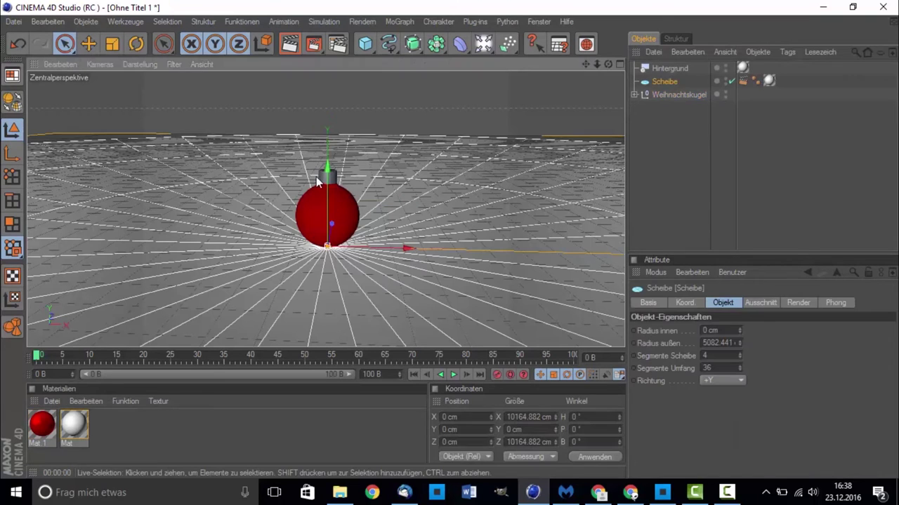
pyautogui.doubleClick(141, 456)
pyautogui.doubleClick(50, 429)
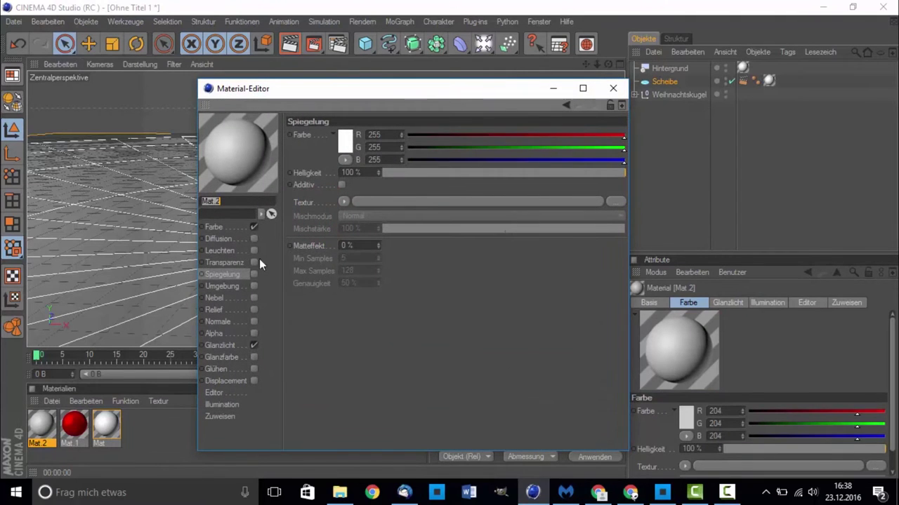
pyautogui.click(252, 276)
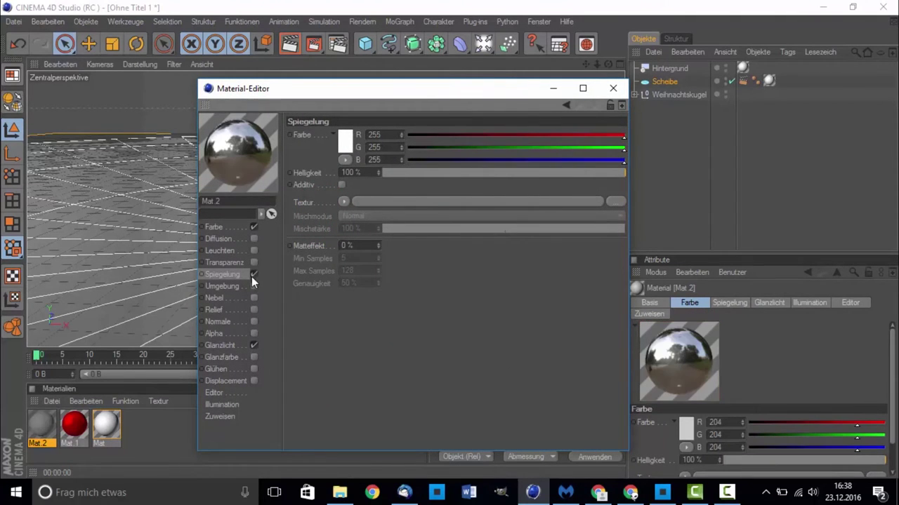
pyautogui.click(345, 141)
pyautogui.click(352, 197)
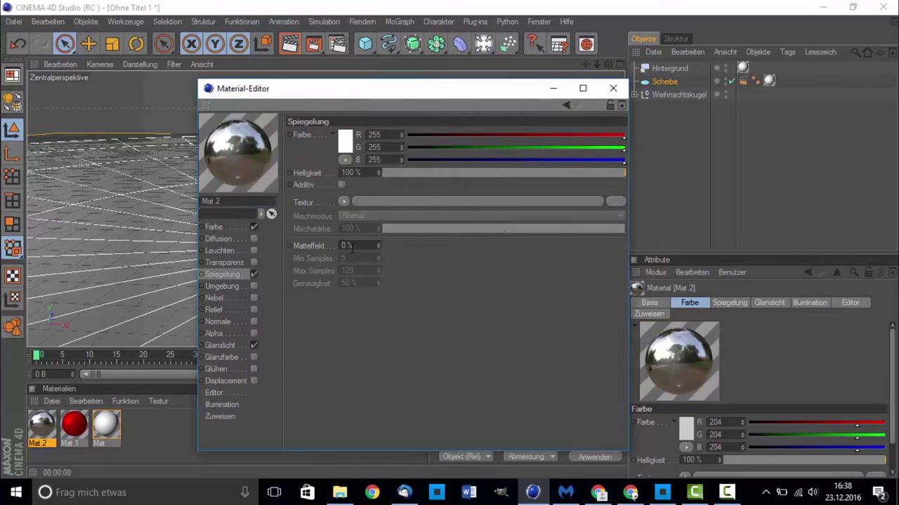
# Set Mat.2's reflection Matteffekt to 35%
pyautogui.moveTo(378, 247); pyautogui.dragTo(405, 247)
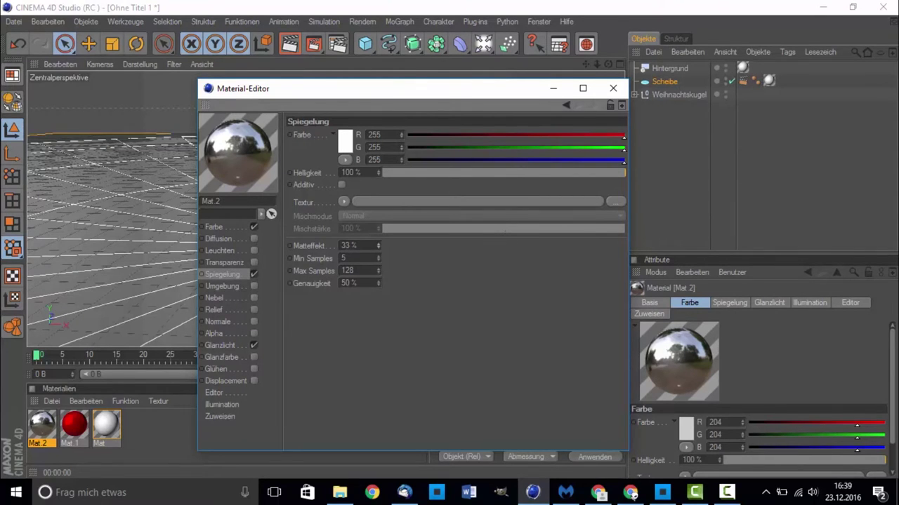
pyautogui.moveTo(378, 246); pyautogui.dragTo(386, 246)
pyautogui.moveTo(378, 245); pyautogui.dragTo(378, 250)
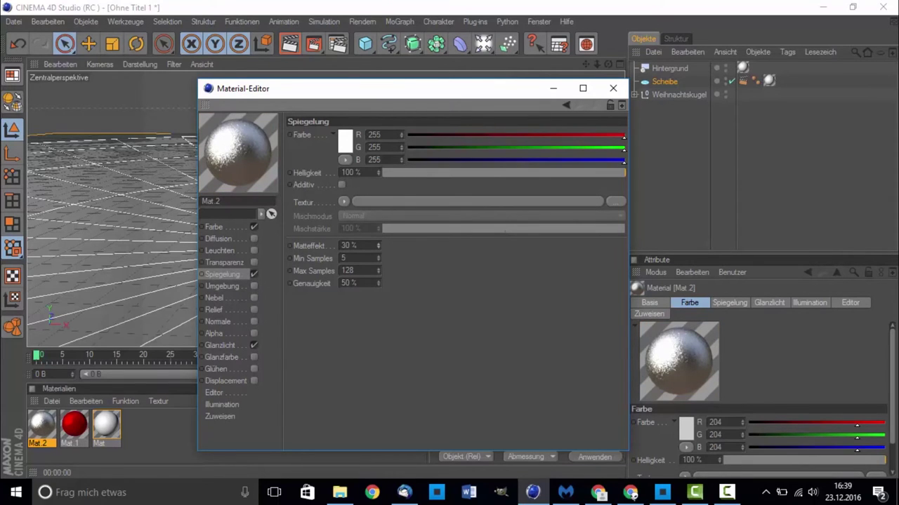
pyautogui.moveTo(377, 243); pyautogui.dragTo(377, 242)
pyautogui.click(377, 242)
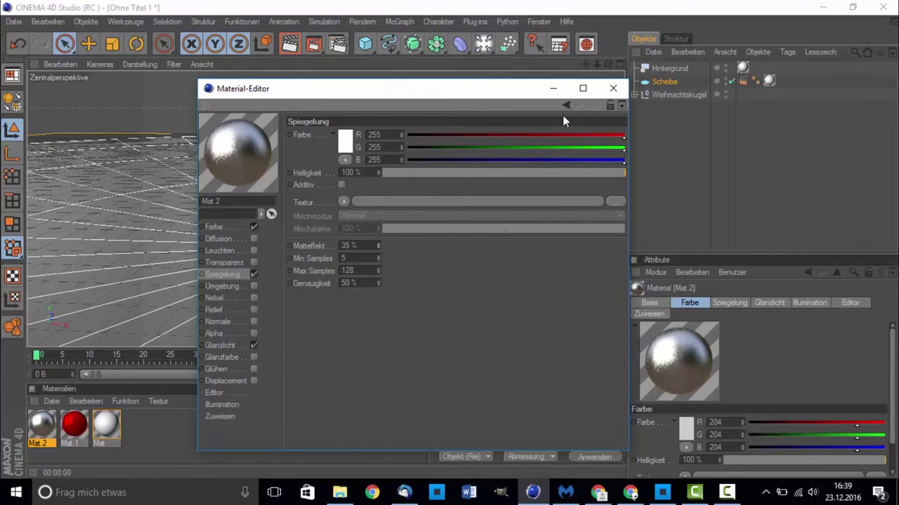
# Apply Mat.2 to the ornament's cap, then select the sphere Kugel
pyautogui.click(613, 88)
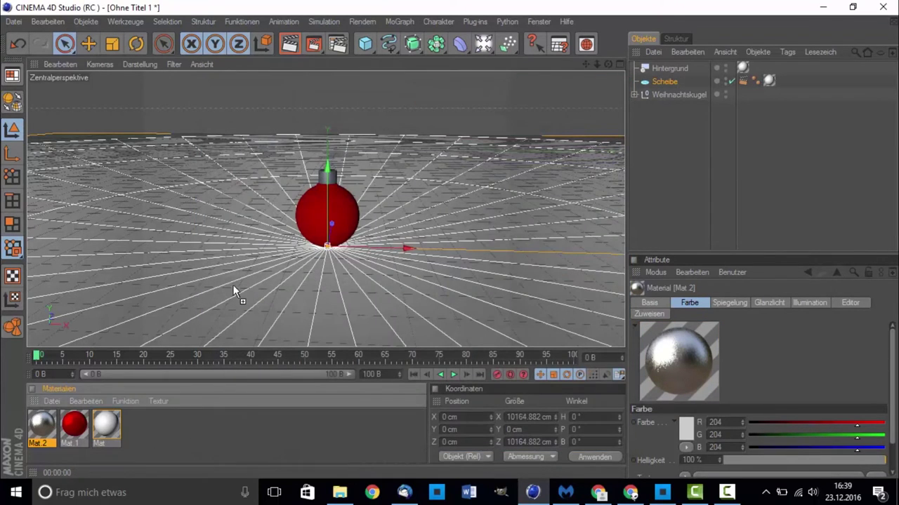
pyautogui.moveTo(336, 175); pyautogui.dragTo(335, 177)
pyautogui.scroll(2, 357, 122)
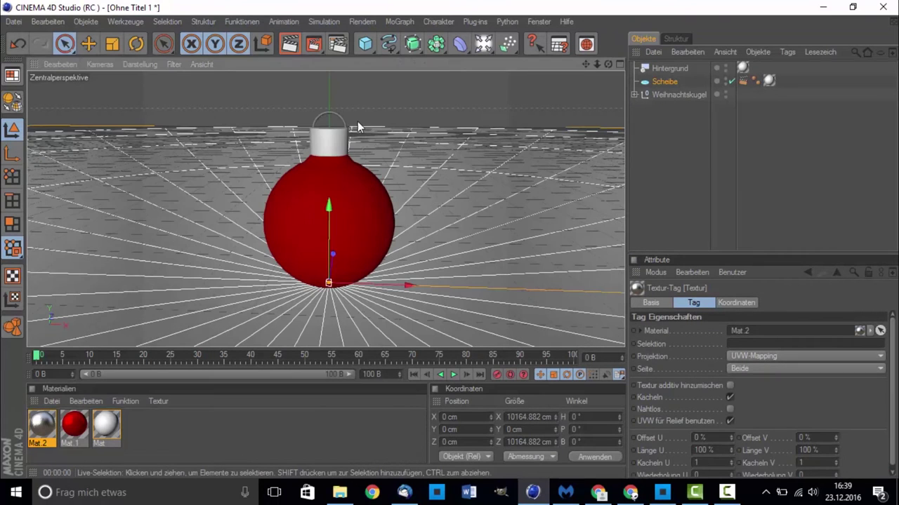
pyautogui.click(45, 431)
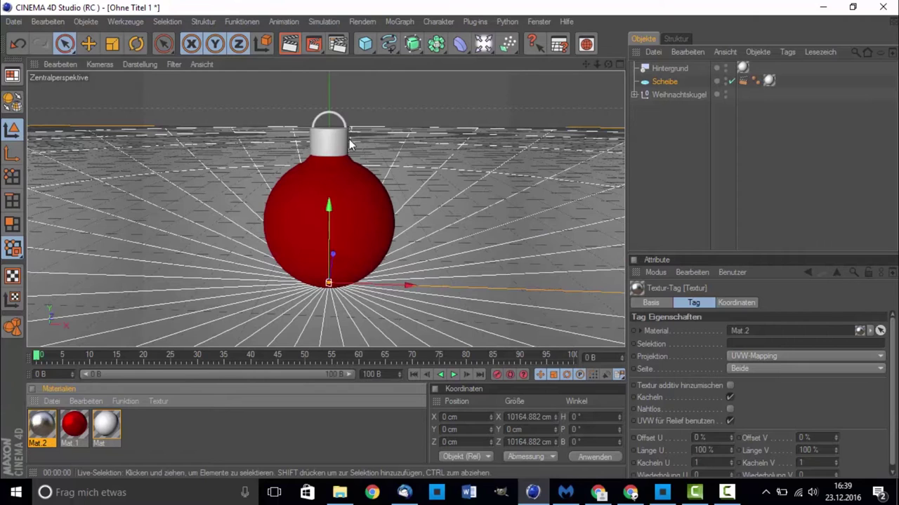
pyautogui.scroll(-3, 345, 143)
pyautogui.scroll(-1, 345, 143)
pyautogui.click(431, 234)
pyautogui.scroll(2, 417, 235)
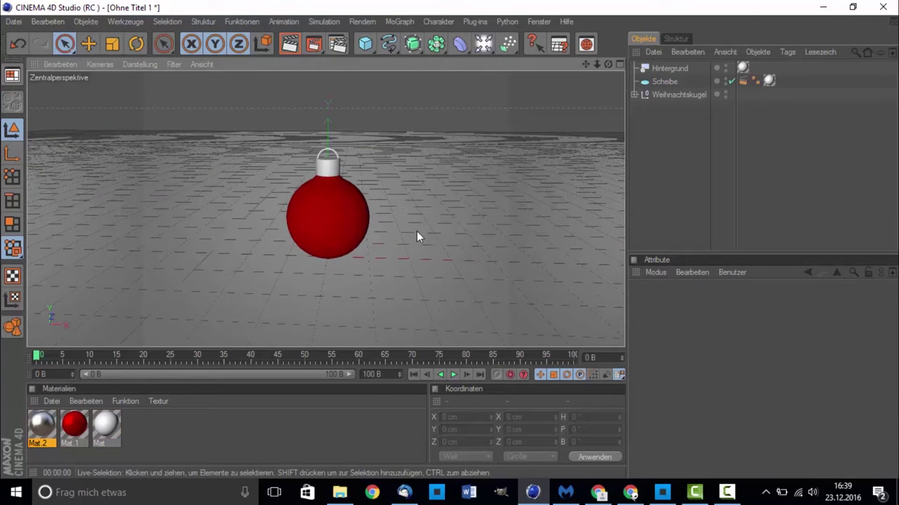
pyautogui.scroll(2, 352, 237)
pyautogui.scroll(2, 353, 237)
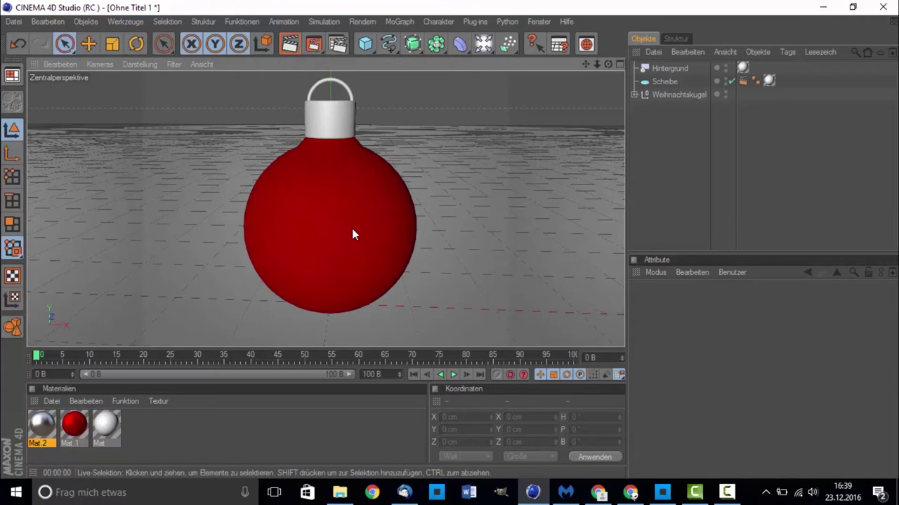
pyautogui.click(353, 235)
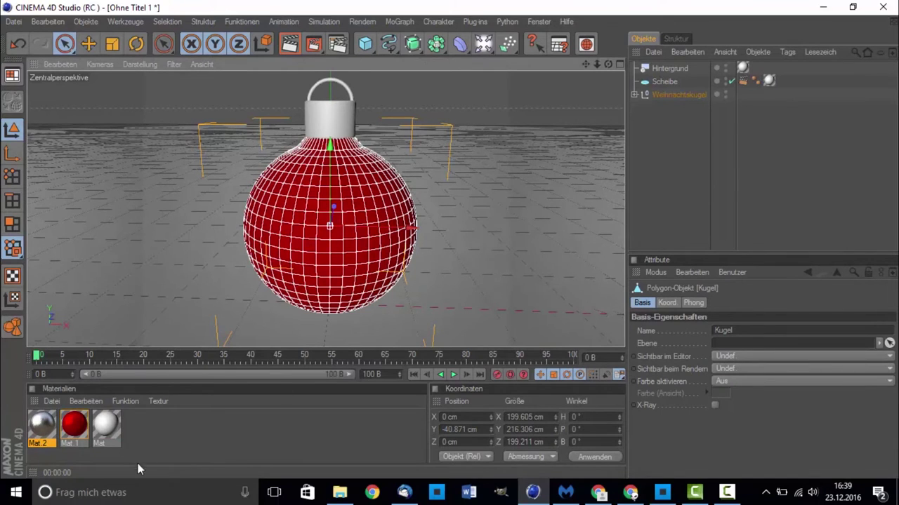
# Create Mat.3 with Farbe and Alpha enabled and begin loading an image as its alpha texture
pyautogui.doubleClick(189, 424)
pyautogui.doubleClick(42, 430)
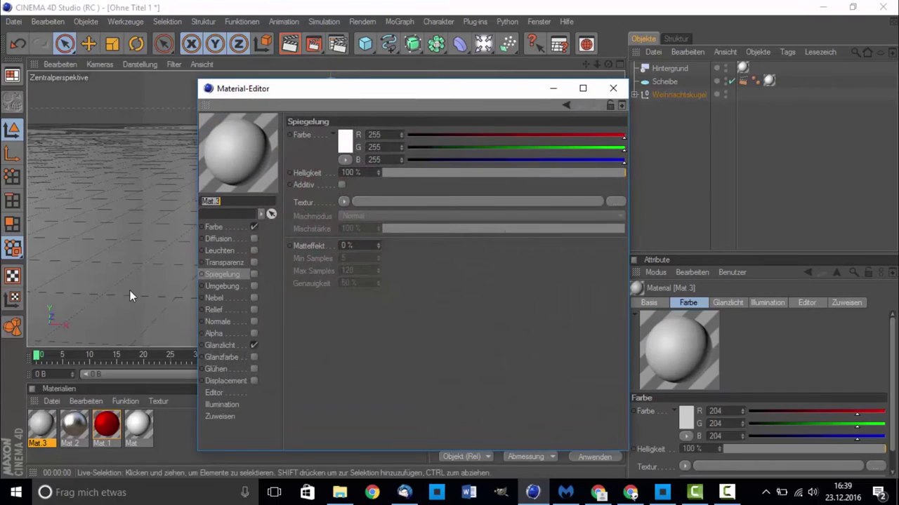
pyautogui.click(253, 274)
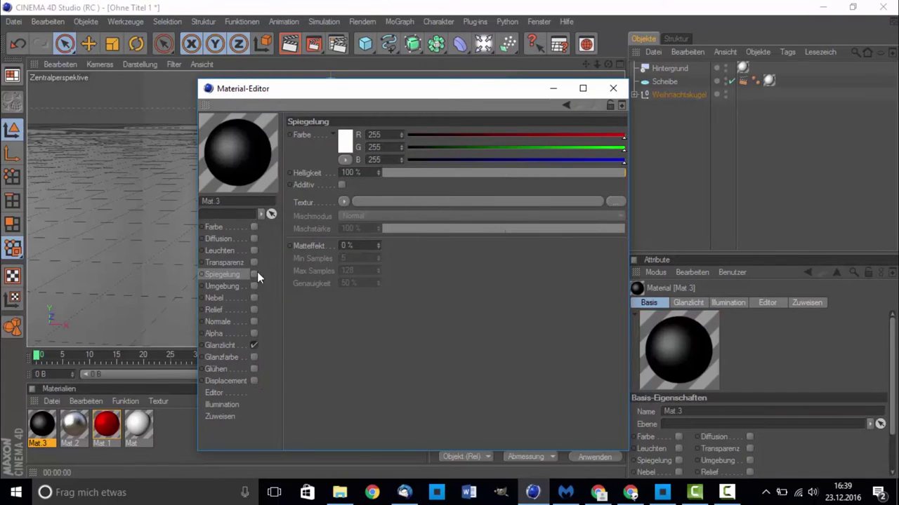
pyautogui.click(254, 225)
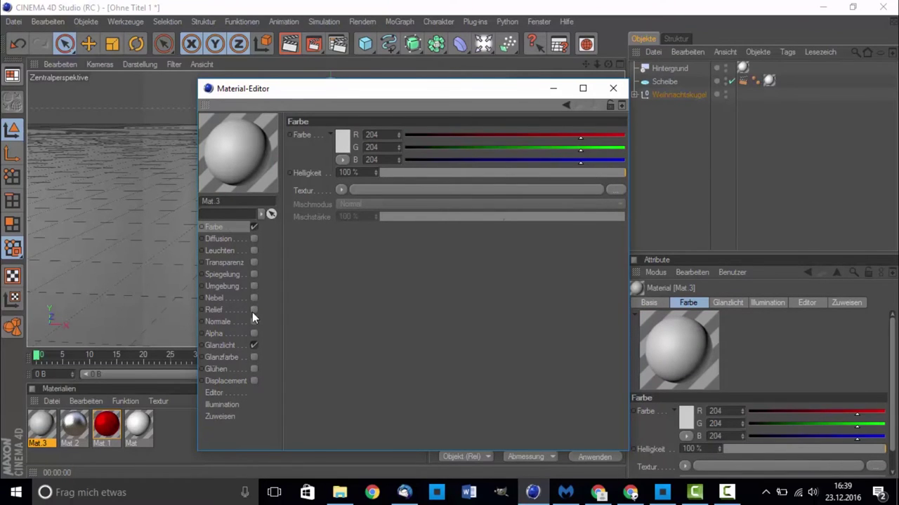
pyautogui.click(252, 333)
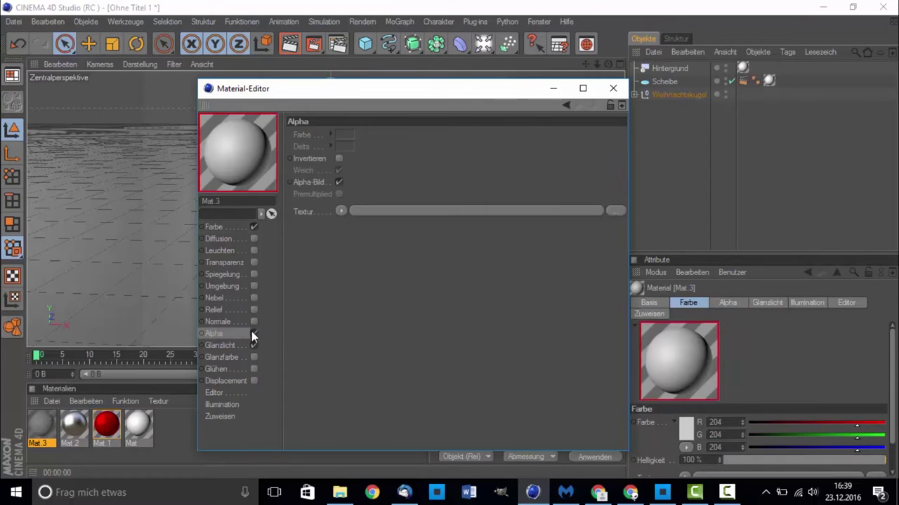
pyautogui.click(341, 211)
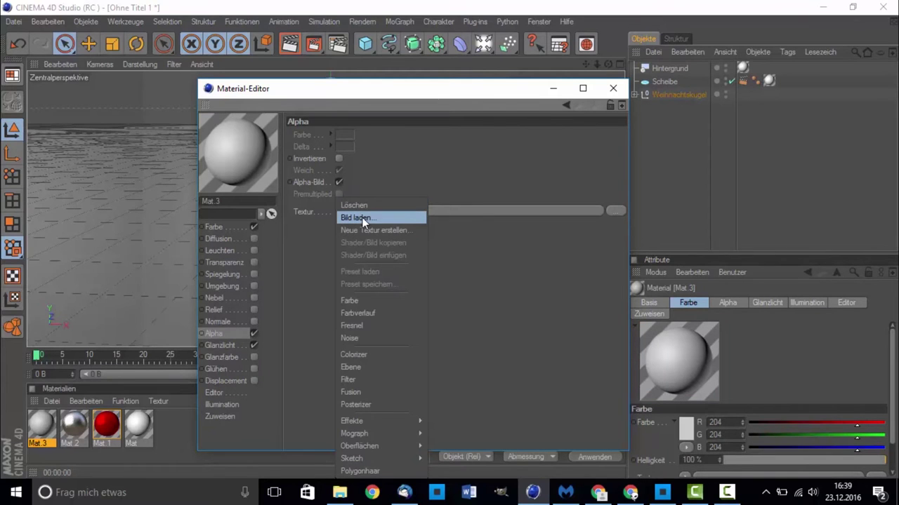
pyautogui.click(362, 217)
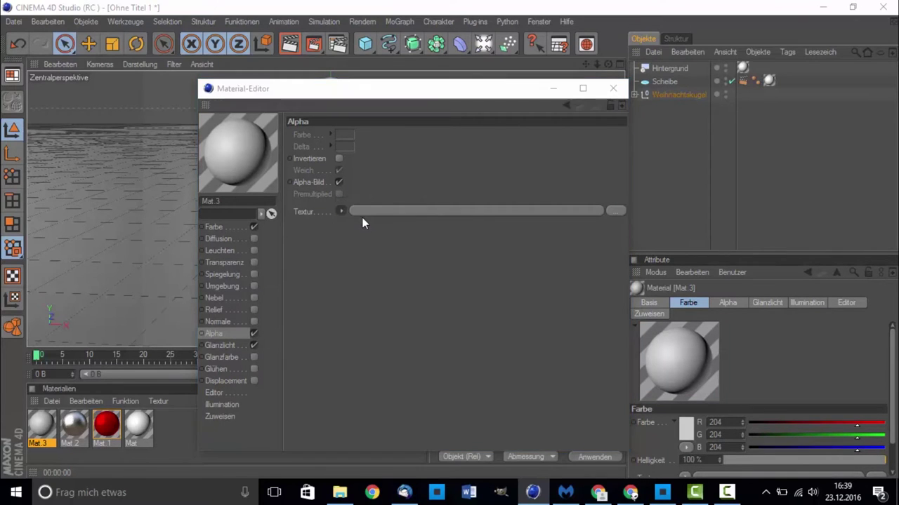
# Load schneeflocke-snowflake.png as Mat.3's alpha texture without copying it to the project
pyautogui.scroll(3, 239, 210)
pyautogui.scroll(1, 260, 203)
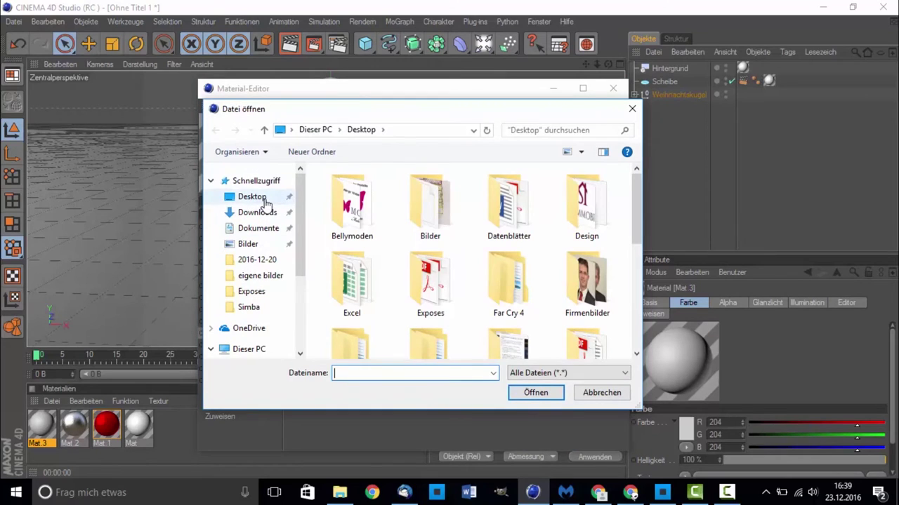
pyautogui.scroll(-1, 381, 250)
pyautogui.scroll(-1, 381, 247)
pyautogui.scroll(-2, 380, 247)
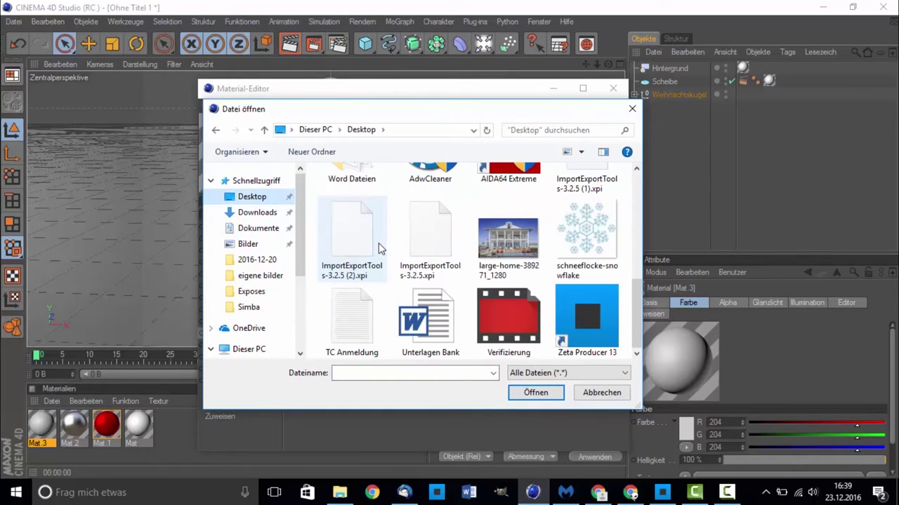
pyautogui.scroll(1, 379, 245)
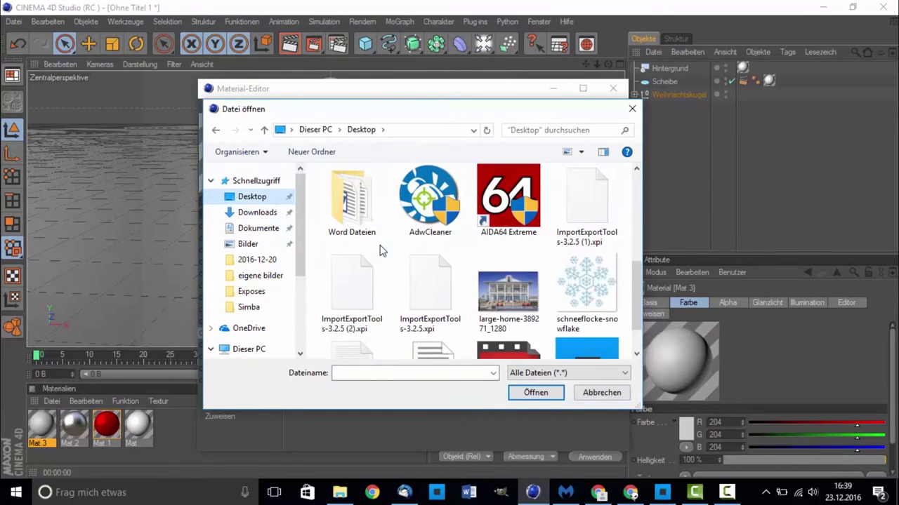
pyautogui.scroll(-1, 406, 267)
pyautogui.scroll(1, 404, 265)
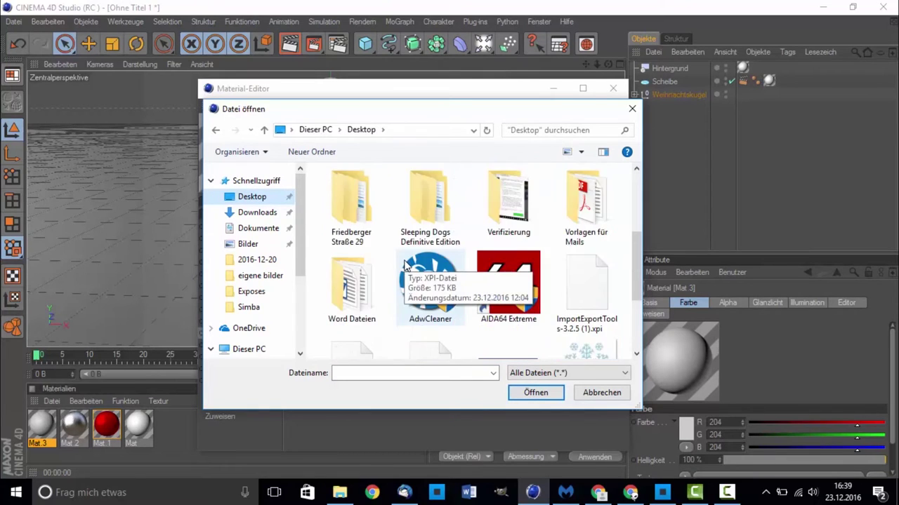
pyautogui.scroll(3, 404, 265)
pyautogui.scroll(-2, 404, 266)
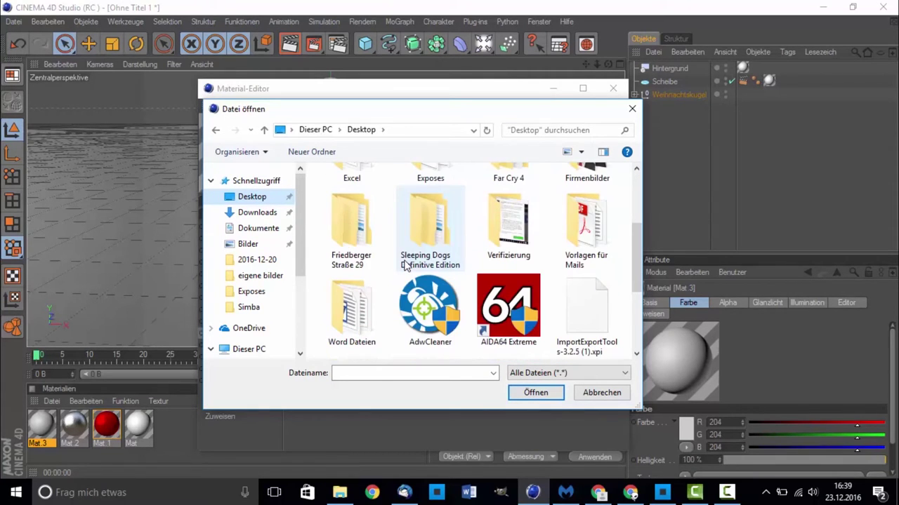
pyautogui.scroll(-1, 405, 266)
pyautogui.click(584, 309)
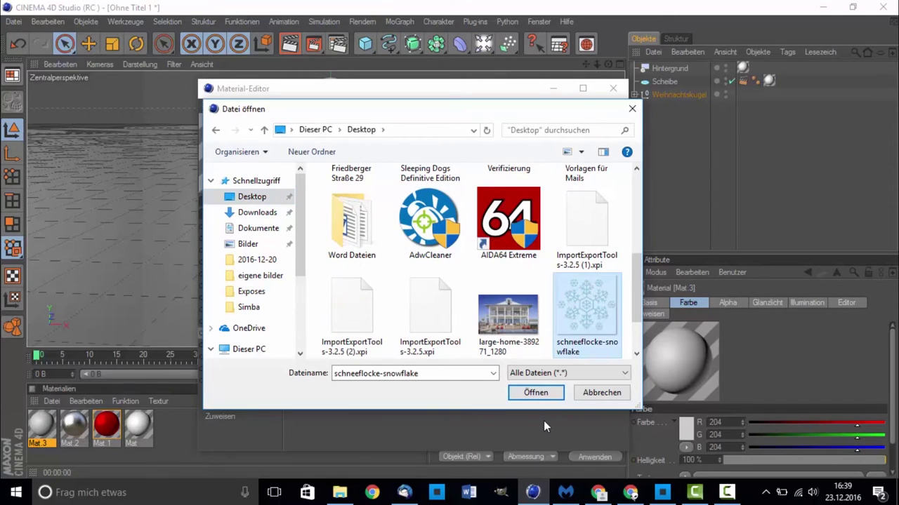
pyautogui.click(536, 392)
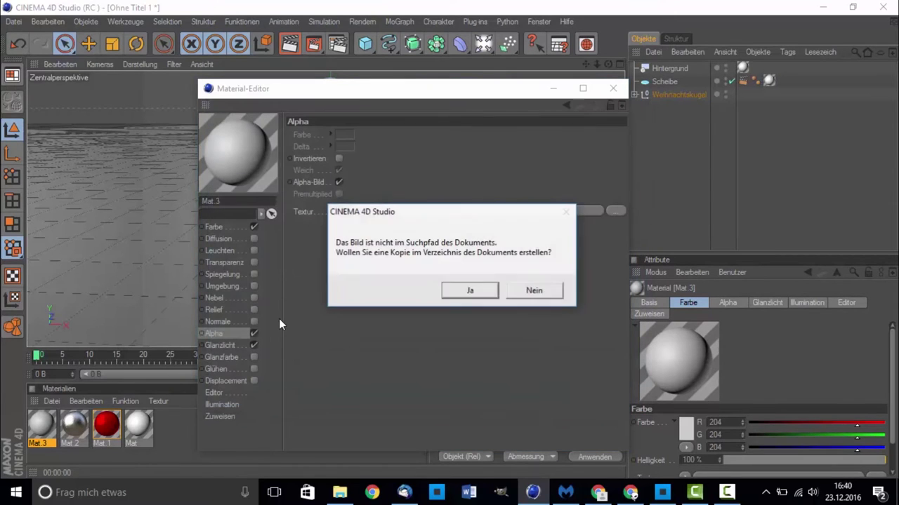
pyautogui.click(529, 292)
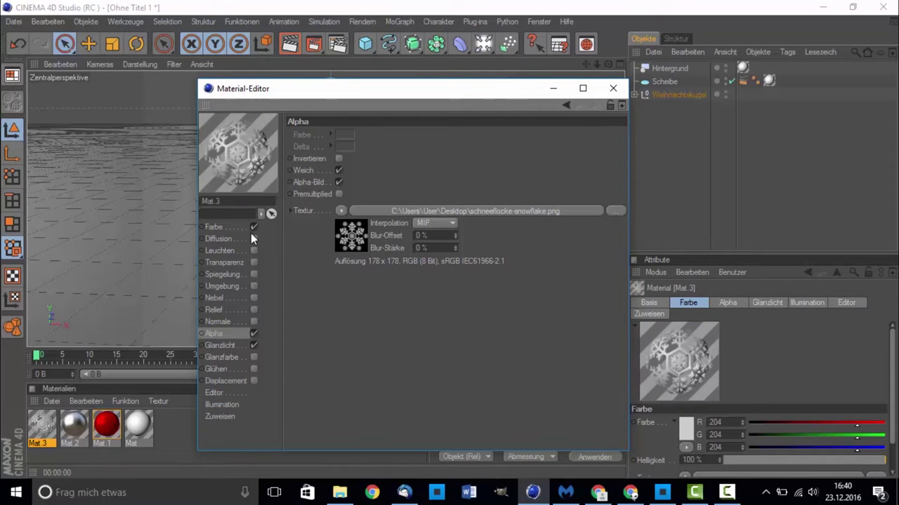
# Enable Mat.3's reflection with 10% Matteffekt and close the Material-Editor
pyautogui.click(253, 274)
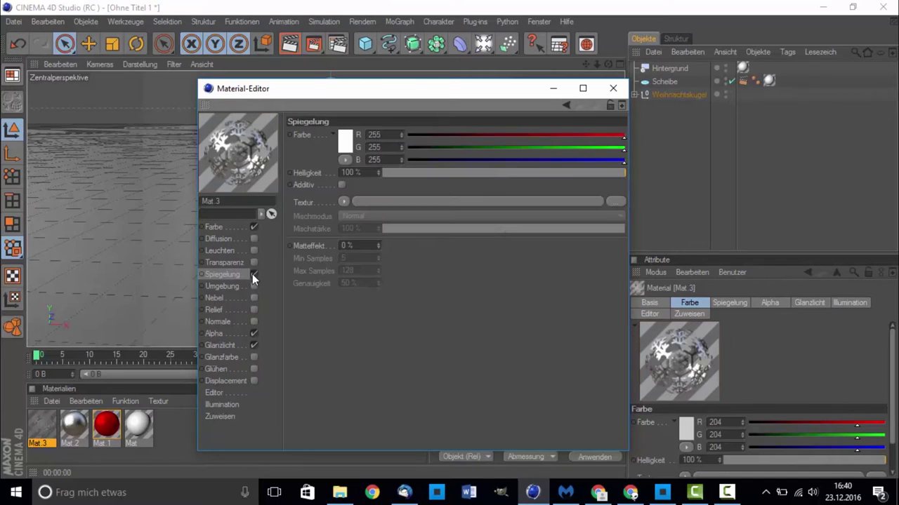
pyautogui.moveTo(377, 245); pyautogui.dragTo(393, 245)
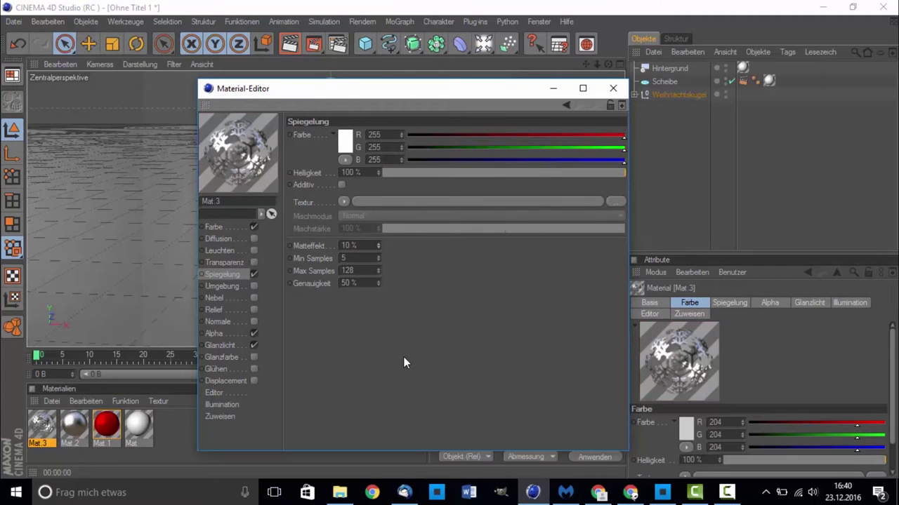
pyautogui.click(613, 89)
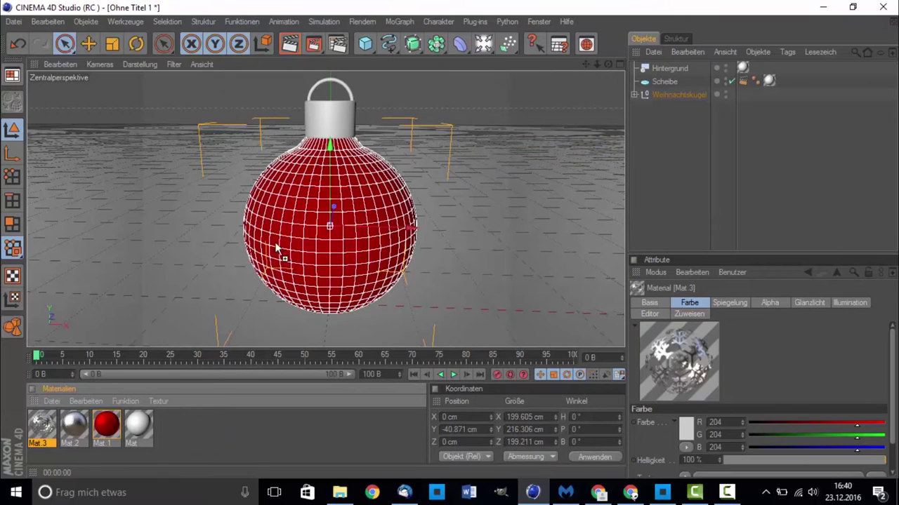
# Apply Mat.3 to Kugel and set its texture Offset U to 0%
pyautogui.moveTo(41, 428); pyautogui.dragTo(282, 250)
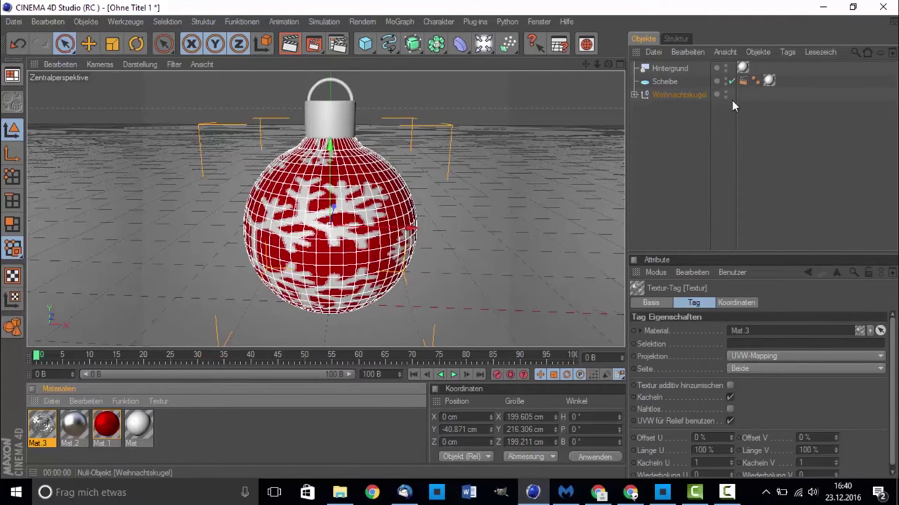
pyautogui.click(635, 94)
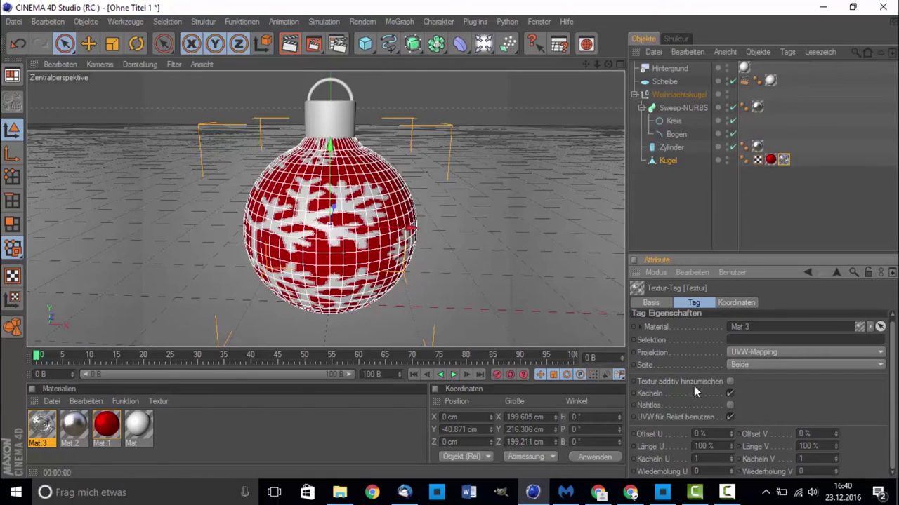
pyautogui.moveTo(731, 437); pyautogui.dragTo(729, 449)
pyautogui.write('0')
pyautogui.press('Return')
# Adjust the texture's U/V offsets and lengths, and set Wiederholung U and V to 1
pyautogui.moveTo(730, 430)
pyautogui.mouseDown()
pyautogui.moveTo(733, 421)
pyautogui.moveTo(731, 428)
pyautogui.mouseUp()
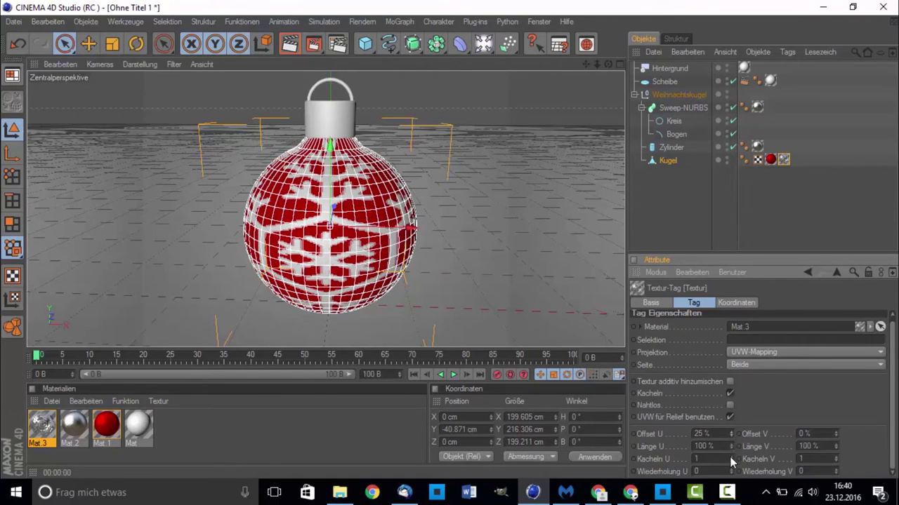
pyautogui.moveTo(731, 447)
pyautogui.mouseDown()
pyautogui.moveTo(731, 463)
pyautogui.moveTo(730, 421)
pyautogui.mouseUp()
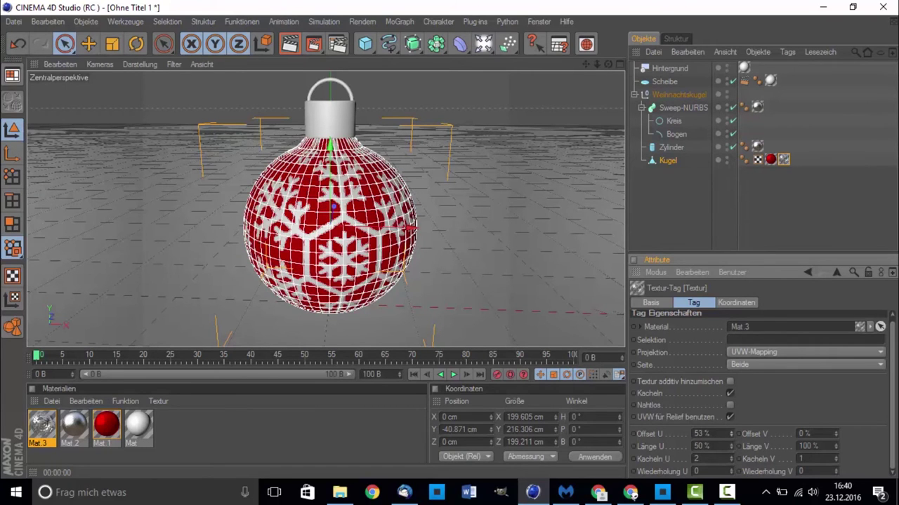
pyautogui.moveTo(834, 450); pyautogui.dragTo(835, 482)
pyautogui.moveTo(835, 435); pyautogui.dragTo(835, 419)
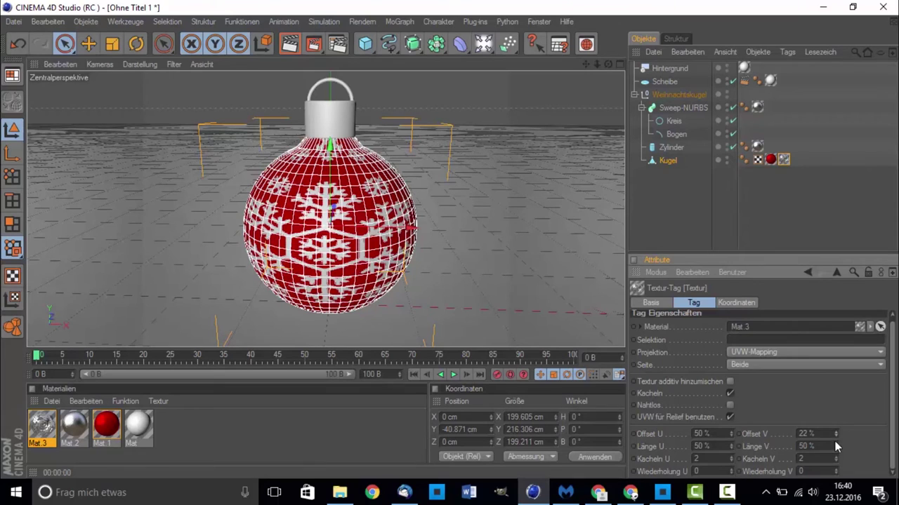
pyautogui.click(730, 474)
pyautogui.click(835, 470)
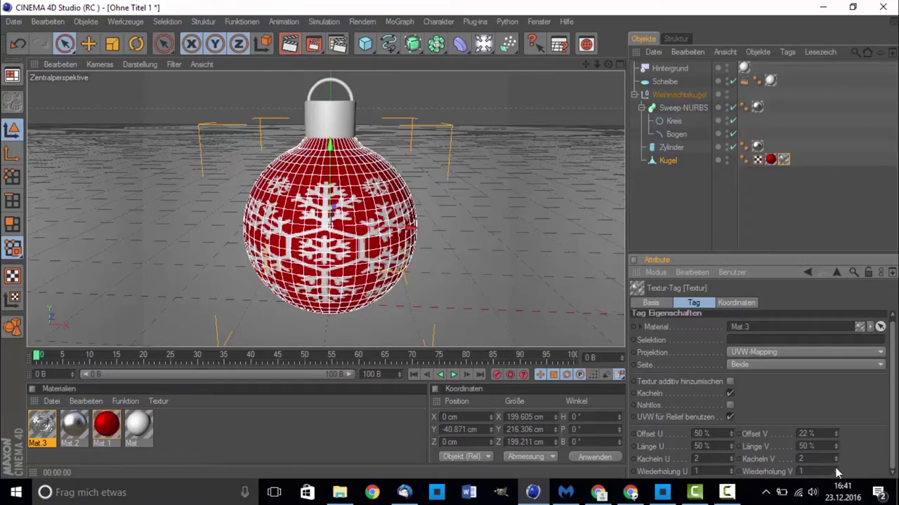
# Refine the snowflake tiling to Offset U 61% and Länge U 26%
pyautogui.moveTo(608, 67); pyautogui.dragTo(632, 98)
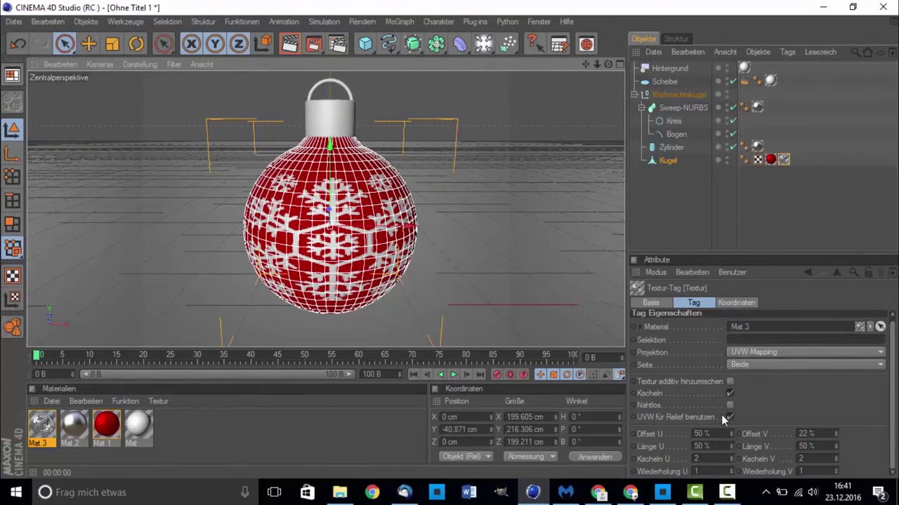
pyautogui.click(731, 436)
pyautogui.moveTo(731, 437); pyautogui.dragTo(731, 463)
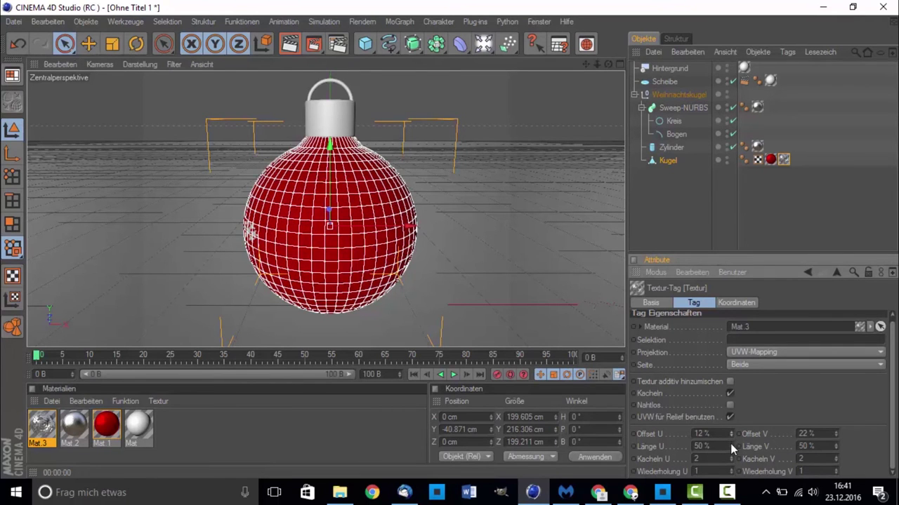
pyautogui.moveTo(734, 452)
pyautogui.mouseDown()
pyautogui.moveTo(731, 404)
pyautogui.moveTo(729, 440)
pyautogui.moveTo(731, 421)
pyautogui.mouseUp()
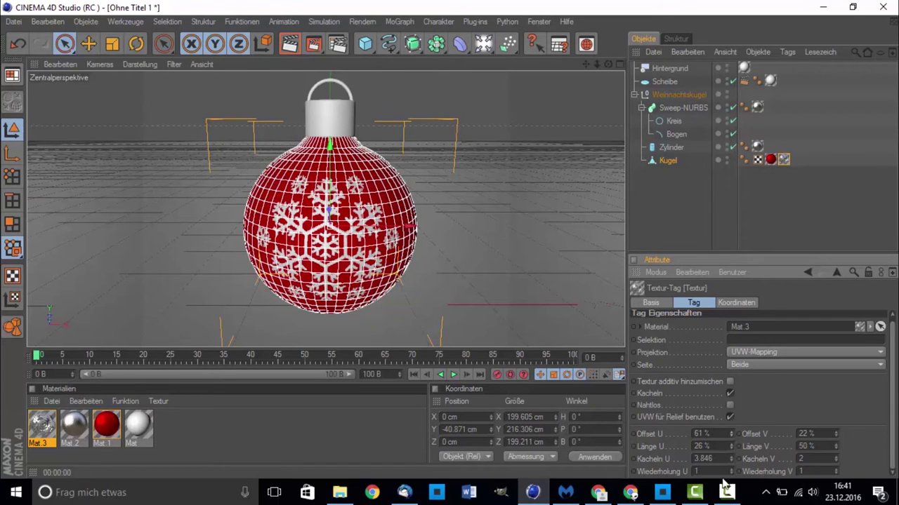
pyautogui.click(727, 492)
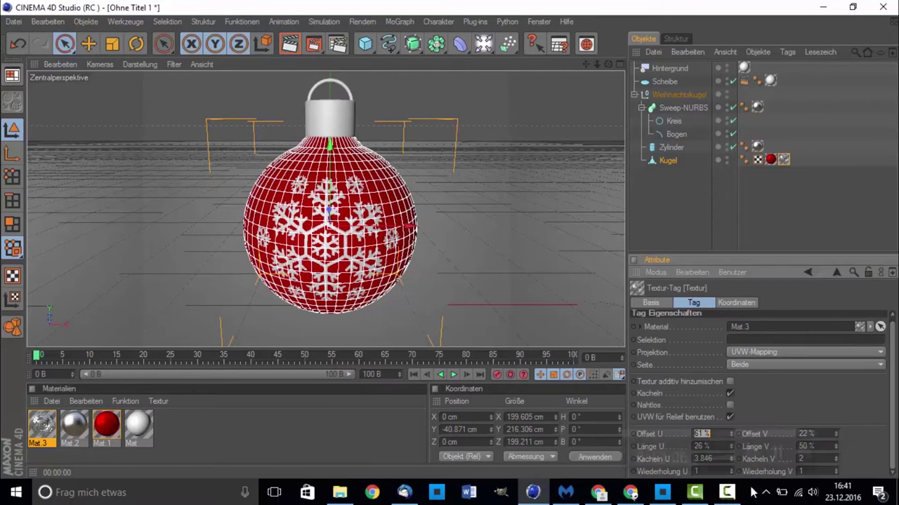
pyautogui.click(735, 232)
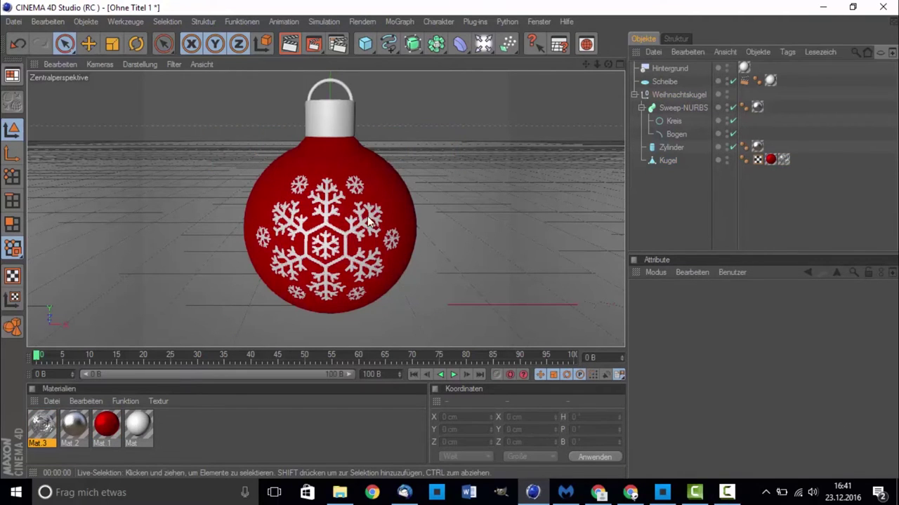
pyautogui.scroll(-3, 368, 210)
pyautogui.scroll(-3, 367, 210)
pyautogui.scroll(-3, 367, 210)
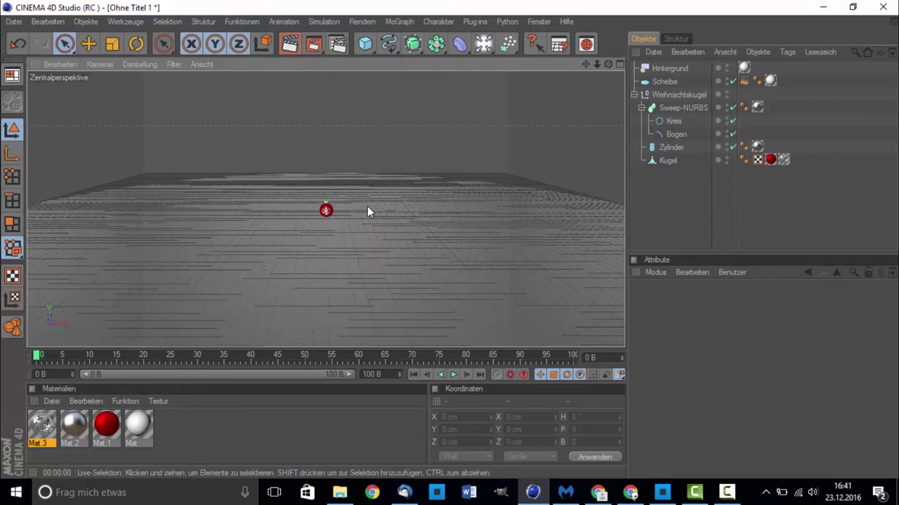
pyautogui.scroll(-3, 367, 206)
pyautogui.scroll(-3, 367, 205)
pyautogui.scroll(6, 370, 203)
pyautogui.scroll(3, 373, 203)
pyautogui.scroll(2, 376, 202)
pyautogui.scroll(-4, 376, 200)
pyautogui.scroll(-3, 376, 204)
pyautogui.scroll(2, 376, 206)
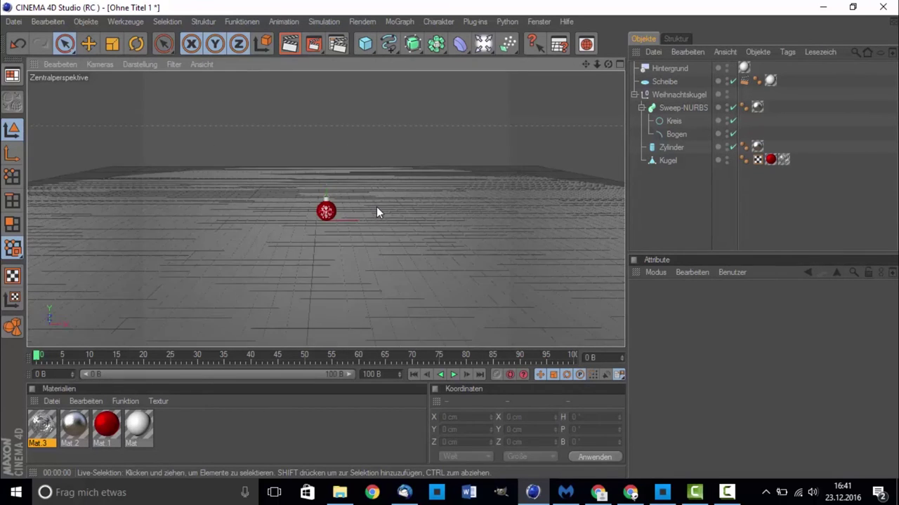
pyautogui.scroll(3, 377, 207)
pyautogui.scroll(2, 377, 206)
pyautogui.scroll(-1, 377, 207)
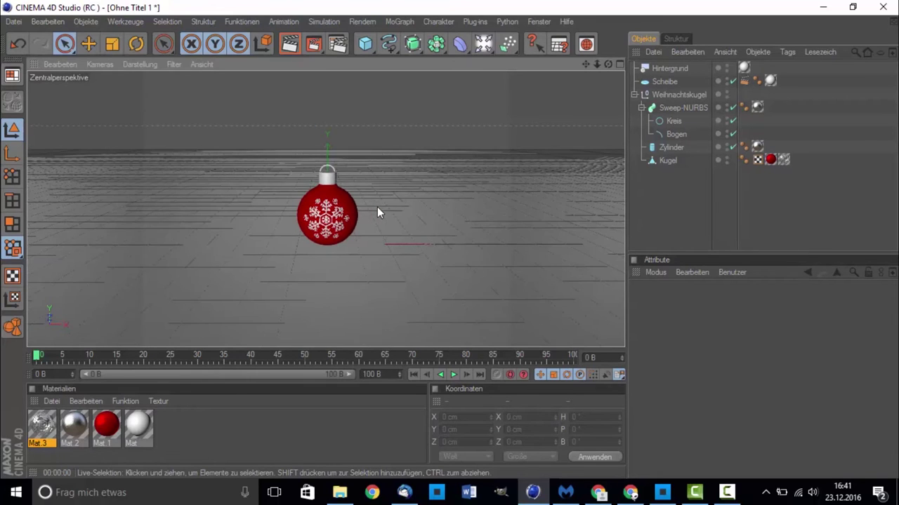
pyautogui.scroll(2, 377, 207)
pyautogui.click(364, 204)
pyautogui.scroll(-2, 364, 203)
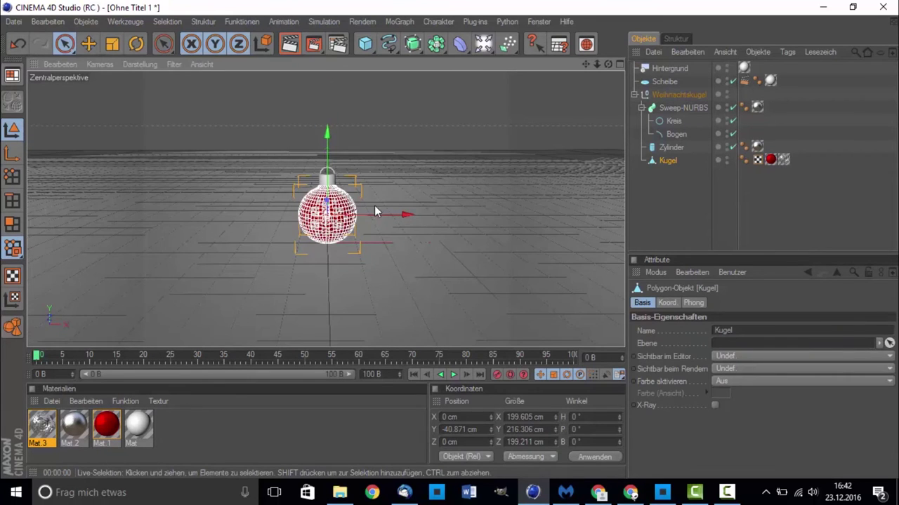
pyautogui.click(702, 207)
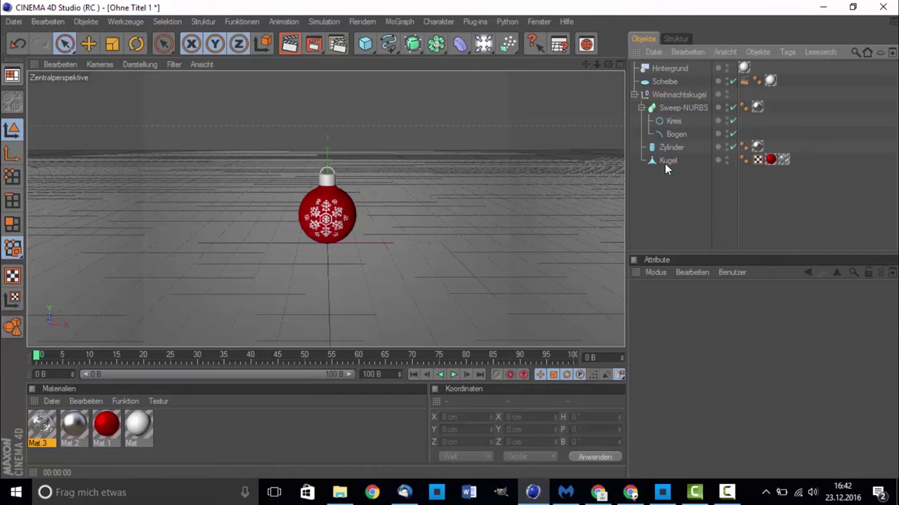
pyautogui.click(665, 162)
pyautogui.click(663, 212)
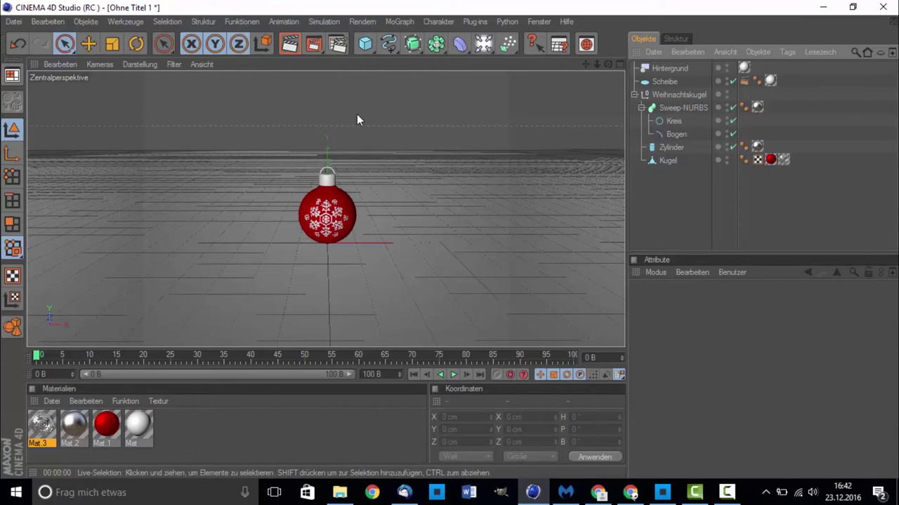
# Create a Stern star spline and rotate it to Winkel P 90° so it lies flat
pyautogui.click(392, 44)
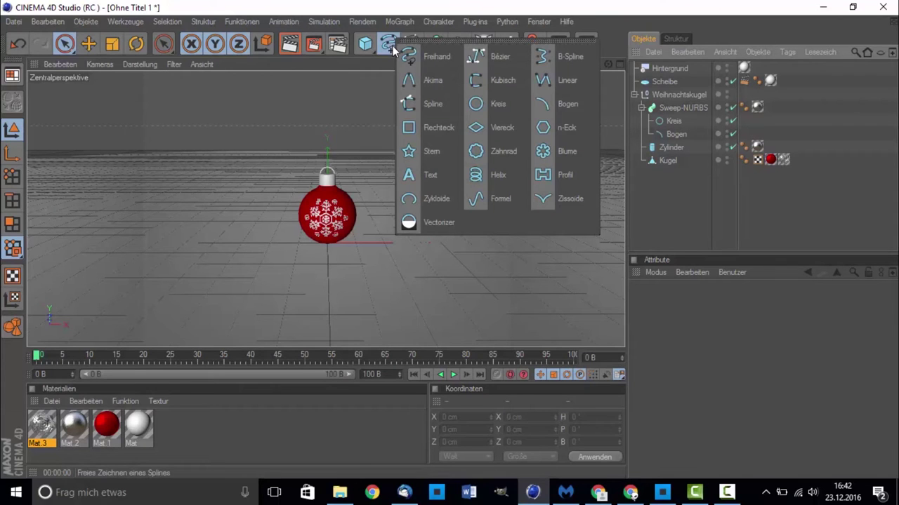
pyautogui.click(414, 151)
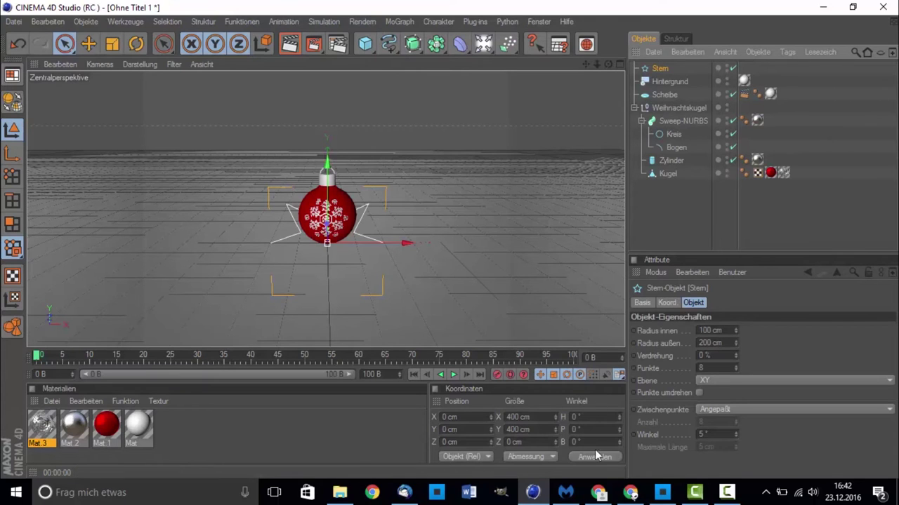
pyautogui.click(575, 430)
pyautogui.write('90')
pyautogui.press('Return')
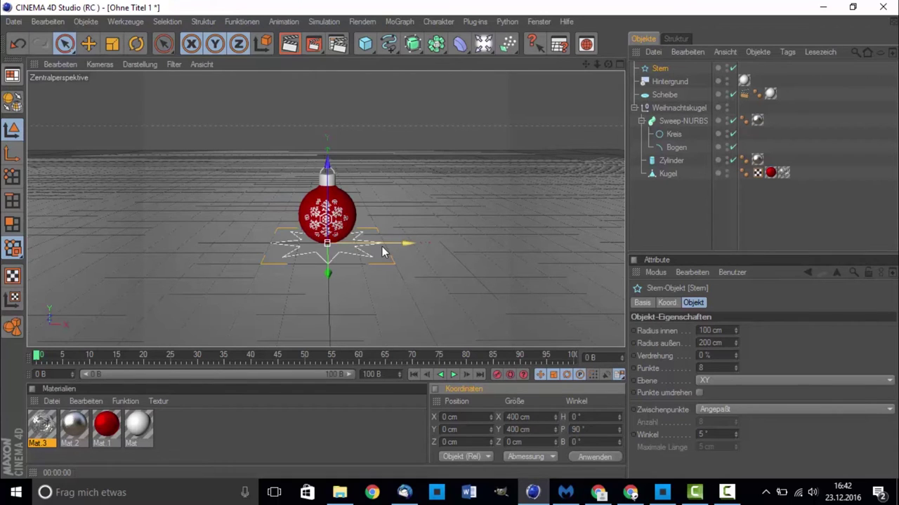
# Set the star spline's Punkte to 5
pyautogui.click(735, 371)
pyautogui.click(736, 371)
pyautogui.click(737, 371)
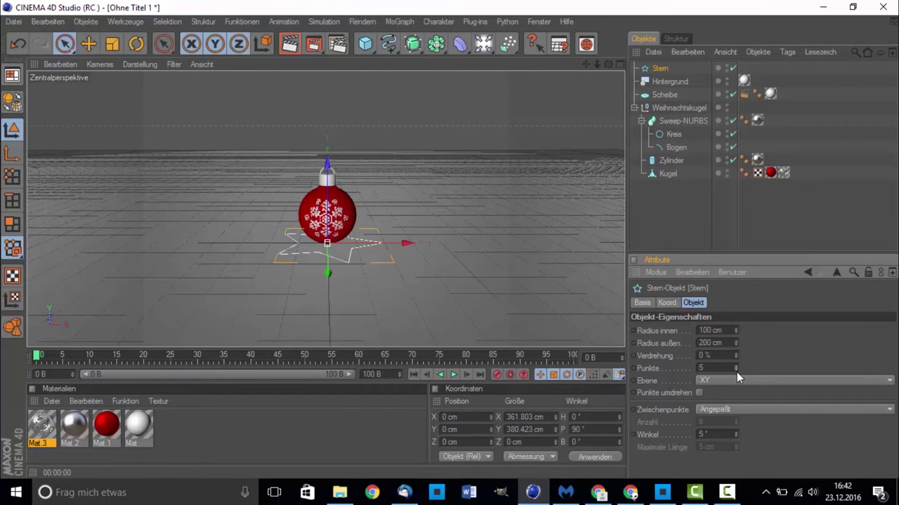
pyautogui.click(736, 370)
pyautogui.click(737, 365)
pyautogui.click(413, 44)
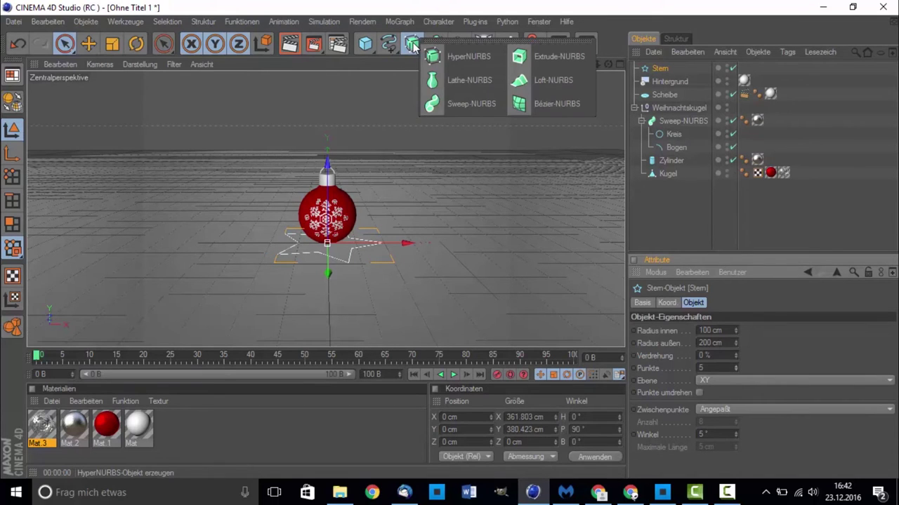
# Place the Stern spline inside a new Extrude-NURBS and select the extrusion
pyautogui.click(554, 56)
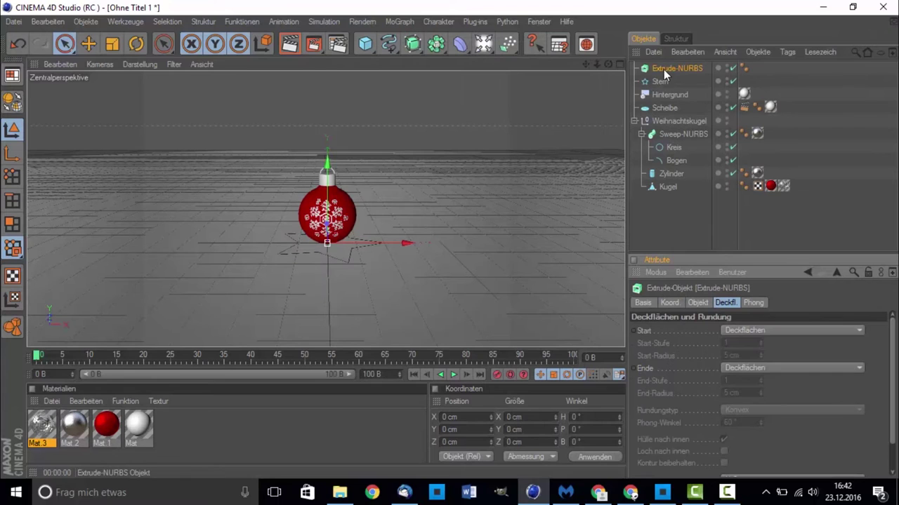
pyautogui.moveTo(660, 81); pyautogui.dragTo(664, 68)
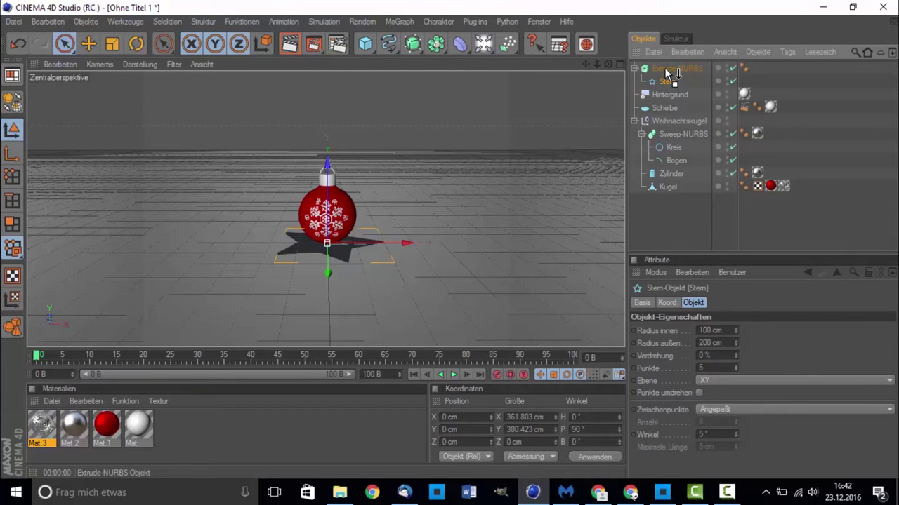
pyautogui.click(664, 68)
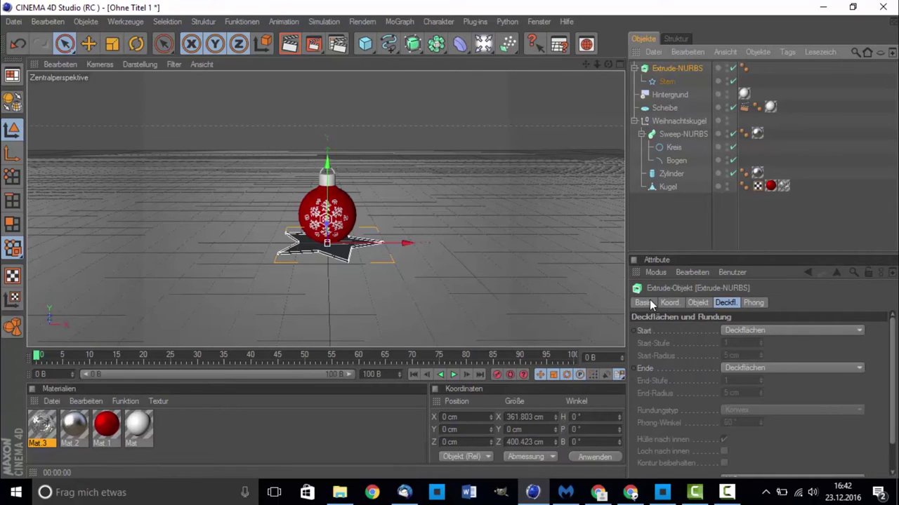
pyautogui.click(696, 302)
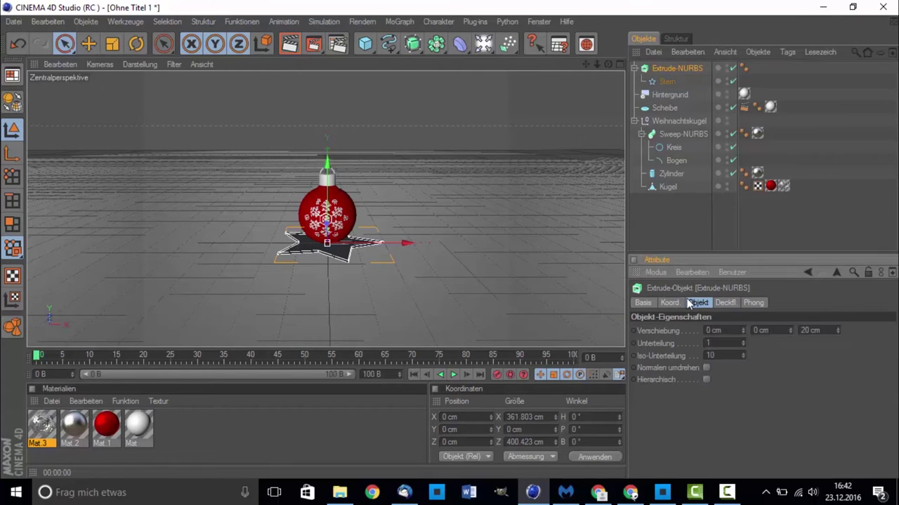
pyautogui.click(722, 302)
pyautogui.click(668, 303)
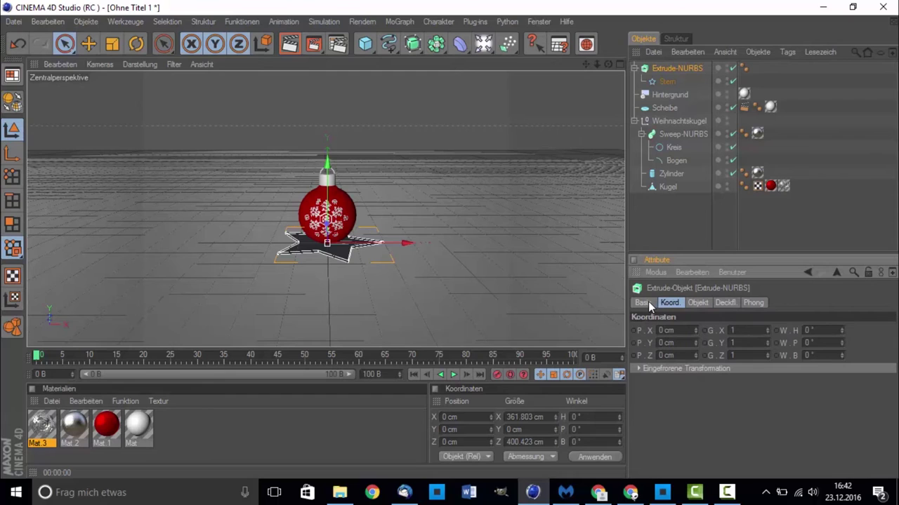
pyautogui.click(646, 302)
pyautogui.click(697, 301)
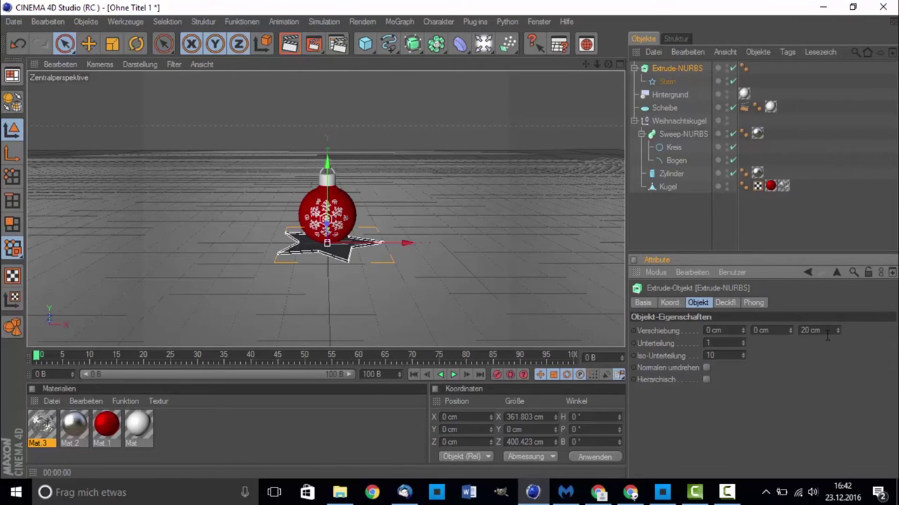
# Set the Extrude-NURBS Verschiebung to 0/15/0 cm for a thin upward slab
pyautogui.moveTo(837, 330)
pyautogui.mouseDown()
pyautogui.moveTo(885, 331)
pyautogui.moveTo(794, 330)
pyautogui.moveTo(843, 330)
pyautogui.mouseUp()
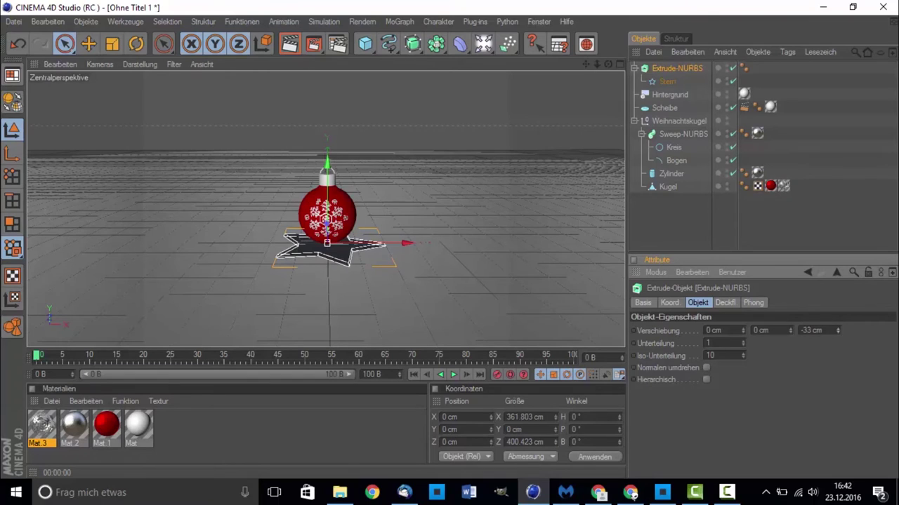
pyautogui.moveTo(837, 331); pyautogui.dragTo(839, 295)
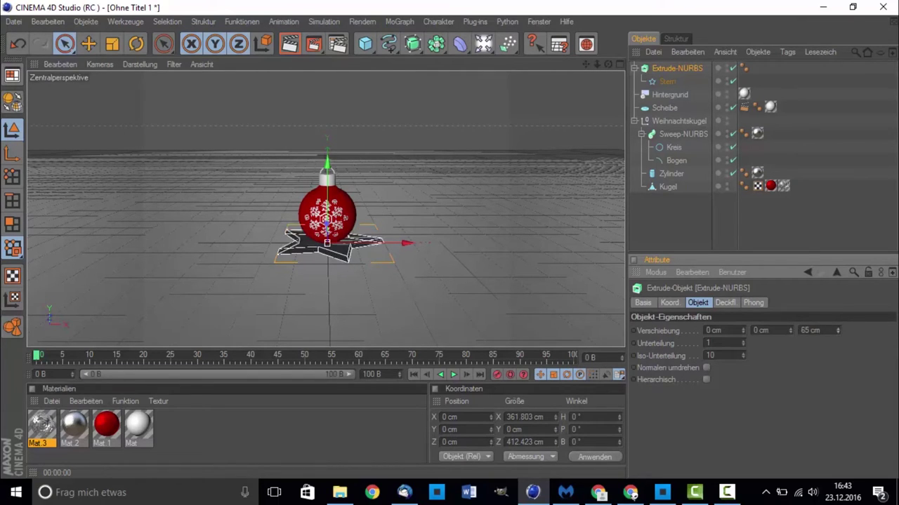
pyautogui.moveTo(837, 330)
pyautogui.mouseDown()
pyautogui.moveTo(836, 295)
pyautogui.moveTo(837, 351)
pyautogui.moveTo(836, 316)
pyautogui.mouseUp()
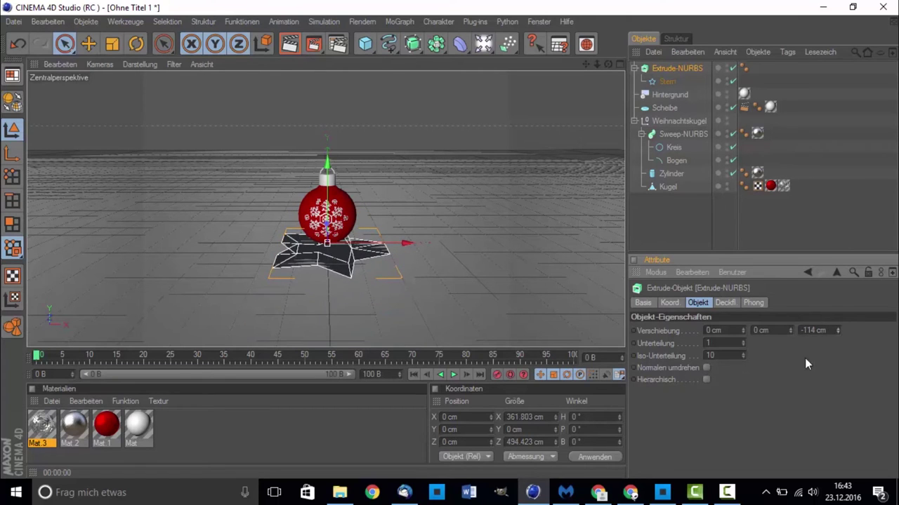
pyautogui.doubleClick(813, 330)
pyautogui.write('0')
pyautogui.press('Return')
pyautogui.moveTo(789, 330)
pyautogui.mouseDown()
pyautogui.moveTo(789, 319)
pyautogui.moveTo(789, 331)
pyautogui.mouseUp()
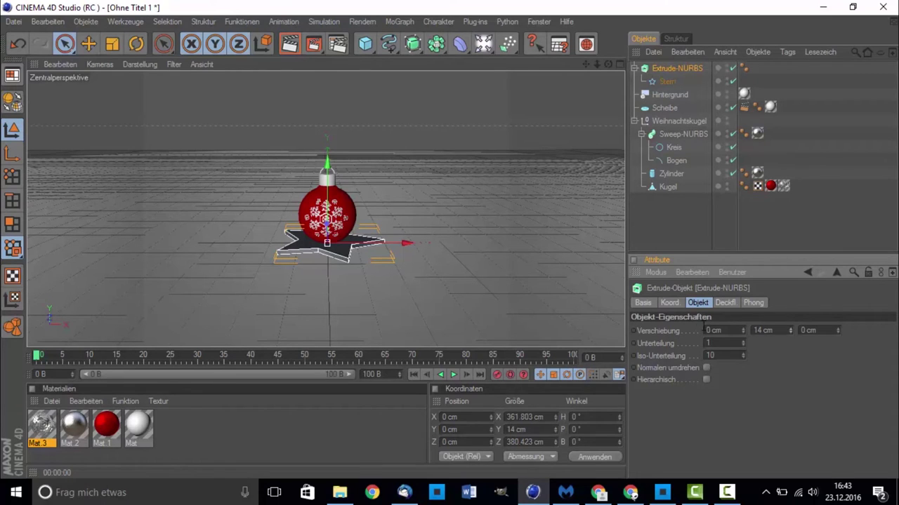
pyautogui.click(791, 328)
# Set both Start and Ende caps to Deckflächen und Rundung
pyautogui.click(718, 303)
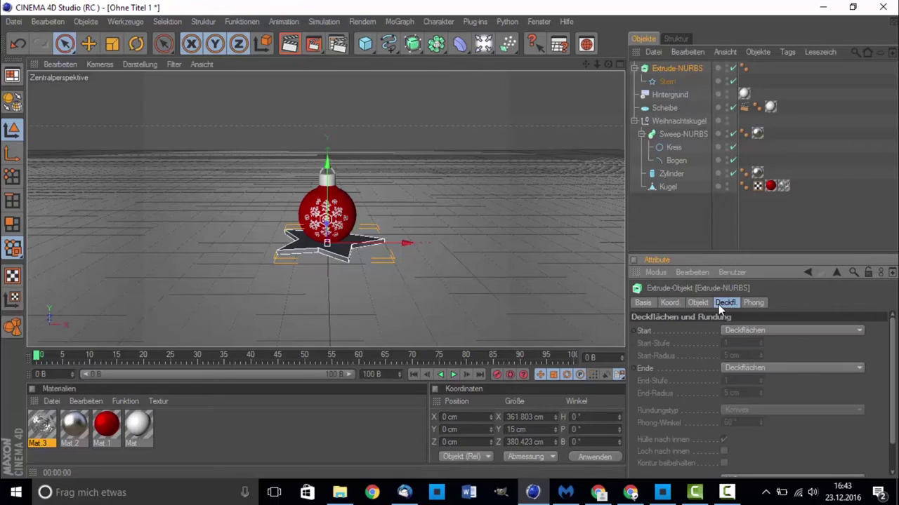
pyautogui.click(735, 329)
pyautogui.click(728, 379)
pyautogui.click(751, 369)
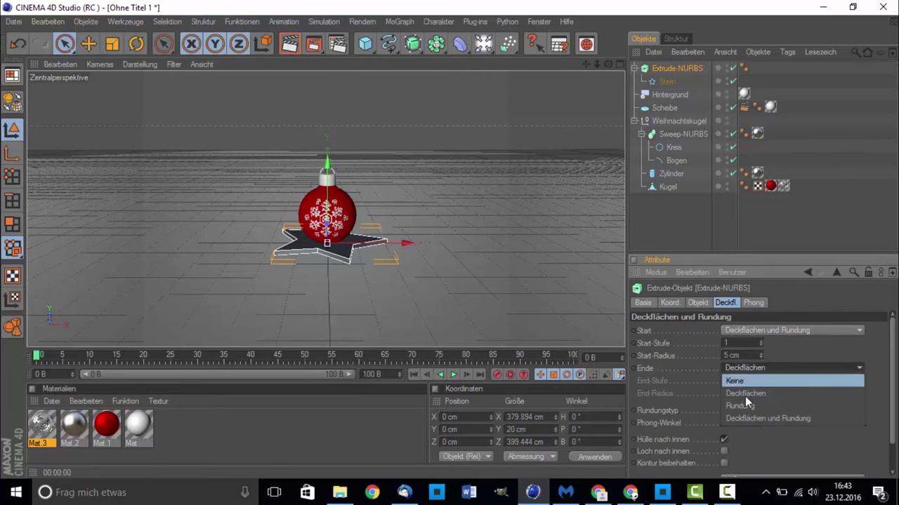
pyautogui.click(744, 415)
# Reselect the extruded star, switch to the Scale tool, and deselect it
pyautogui.click(535, 260)
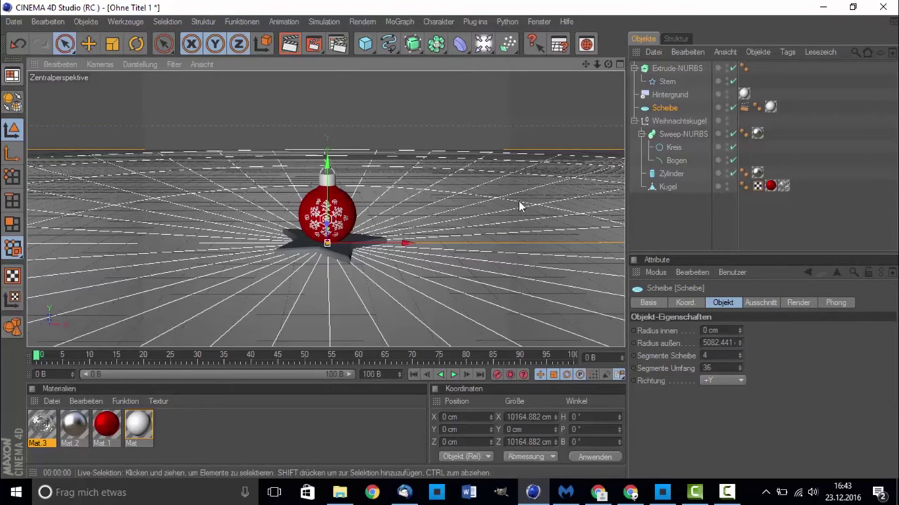
pyautogui.click(665, 68)
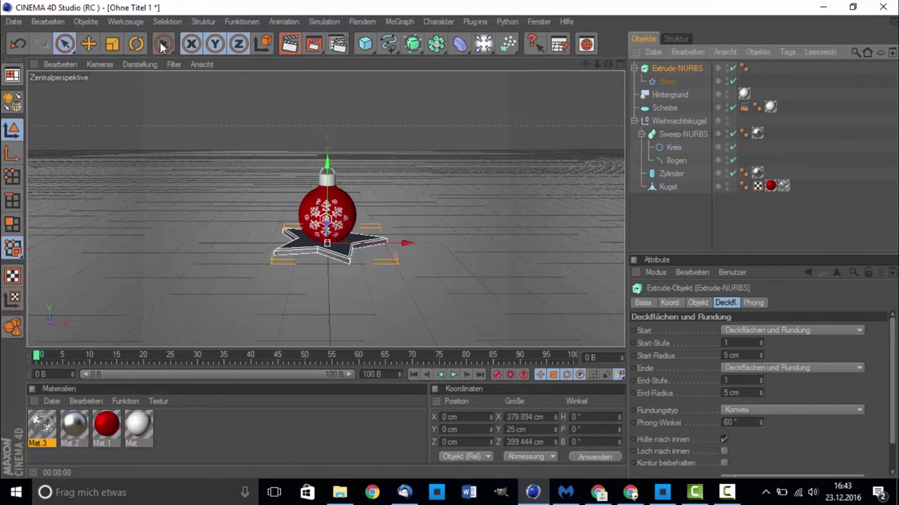
pyautogui.click(111, 46)
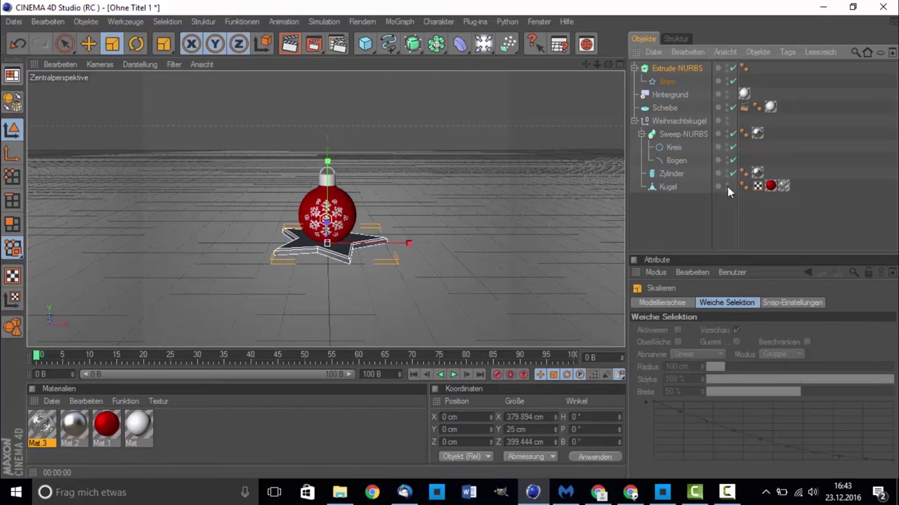
pyautogui.click(664, 204)
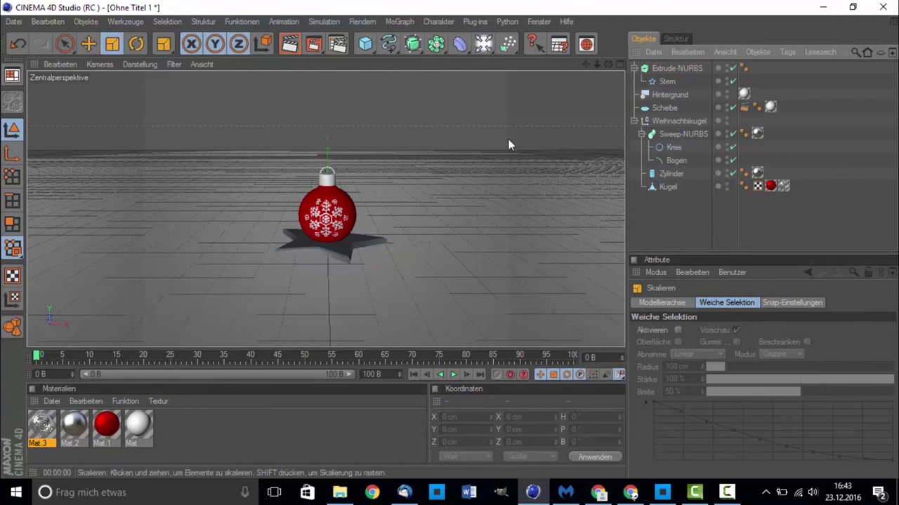
# Add a MoGraph Klon cloner holding the Extrude-NURBS star, in Gitter mode
pyautogui.click(372, 22)
pyautogui.moveTo(399, 22)
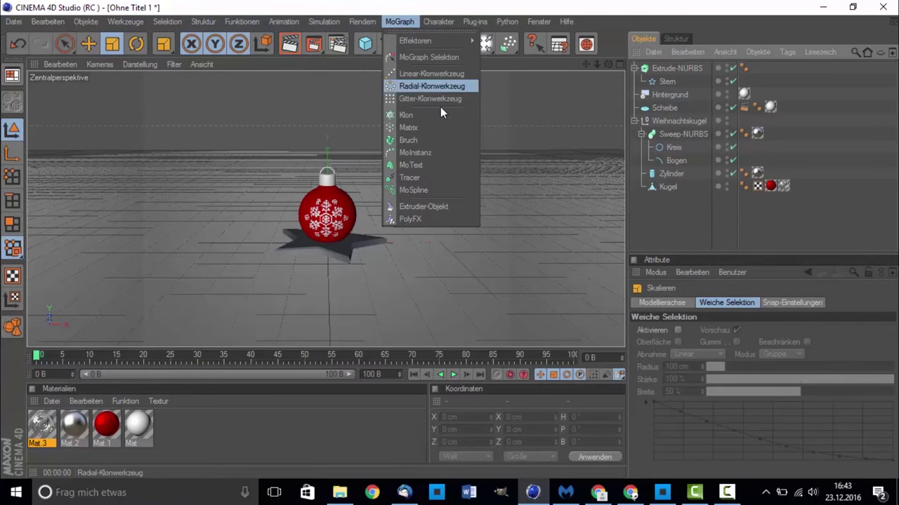
pyautogui.click(433, 113)
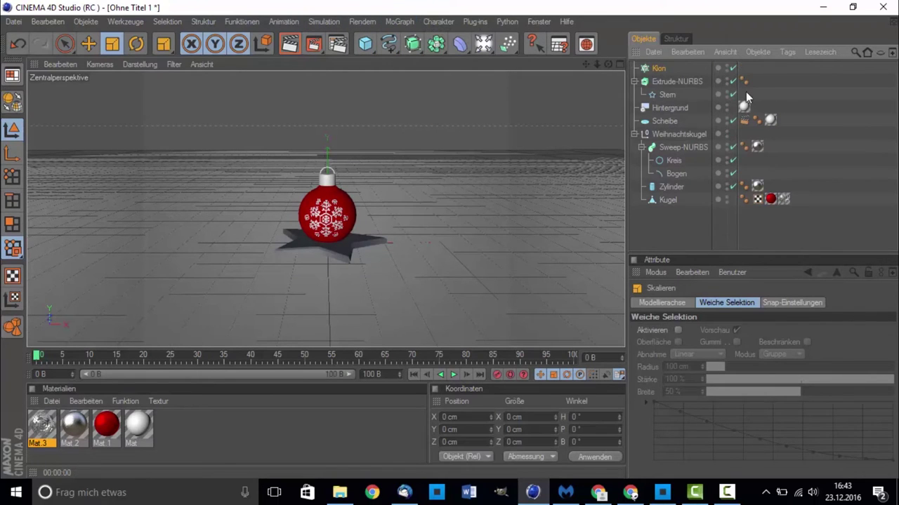
pyautogui.click(658, 82)
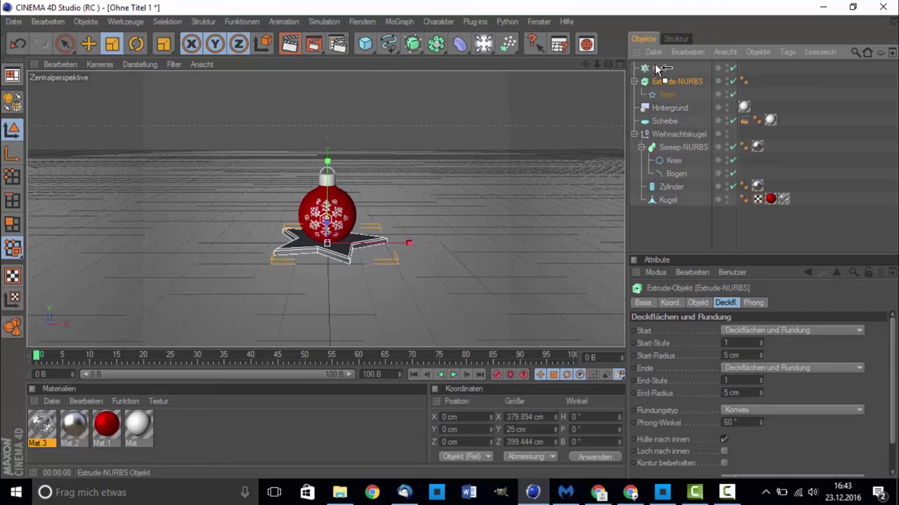
pyautogui.moveTo(656, 65); pyautogui.dragTo(654, 66)
pyautogui.click(655, 66)
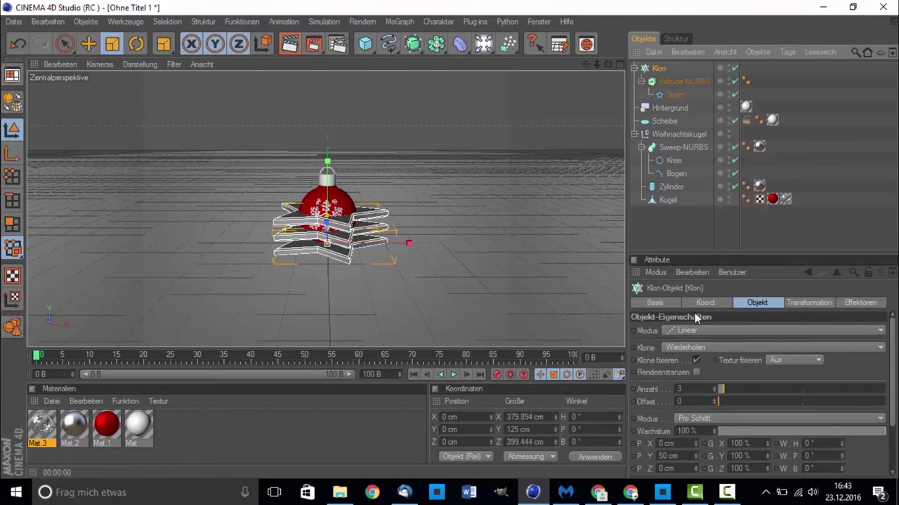
pyautogui.click(687, 330)
pyautogui.click(686, 378)
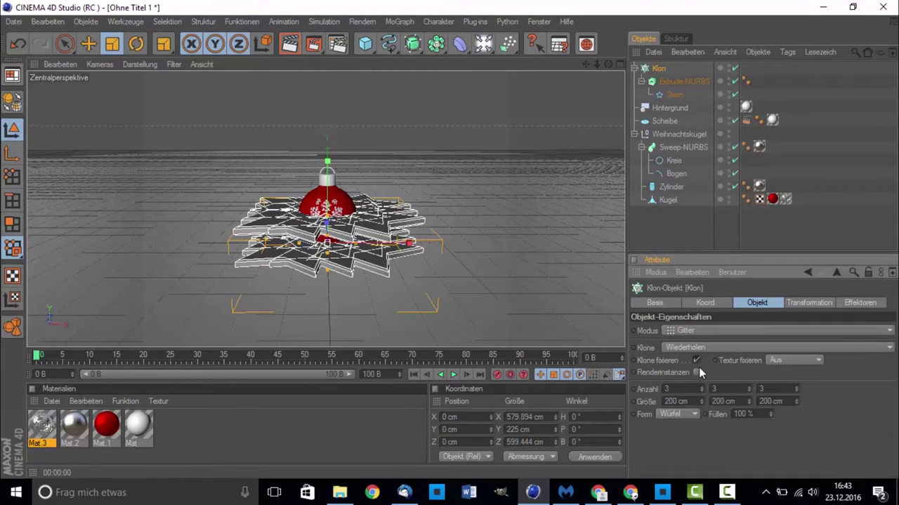
# Set the grid Anzahl to 17/1/9 and increase Größe X to spread the stars
pyautogui.doubleClick(714, 389)
pyautogui.write('1')
pyautogui.press('Return')
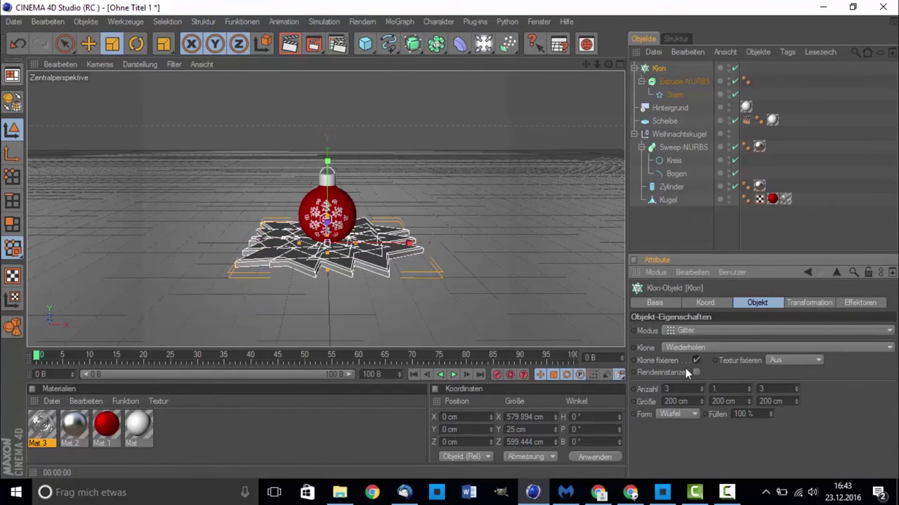
pyautogui.moveTo(700, 384); pyautogui.dragTo(710, 385)
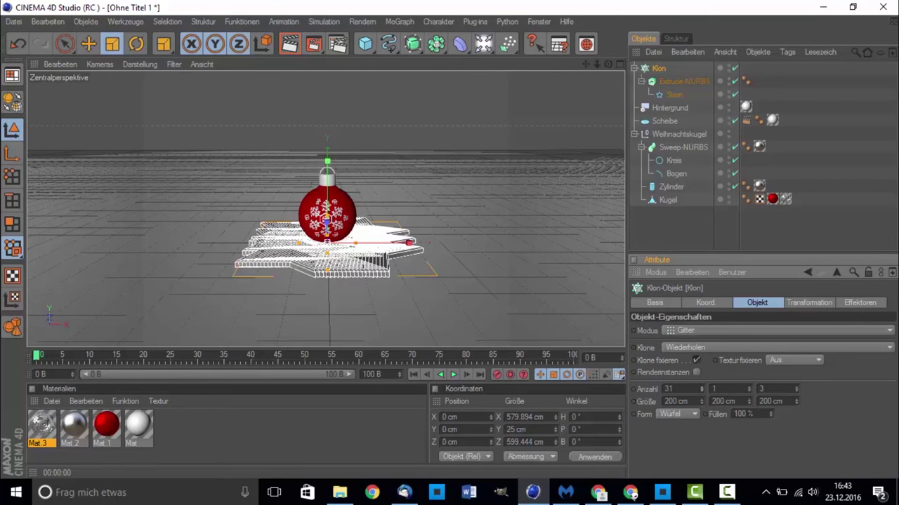
pyautogui.moveTo(795, 388); pyautogui.dragTo(804, 388)
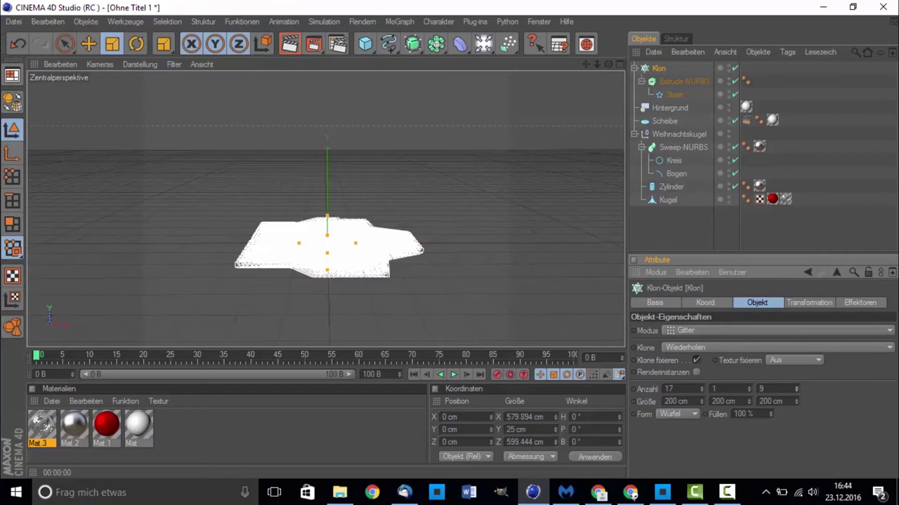
pyautogui.moveTo(700, 399); pyautogui.dragTo(704, 397)
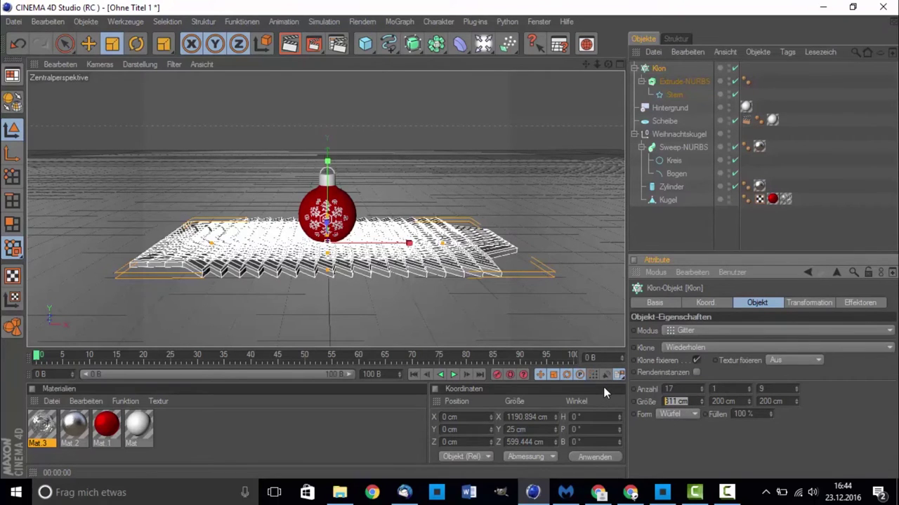
# Set the Cloner grid size to 1500 × 0 × 2000 cm so it lies flat
pyautogui.write('1500')
pyautogui.press('Return')
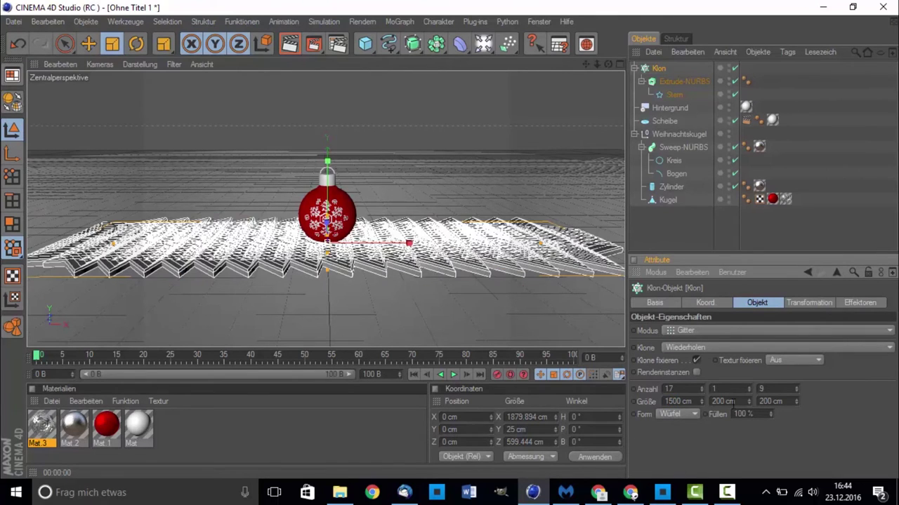
pyautogui.doubleClick(741, 401)
pyautogui.write('200')
pyautogui.press('BackSpace')
pyautogui.press('BackSpace')
pyautogui.press('BackSpace')
pyautogui.press('Tab')
pyautogui.write('2000')
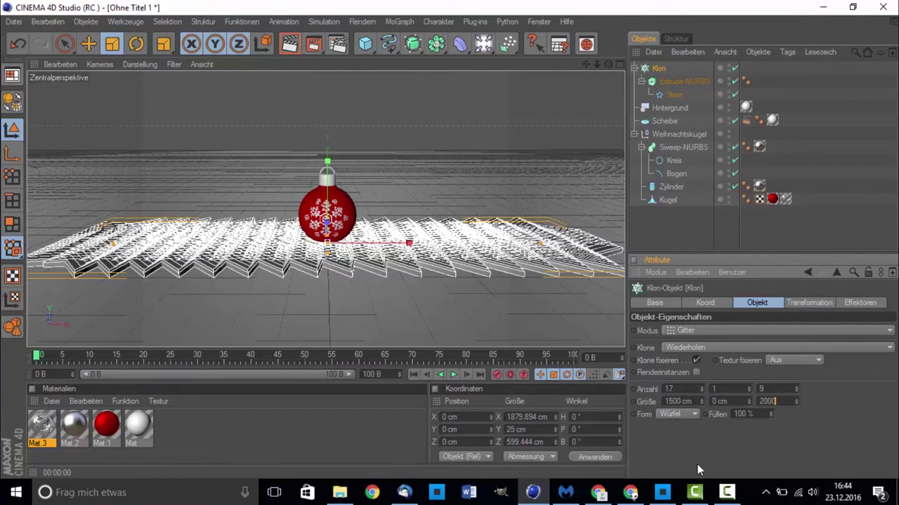
pyautogui.press('Return')
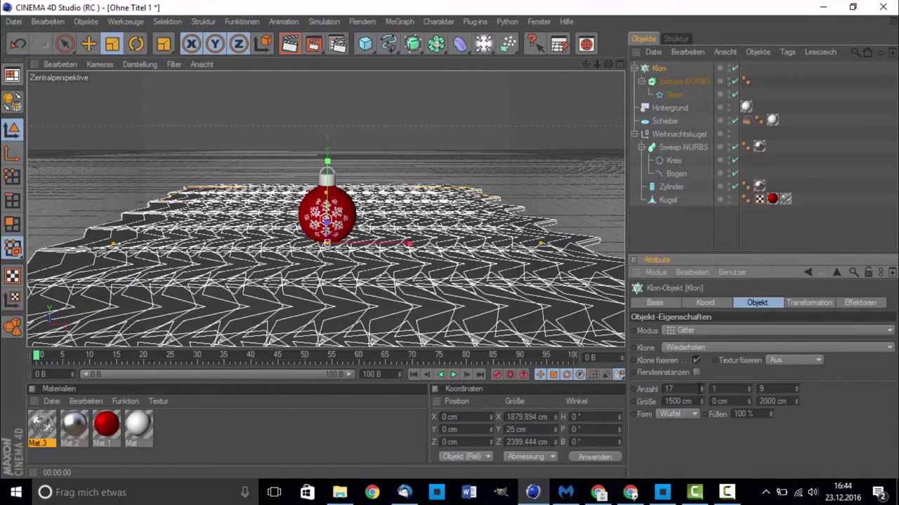
# Set the grid count to 5 stars across, 1 high and 8 deep
pyautogui.doubleClick(669, 389)
pyautogui.write('10')
pyautogui.press('Tab')
pyautogui.press('Tab')
pyautogui.write('8')
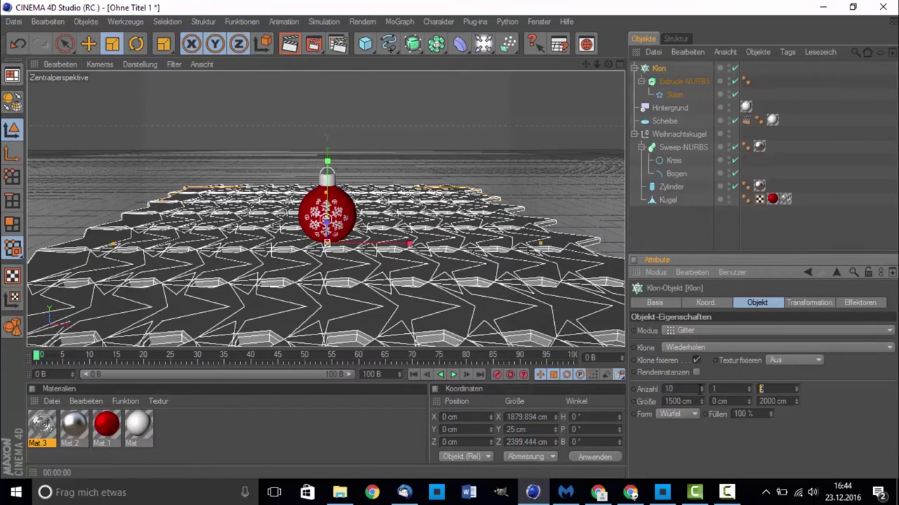
pyautogui.click(688, 389)
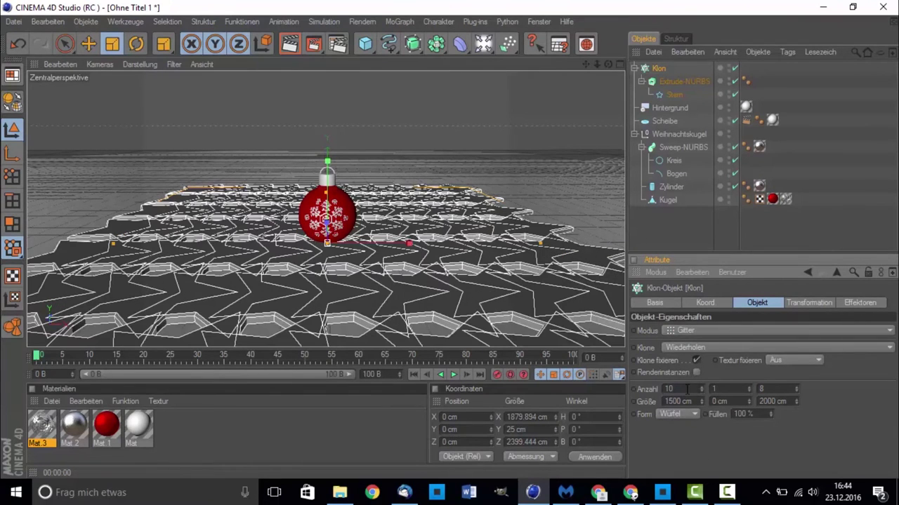
pyautogui.write('5')
pyautogui.press('Return')
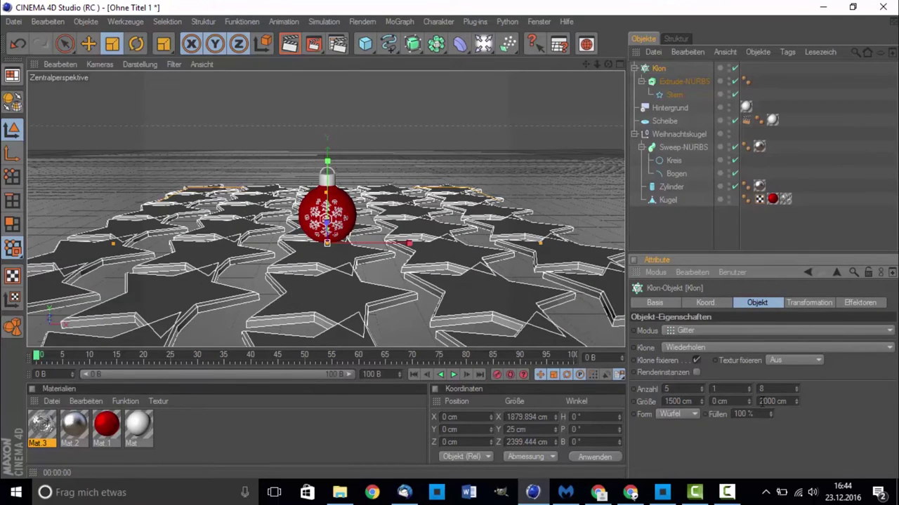
pyautogui.click(727, 492)
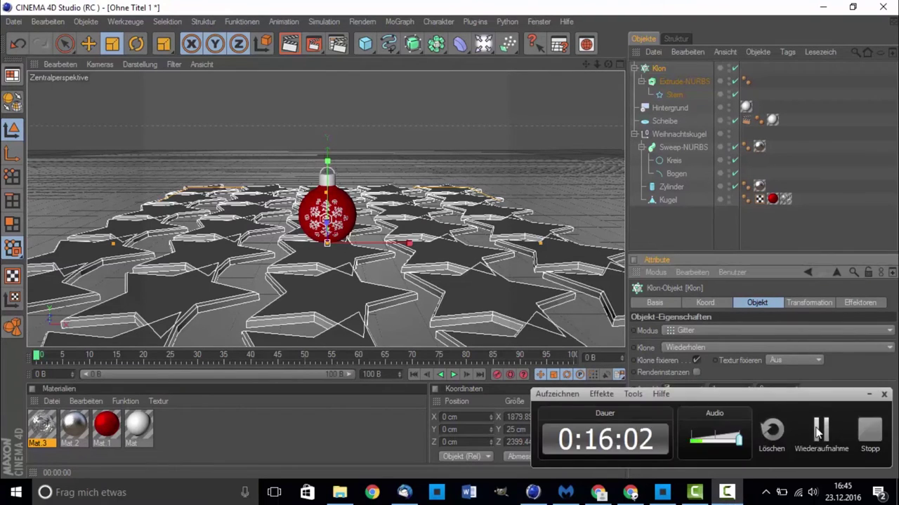
pyautogui.click(819, 433)
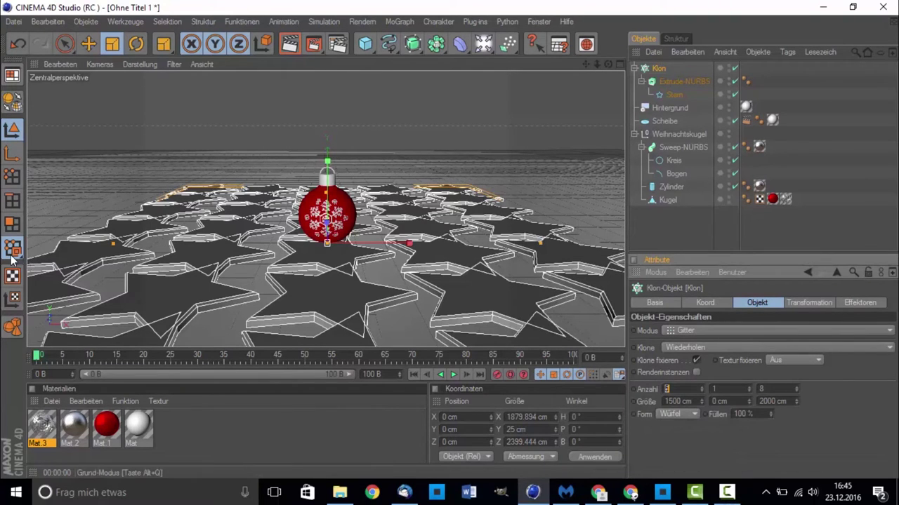
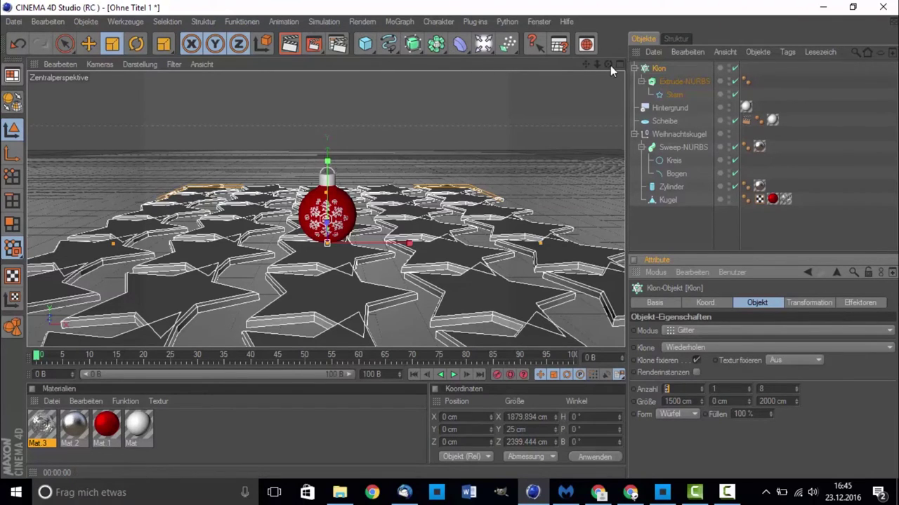
# Add a Random (Zufall) effector to the star clones and set its Z offset to 52 cm
pyautogui.click(410, 27)
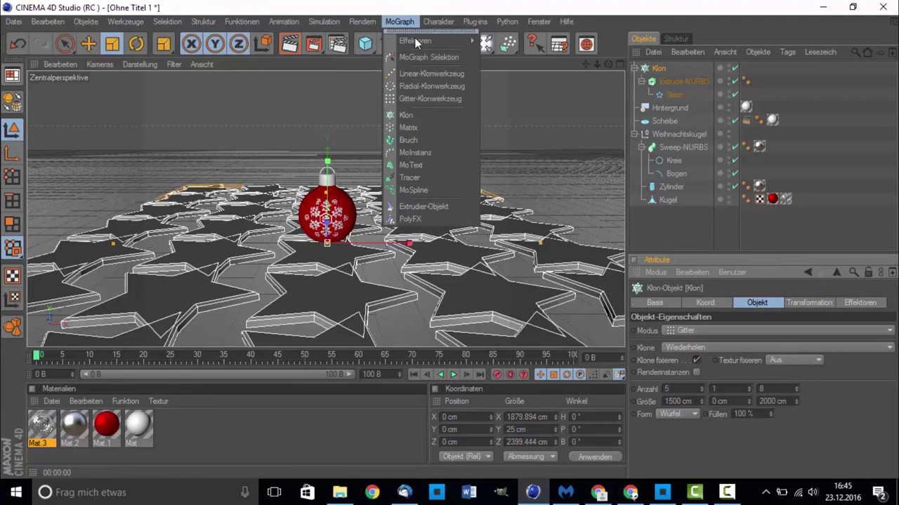
pyautogui.moveTo(421, 40)
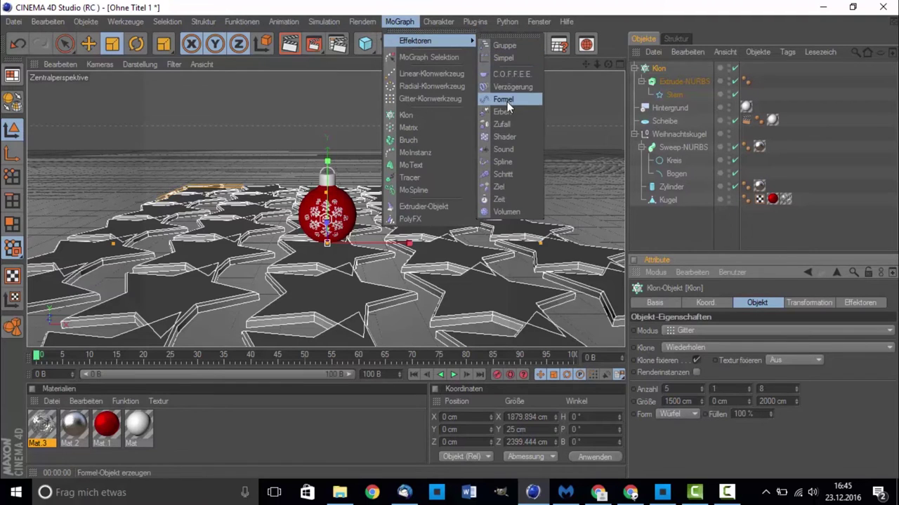
pyautogui.click(500, 123)
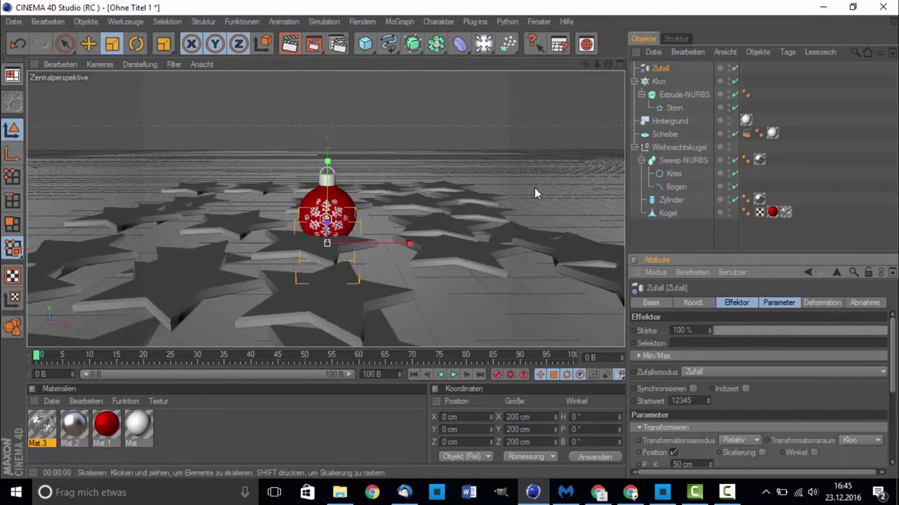
pyautogui.scroll(-3, 688, 454)
pyautogui.click(681, 430)
pyautogui.write('52 cm')
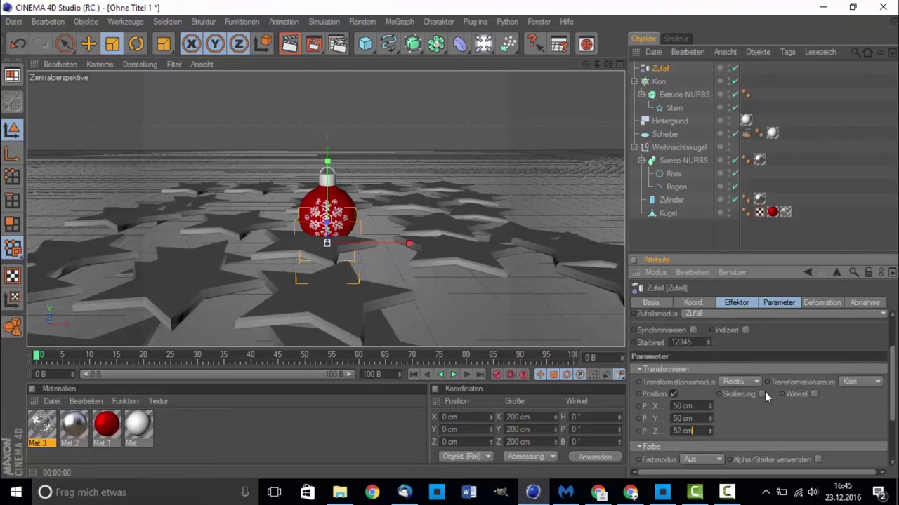
# Enable uniform random scaling and set the scale amount to about 0.65
pyautogui.click(763, 393)
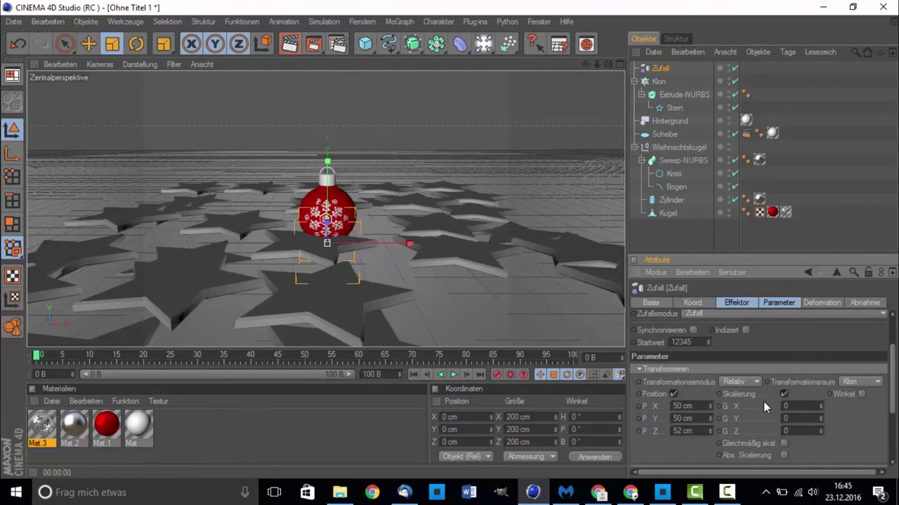
pyautogui.click(783, 444)
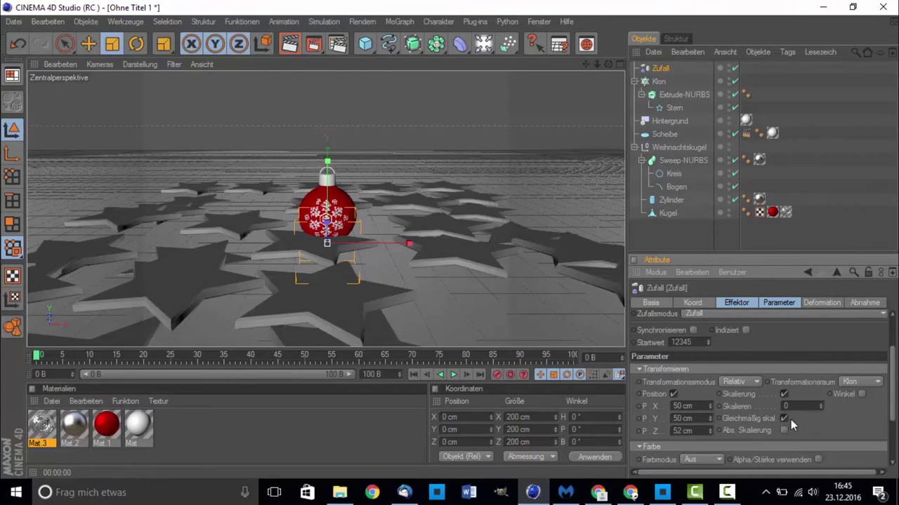
pyautogui.moveTo(819, 405); pyautogui.dragTo(819, 366)
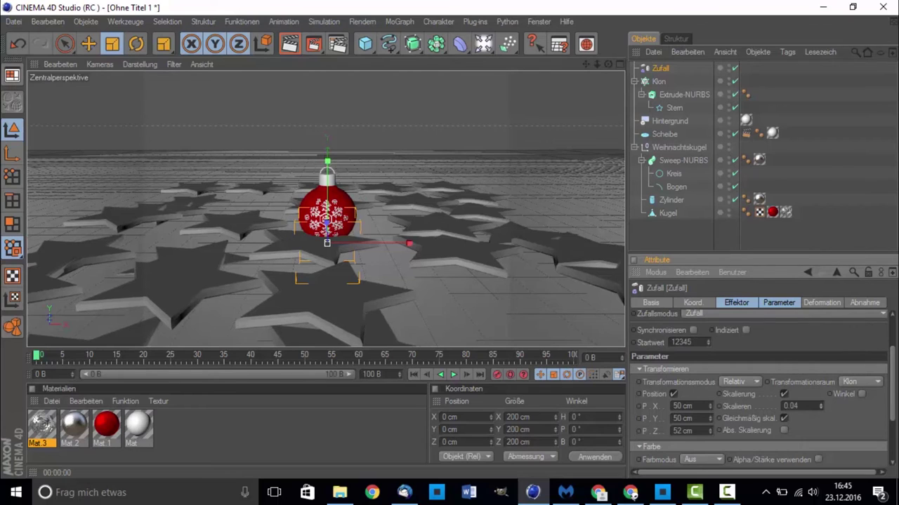
pyautogui.moveTo(819, 406)
pyautogui.mouseDown()
pyautogui.moveTo(819, 421)
pyautogui.moveTo(819, 402)
pyautogui.mouseUp()
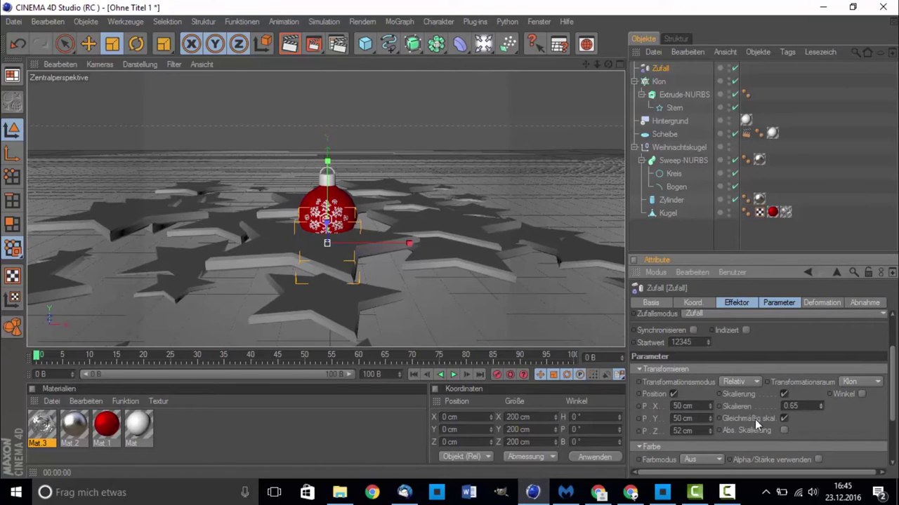
# Reset the U transformation to 0% and start editing the Y position offset
pyautogui.scroll(-3, 805, 424)
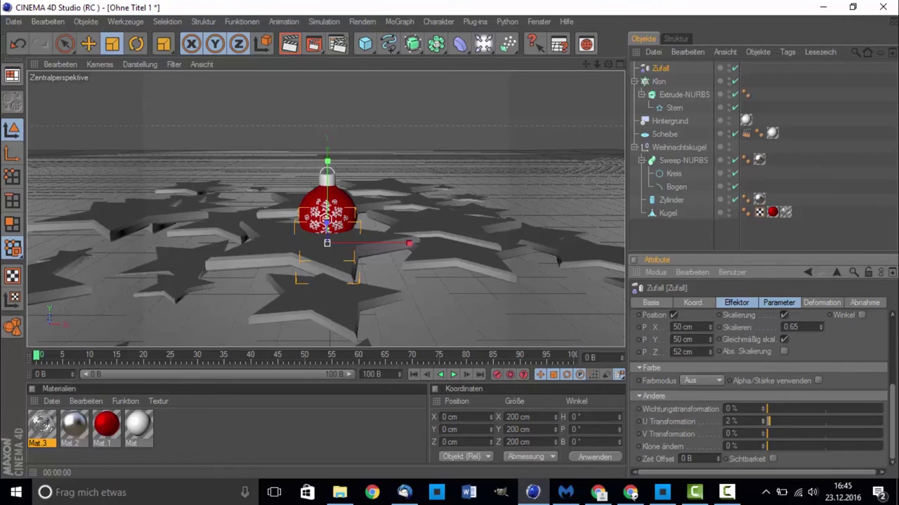
pyautogui.click(782, 423)
pyautogui.moveTo(783, 423); pyautogui.dragTo(706, 423)
pyautogui.scroll(3, 751, 391)
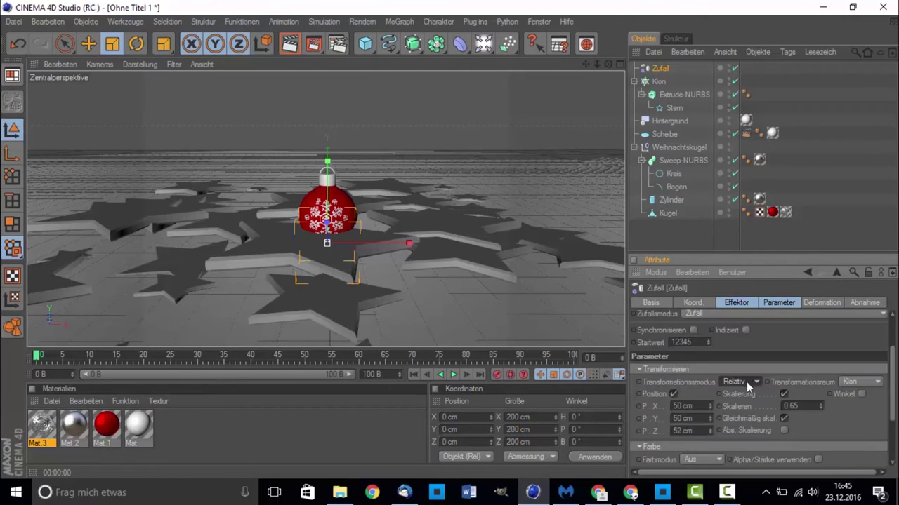
pyautogui.doubleClick(697, 421)
pyautogui.click(701, 419)
# Shrink the star Extrude-NURBS cap bevel radius from 5 cm to about 1.373 cm
pyautogui.click(657, 83)
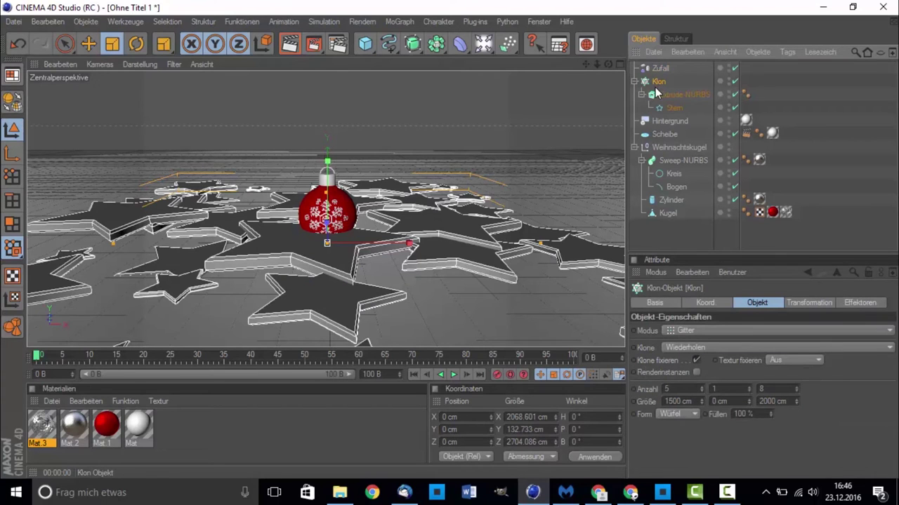
pyautogui.click(674, 94)
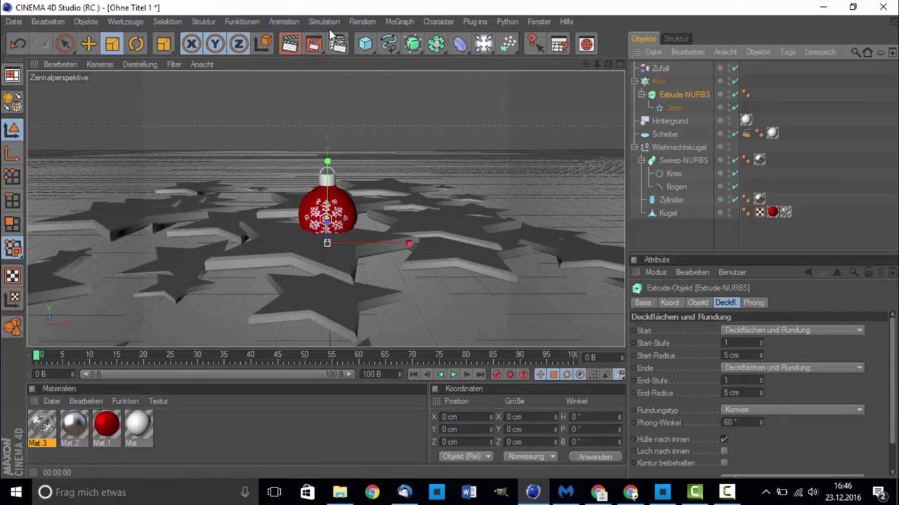
pyautogui.moveTo(409, 243); pyautogui.dragTo(408, 243)
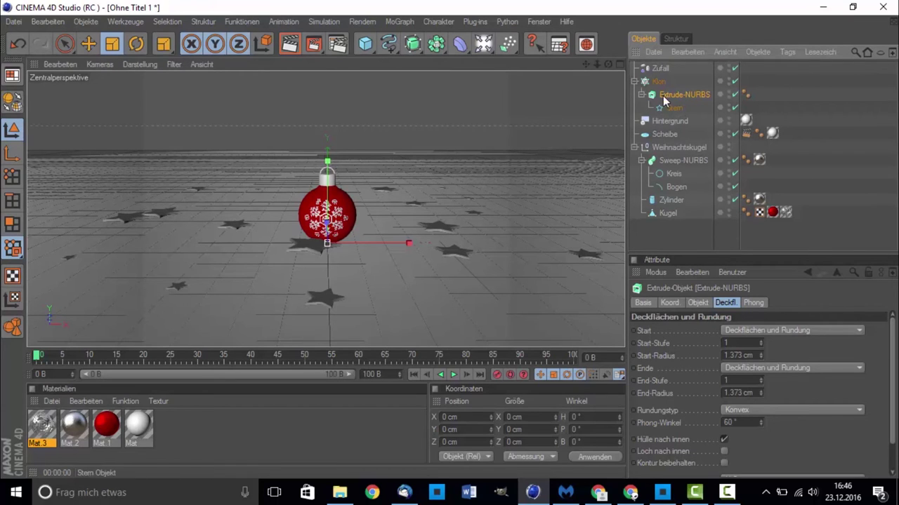
pyautogui.click(666, 69)
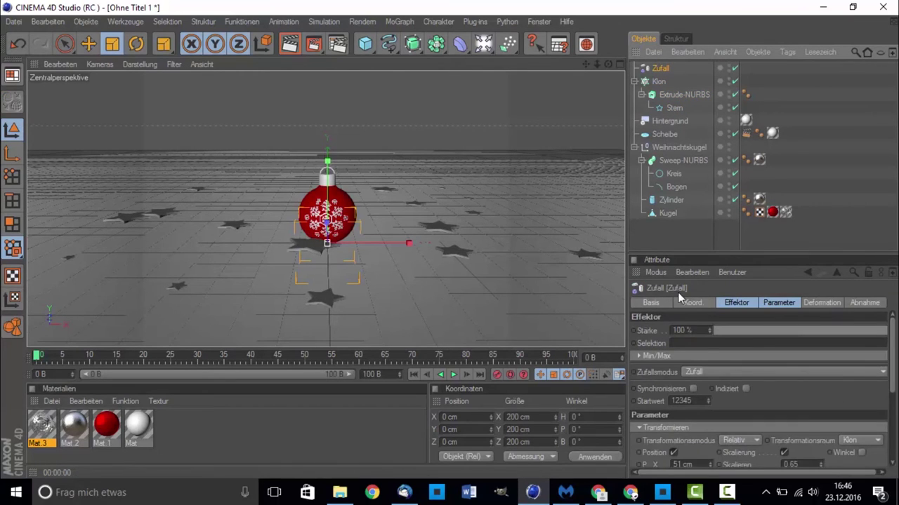
# Lower the Random effector's scale amount from 0.58 down to 0.01
pyautogui.scroll(-3, 787, 372)
pyautogui.click(789, 386)
pyautogui.write('0.58')
pyautogui.press('Return')
pyautogui.moveTo(801, 385)
pyautogui.mouseDown()
pyautogui.moveTo(801, 404)
pyautogui.moveTo(821, 381)
pyautogui.mouseUp()
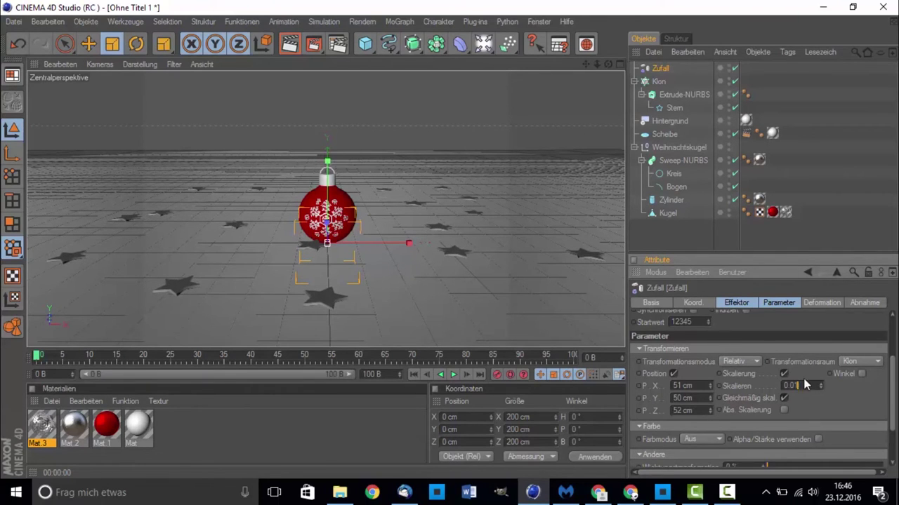
pyautogui.keyDown('alt'); pyautogui.moveTo(409, 157); pyautogui.dragTo(537, 105); pyautogui.keyUp('alt')
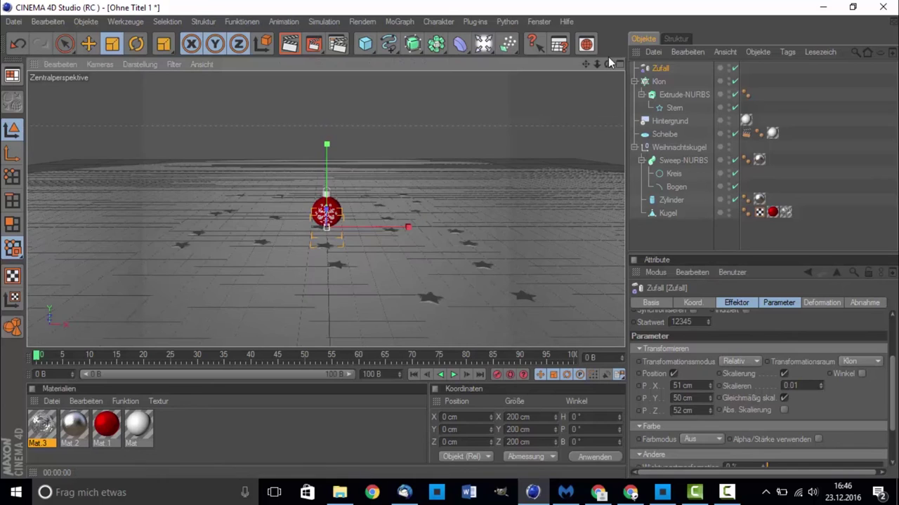
pyautogui.moveTo(608, 63)
pyautogui.mouseDown()
pyautogui.moveTo(609, 49)
pyautogui.moveTo(609, 77)
pyautogui.mouseUp()
# Set the Random effector's Y position offset to 0 cm
pyautogui.doubleClick(701, 398)
pyautogui.write('0')
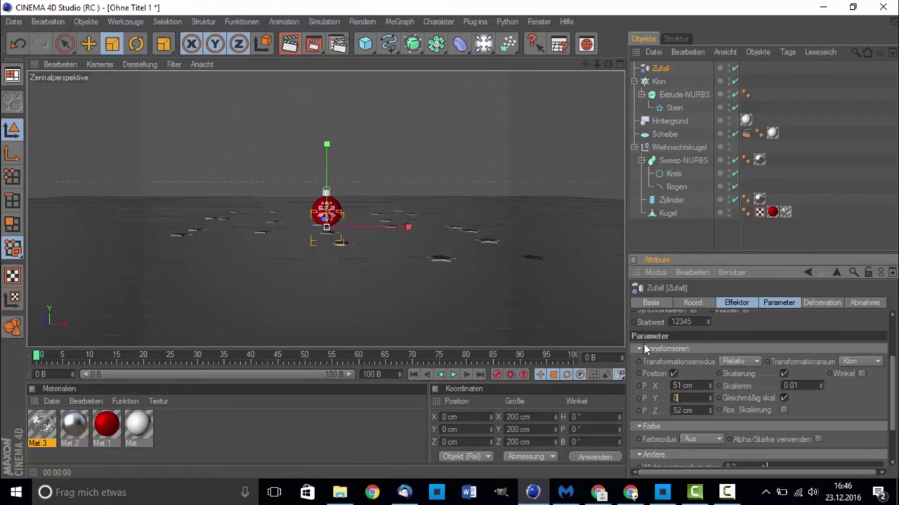
pyautogui.press('Return')
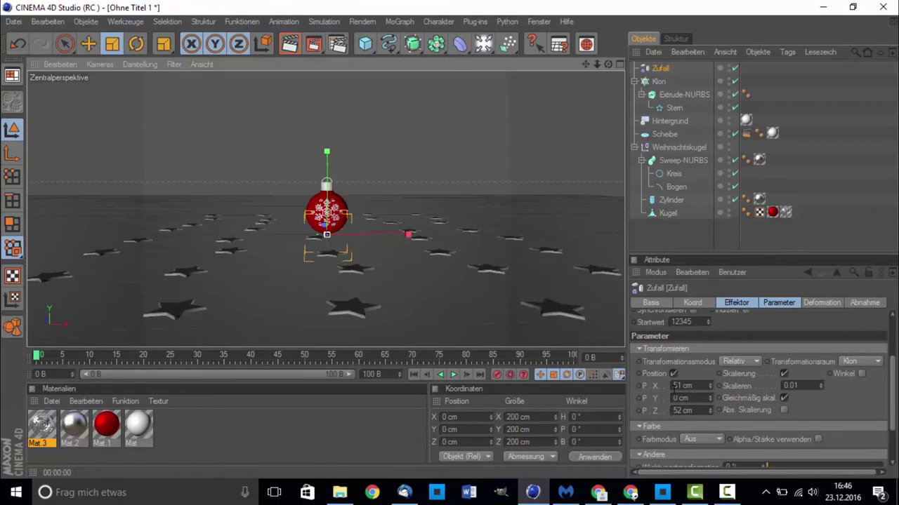
pyautogui.scroll(-2, 443, 312)
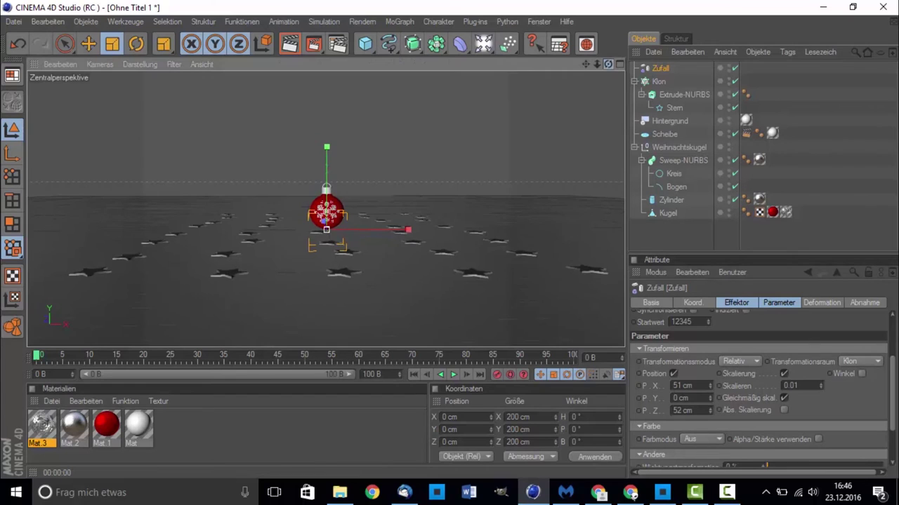
pyautogui.moveTo(608, 64); pyautogui.dragTo(608, 77)
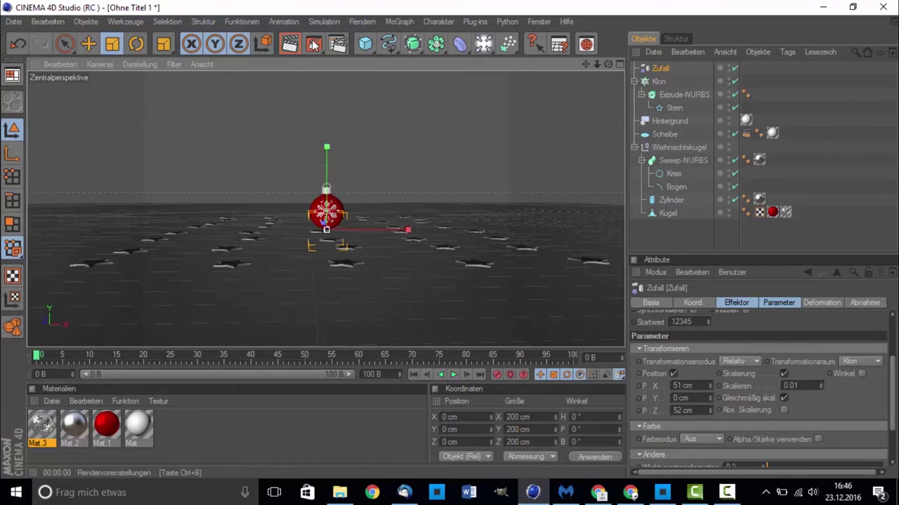
# Move the Klon star grid down to Y 2.545 cm using the four-view layout
pyautogui.press('9')
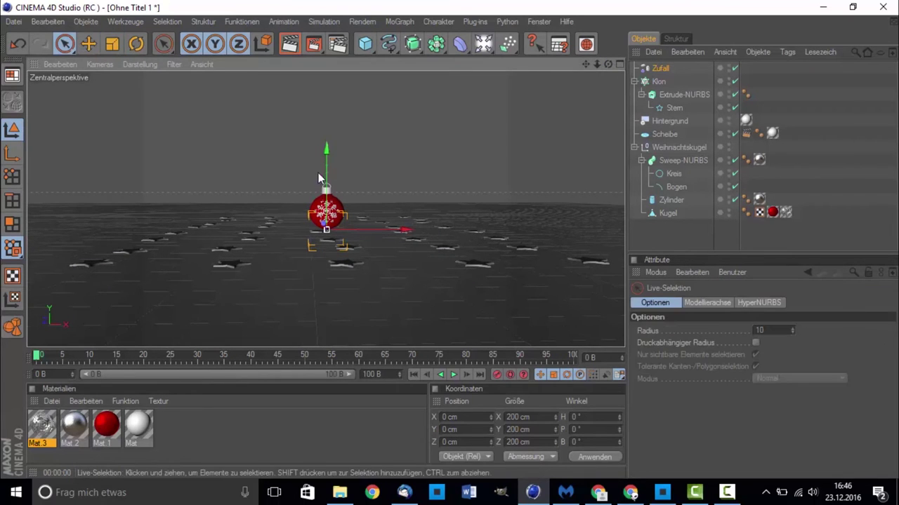
pyautogui.moveTo(326, 170); pyautogui.dragTo(325, 166)
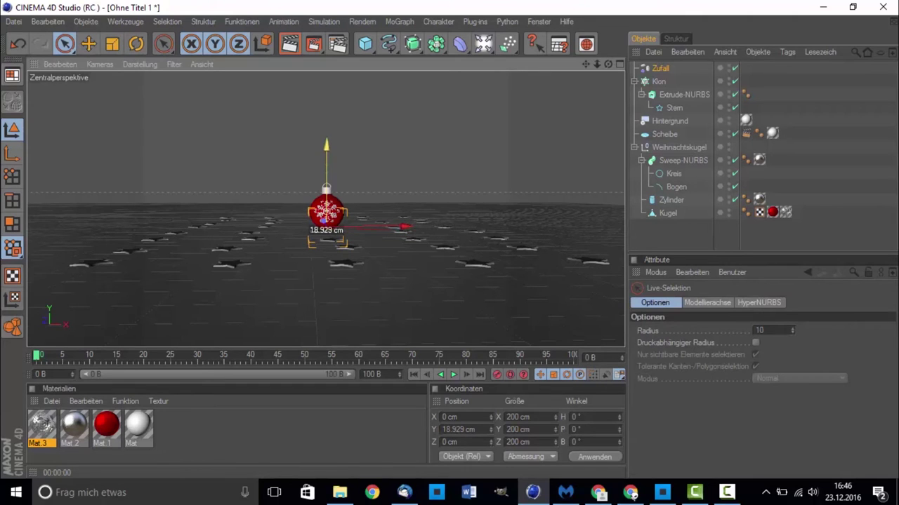
pyautogui.click(658, 81)
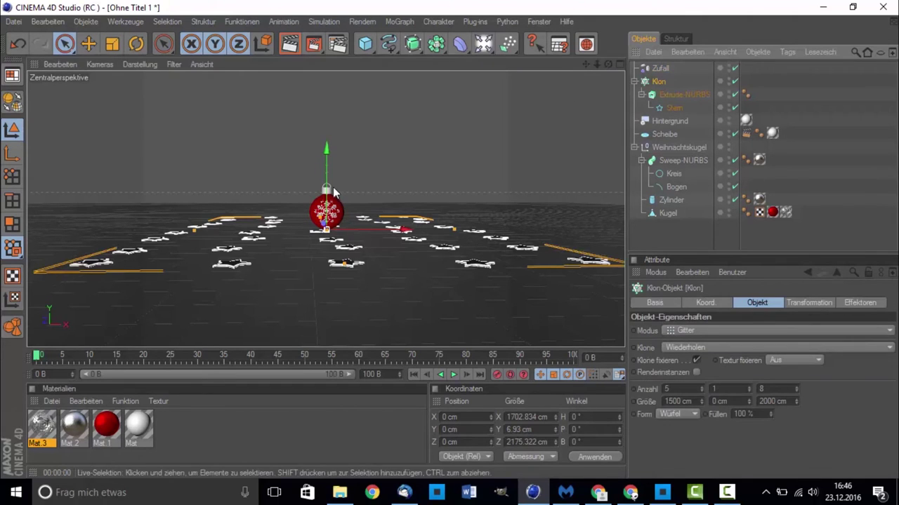
pyautogui.middleClick(288, 194)
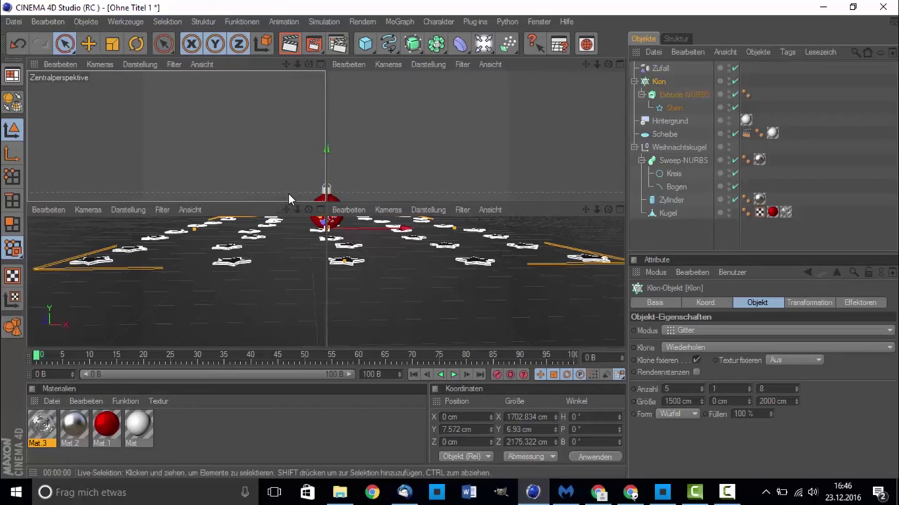
pyautogui.scroll(2, 388, 264)
pyautogui.scroll(1, 450, 269)
pyautogui.scroll(2, 475, 267)
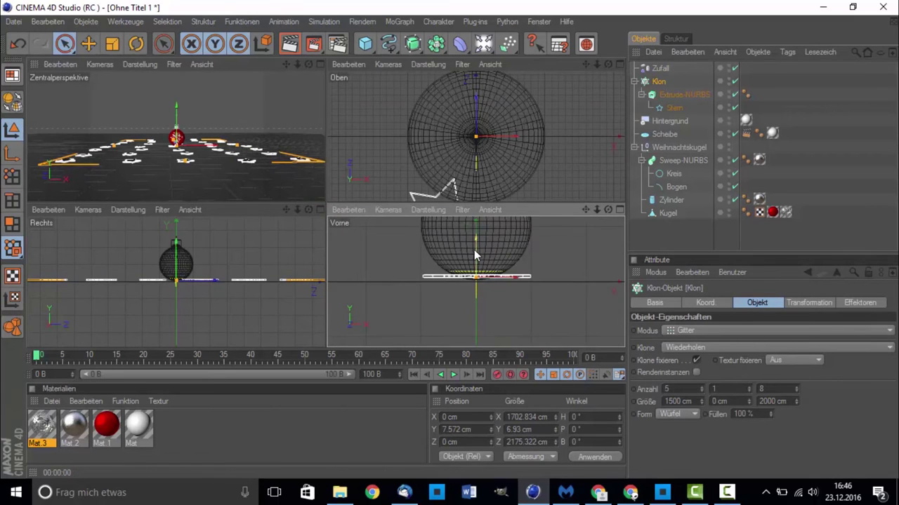
pyautogui.scroll(2, 475, 256)
pyautogui.moveTo(476, 272); pyautogui.dragTo(476, 278)
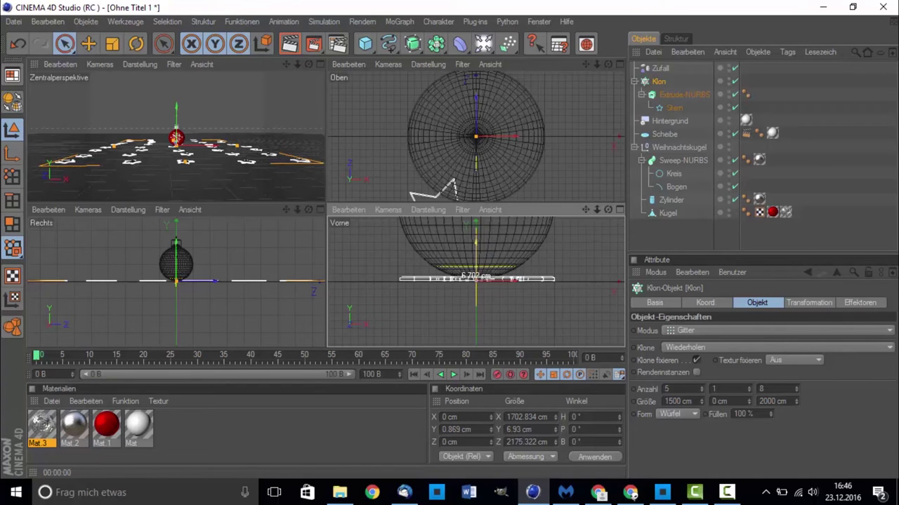
pyautogui.moveTo(475, 278); pyautogui.dragTo(476, 276)
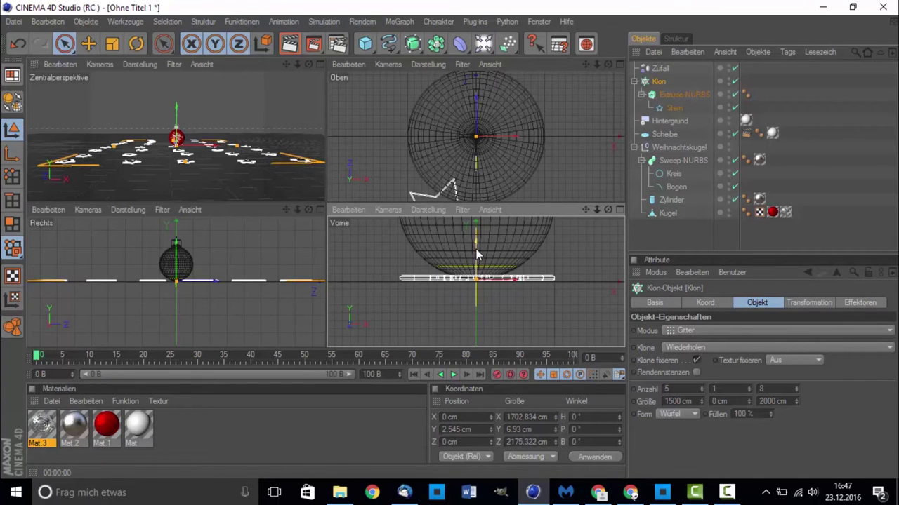
pyautogui.middleClick(250, 177)
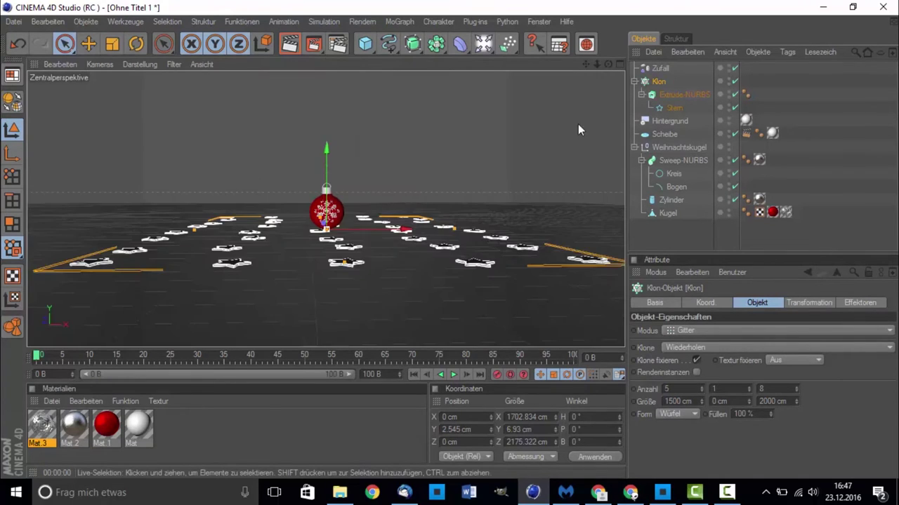
pyautogui.moveTo(606, 68); pyautogui.dragTo(605, 99)
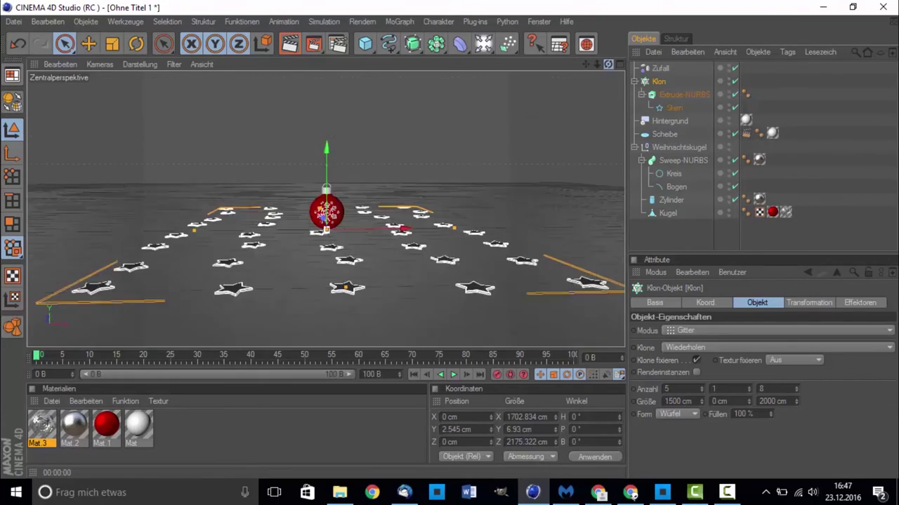
# Raise the Zufall effector's strength to about 442%
pyautogui.scroll(3, 565, 130)
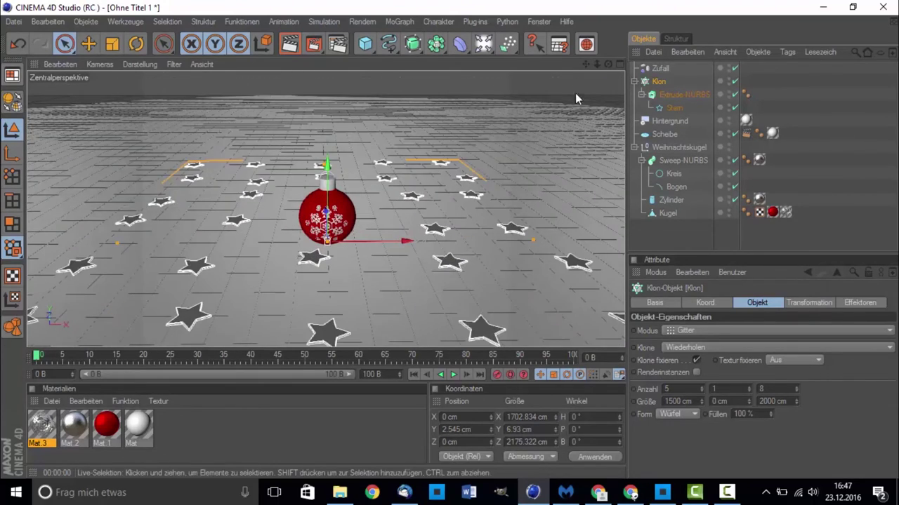
pyautogui.moveTo(585, 64); pyautogui.dragTo(560, 123)
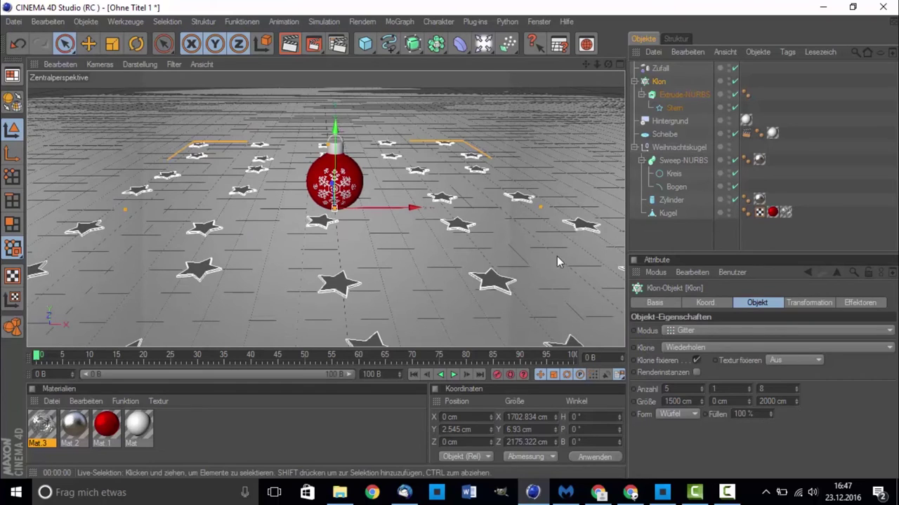
pyautogui.click(663, 70)
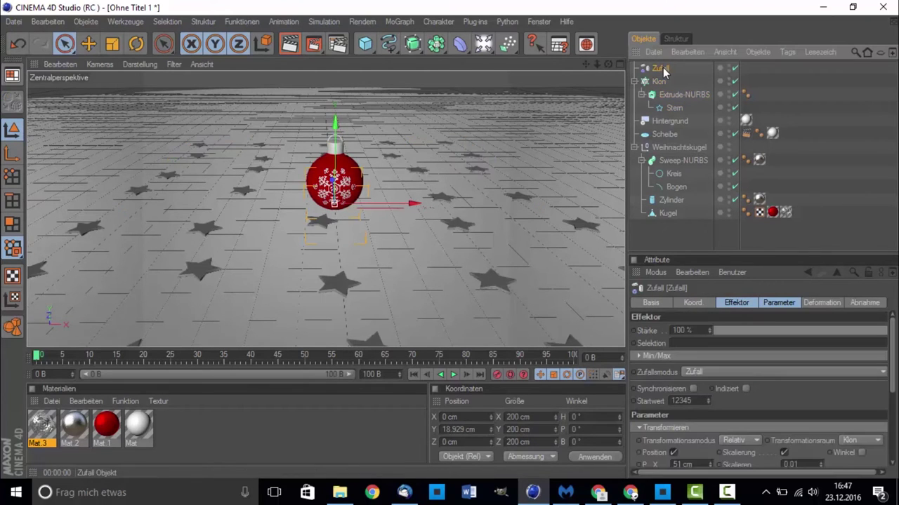
pyautogui.moveTo(711, 325); pyautogui.dragTo(772, 326)
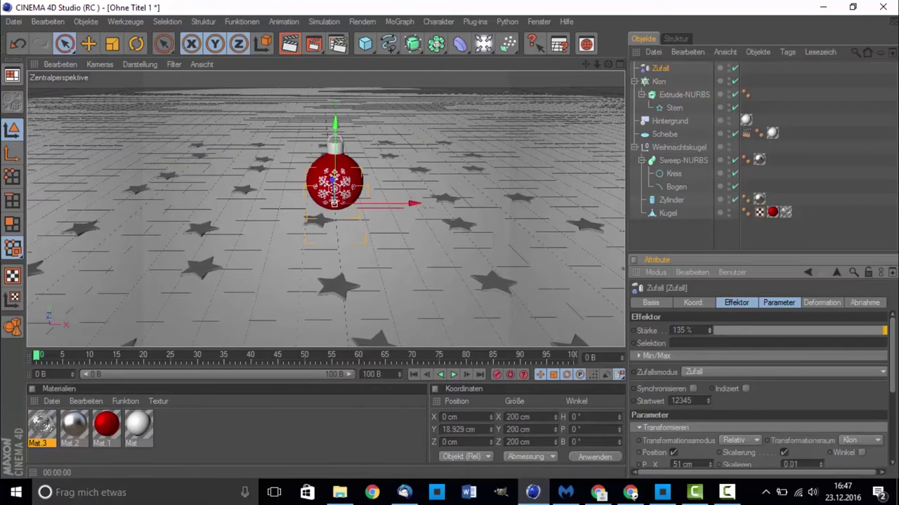
pyautogui.moveTo(709, 330)
pyautogui.mouseDown()
pyautogui.moveTo(695, 330)
pyautogui.moveTo(715, 330)
pyautogui.mouseUp()
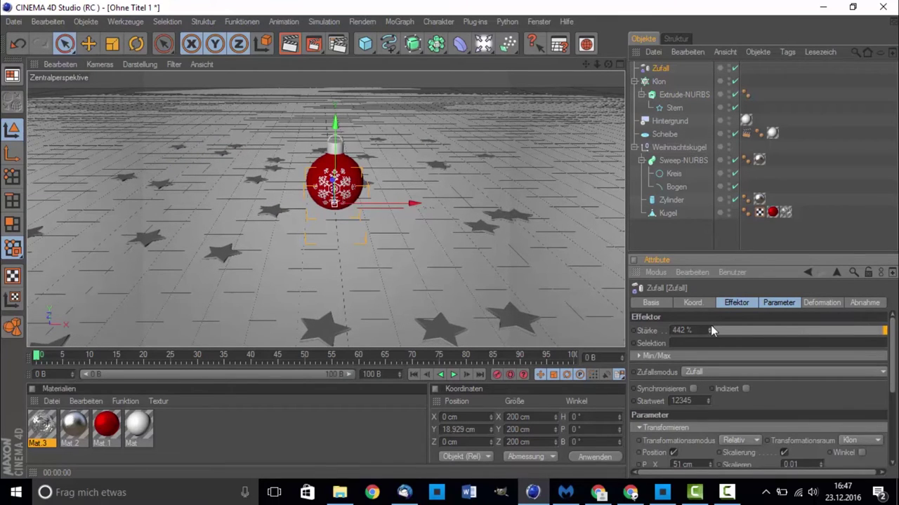
pyautogui.moveTo(608, 64)
pyautogui.mouseDown()
pyautogui.moveTo(608, 49)
pyautogui.moveTo(608, 67)
pyautogui.mouseUp()
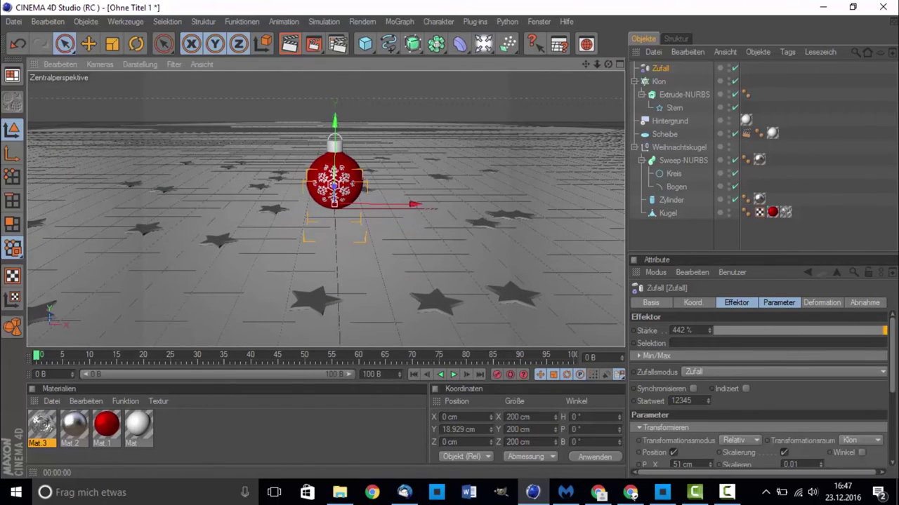
pyautogui.click(660, 82)
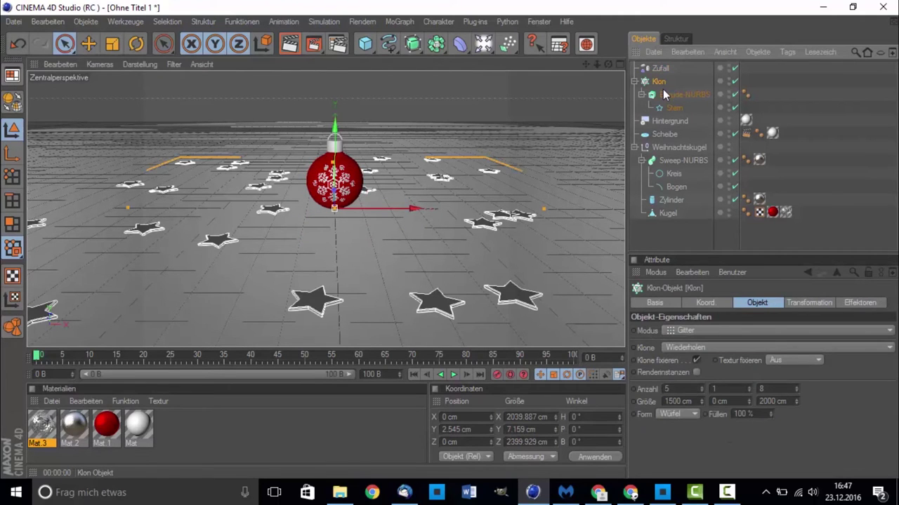
# Duplicate Klon and Zufall, and make Zufall.1 the effector driving Klon.1
pyautogui.hotkey('ctrl', 'v')
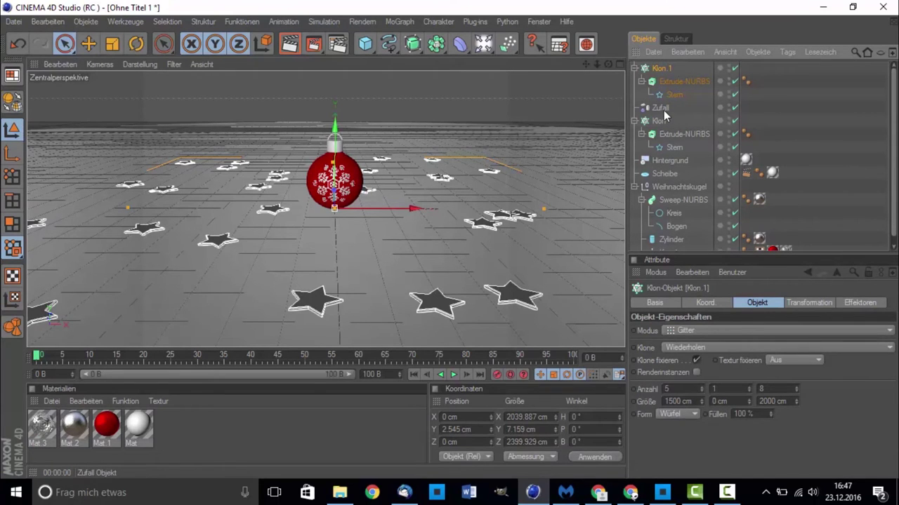
pyautogui.click(664, 109)
pyautogui.hotkey('ctrl', 'v')
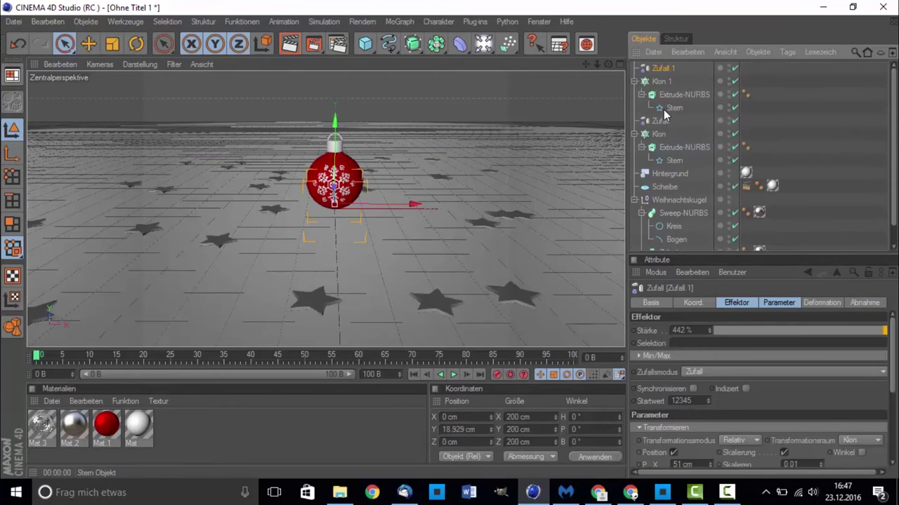
pyautogui.click(662, 83)
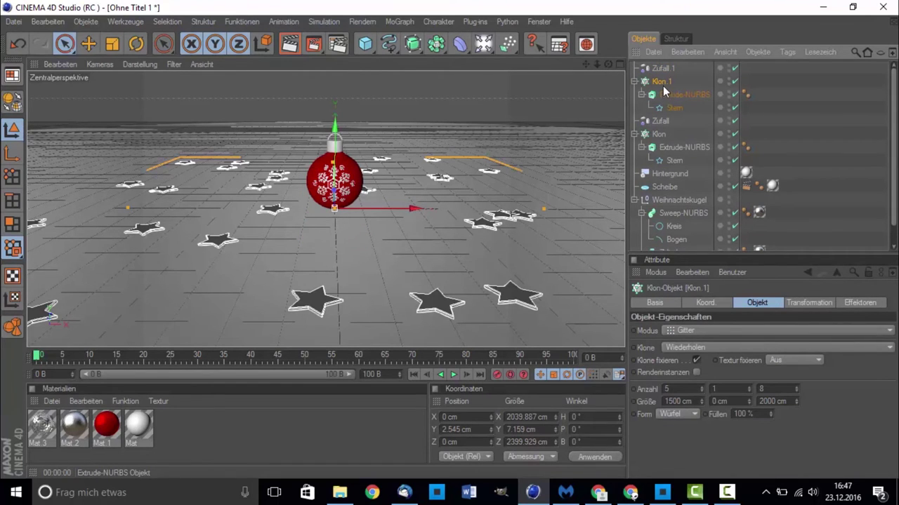
pyautogui.click(858, 303)
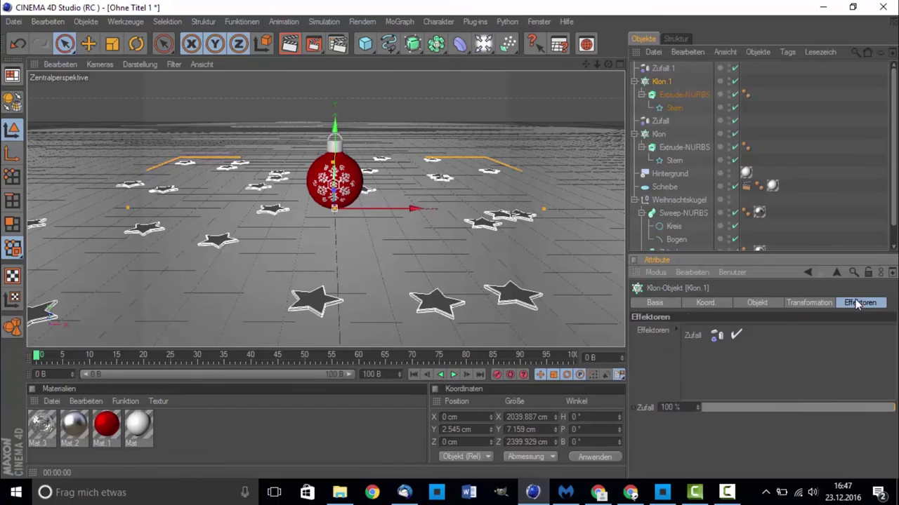
pyautogui.moveTo(707, 336)
pyautogui.mouseDown()
pyautogui.moveTo(671, 86)
pyautogui.moveTo(719, 373)
pyautogui.mouseUp()
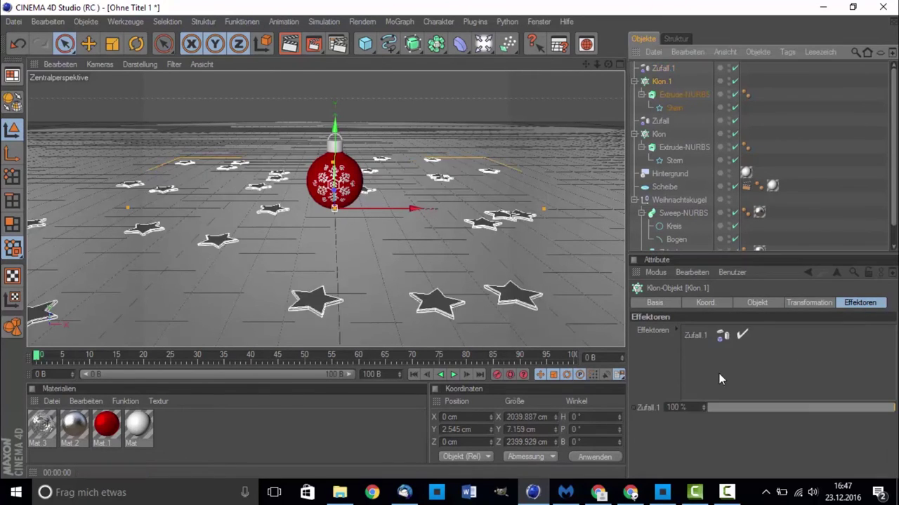
# Give Zufall.1 a random scale of 0.27 and a strength of 107%
pyautogui.click(663, 68)
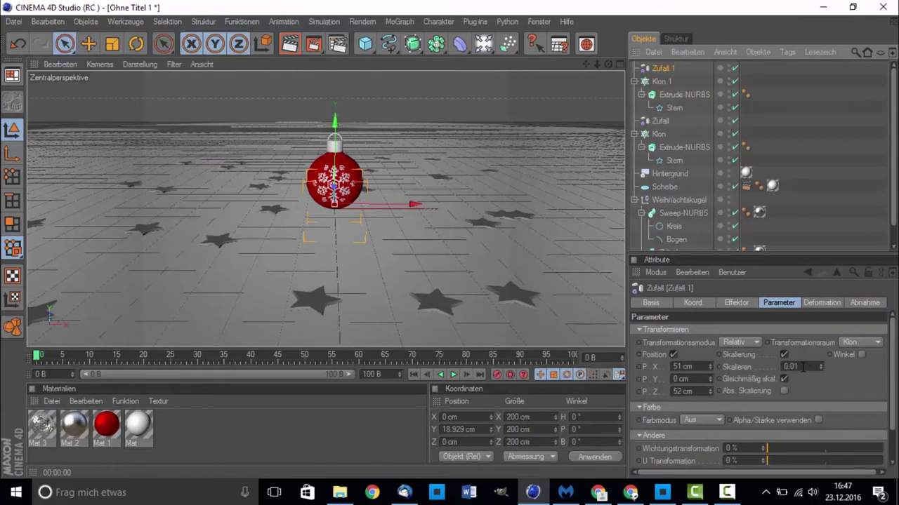
pyautogui.moveTo(821, 368)
pyautogui.mouseDown()
pyautogui.moveTo(821, 351)
pyautogui.moveTo(821, 372)
pyautogui.mouseUp()
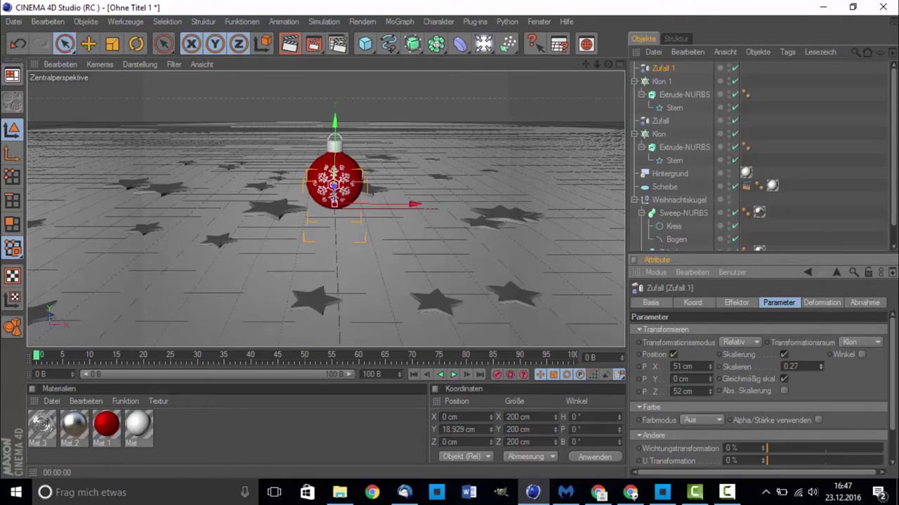
pyautogui.click(724, 302)
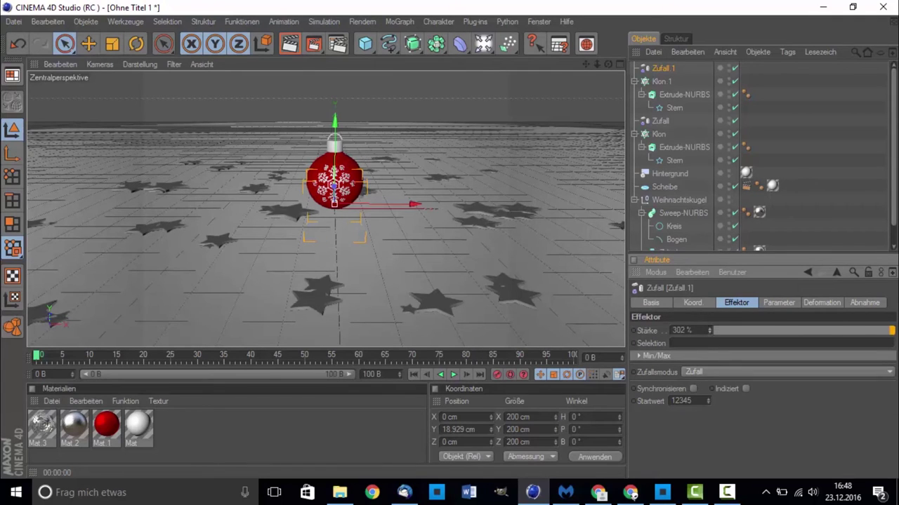
pyautogui.moveTo(884, 330); pyautogui.dragTo(709, 330)
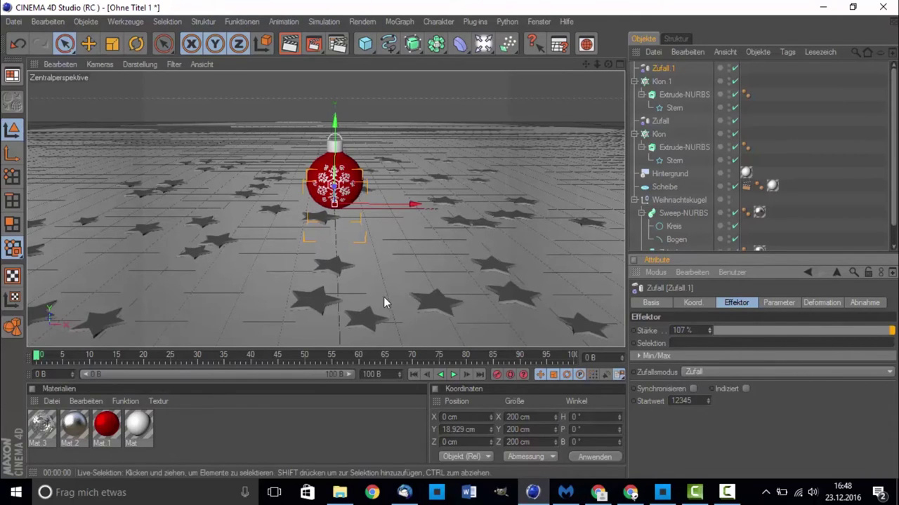
# Shift Klon.1 along X to about 284 cm so its stars fall between the first set
pyautogui.moveTo(416, 204); pyautogui.dragTo(370, 204)
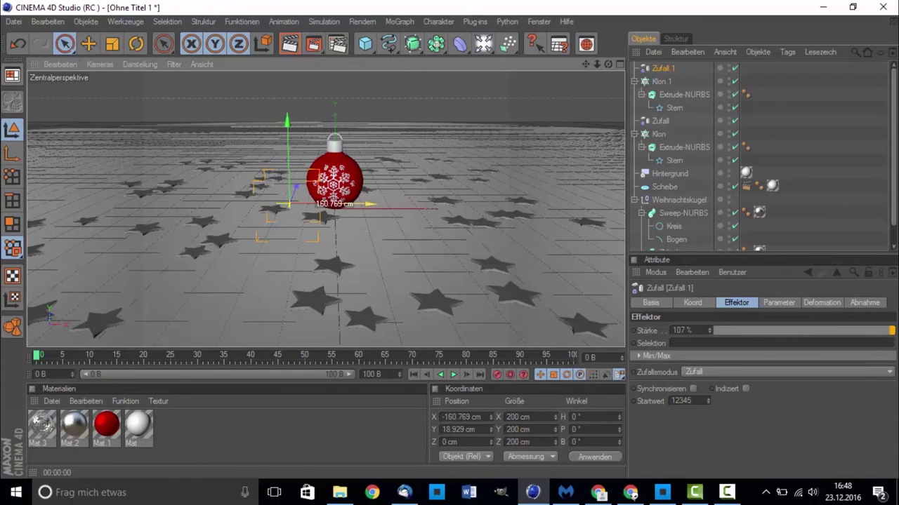
pyautogui.click(675, 81)
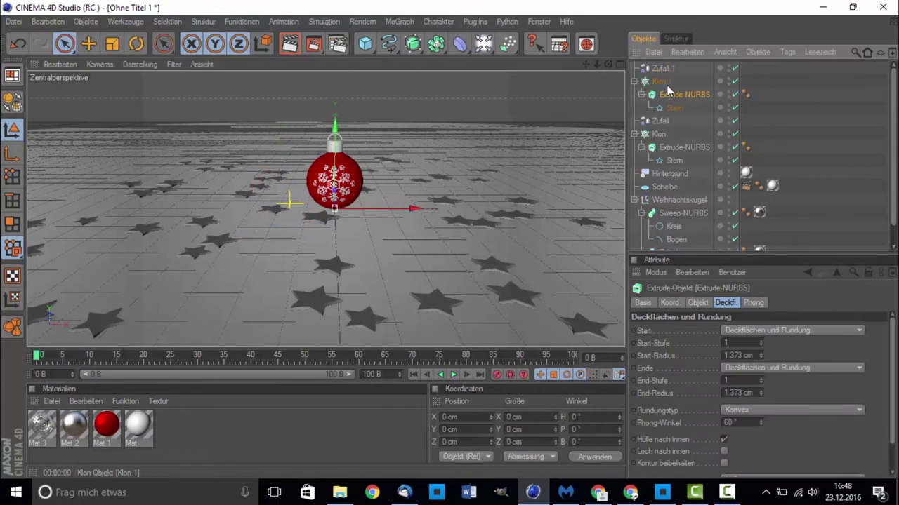
pyautogui.moveTo(415, 208); pyautogui.dragTo(495, 208)
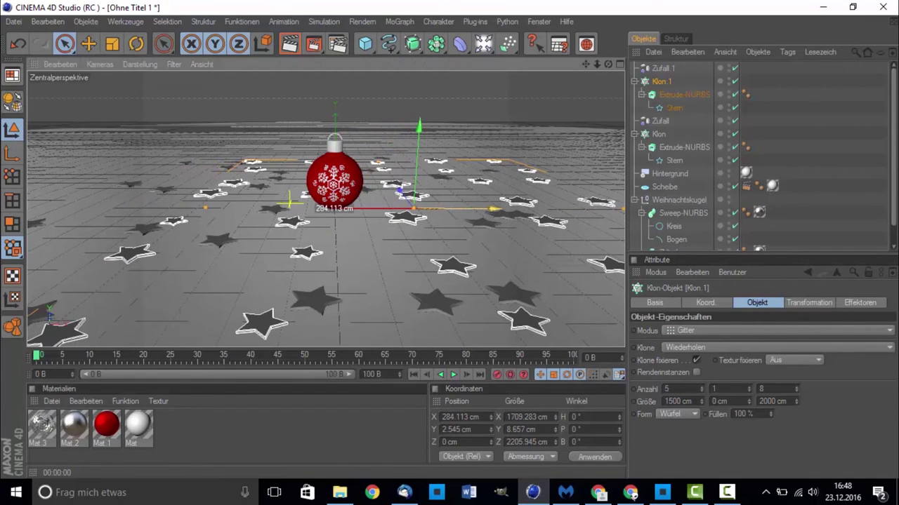
pyautogui.click(399, 283)
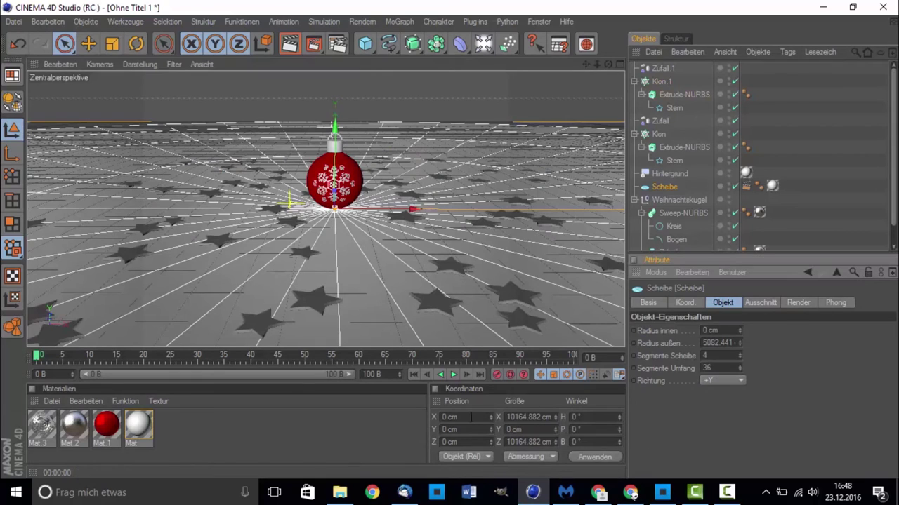
# Create a new material Mat.4 with reflection (Spiegelung) enabled
pyautogui.click(251, 416)
pyautogui.doubleClick(168, 422)
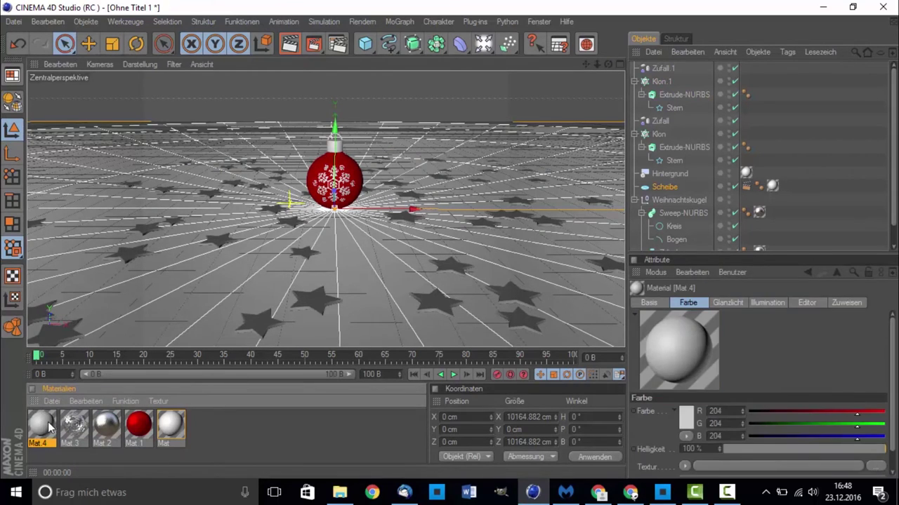
pyautogui.doubleClick(44, 422)
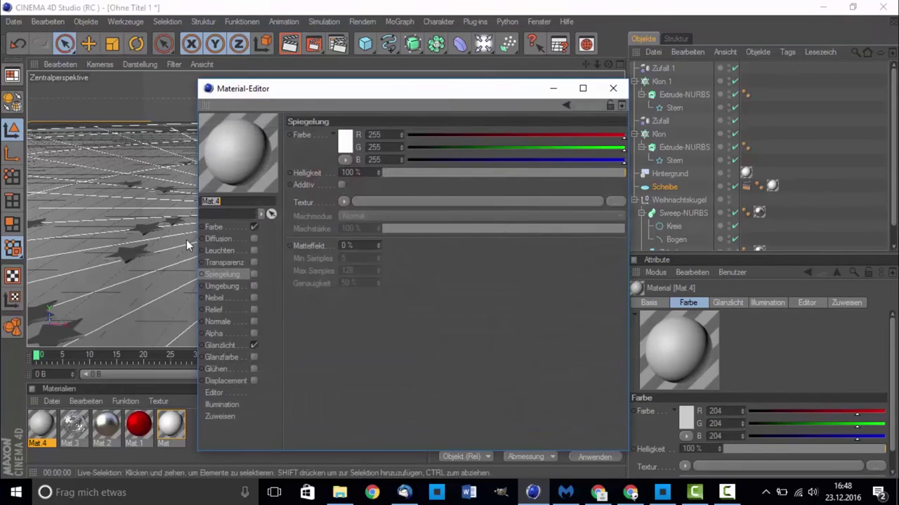
pyautogui.click(253, 274)
pyautogui.click(613, 89)
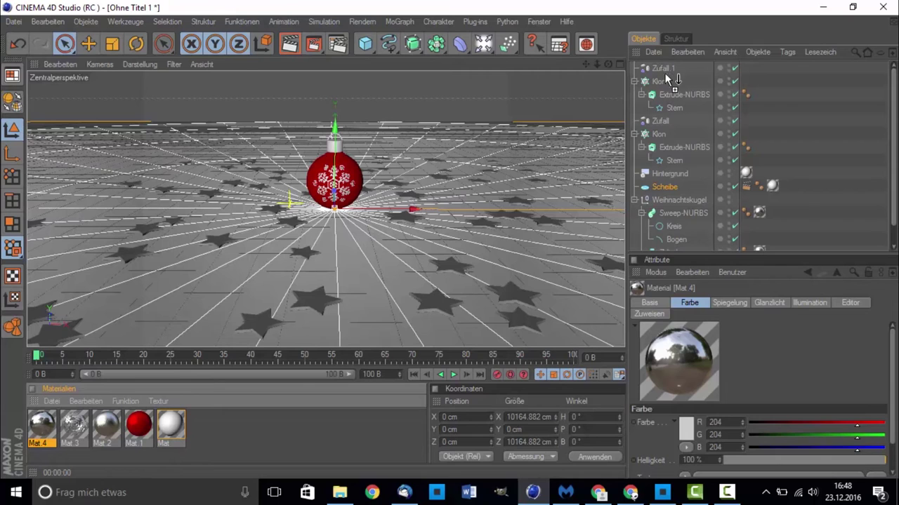
# Apply Mat.4 to both star cloners, Klon.1 and Klon
pyautogui.moveTo(39, 421)
pyautogui.mouseDown()
pyautogui.moveTo(671, 147)
pyautogui.moveTo(666, 82)
pyautogui.mouseUp()
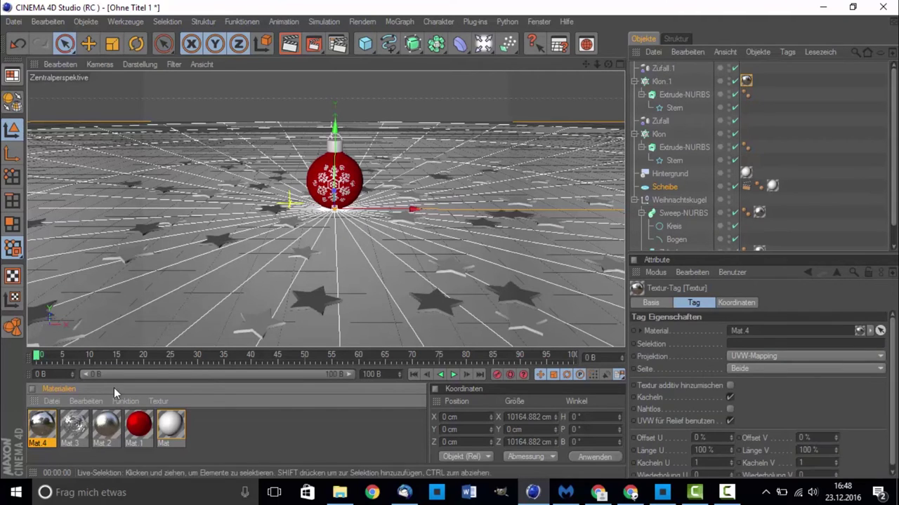
pyautogui.moveTo(28, 441)
pyautogui.mouseDown()
pyautogui.moveTo(669, 126)
pyautogui.moveTo(667, 133)
pyautogui.mouseUp()
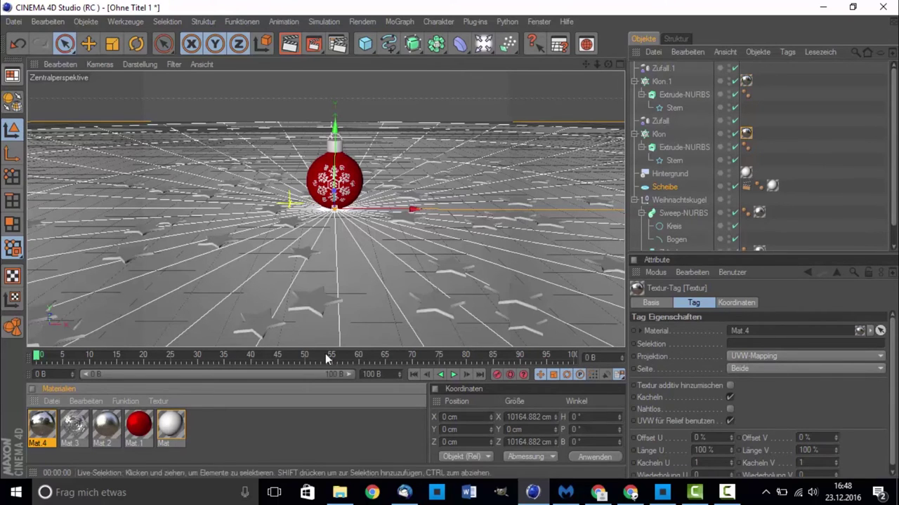
pyautogui.click(260, 431)
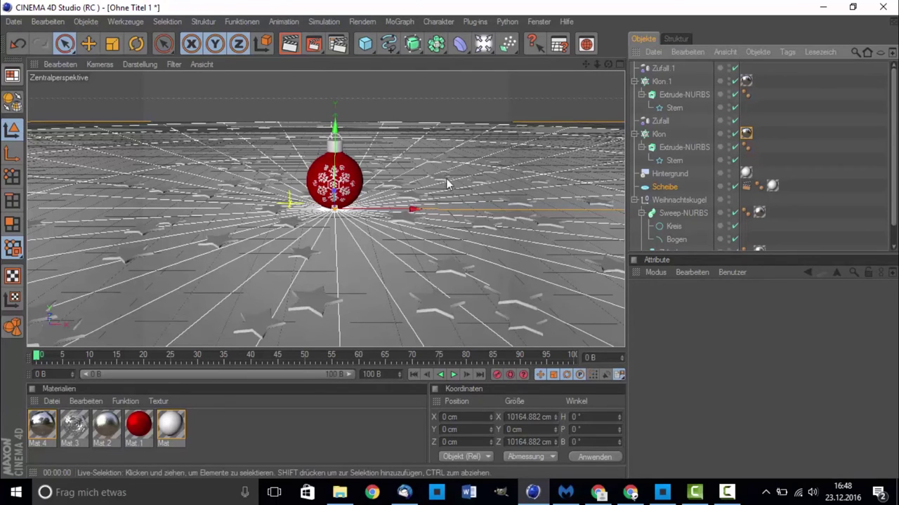
pyautogui.click(293, 46)
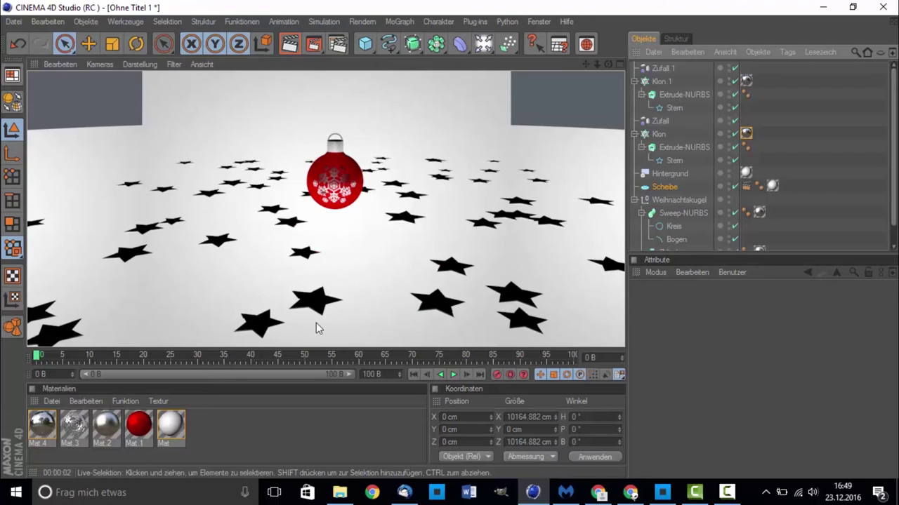
pyautogui.click(362, 257)
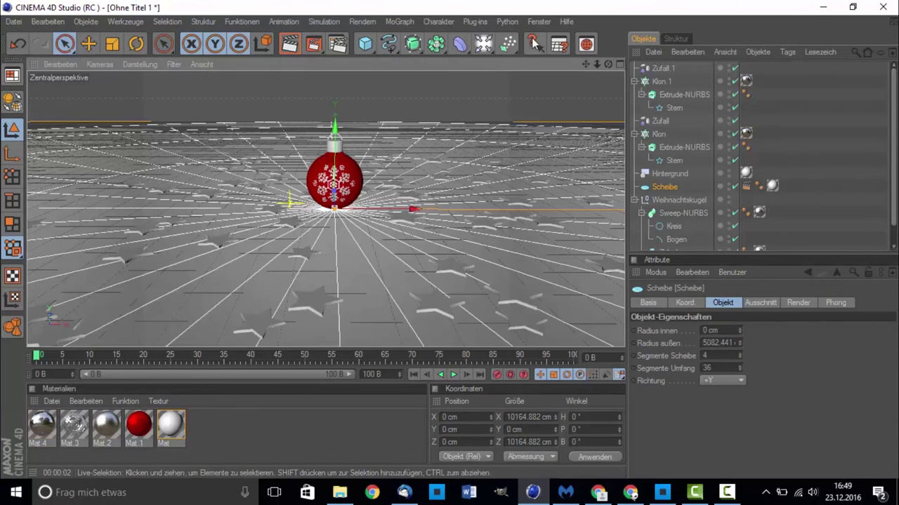
pyautogui.scroll(-2, 693, 103)
pyautogui.scroll(2, 692, 104)
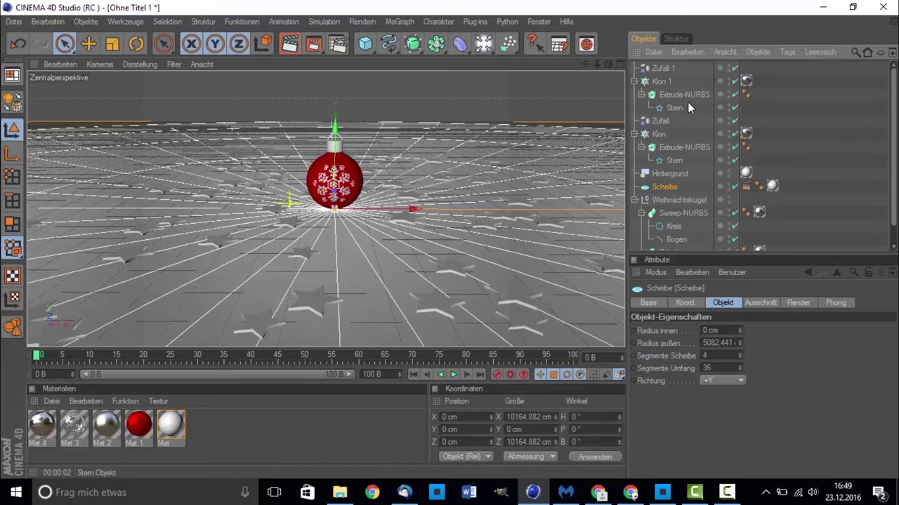
# Add a Himmel sky object and open the preset HDRI material library
pyautogui.click(483, 43)
pyautogui.click(516, 183)
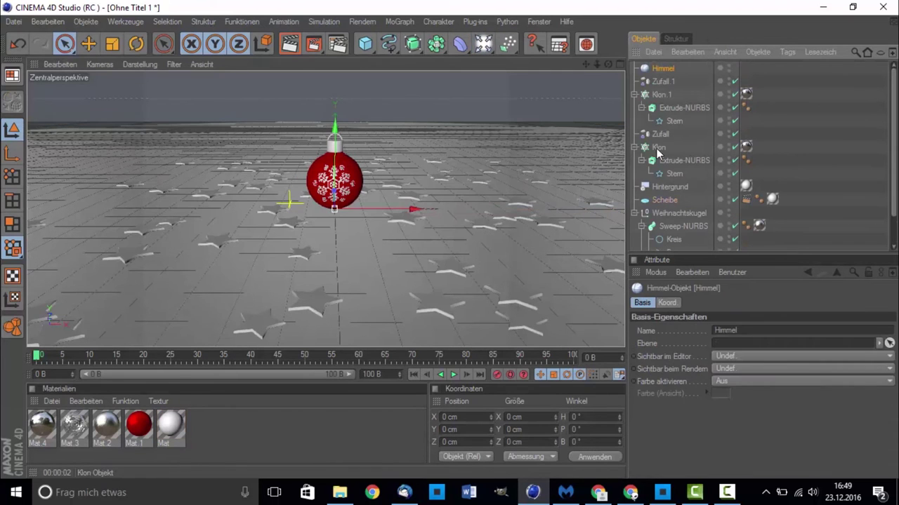
pyautogui.click(586, 45)
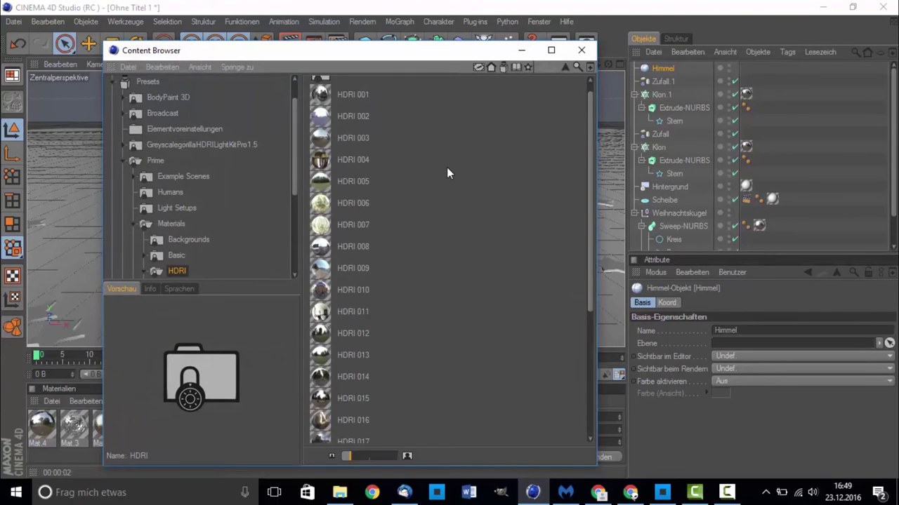
pyautogui.scroll(1, 414, 186)
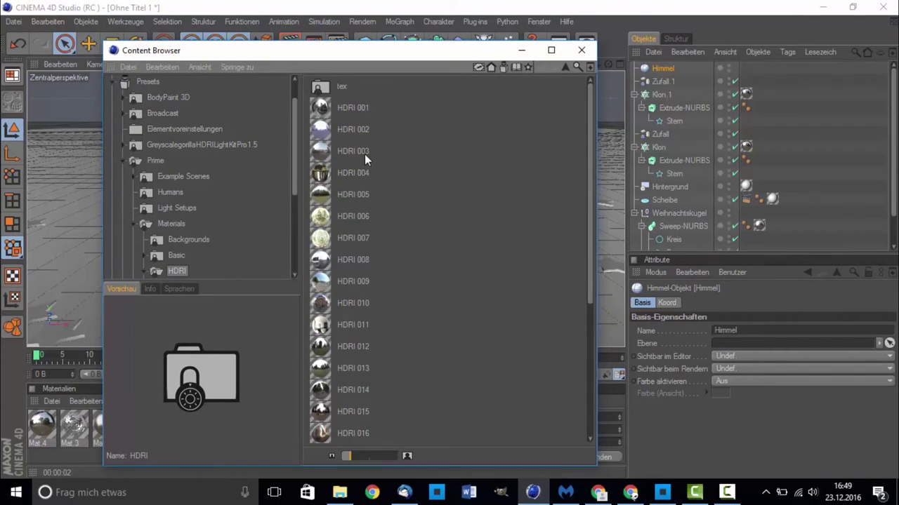
# Preview HDRI presets 005 and 008 through 017
pyautogui.click(345, 197)
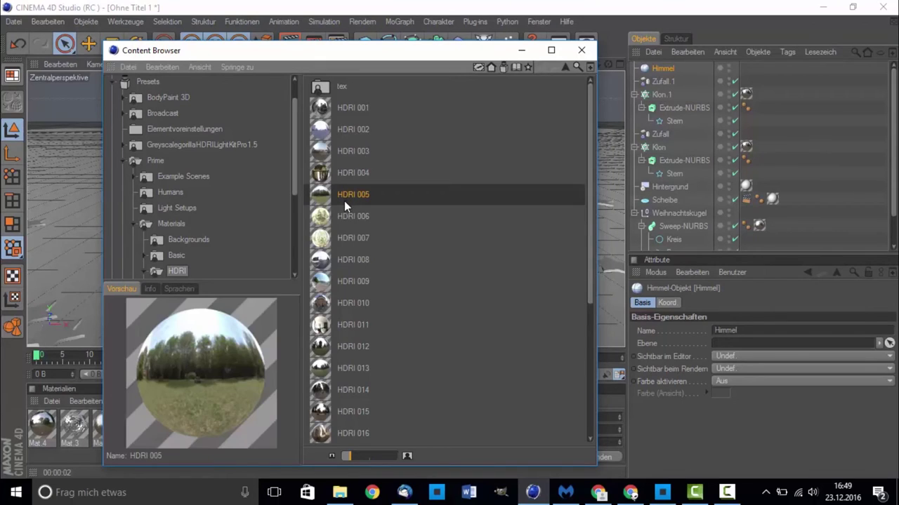
pyautogui.scroll(-3, 344, 205)
pyautogui.click(357, 185)
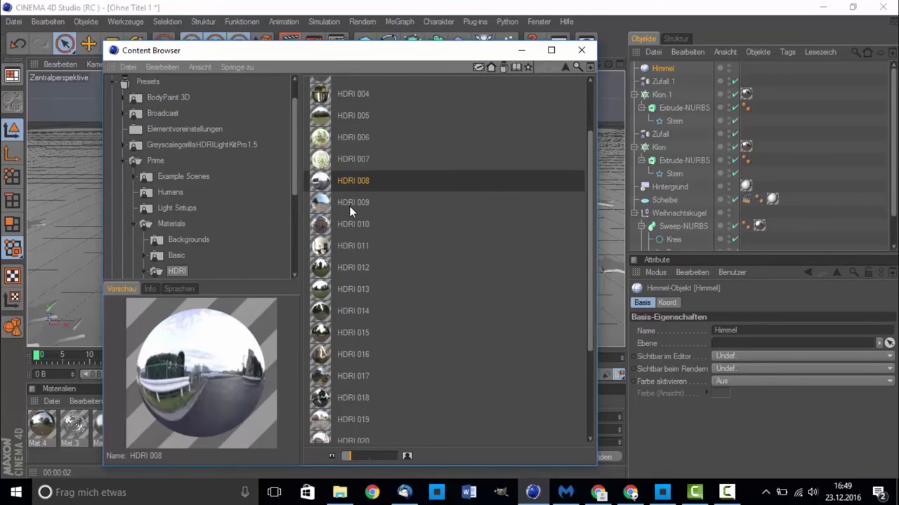
pyautogui.click(350, 206)
pyautogui.click(344, 224)
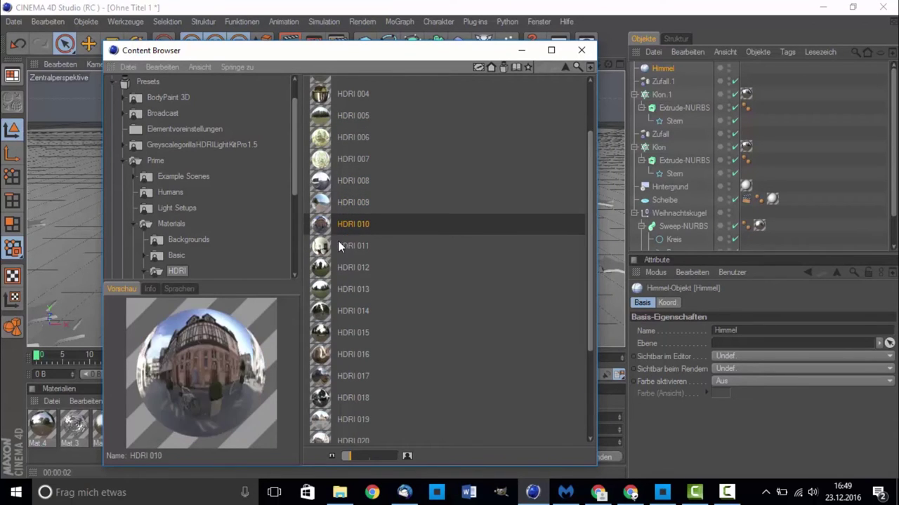
pyautogui.click(339, 241)
pyautogui.click(335, 267)
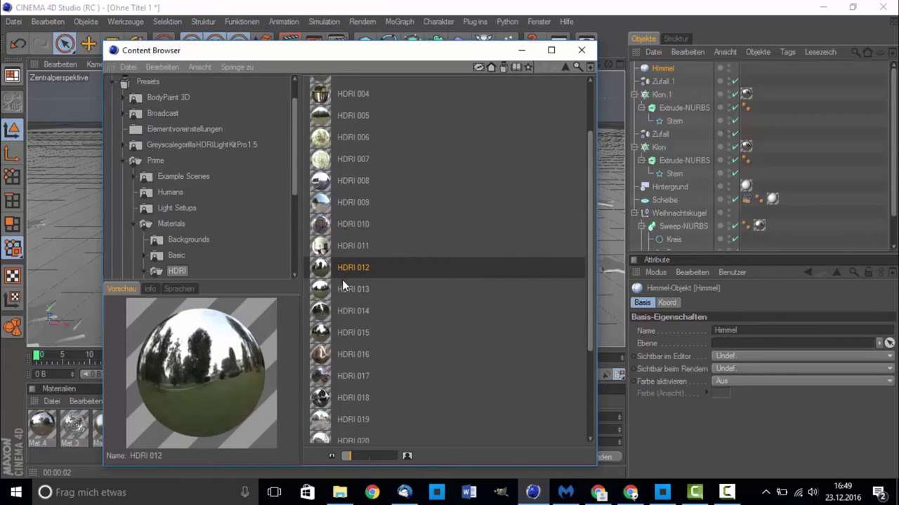
pyautogui.click(347, 290)
pyautogui.click(346, 311)
pyautogui.click(345, 333)
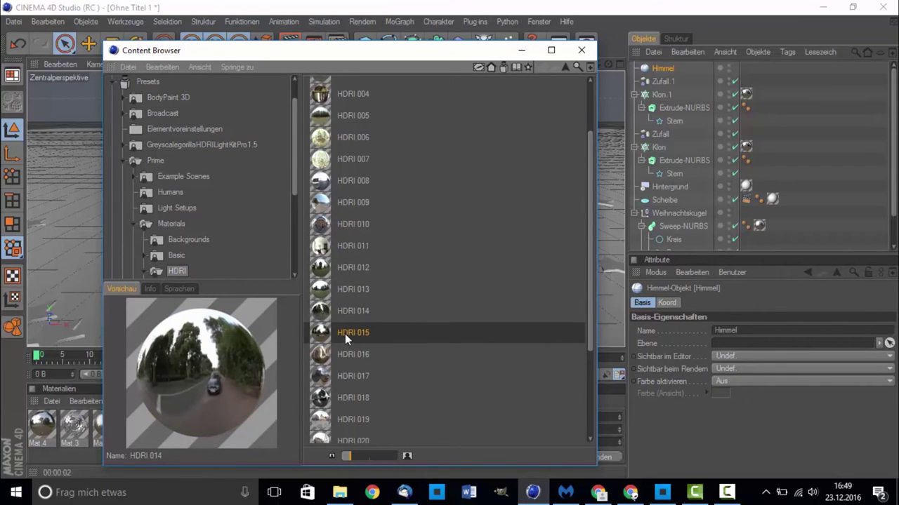
pyautogui.click(351, 353)
pyautogui.click(348, 377)
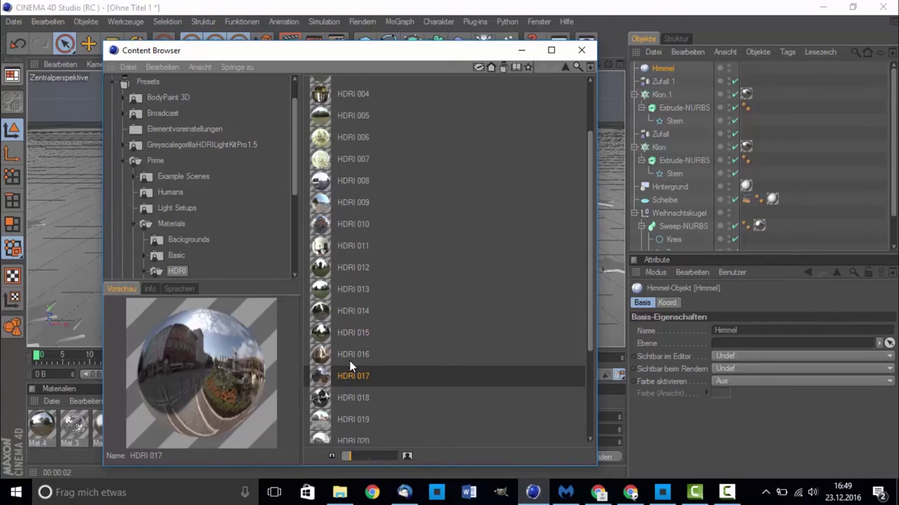
# Recheck HDRI 007, 006, 005 and 009–011, then load HDRI 012 into the materials
pyautogui.click(365, 160)
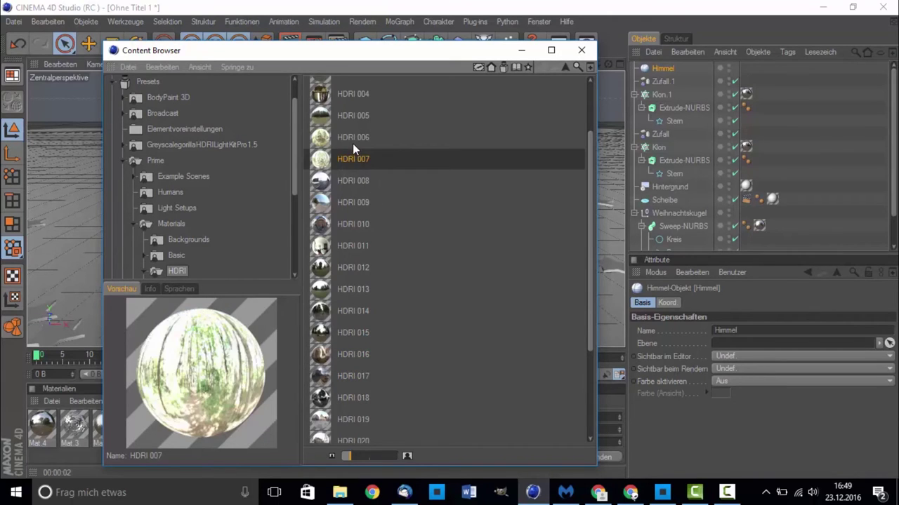
pyautogui.click(353, 138)
pyautogui.click(361, 116)
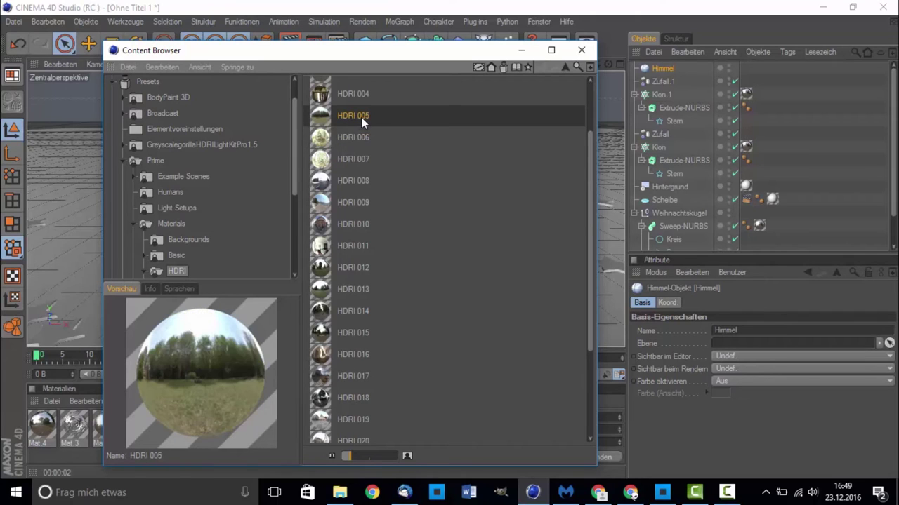
pyautogui.click(345, 204)
pyautogui.click(345, 233)
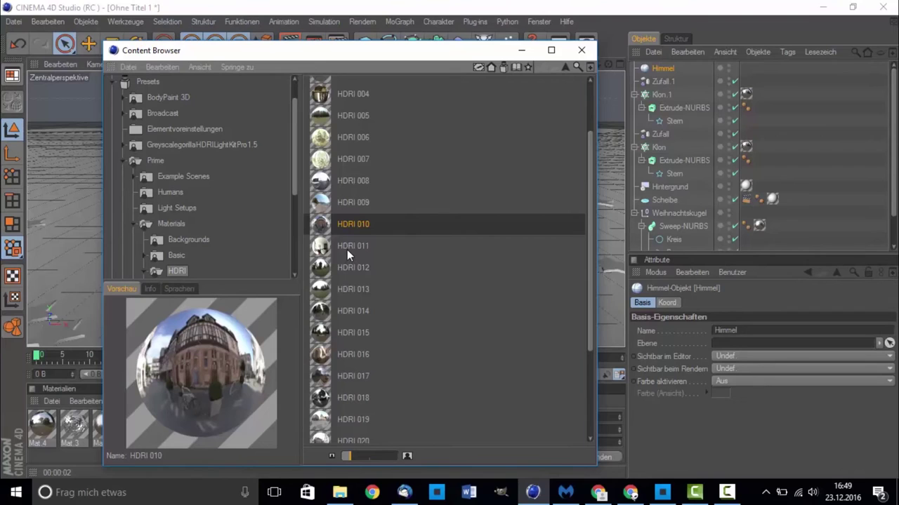
pyautogui.click(347, 250)
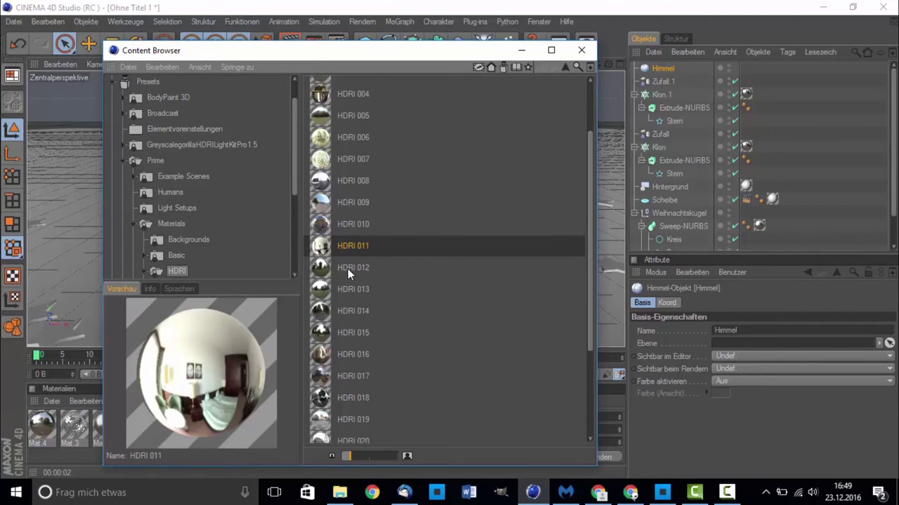
pyautogui.click(348, 269)
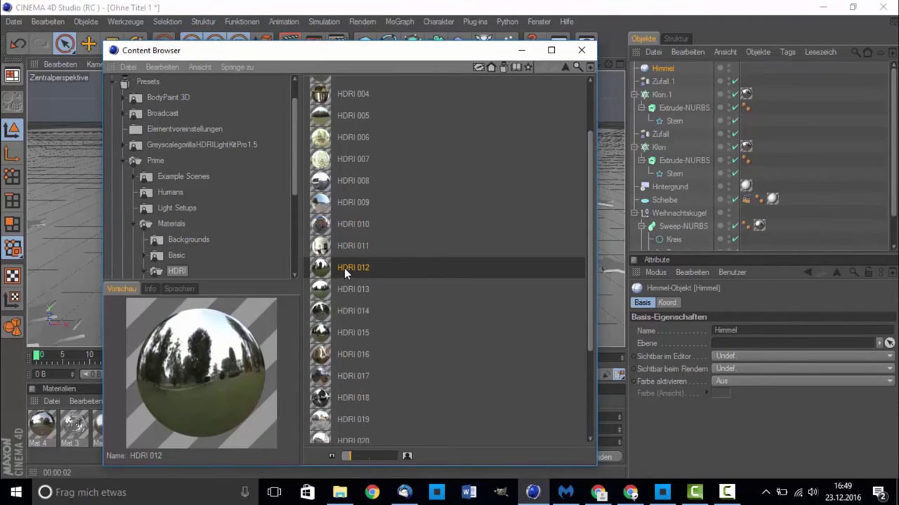
pyautogui.moveTo(398, 61); pyautogui.dragTo(498, 60)
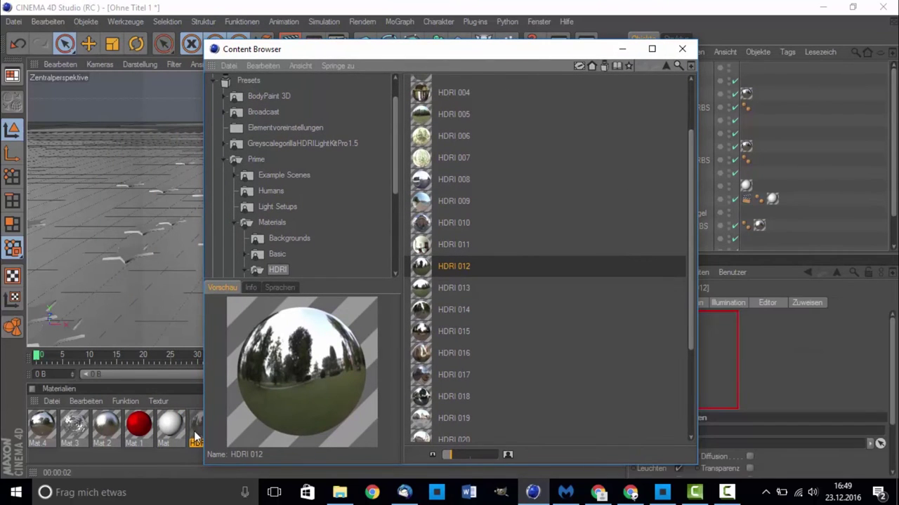
pyautogui.click(682, 49)
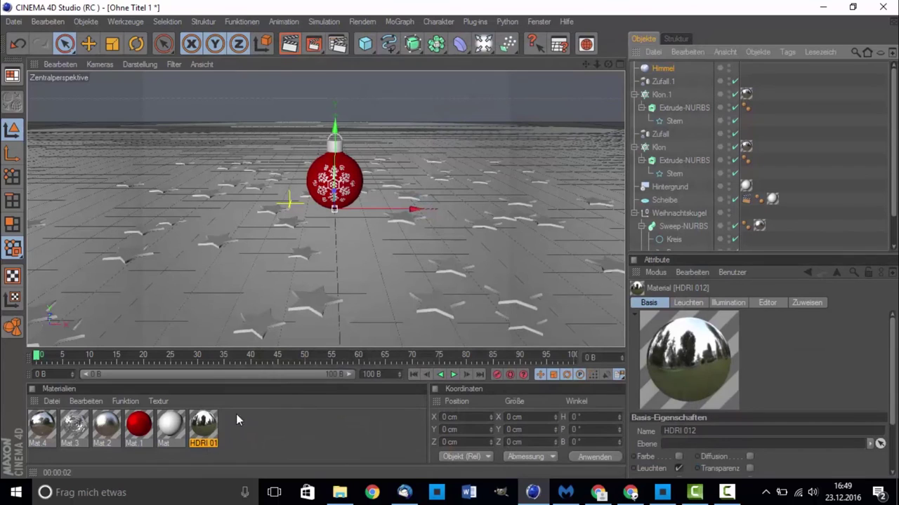
# Apply HDRI 012 to Himmel and add a Render tag with camera visibility turned off
pyautogui.moveTo(204, 428); pyautogui.dragTo(664, 70)
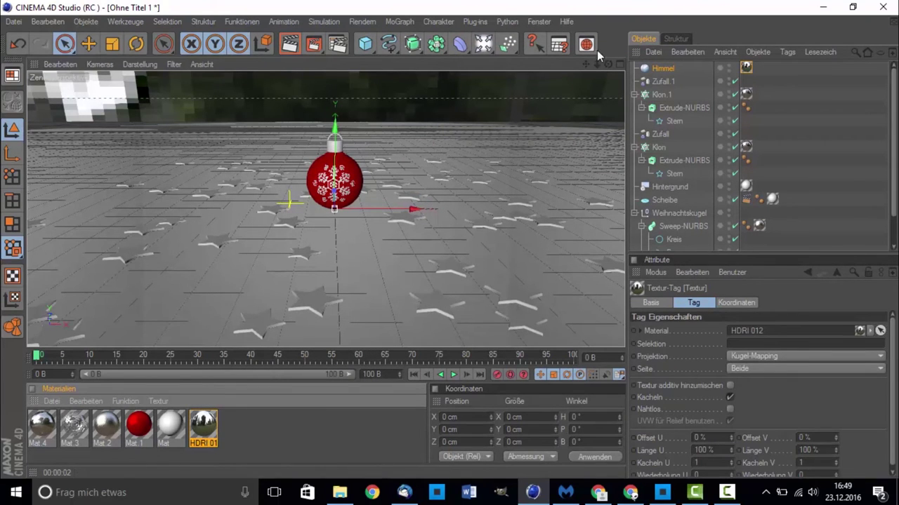
pyautogui.rightClick(662, 70)
pyautogui.moveTo(709, 61)
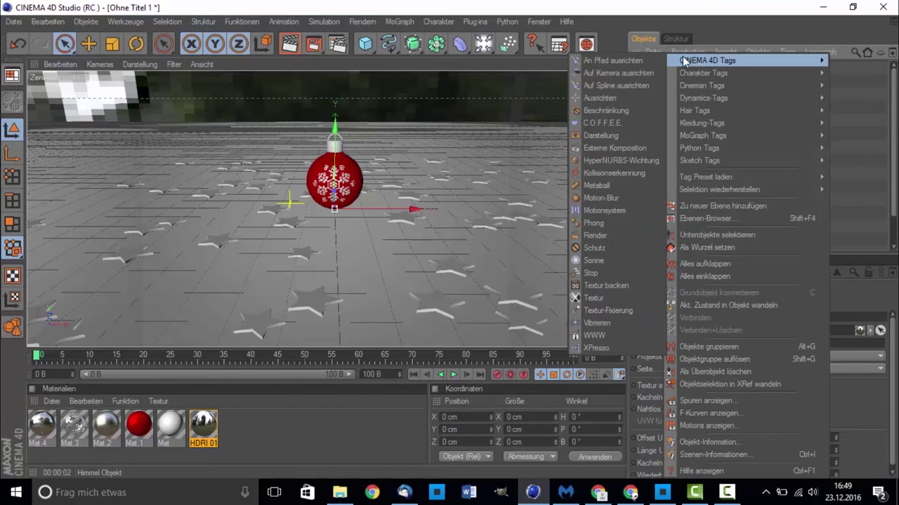
pyautogui.press('Escape')
pyautogui.rightClick(658, 70)
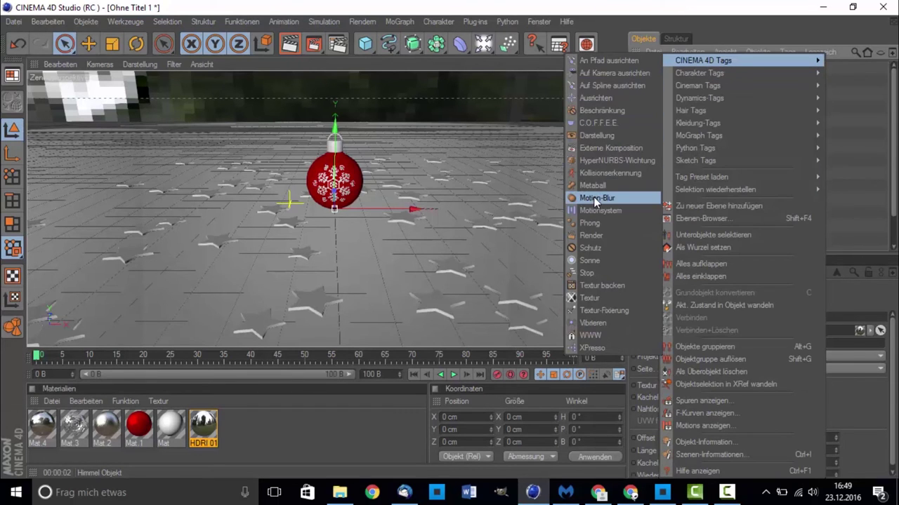
pyautogui.click(590, 238)
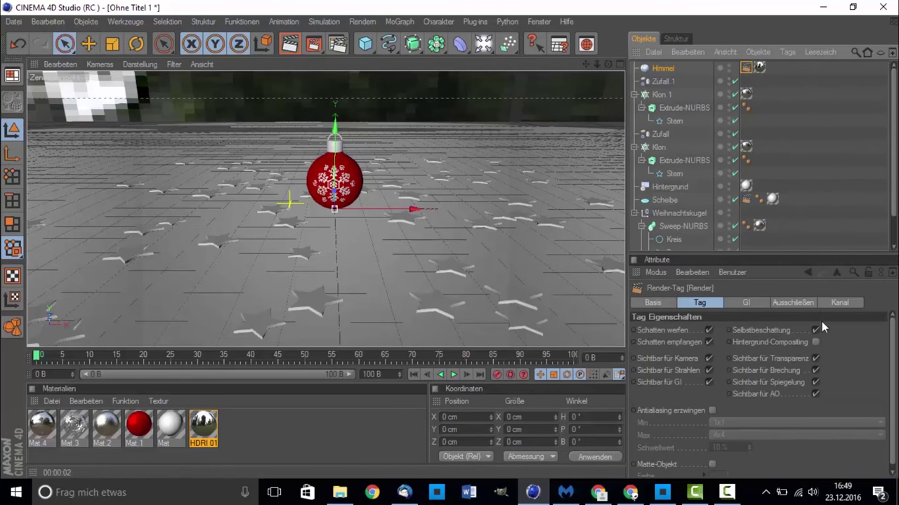
pyautogui.click(709, 359)
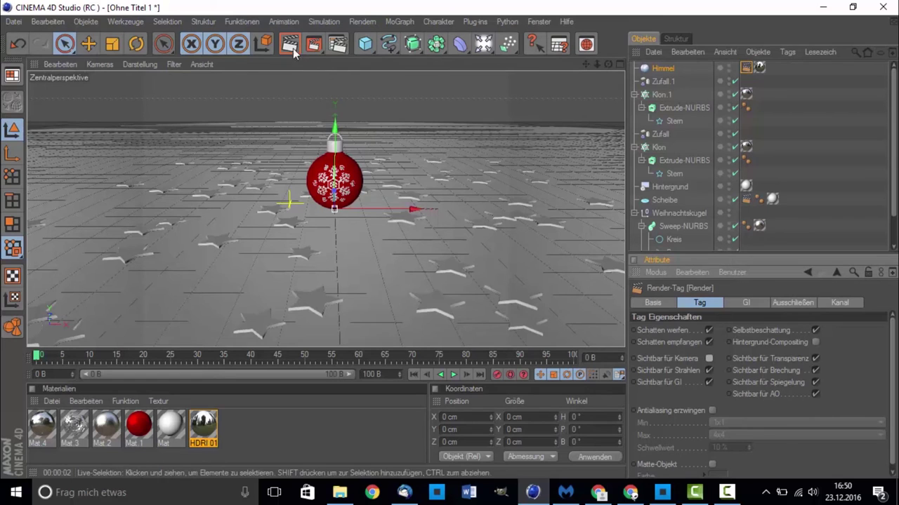
# Add the Ambient Occlusion and Global Illumination effects in Render Settings
pyautogui.click(338, 45)
pyautogui.click(120, 237)
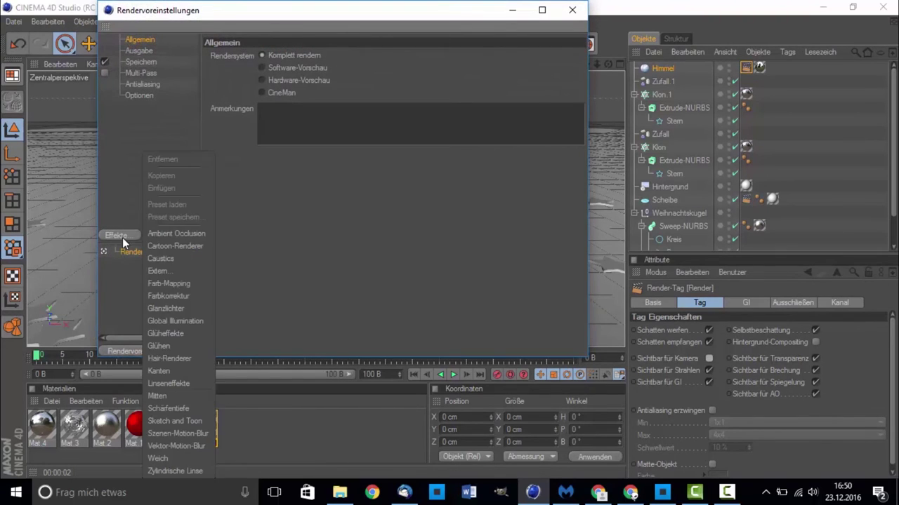
pyautogui.click(176, 234)
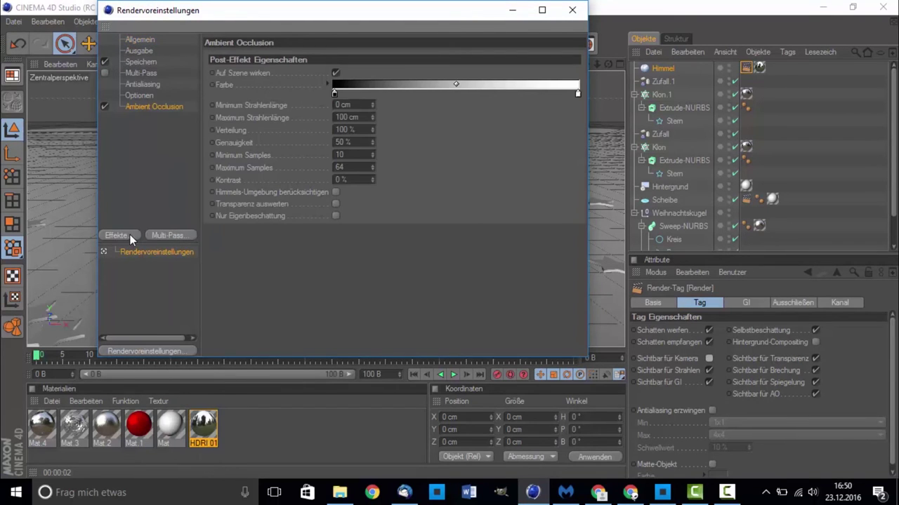
pyautogui.click(130, 235)
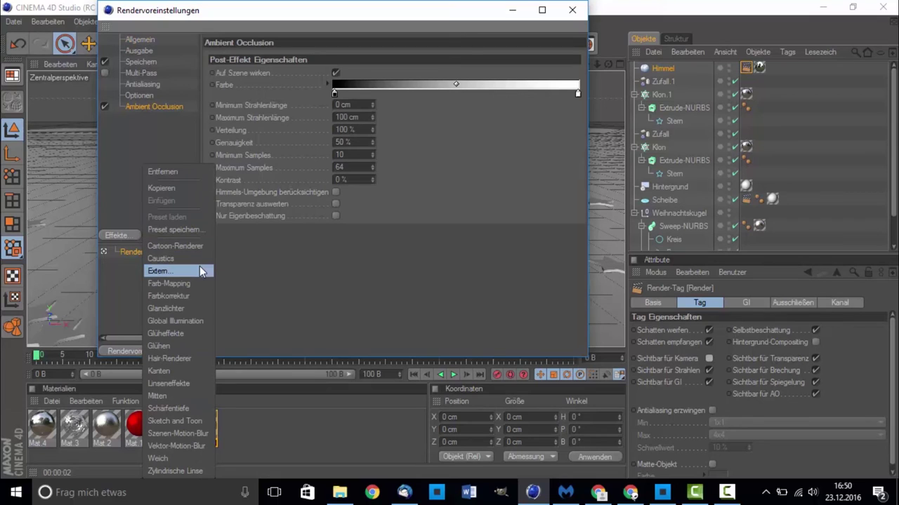
pyautogui.click(181, 320)
# Set GI mode to IC + QMC, with Niedrig samples and record density and Minimal smoothing
pyautogui.click(312, 83)
pyautogui.click(316, 140)
pyautogui.click(322, 55)
pyautogui.click(310, 82)
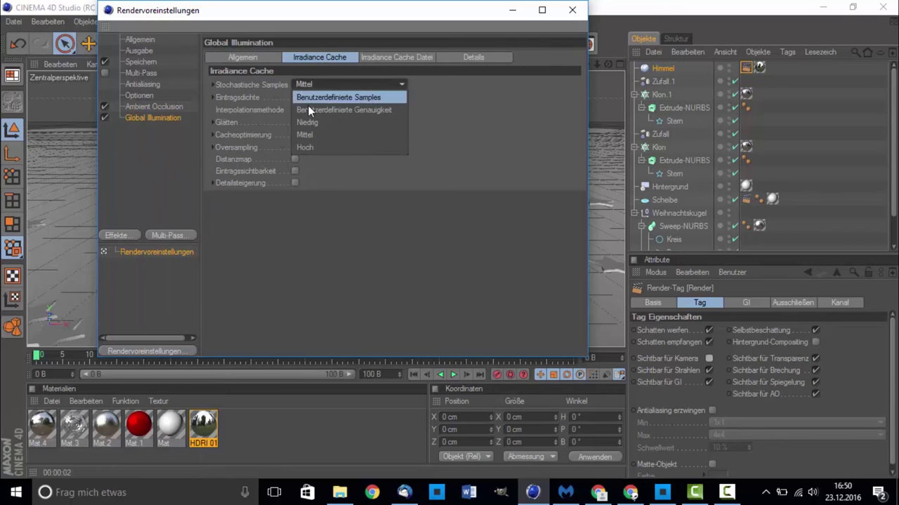
pyautogui.click(316, 119)
pyautogui.click(315, 96)
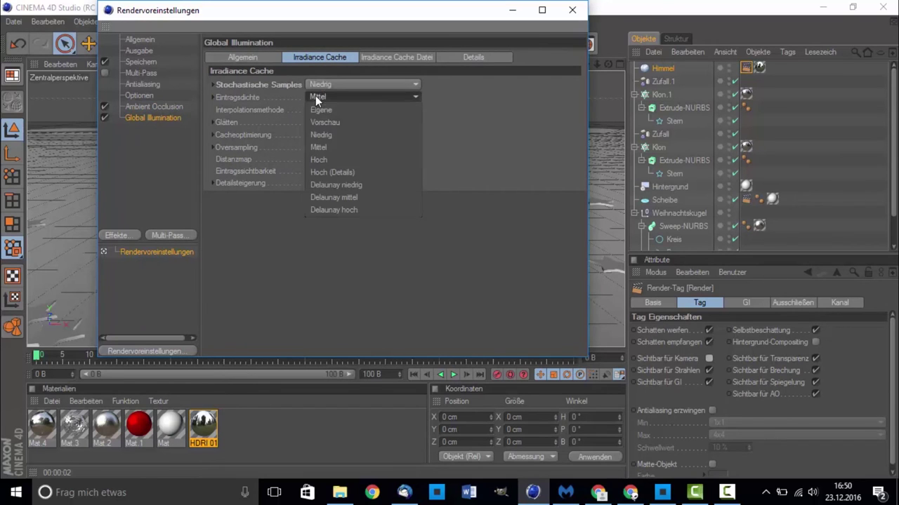
pyautogui.click(325, 136)
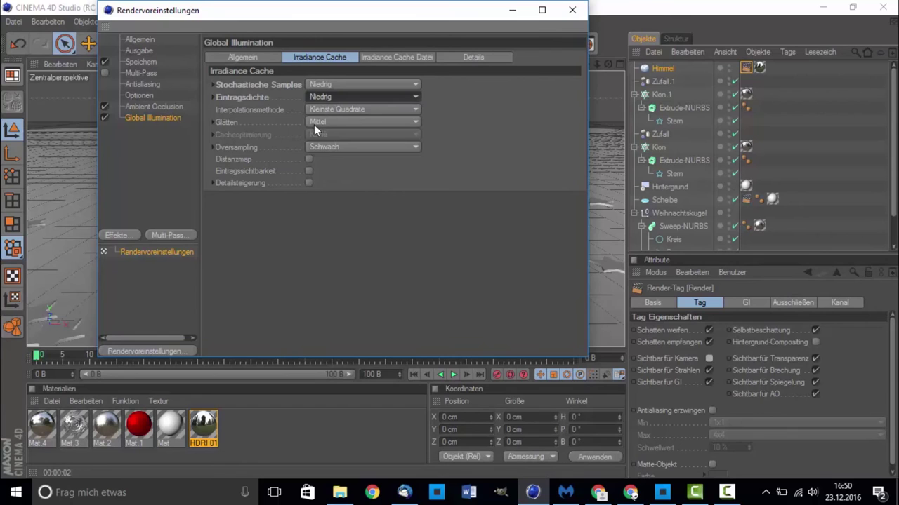
pyautogui.click(315, 123)
pyautogui.click(328, 148)
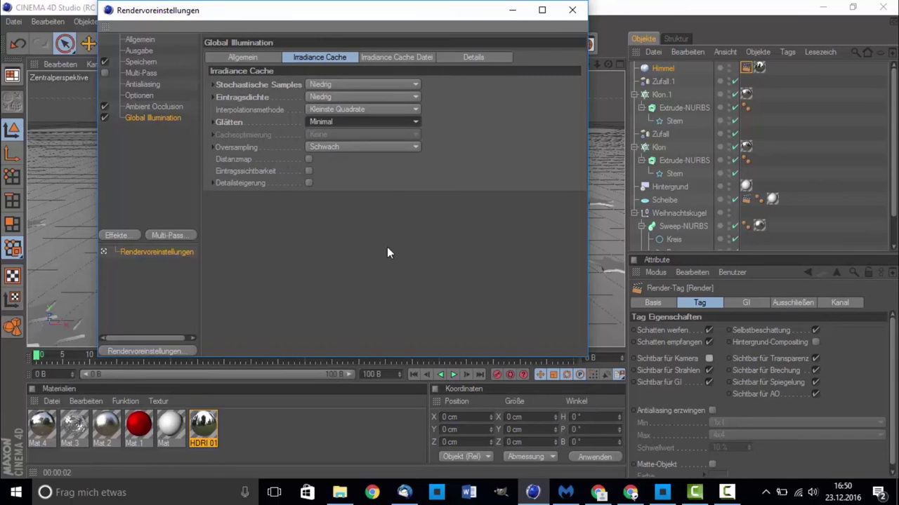
pyautogui.click(572, 10)
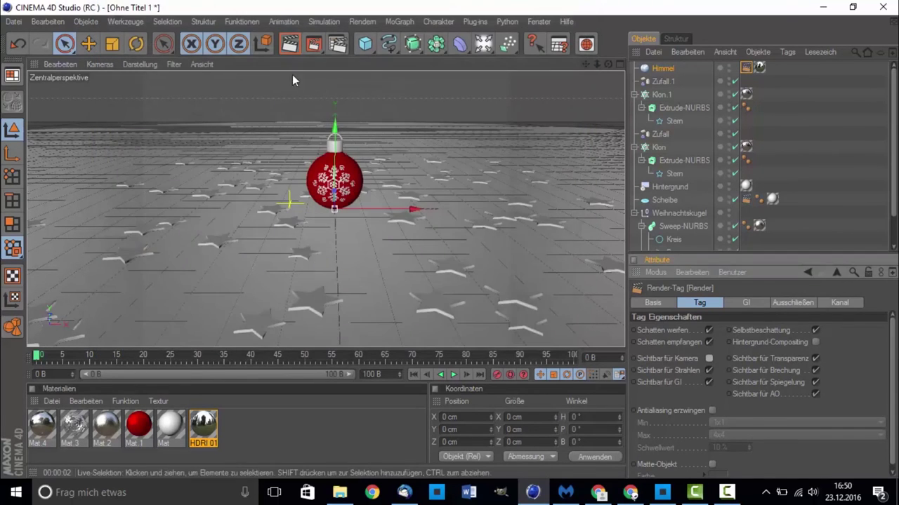
pyautogui.click(288, 45)
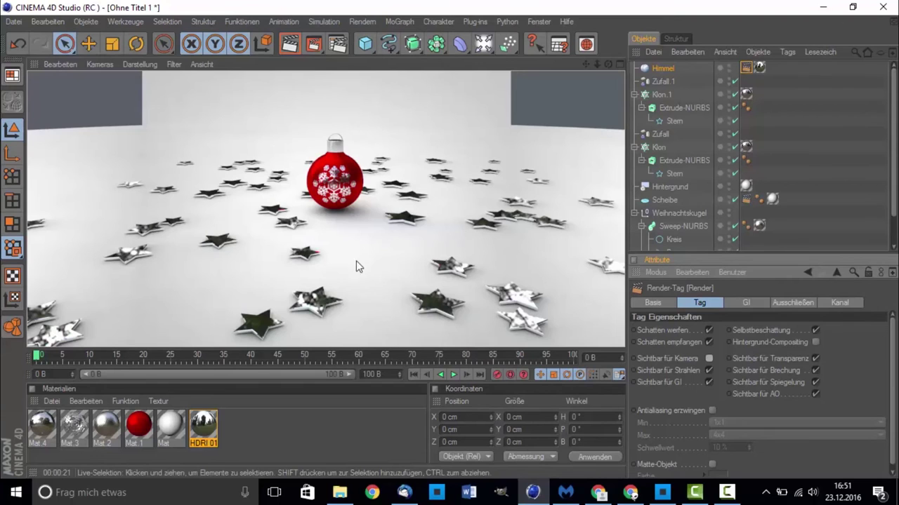
pyautogui.click(243, 426)
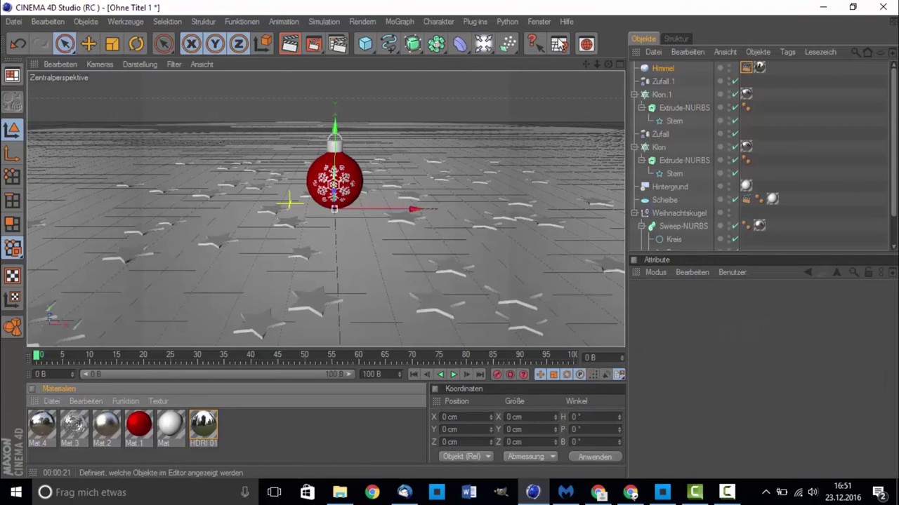
# Browse the Content Browser HDRI presets and pick HDRI 001
pyautogui.click(560, 43)
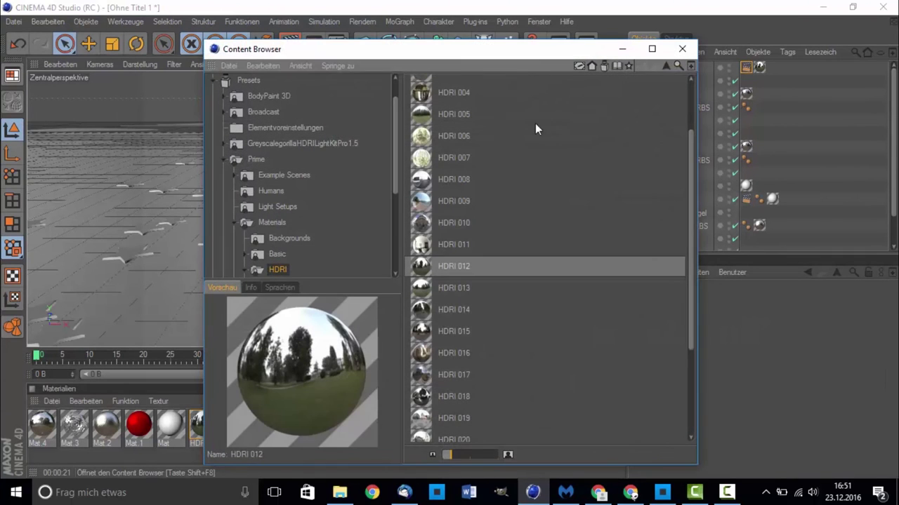
pyautogui.click(445, 226)
pyautogui.click(436, 246)
pyautogui.click(437, 288)
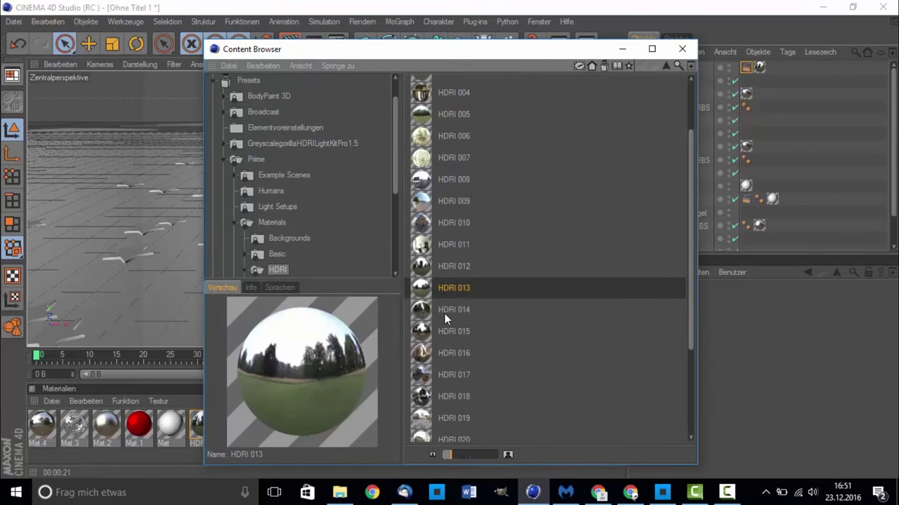
pyautogui.click(446, 312)
pyautogui.click(445, 275)
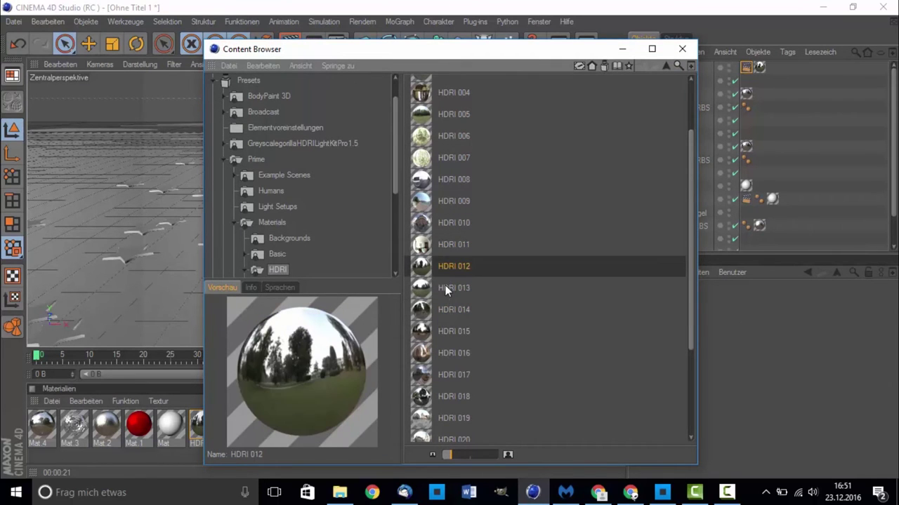
pyautogui.click(445, 290)
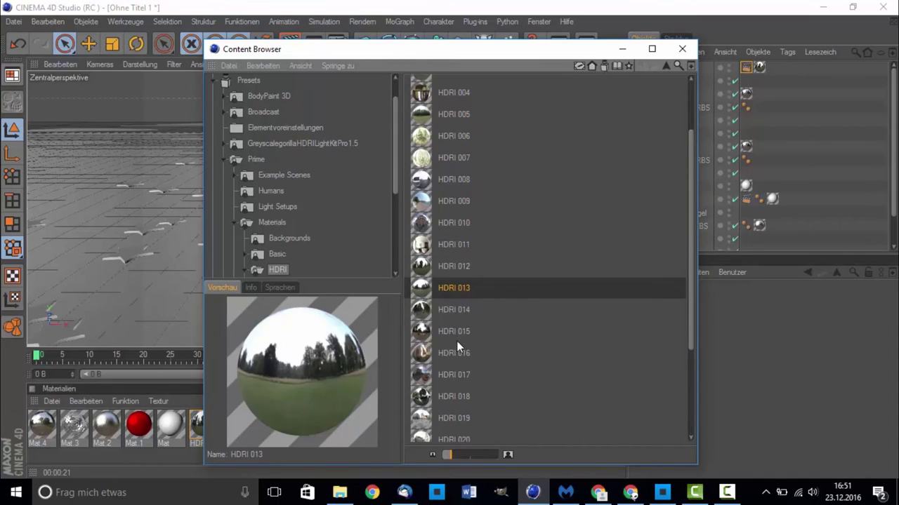
pyautogui.click(452, 374)
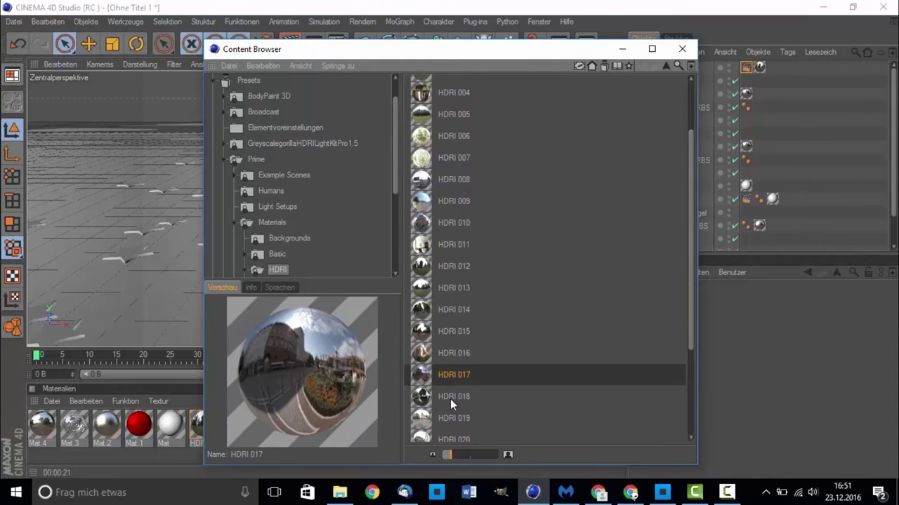
pyautogui.click(450, 398)
pyautogui.click(447, 414)
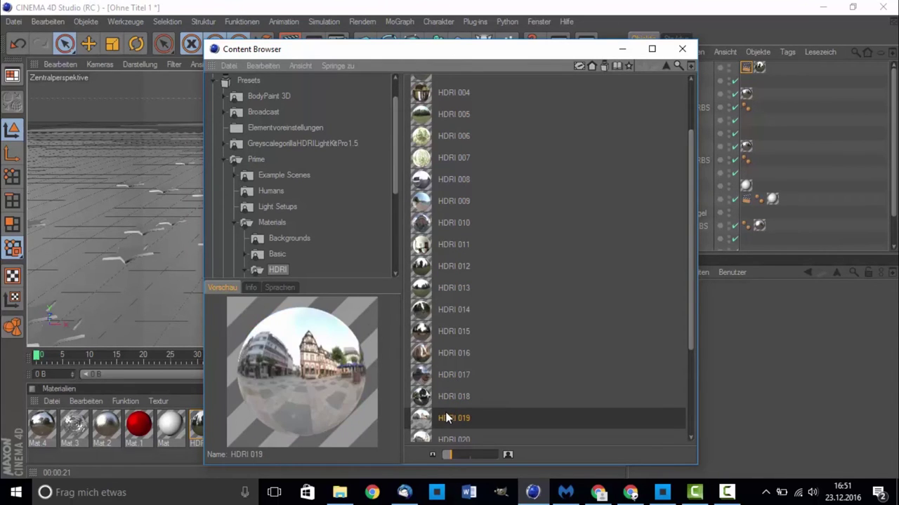
pyautogui.scroll(2, 457, 182)
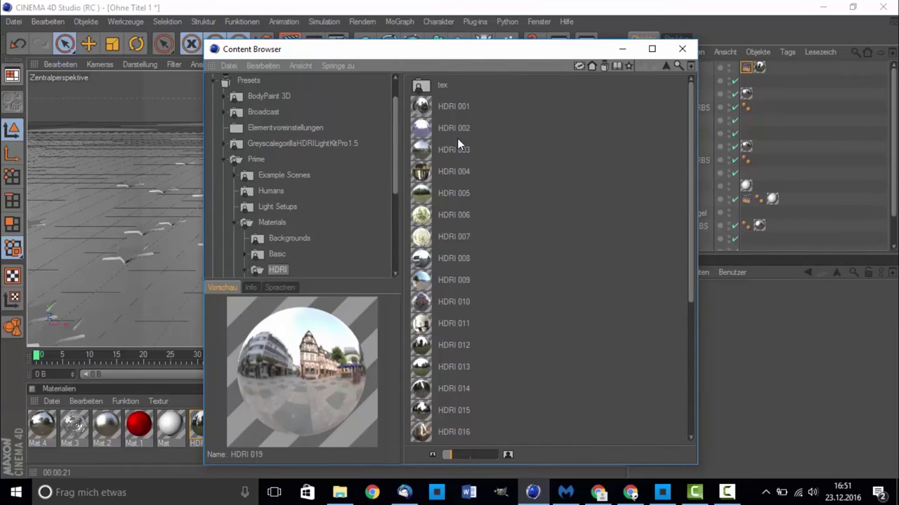
pyautogui.click(445, 189)
pyautogui.click(445, 170)
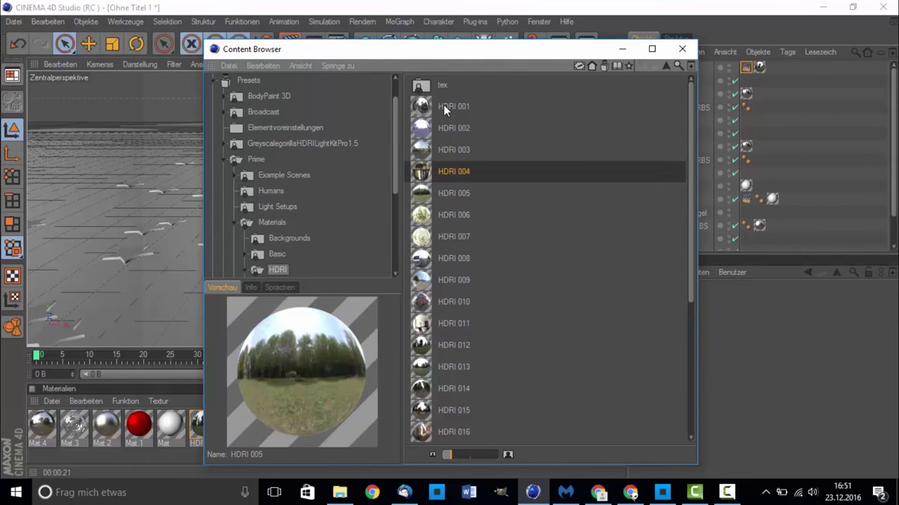
pyautogui.click(444, 105)
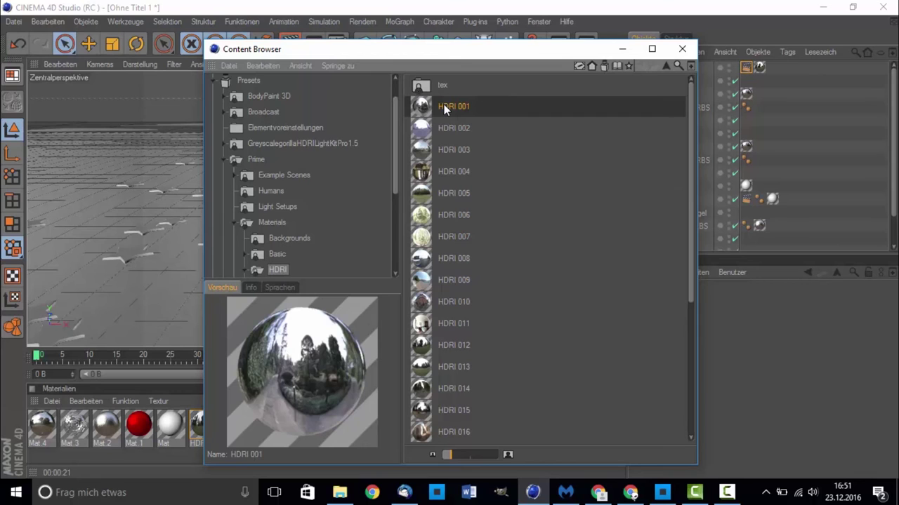
# Create a material from HDRI 001, apply it to the Himmel sky object, and render the view
pyautogui.moveTo(457, 54); pyautogui.dragTo(650, 31)
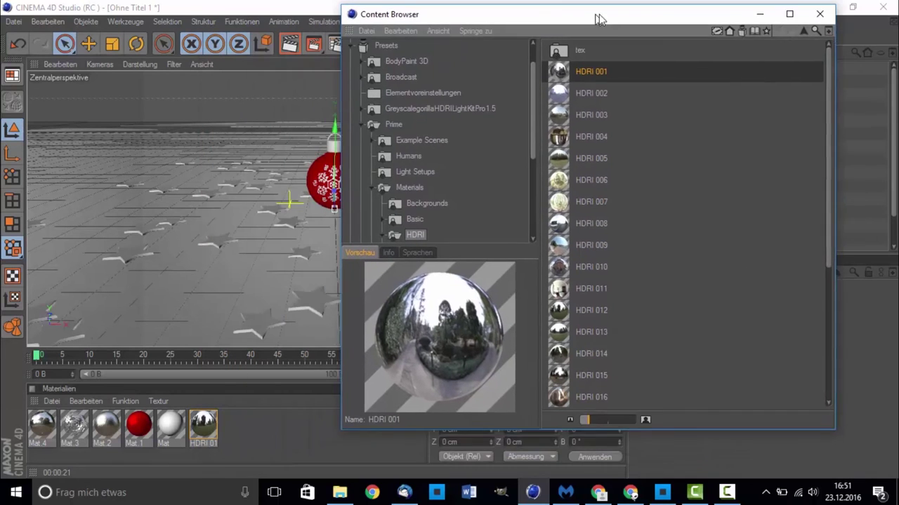
pyautogui.moveTo(621, 114); pyautogui.dragTo(306, 428)
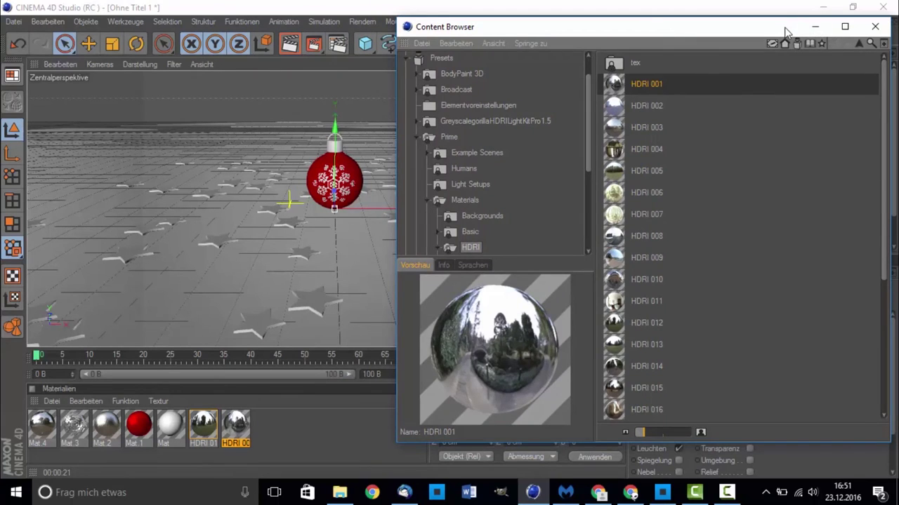
pyautogui.click(814, 26)
pyautogui.moveTo(236, 425); pyautogui.dragTo(762, 64)
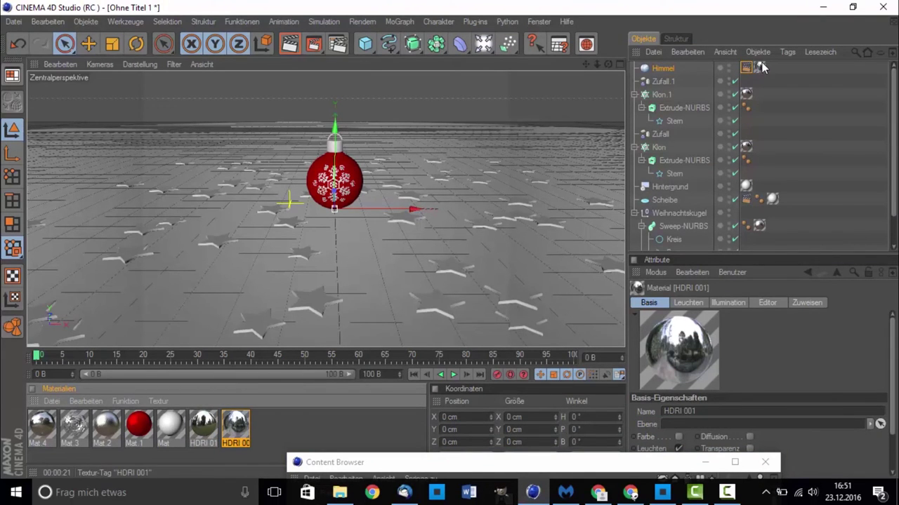
pyautogui.click(289, 43)
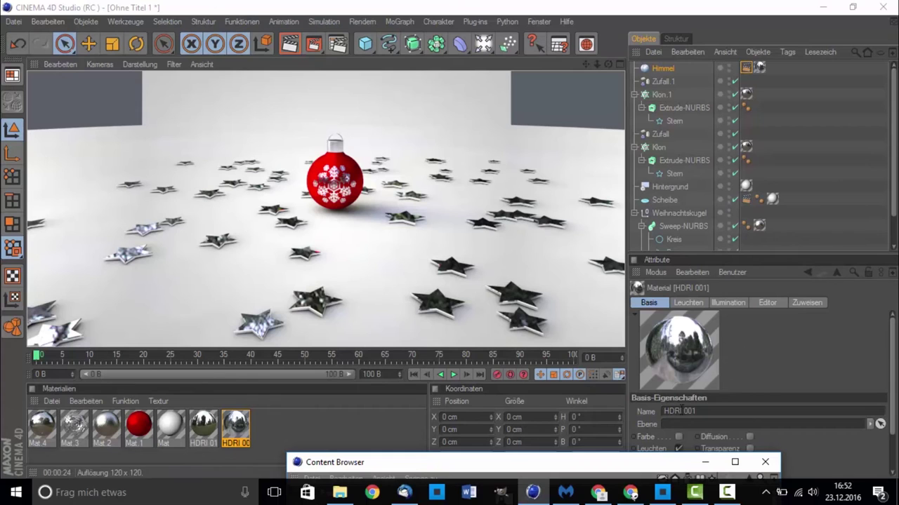
# Close the Content Browser and clear the rendered preview back to the unrendered editor view
pyautogui.moveTo(632, 462); pyautogui.dragTo(609, 261)
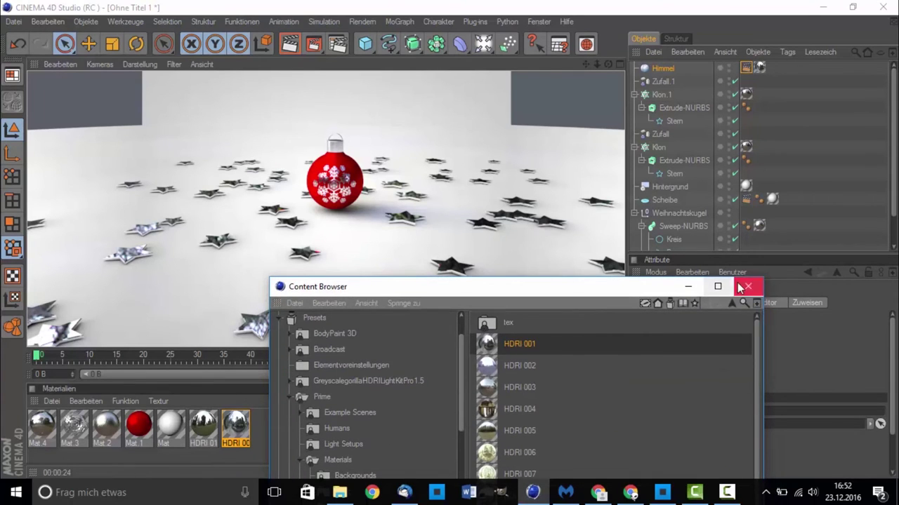
pyautogui.click(747, 287)
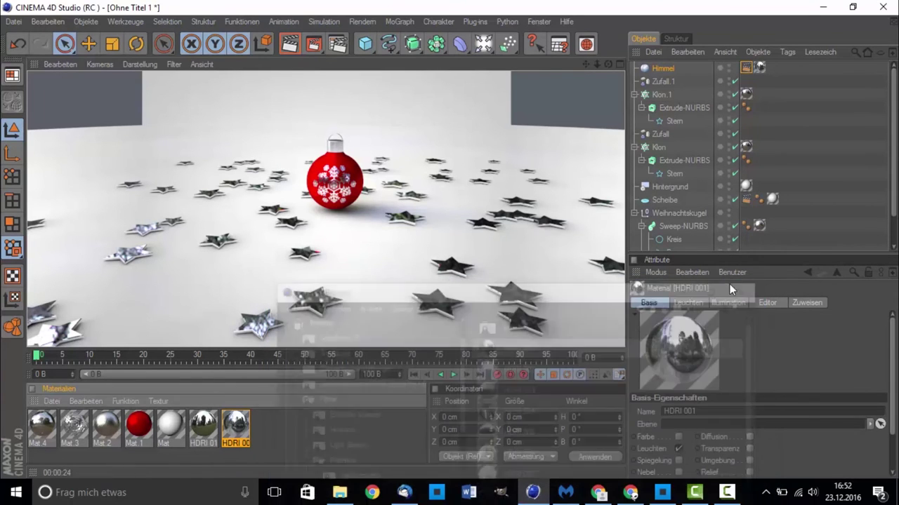
pyautogui.click(339, 174)
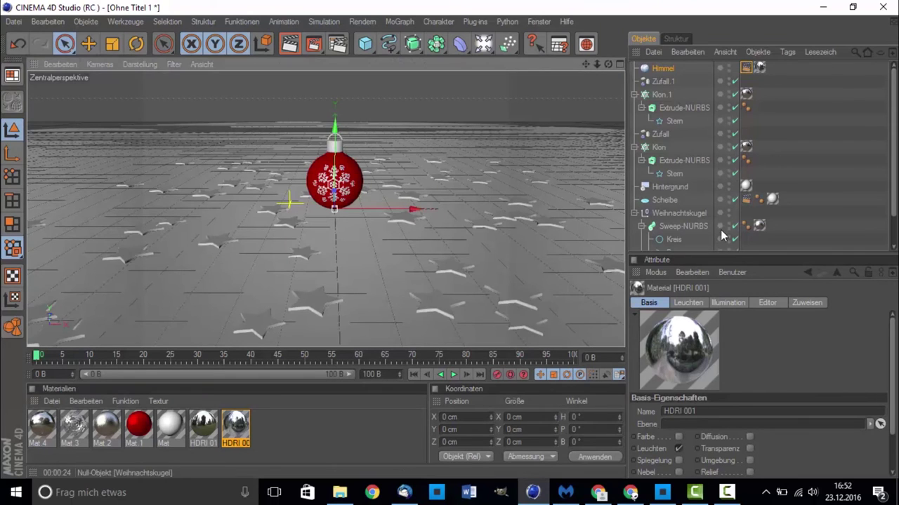
# Duplicate the Weihnachtskugel ornament group and move the copy to the left of the original
pyautogui.scroll(-3, 690, 116)
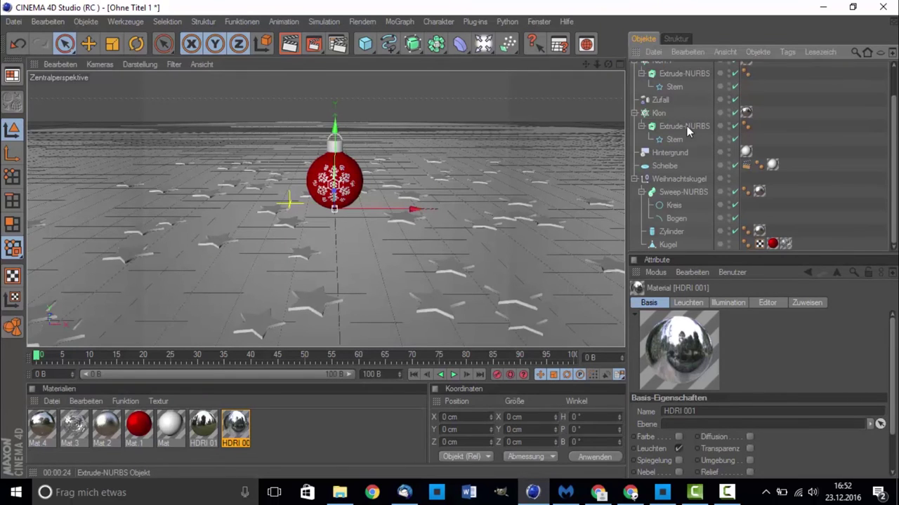
pyautogui.click(665, 245)
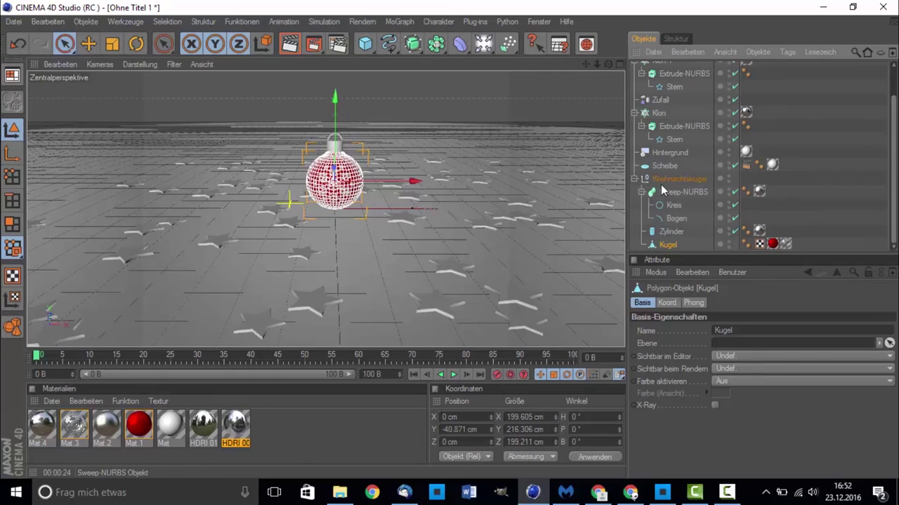
pyautogui.click(660, 181)
pyautogui.click(635, 181)
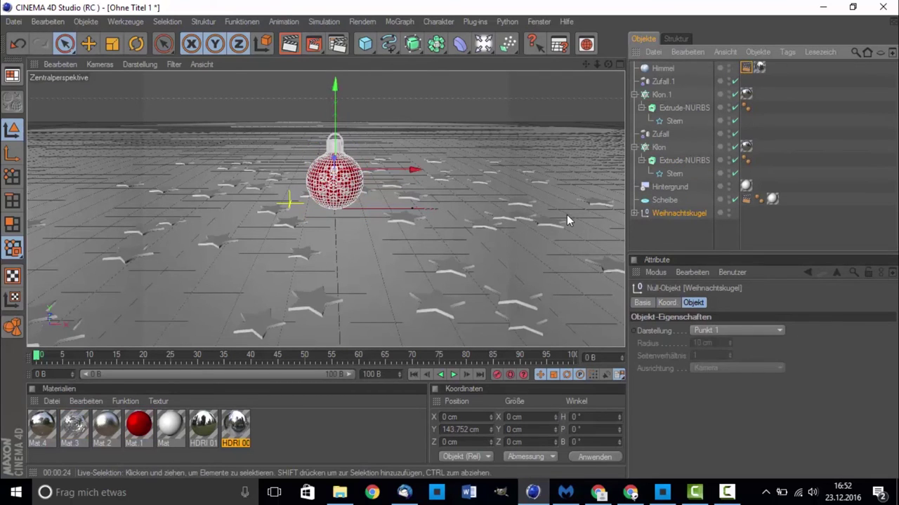
pyautogui.hotkey('ctrl', 'v')
pyautogui.moveTo(403, 170); pyautogui.dragTo(284, 169)
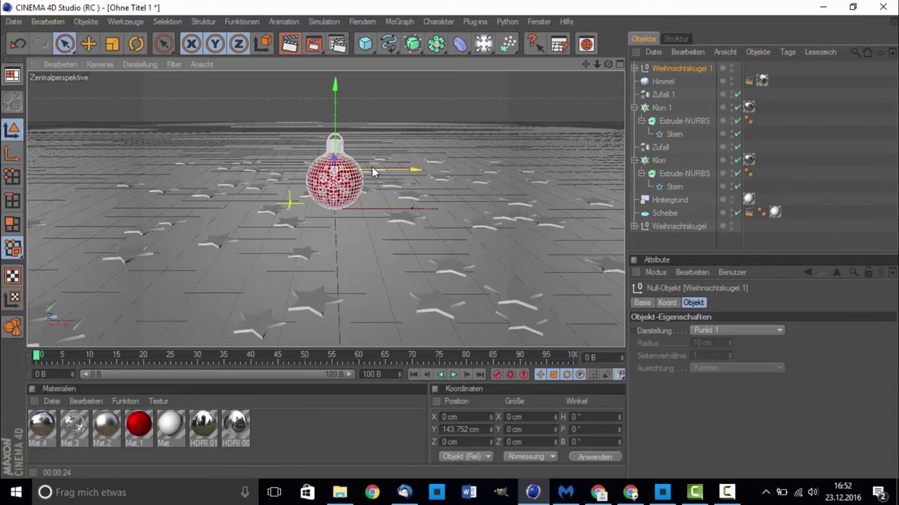
pyautogui.click(284, 170)
pyautogui.click(337, 167)
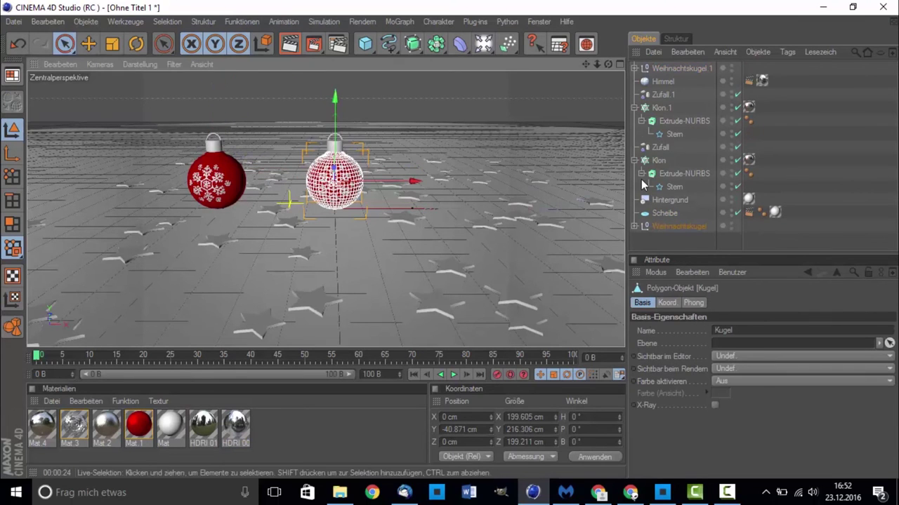
pyautogui.click(681, 68)
pyautogui.moveTo(246, 169); pyautogui.dragTo(181, 171)
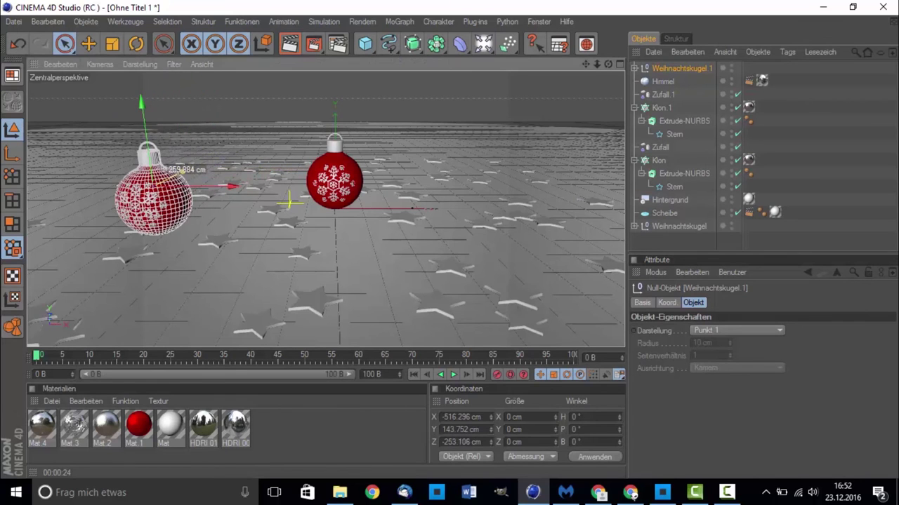
# Rotate the left copy on H and B and lower it onto the floor in the Vorne view
pyautogui.click(137, 44)
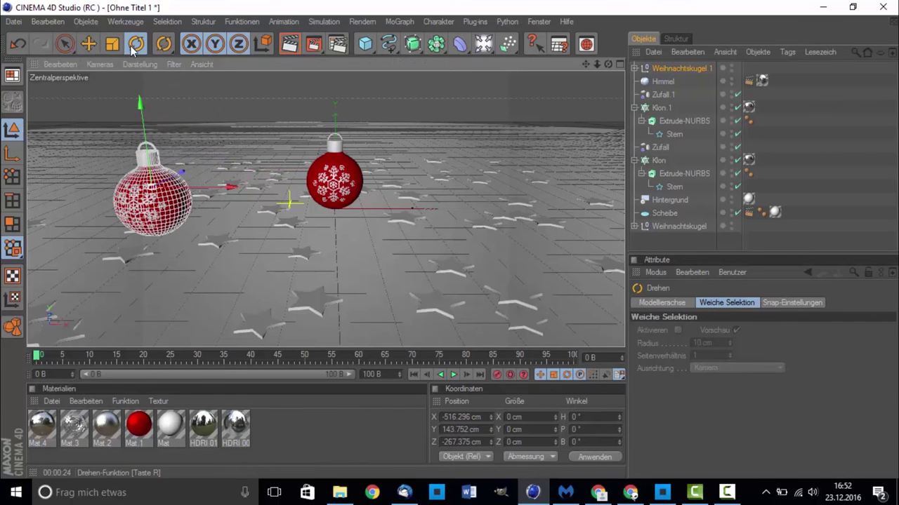
pyautogui.moveTo(199, 188)
pyautogui.mouseDown()
pyautogui.moveTo(190, 204)
pyautogui.moveTo(154, 200)
pyautogui.mouseUp()
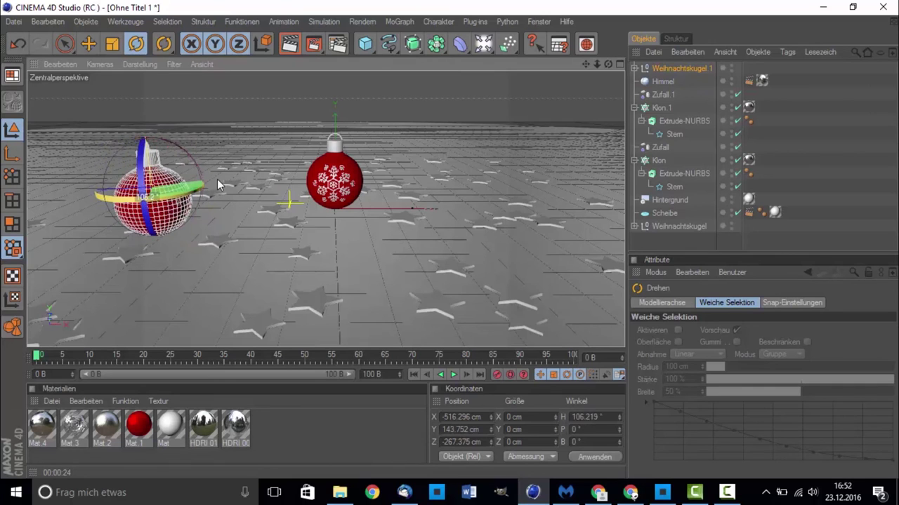
pyautogui.moveTo(186, 156)
pyautogui.mouseDown()
pyautogui.moveTo(197, 241)
pyautogui.moveTo(172, 275)
pyautogui.mouseUp()
pyautogui.middleClick(300, 207)
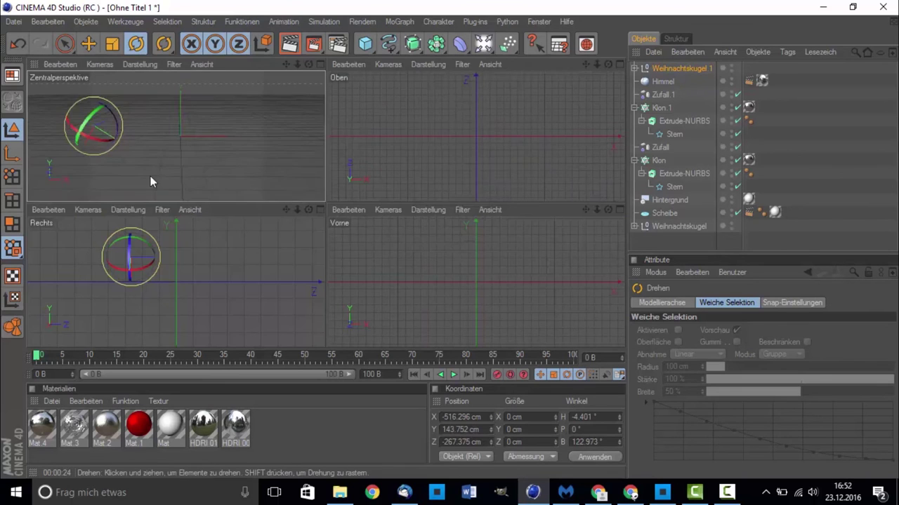
pyautogui.middleClick(403, 268)
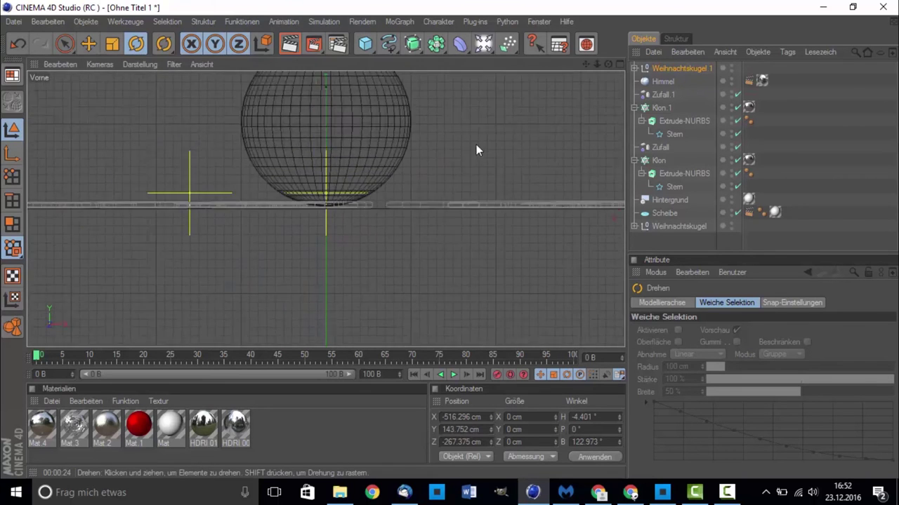
pyautogui.click(65, 44)
pyautogui.moveTo(216, 189); pyautogui.dragTo(265, 220)
pyautogui.middleClick(171, 114)
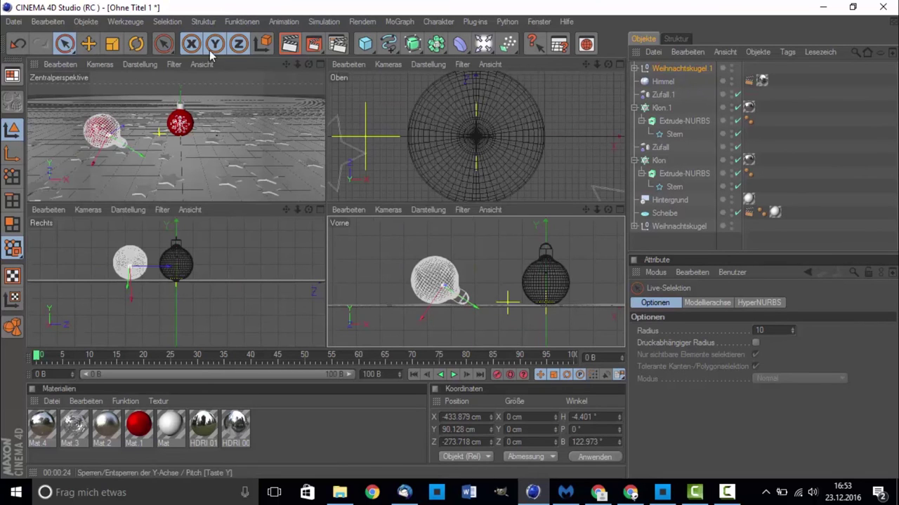
# Duplicate the original ornament and place the new copy on the right
pyautogui.click(664, 226)
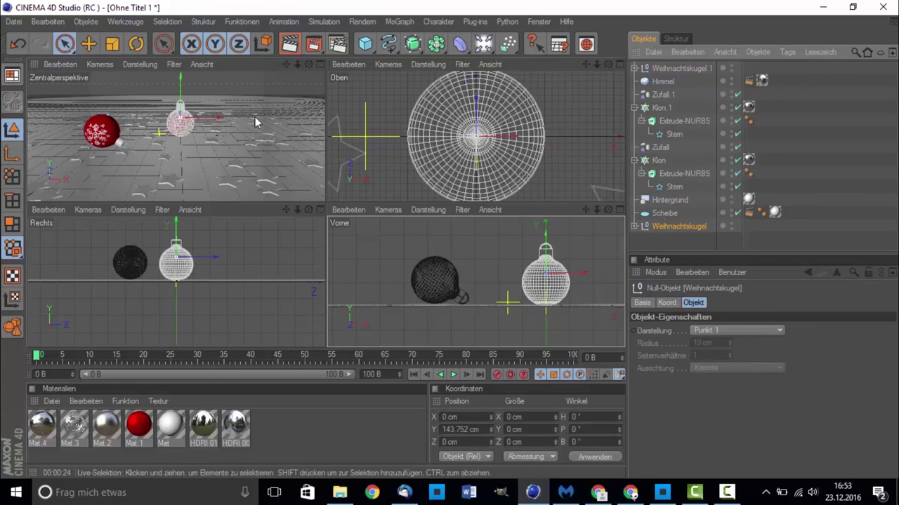
pyautogui.middleClick(246, 111)
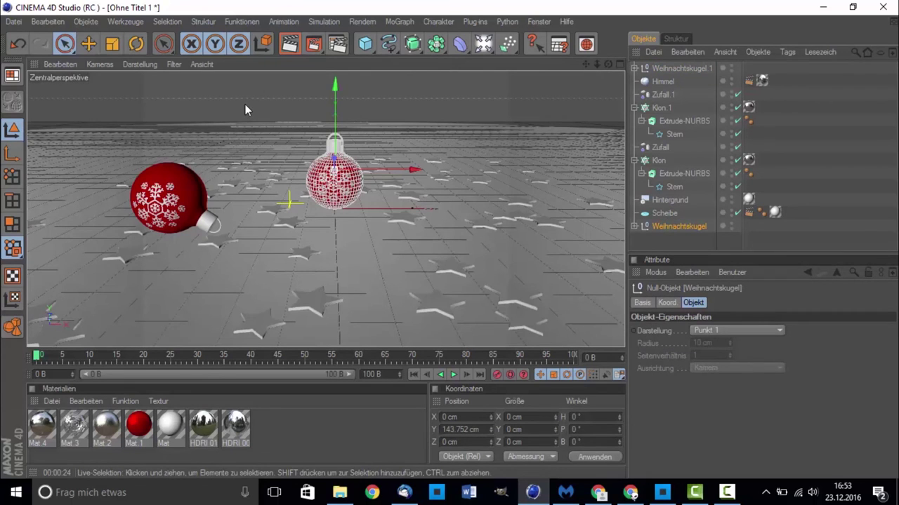
pyautogui.hotkey('ctrl', 'c')
pyautogui.hotkey('ctrl', 'v')
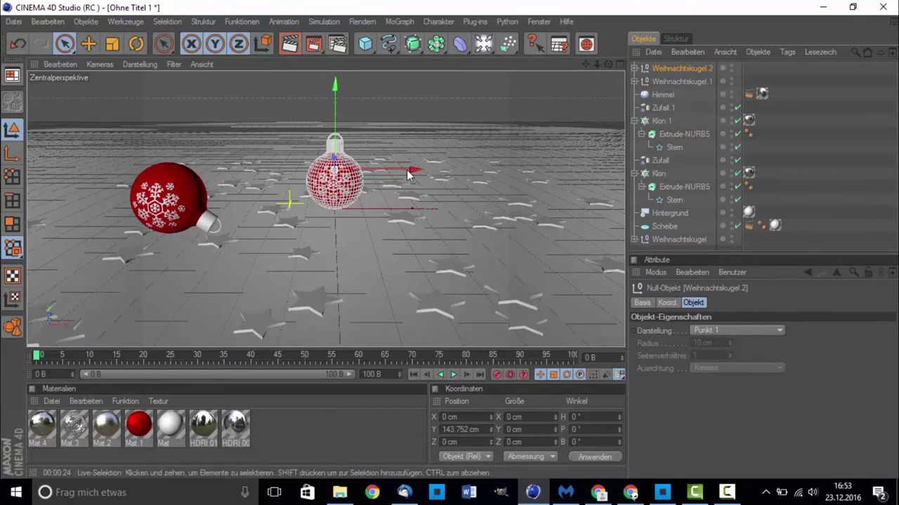
pyautogui.moveTo(414, 169); pyautogui.dragTo(447, 169)
pyautogui.moveTo(348, 154)
pyautogui.mouseDown()
pyautogui.moveTo(445, 152)
pyautogui.moveTo(496, 185)
pyautogui.mouseUp()
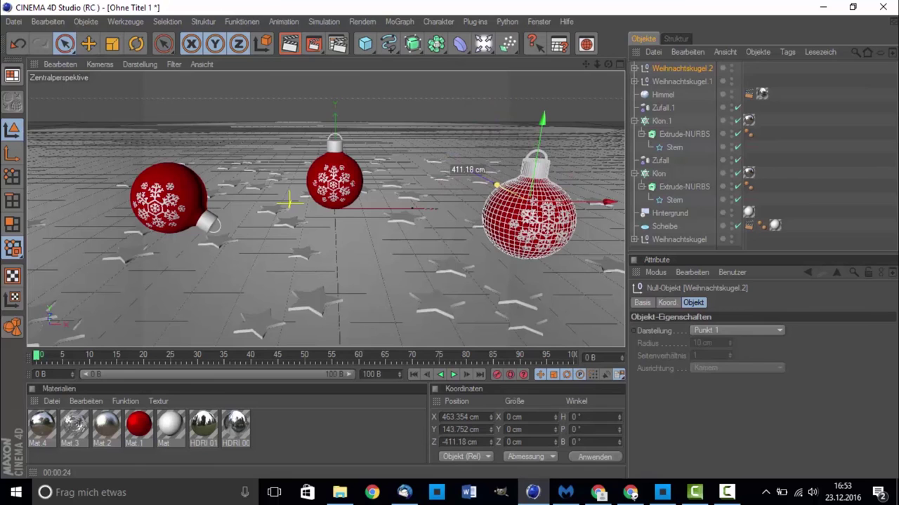
pyautogui.moveTo(582, 204); pyautogui.dragTo(552, 204)
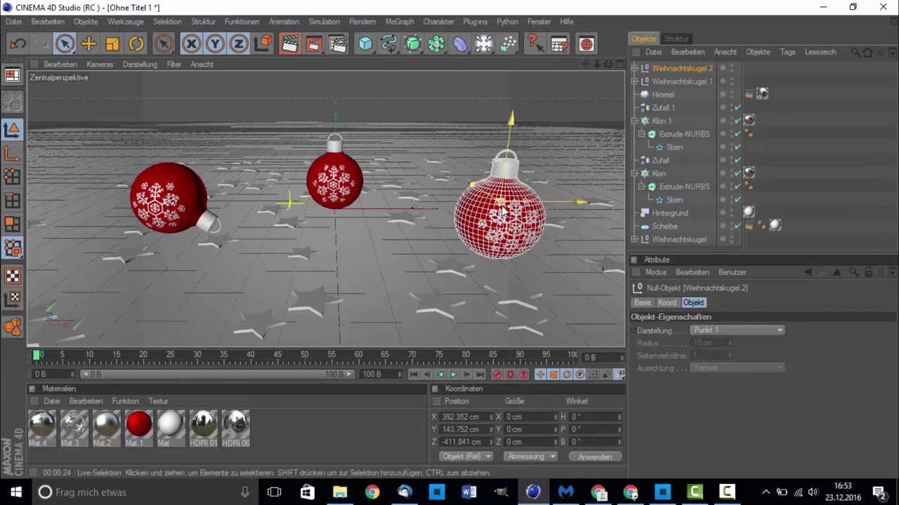
pyautogui.moveTo(581, 202); pyautogui.dragTo(576, 202)
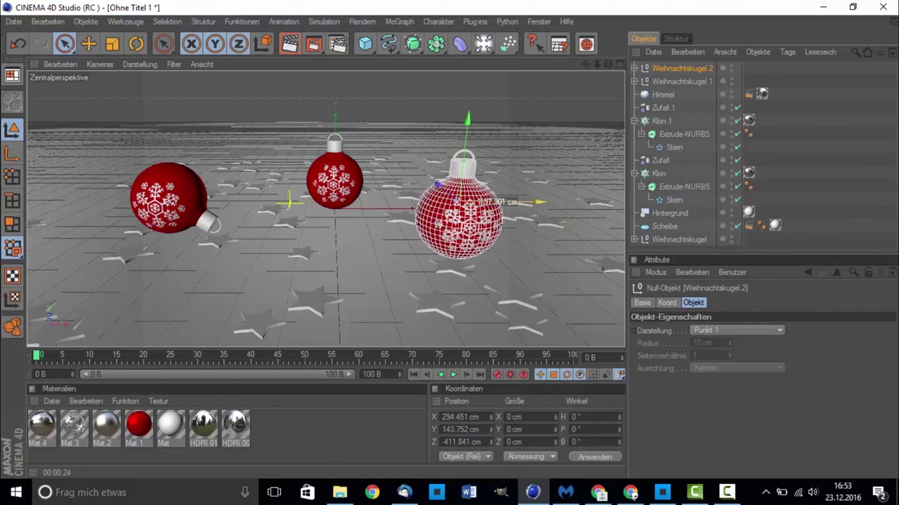
# Move the middle ornament group to the left and further back
pyautogui.click(340, 171)
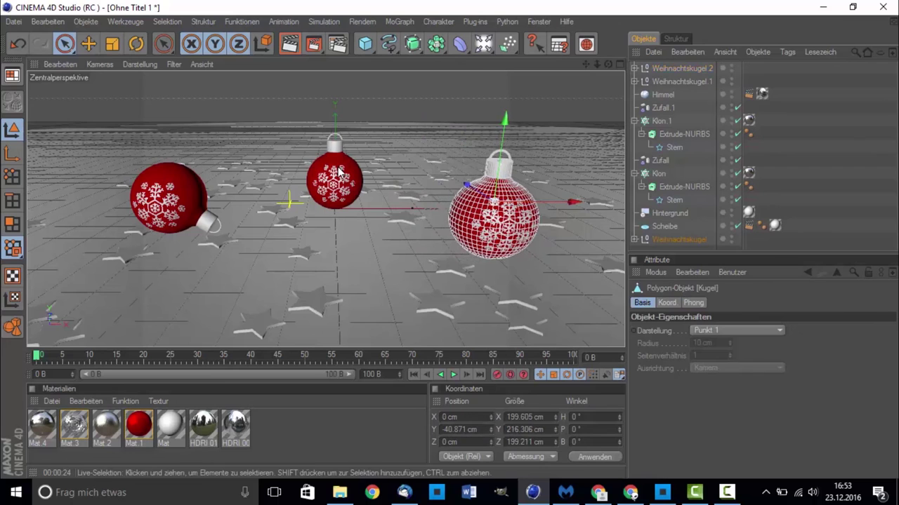
pyautogui.click(677, 240)
pyautogui.moveTo(343, 168)
pyautogui.mouseDown()
pyautogui.moveTo(290, 165)
pyautogui.moveTo(288, 88)
pyautogui.moveTo(299, 151)
pyautogui.mouseUp()
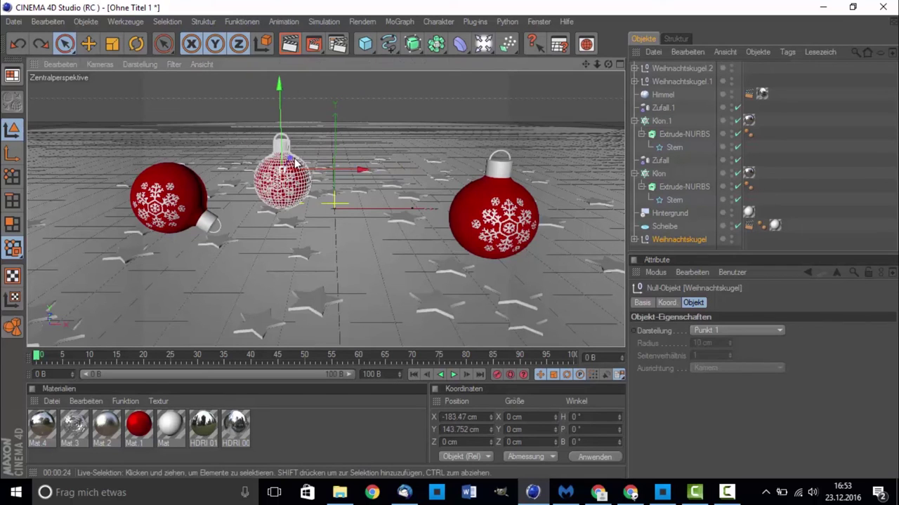
pyautogui.moveTo(300, 151); pyautogui.dragTo(296, 160)
# Slide Weihnachtskugel.2 left toward the centre, to X 297.557 cm, and frame it in view
pyautogui.click(513, 220)
pyautogui.click(682, 70)
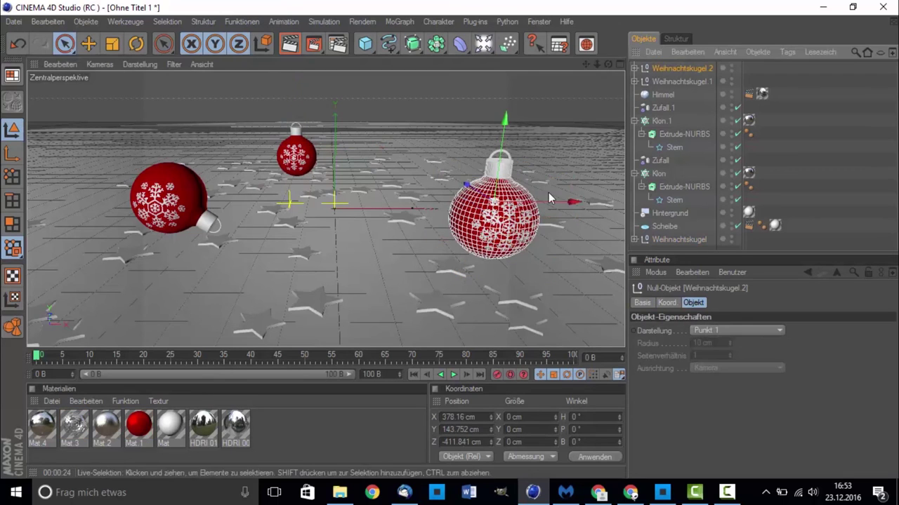
pyautogui.moveTo(550, 201); pyautogui.dragTo(538, 203)
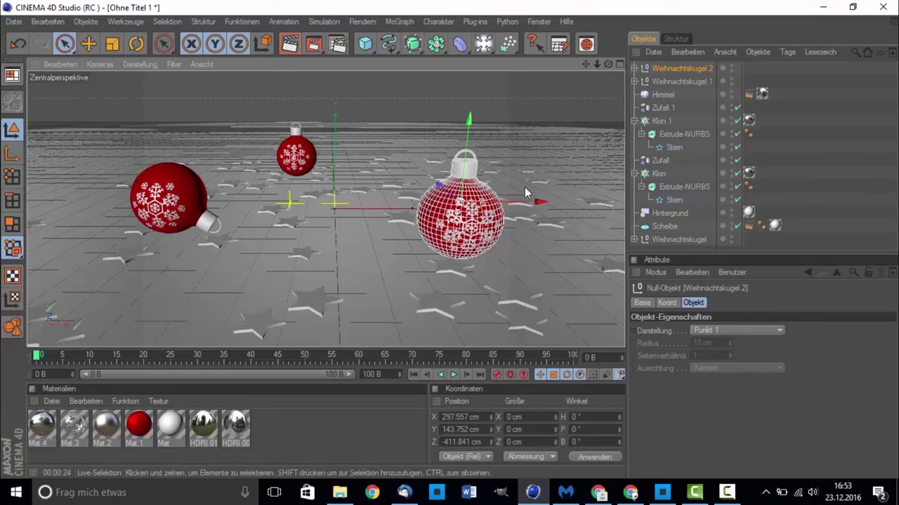
pyautogui.scroll(3, 524, 185)
pyautogui.scroll(2, 525, 180)
pyautogui.moveTo(585, 64); pyautogui.dragTo(393, 67)
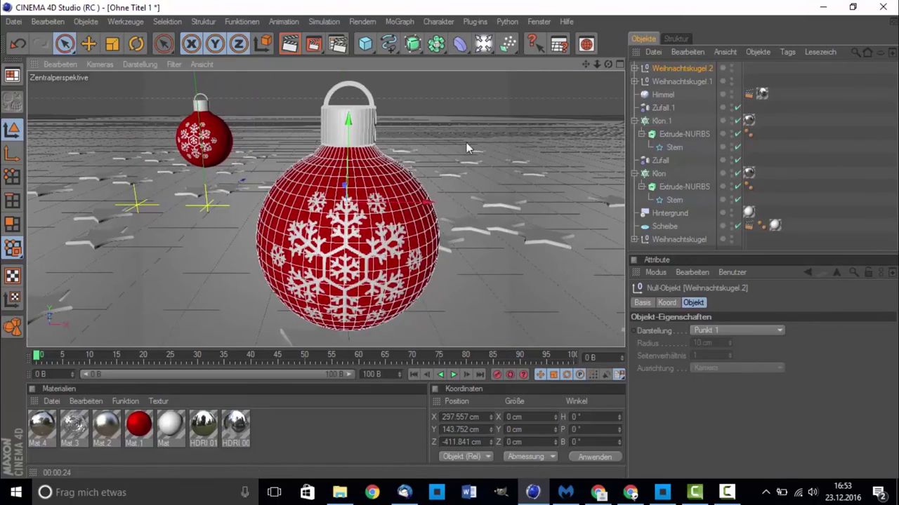
pyautogui.scroll(3, 467, 143)
pyautogui.click(451, 130)
pyautogui.scroll(-2, 451, 130)
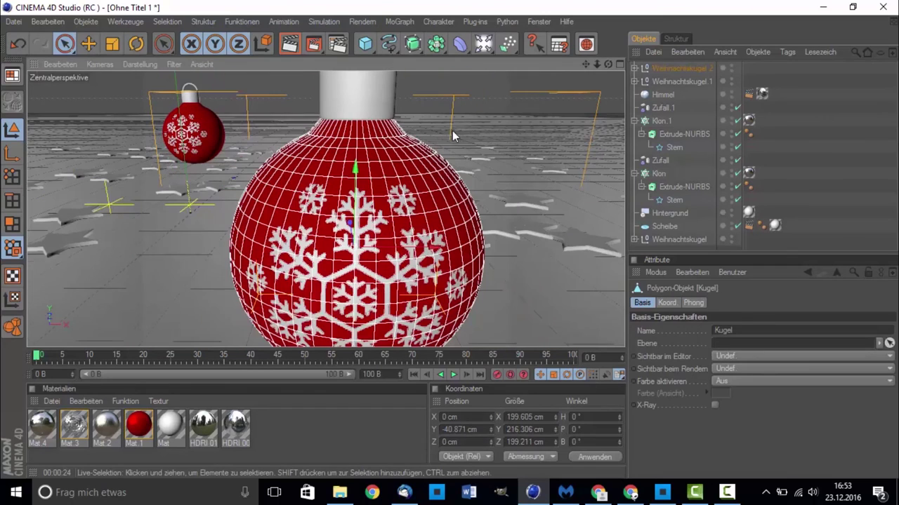
# Paste a copy of Weihnachtskugel.2's Kugel sphere as a separate top-level object
pyautogui.click(635, 68)
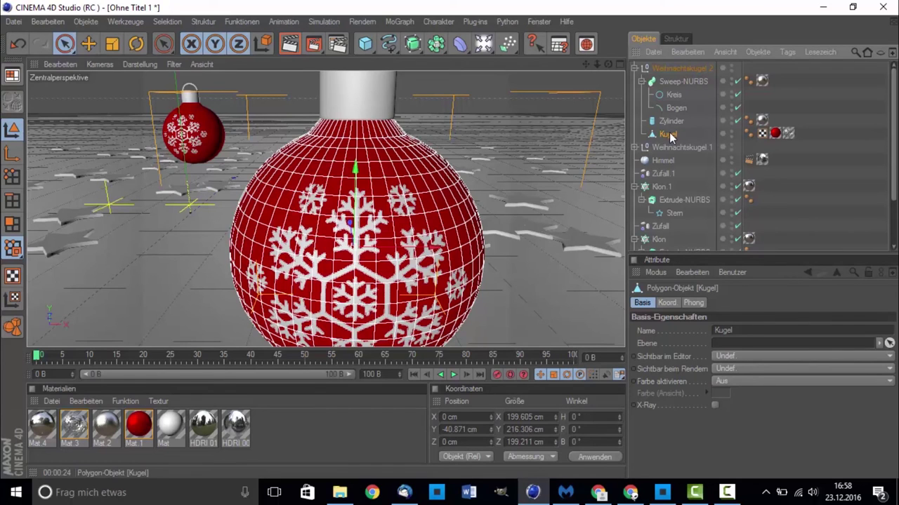
pyautogui.hotkey('ctrl', 'c')
pyautogui.hotkey('ctrl', 'v')
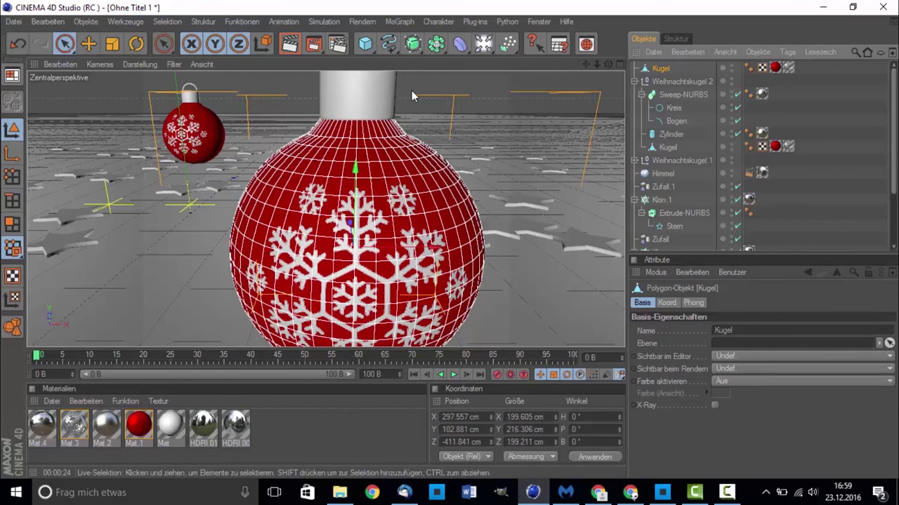
# Add a PolyFX object nested under the copied Kugel sphere, with PolyFX selected for effectors
pyautogui.click(404, 26)
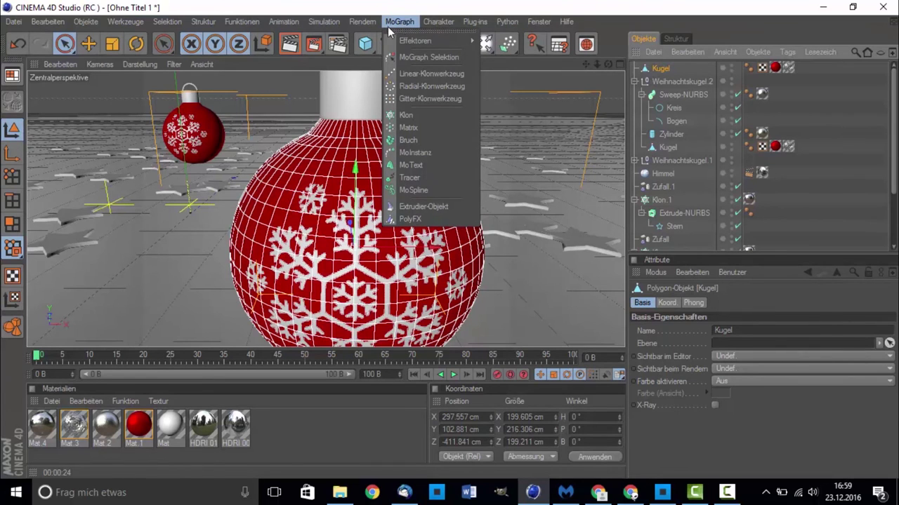
pyautogui.click(413, 219)
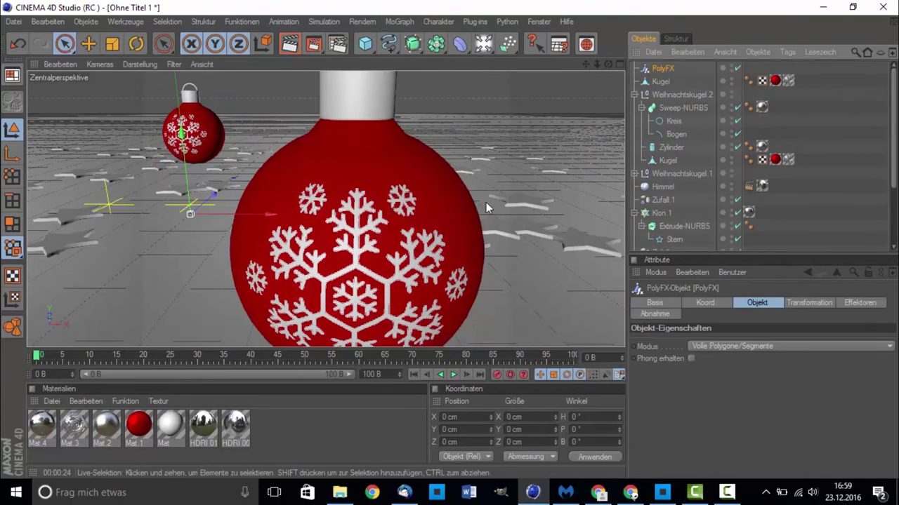
pyautogui.moveTo(663, 70); pyautogui.dragTo(664, 82)
pyautogui.click(660, 68)
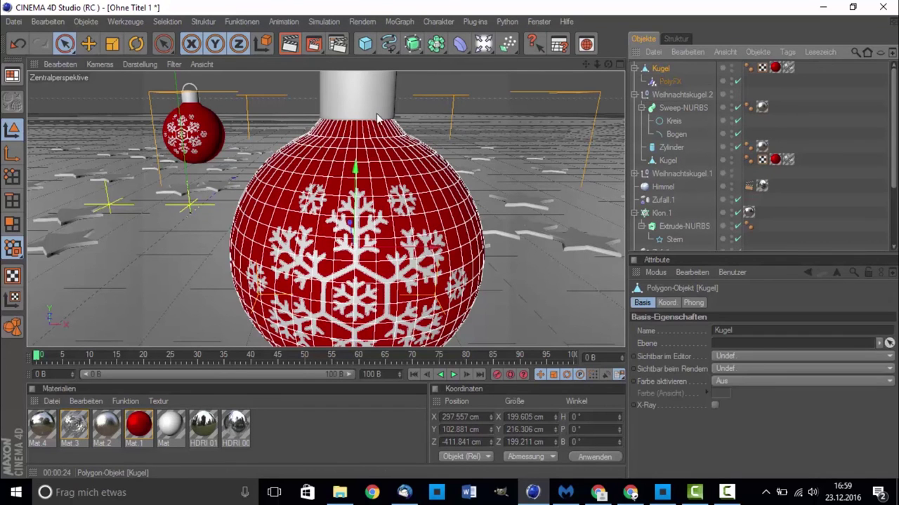
pyautogui.click(399, 22)
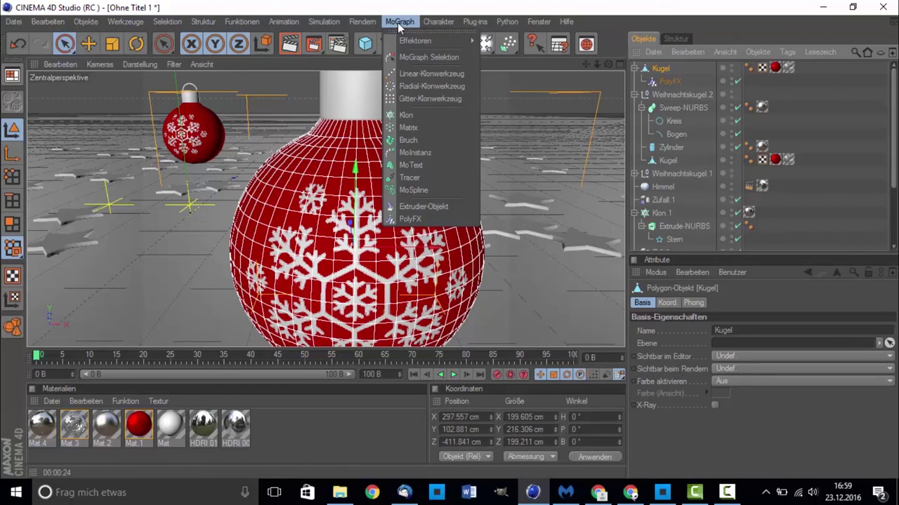
pyautogui.click(570, 6)
pyautogui.click(670, 82)
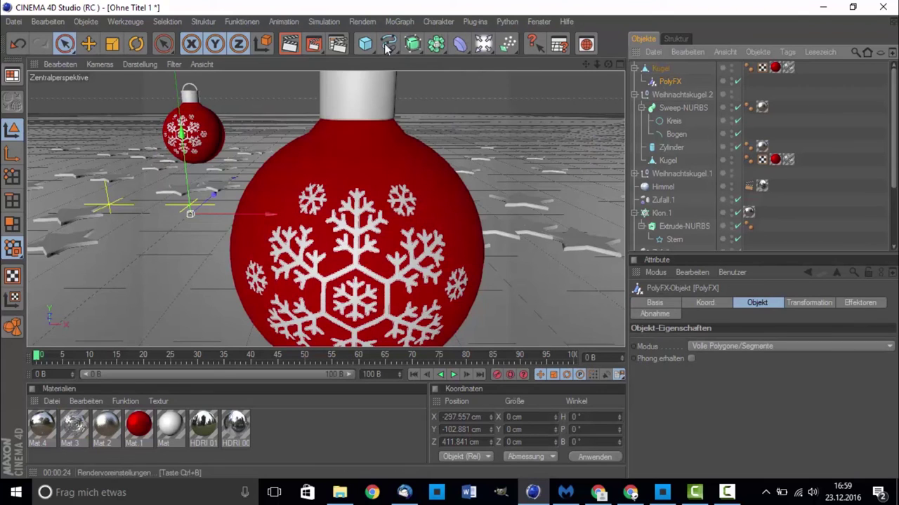
pyautogui.click(363, 22)
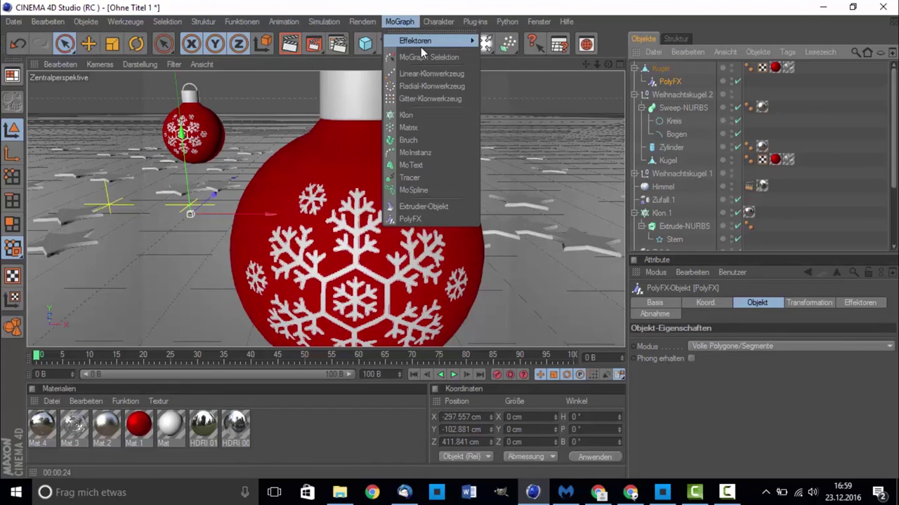
pyautogui.moveTo(415, 41)
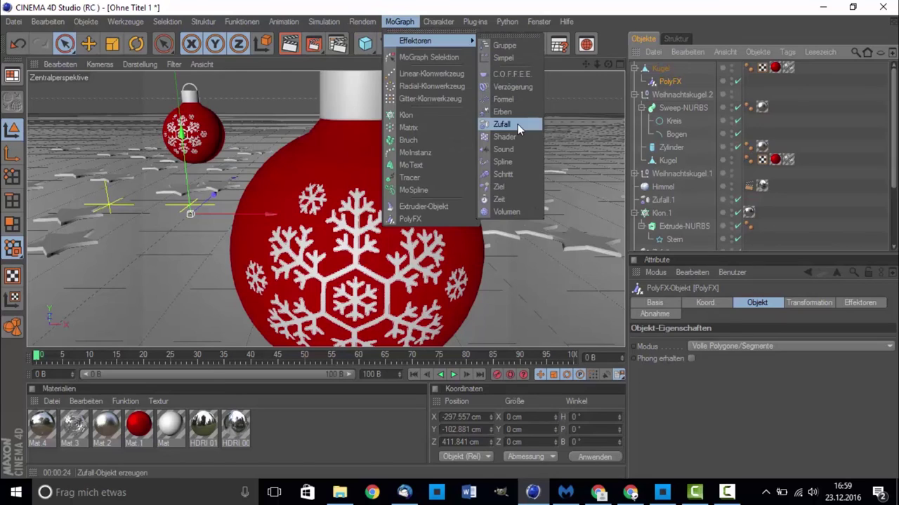
# Add a Zufall random effector that scatters the copied sphere's PolyFX polygons into fragments
pyautogui.click(517, 125)
pyautogui.scroll(-3, 379, 162)
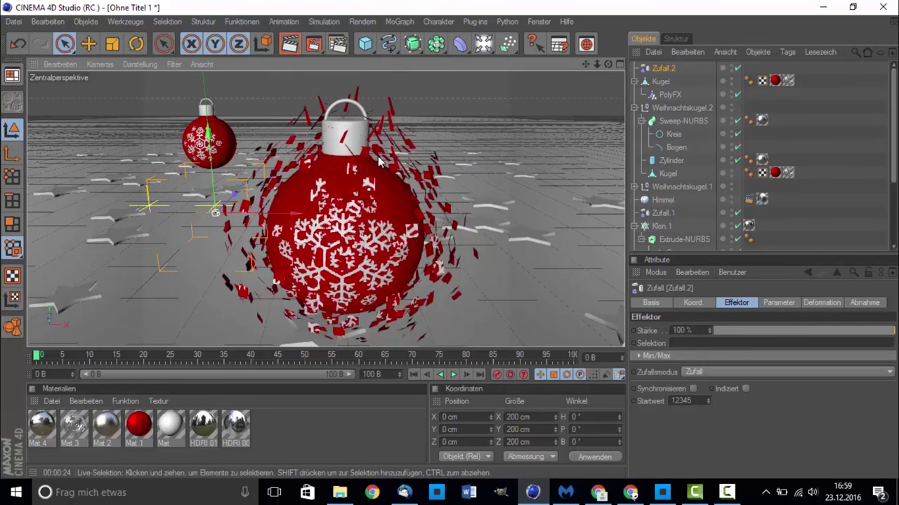
pyautogui.scroll(2, 380, 162)
pyautogui.scroll(2, 379, 162)
pyautogui.scroll(2, 376, 160)
pyautogui.scroll(-4, 372, 159)
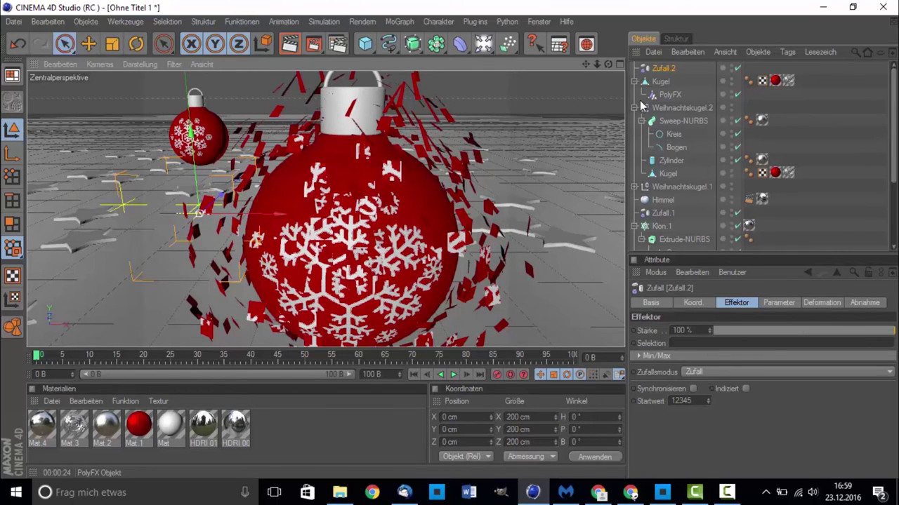
pyautogui.click(660, 82)
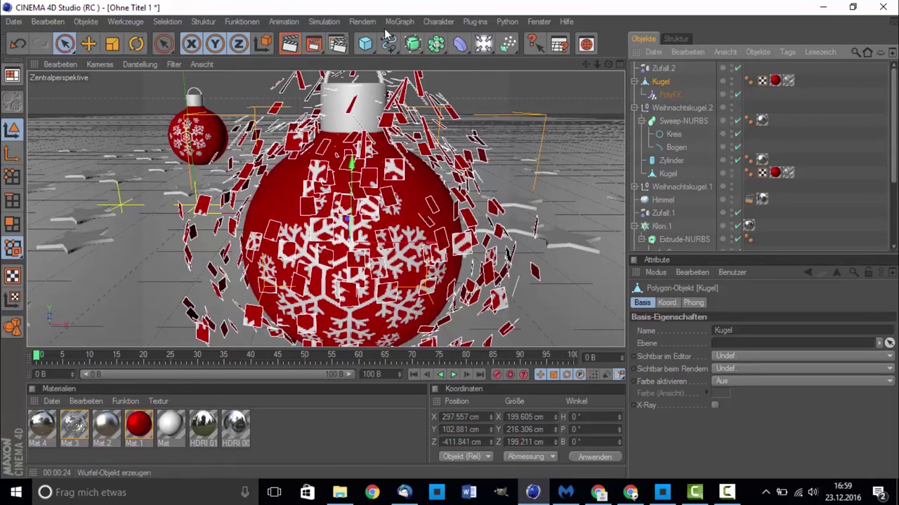
pyautogui.click(413, 44)
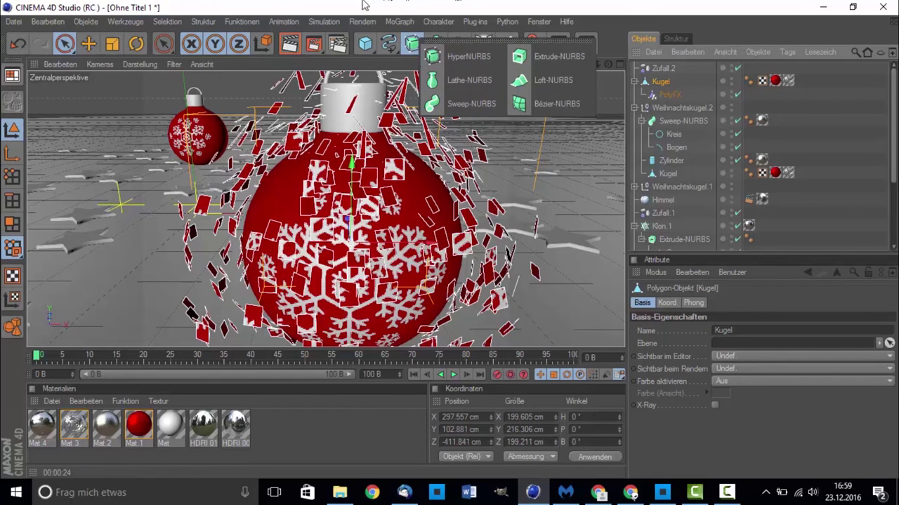
# Add a HyperNURBS holding the copied Kugel sphere, with PolyFX moved outside it
pyautogui.click(468, 57)
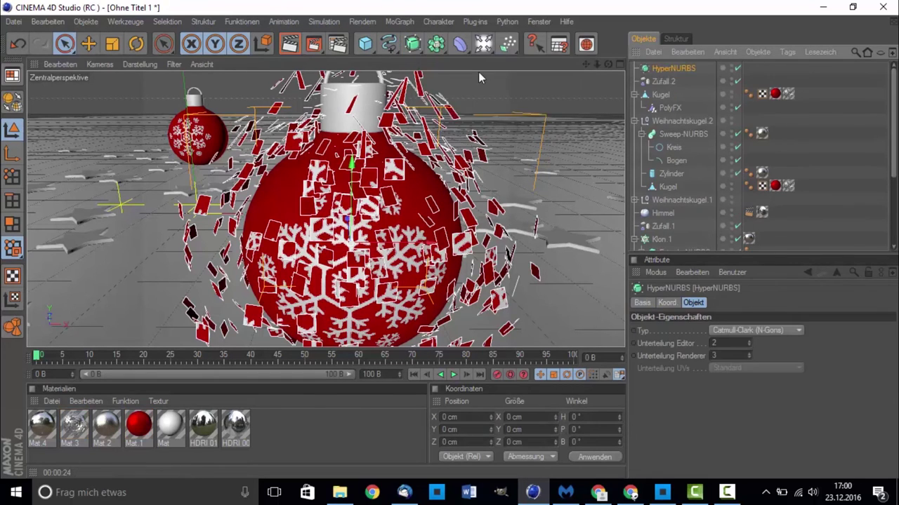
pyautogui.moveTo(657, 98)
pyautogui.mouseDown()
pyautogui.moveTo(673, 67)
pyautogui.moveTo(657, 99)
pyautogui.moveTo(654, 91)
pyautogui.mouseUp()
pyautogui.click(678, 69)
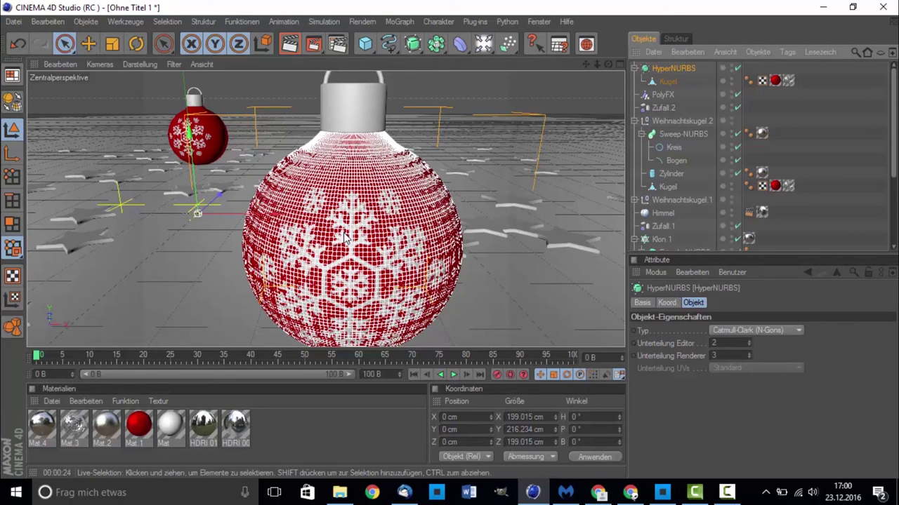
pyautogui.scroll(3, 542, 222)
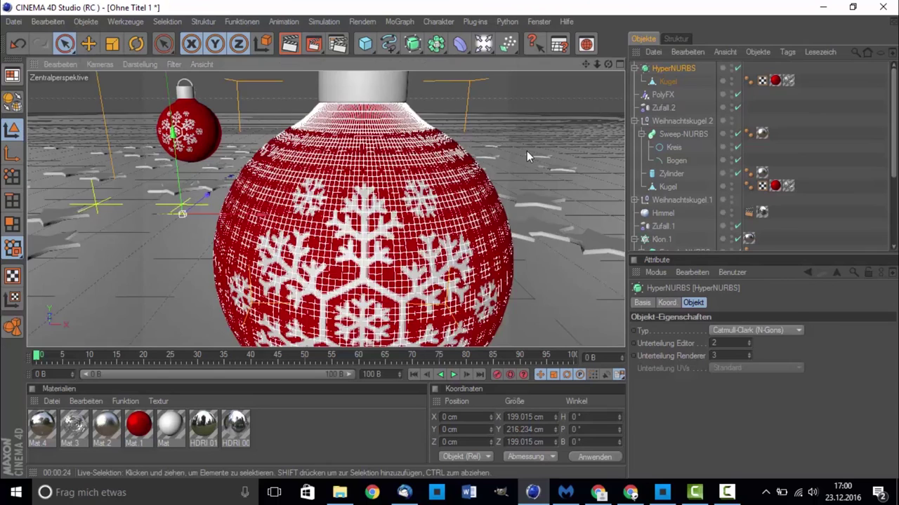
pyautogui.scroll(-3, 526, 151)
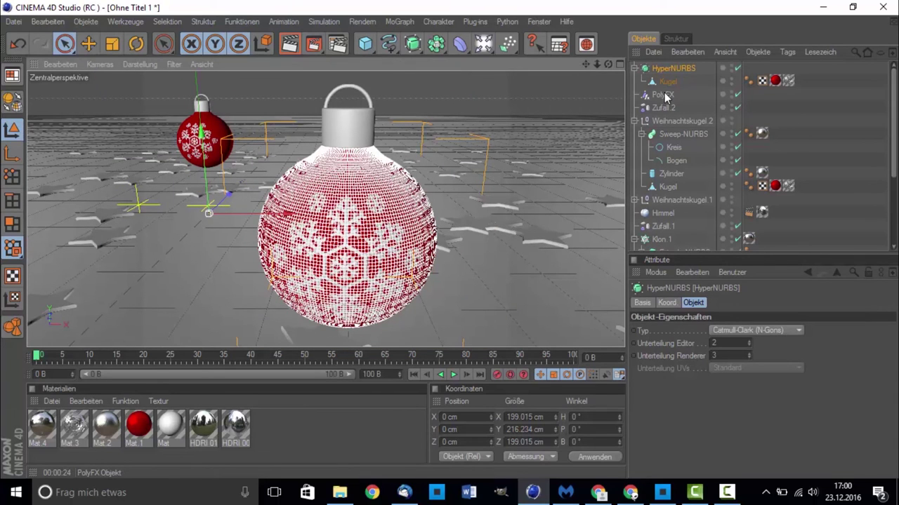
pyautogui.moveTo(663, 97)
pyautogui.mouseDown()
pyautogui.moveTo(672, 69)
pyautogui.moveTo(674, 96)
pyautogui.moveTo(663, 107)
pyautogui.mouseUp()
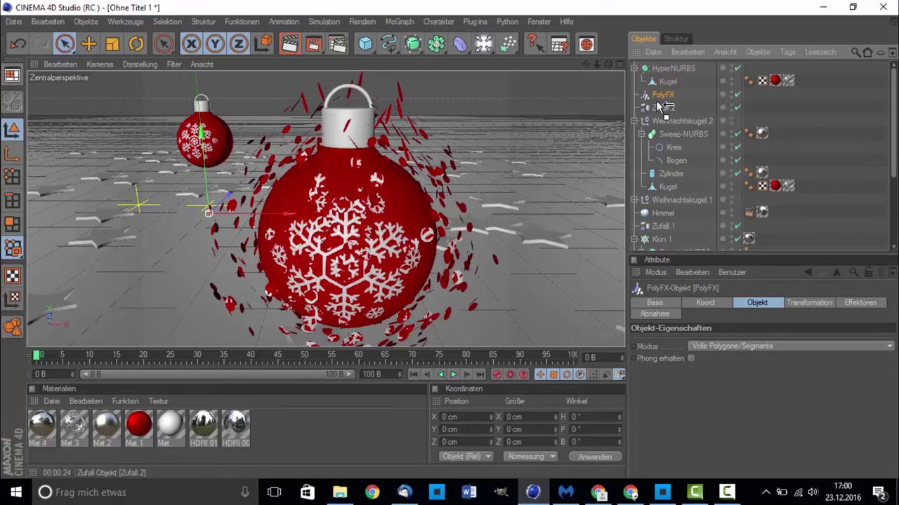
# Move PolyFX below Kugel inside the HyperNURBS so the smoothed ornament breaks into fine fragments
pyautogui.click(672, 68)
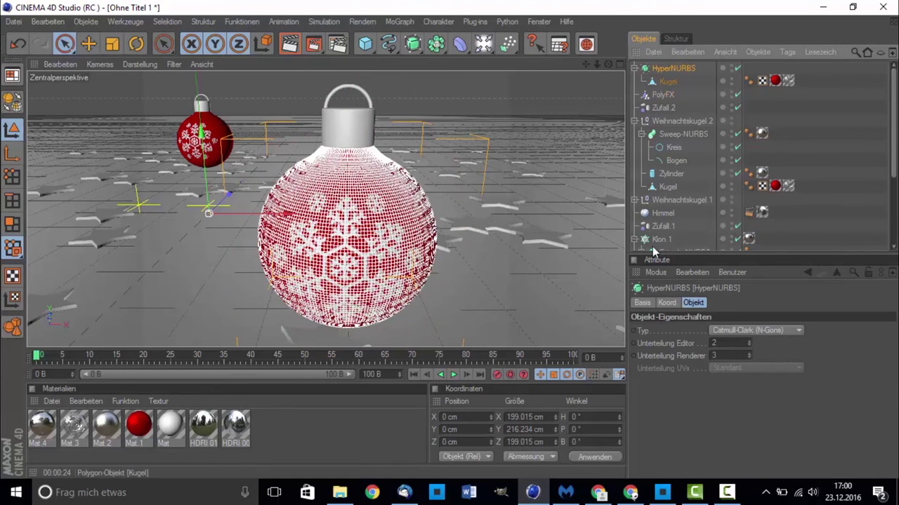
pyautogui.click(727, 491)
pyautogui.click(818, 430)
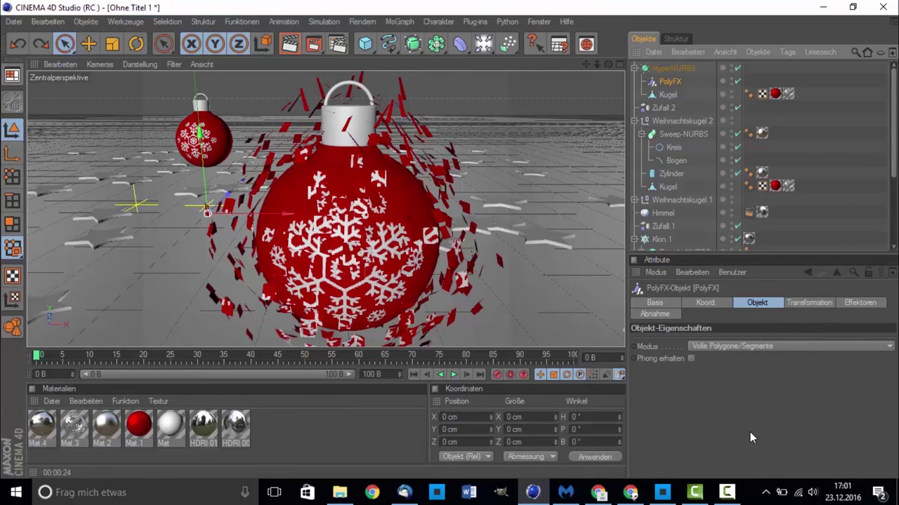
pyautogui.moveTo(672, 82); pyautogui.dragTo(671, 68)
pyautogui.click(673, 68)
pyautogui.click(668, 82)
pyautogui.moveTo(669, 84); pyautogui.dragTo(665, 100)
pyautogui.click(667, 81)
pyautogui.click(669, 69)
pyautogui.click(664, 84)
pyautogui.click(829, 115)
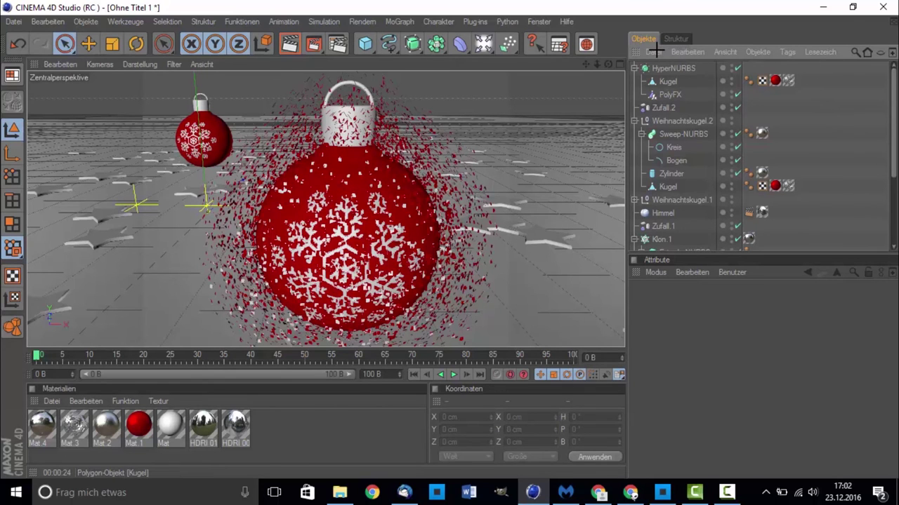
# Move PolyFX out to the top level and make the smoothed HyperNURBS sphere editable
pyautogui.click(674, 68)
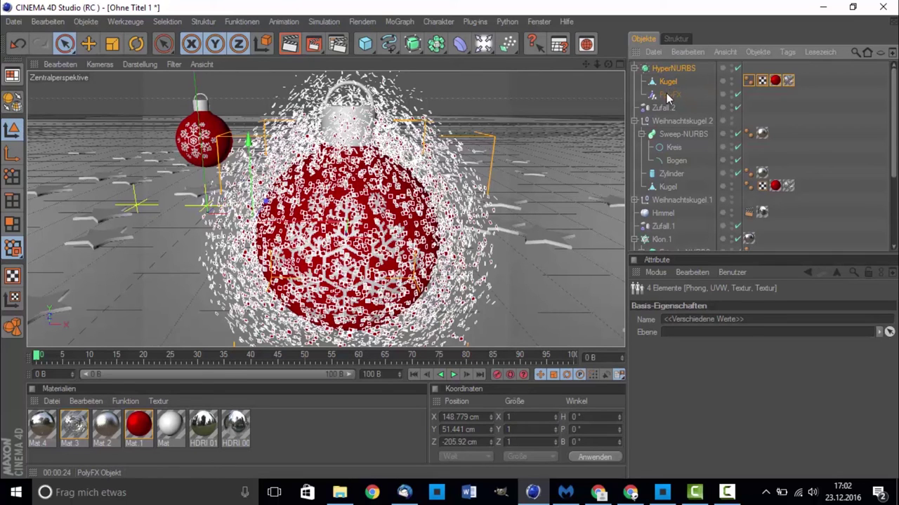
pyautogui.moveTo(666, 93); pyautogui.dragTo(670, 67)
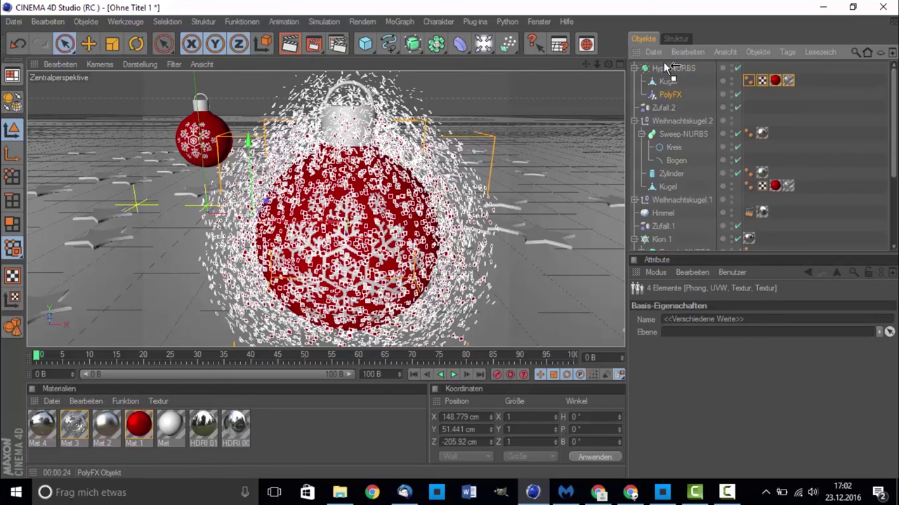
pyautogui.click(675, 82)
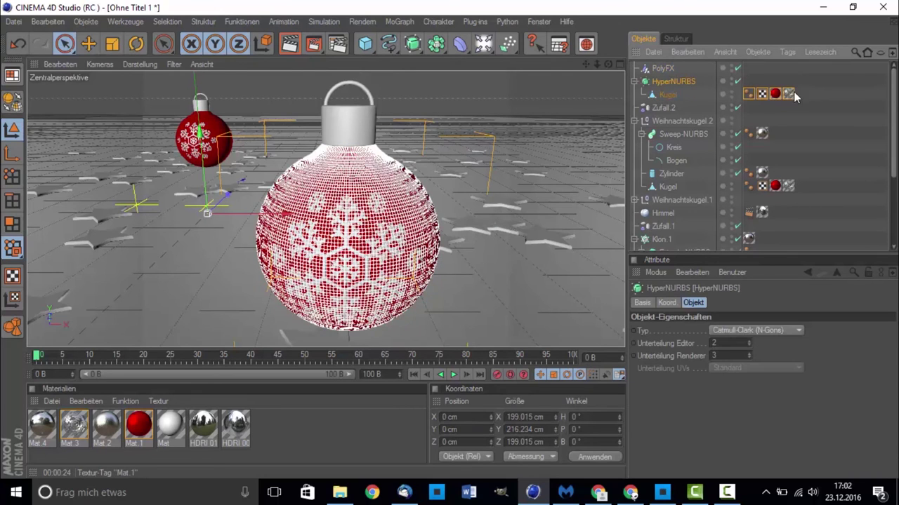
pyautogui.moveTo(803, 89); pyautogui.dragTo(660, 82)
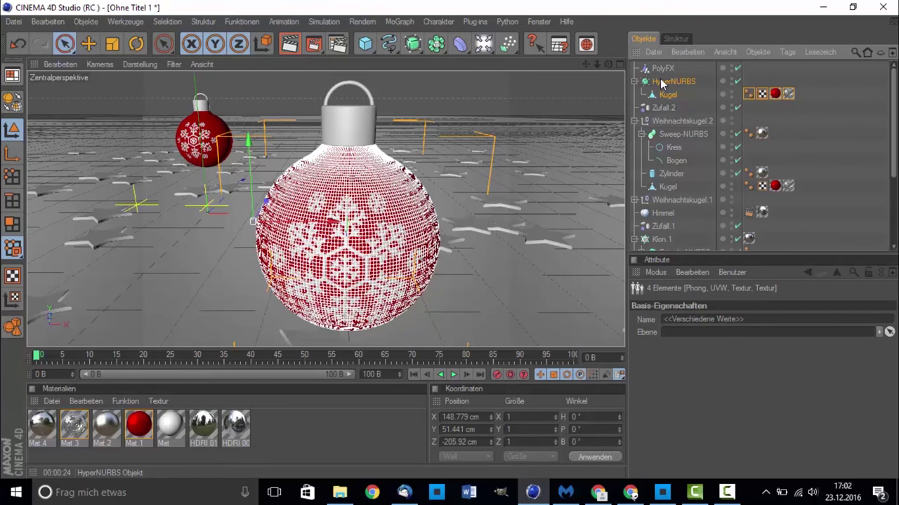
pyautogui.click(661, 82)
pyautogui.press('c')
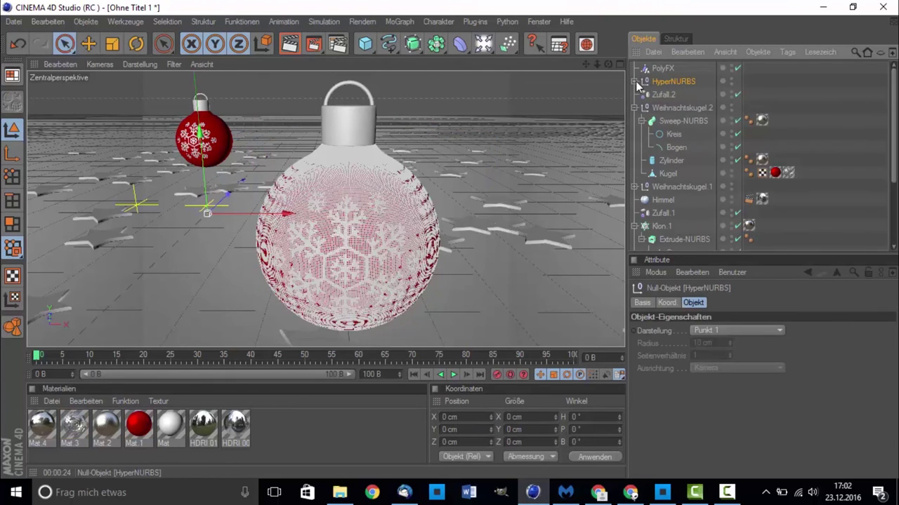
# Select the four Kugel tags and merge HyperNURBS into one polygon object, HyperNURBS.1, with Verbinden+Löschen
pyautogui.click(634, 81)
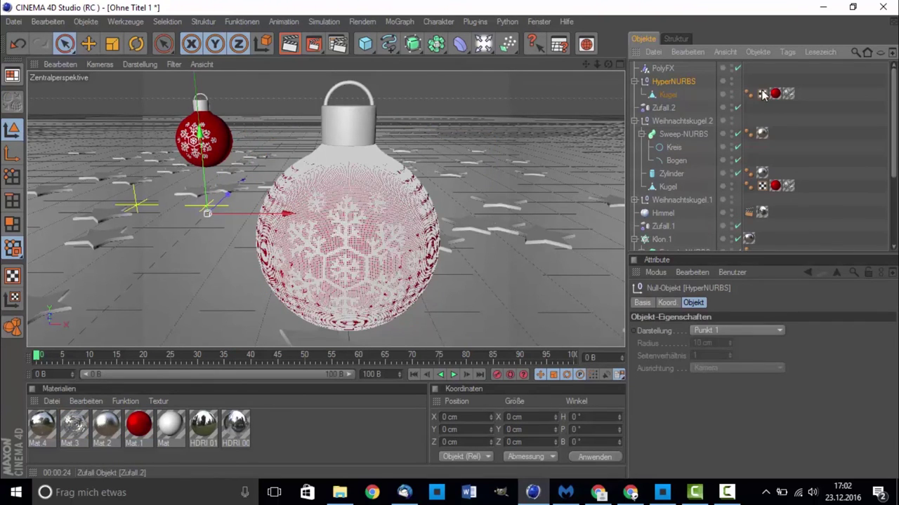
pyautogui.moveTo(783, 98); pyautogui.dragTo(669, 79)
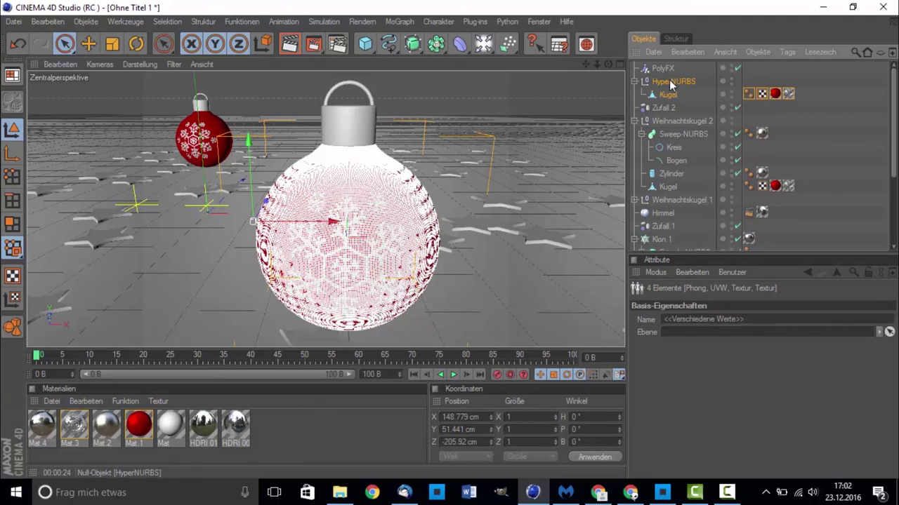
pyautogui.rightClick(670, 81)
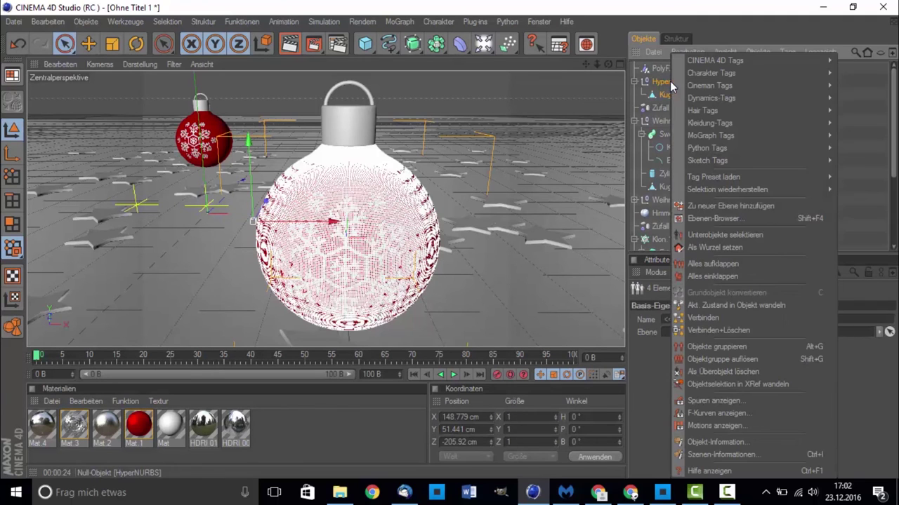
pyautogui.click(724, 330)
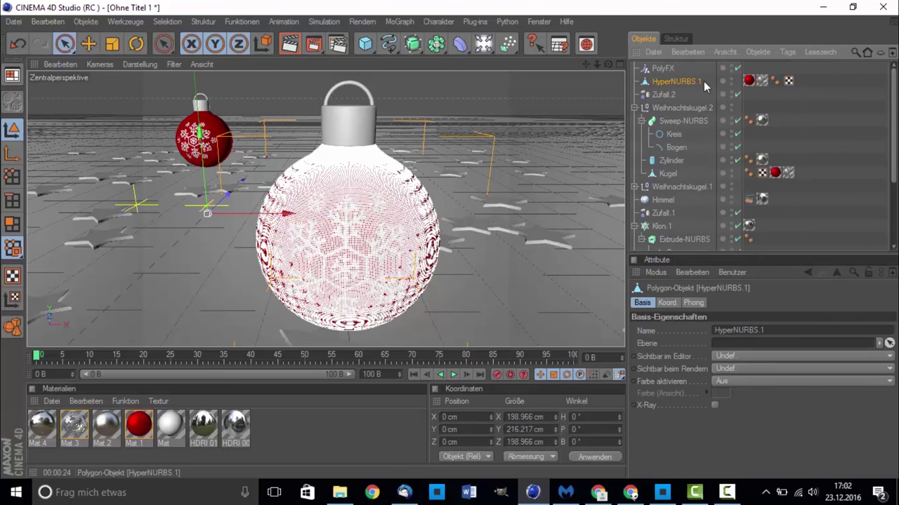
pyautogui.click(661, 70)
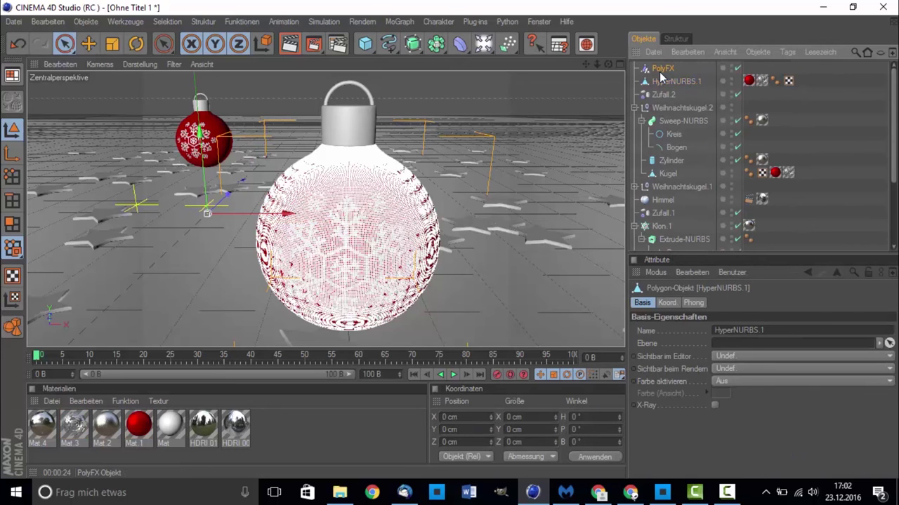
pyautogui.click(660, 81)
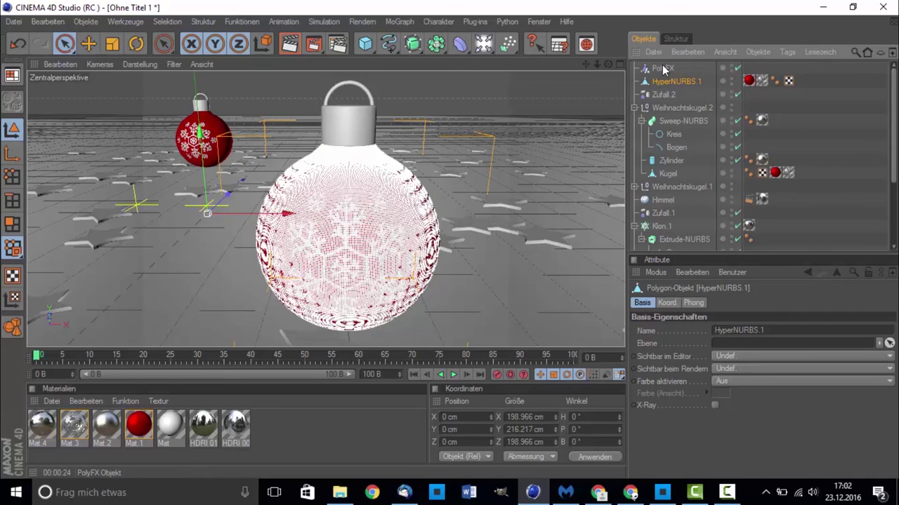
pyautogui.click(662, 70)
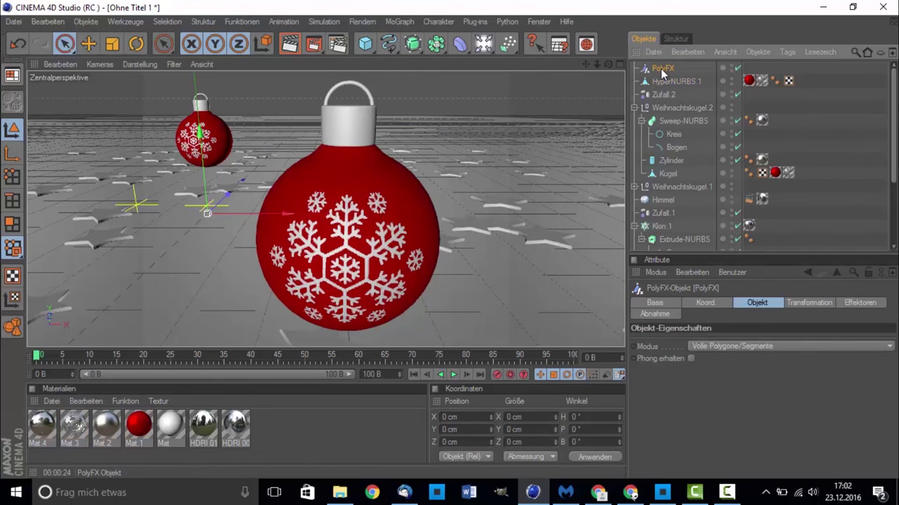
# Nest PolyFX under HyperNURBS.1 and zero Zufall.2's X, Y and Z position offsets
pyautogui.moveTo(662, 71); pyautogui.dragTo(664, 82)
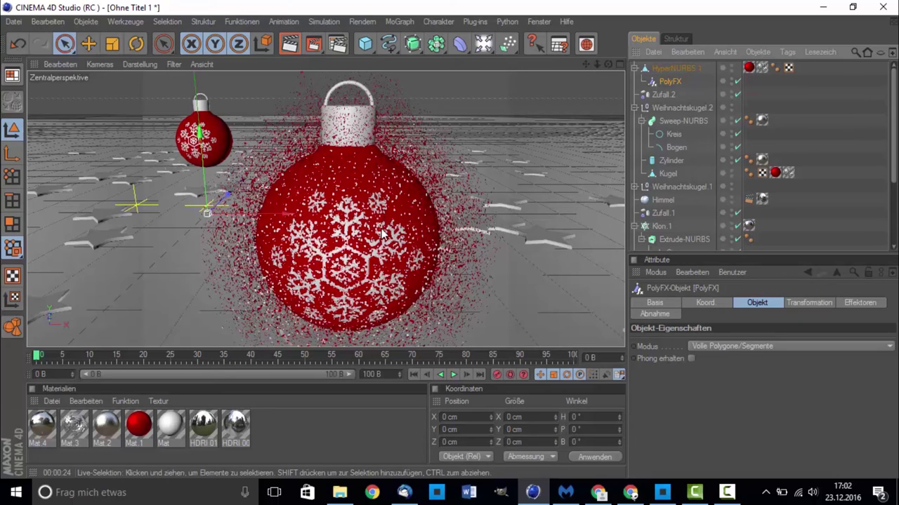
pyautogui.click(665, 93)
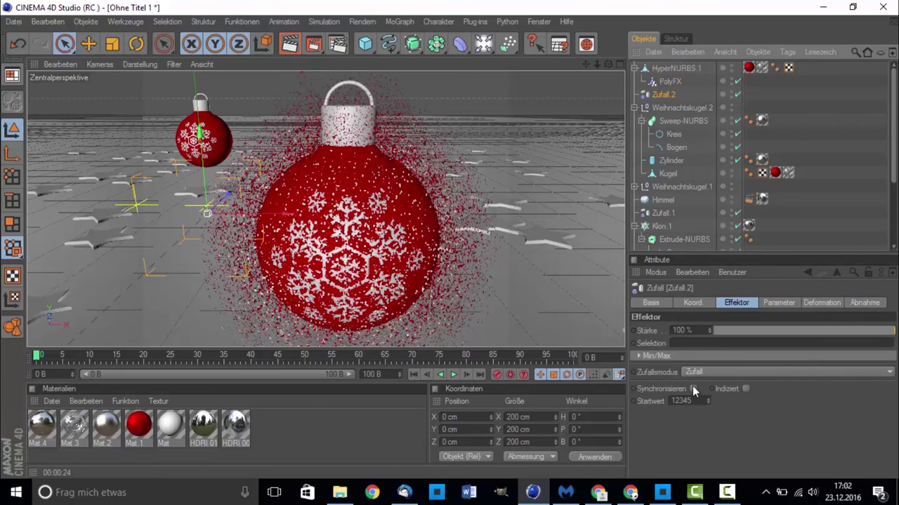
pyautogui.click(778, 302)
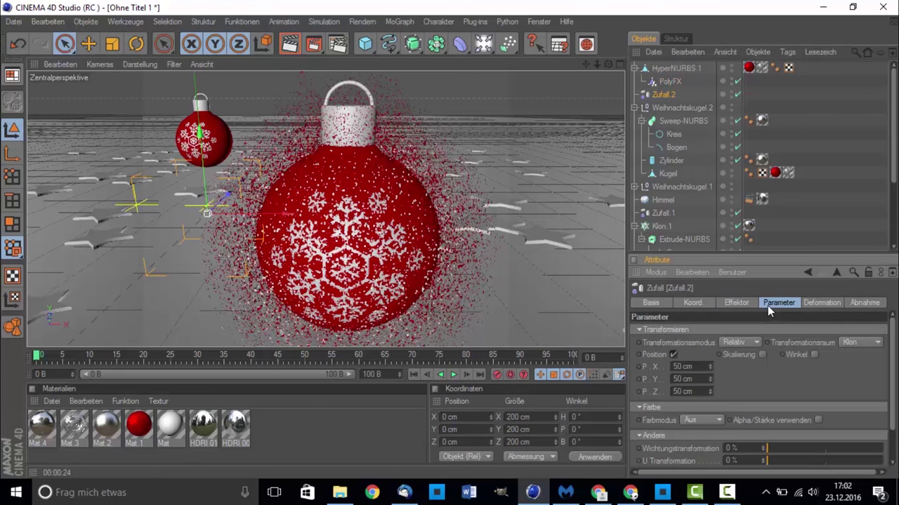
pyautogui.click(693, 379)
pyautogui.write('0')
pyautogui.press('Return')
pyautogui.press('Tab')
pyautogui.write('0')
pyautogui.press('Return')
pyautogui.click(684, 367)
pyautogui.write('0')
pyautogui.press('Return')
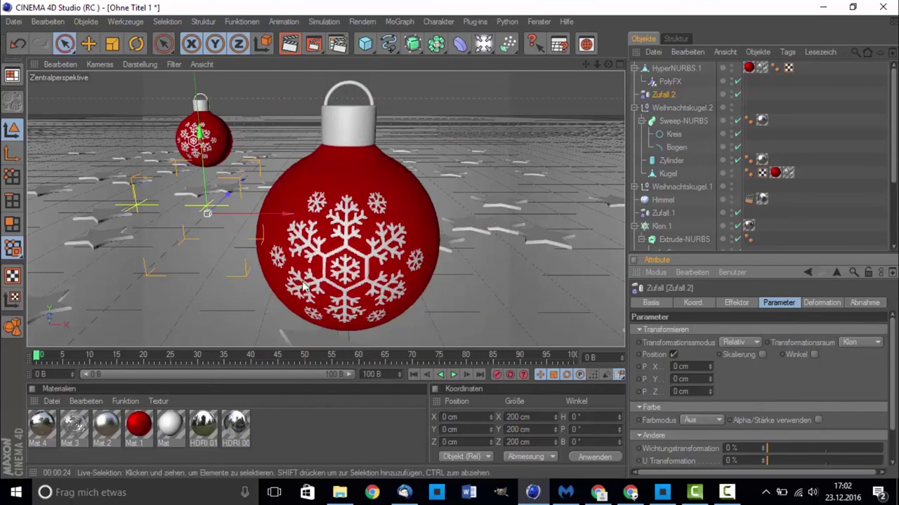
# Raise Zufall.2's Z position offset to 1 cm
pyautogui.scroll(2, 335, 285)
pyautogui.scroll(2, 337, 280)
pyautogui.scroll(2, 338, 280)
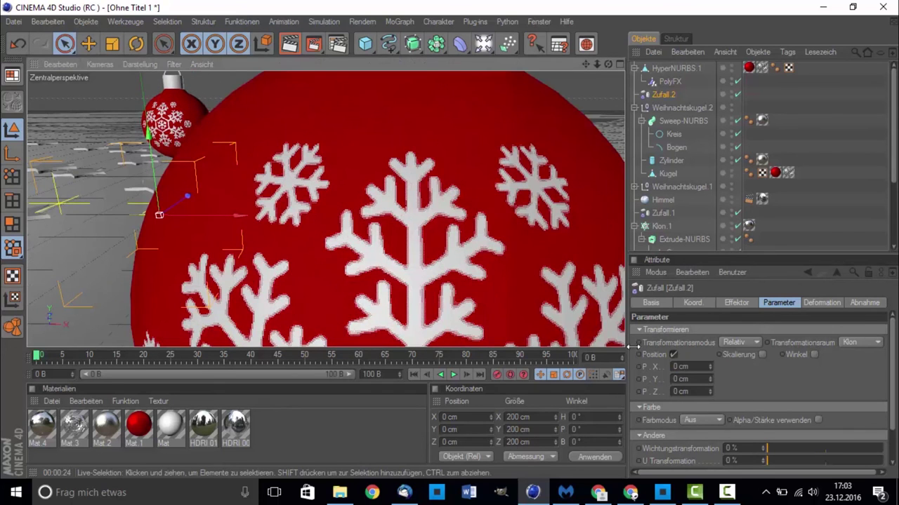
pyautogui.click(709, 389)
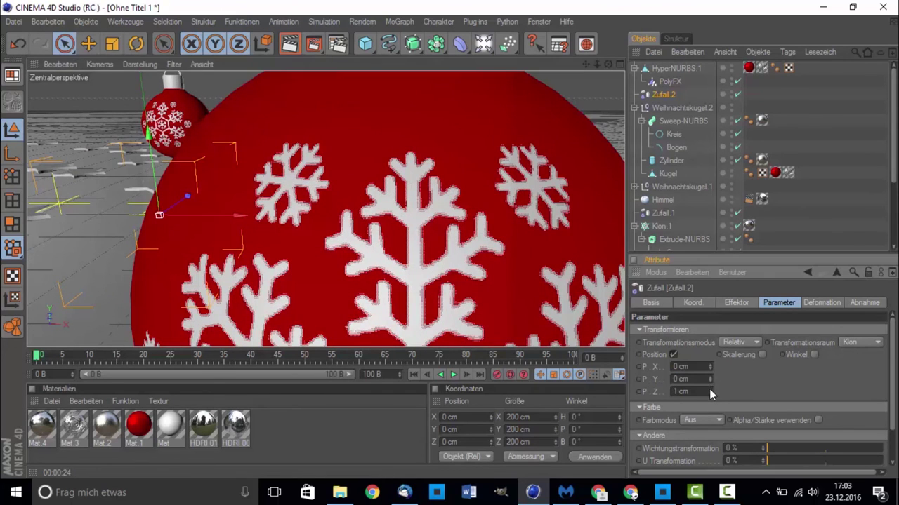
pyautogui.scroll(-3, 580, 301)
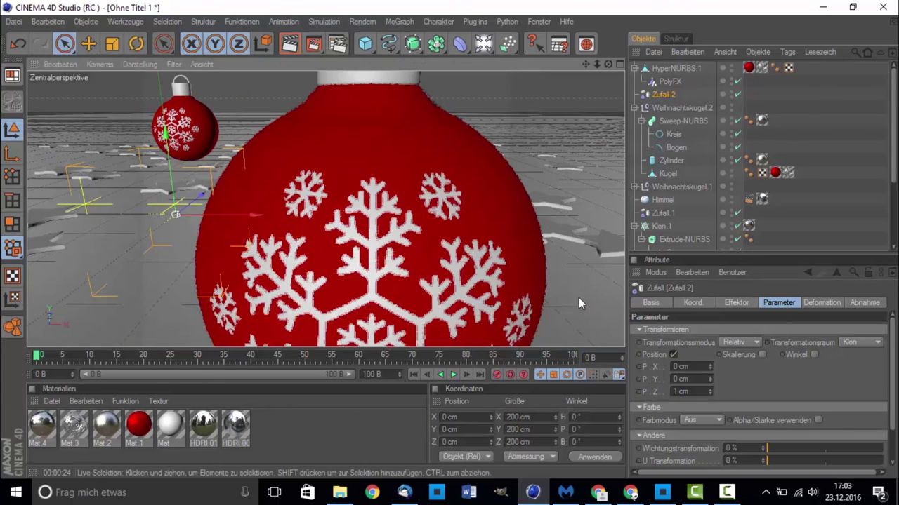
pyautogui.scroll(2, 546, 303)
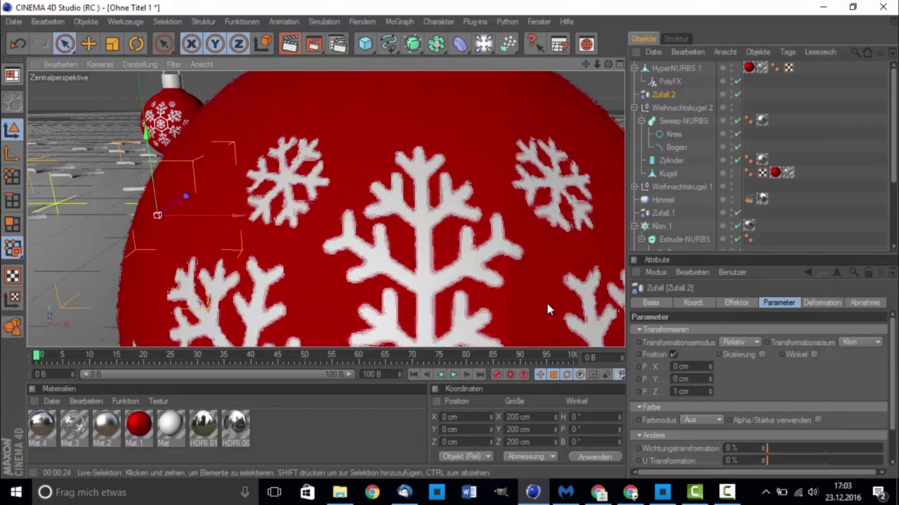
pyautogui.scroll(3, 547, 303)
pyautogui.scroll(-2, 547, 303)
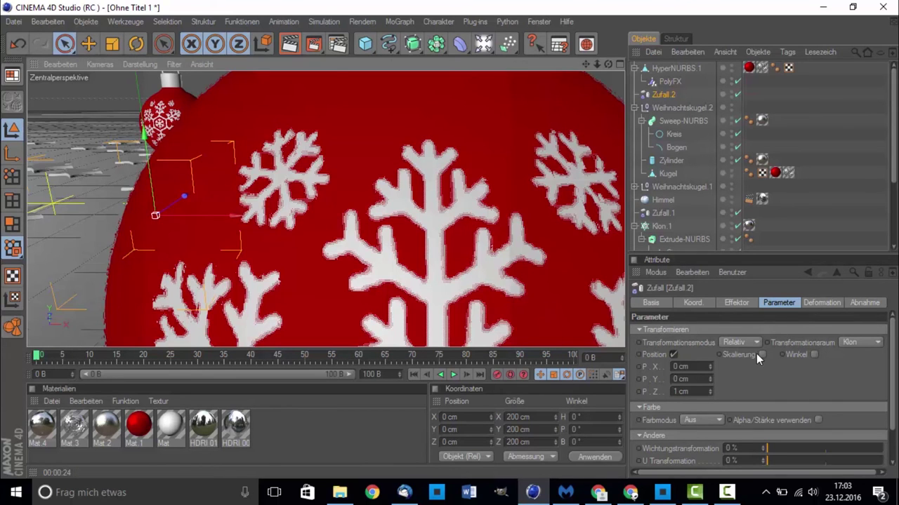
# Enable random rotation (Winkel) with H 200°, P 100° and B 500°
pyautogui.click(815, 355)
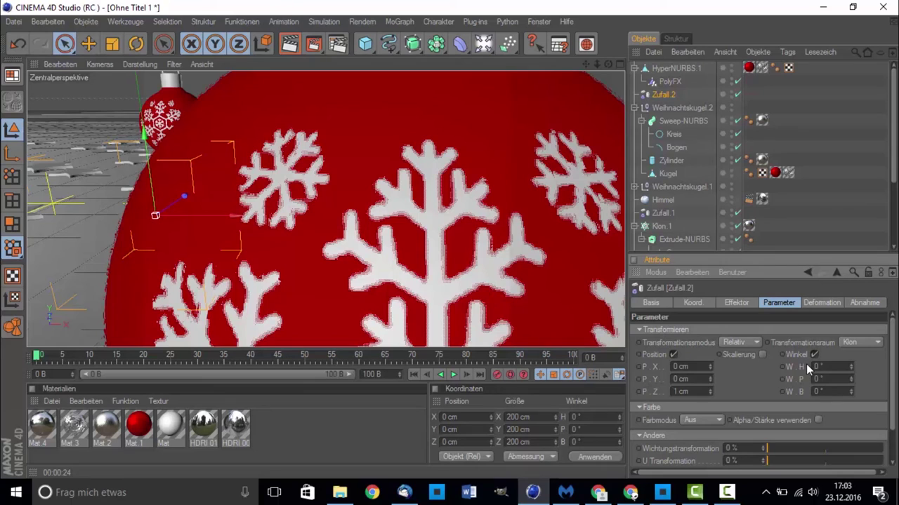
pyautogui.click(840, 368)
pyautogui.write('200')
pyautogui.press('Tab')
pyautogui.write('100')
pyautogui.press('Tab')
pyautogui.write('500')
pyautogui.press('Return')
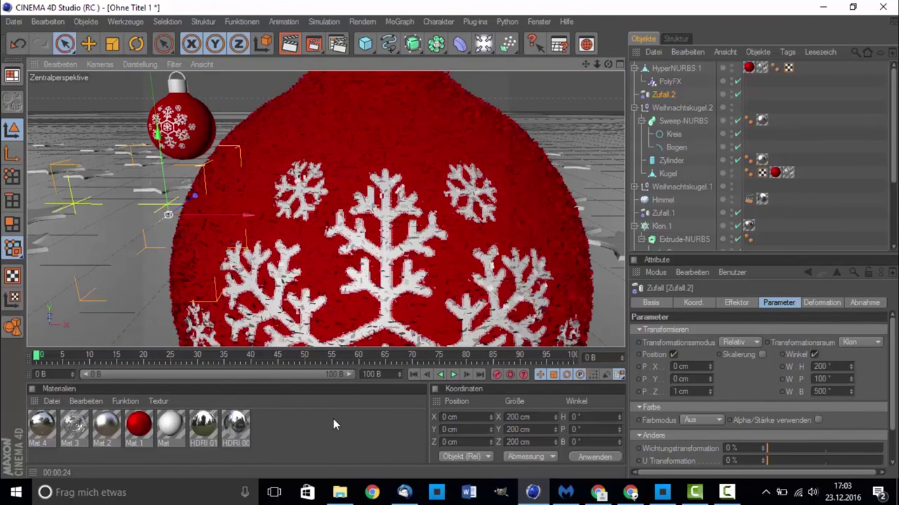
# Create Mat.5 with reflection (Spiegelung) enabled and drag it onto HyperNURBS.1
pyautogui.doubleClick(272, 436)
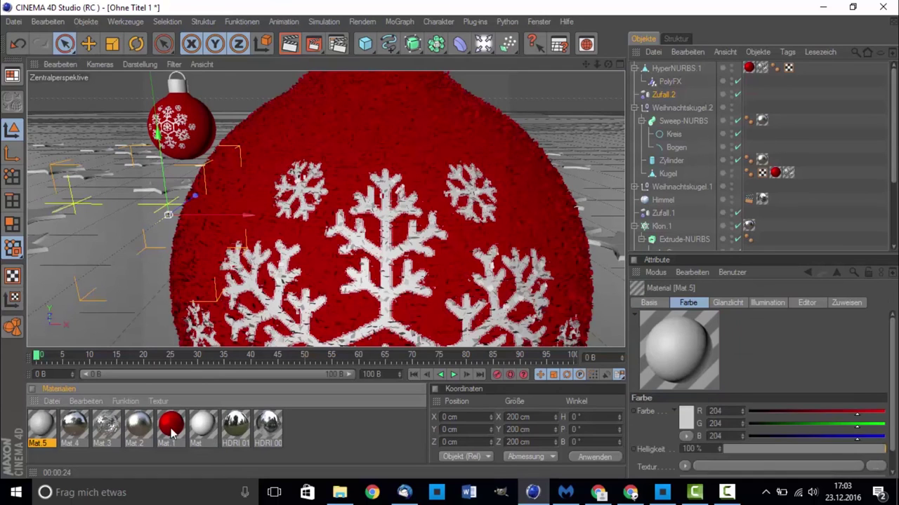
pyautogui.doubleClick(38, 421)
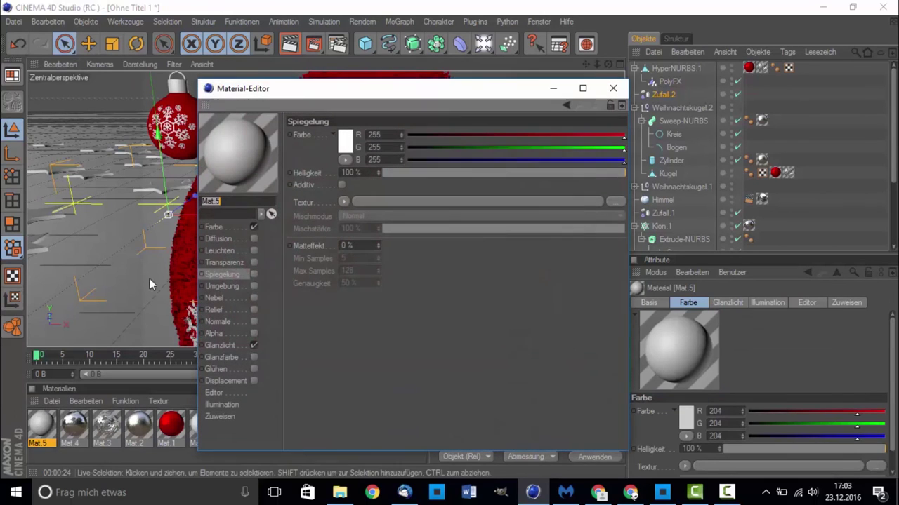
pyautogui.click(254, 275)
pyautogui.click(613, 88)
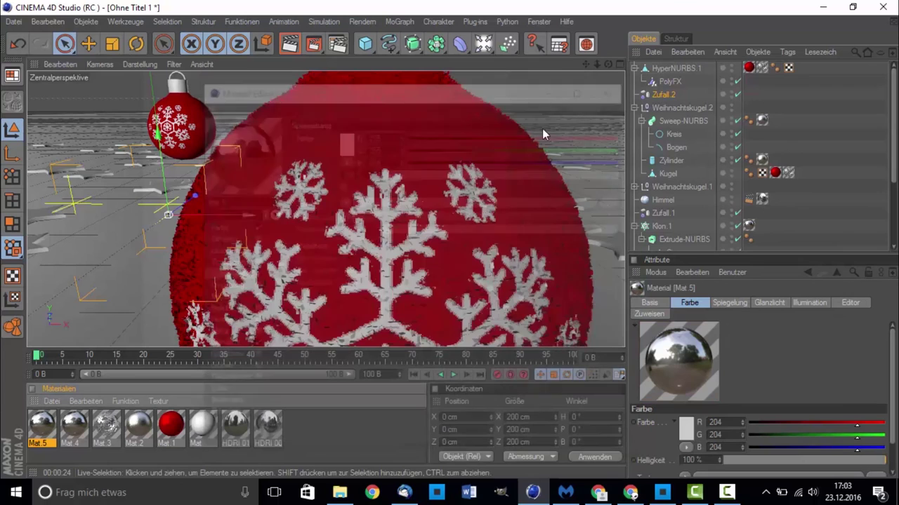
pyautogui.moveTo(39, 436)
pyautogui.mouseDown()
pyautogui.moveTo(790, 104)
pyautogui.moveTo(718, 89)
pyautogui.moveTo(752, 65)
pyautogui.mouseUp()
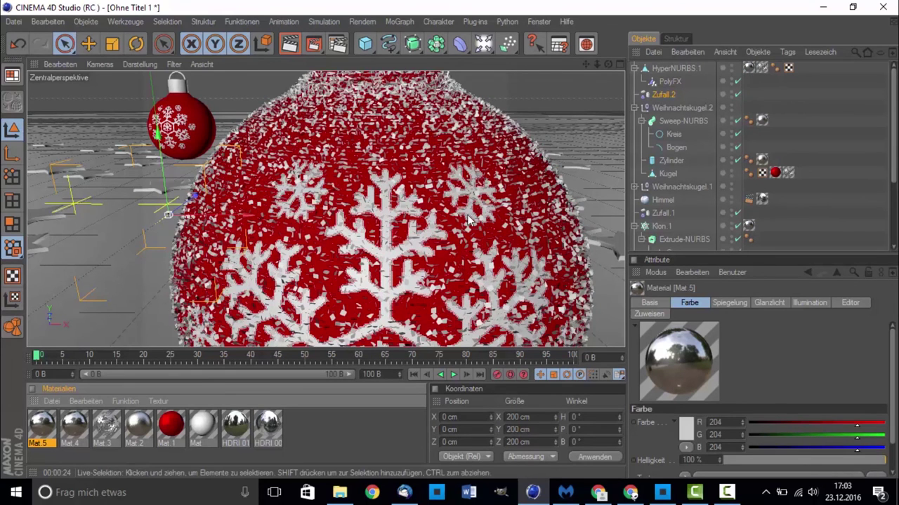
pyautogui.scroll(-3, 467, 213)
pyautogui.scroll(-1, 466, 213)
pyautogui.scroll(-2, 453, 245)
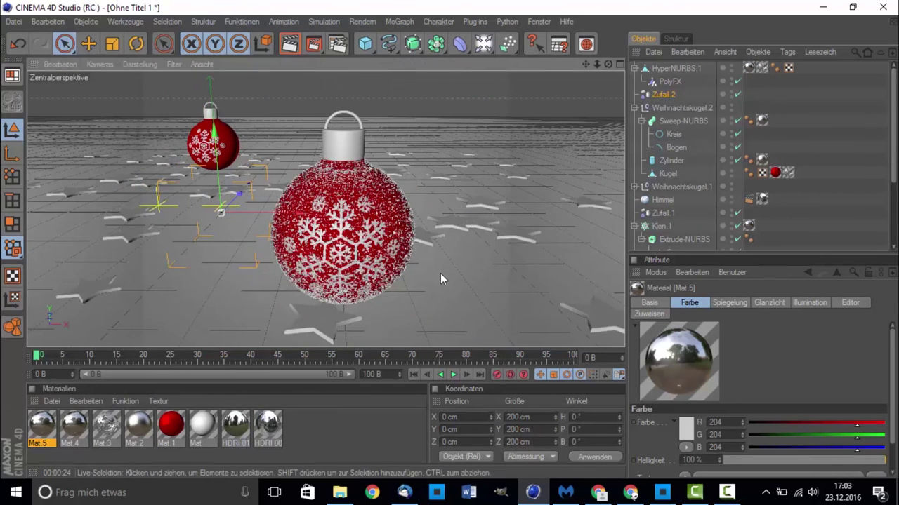
# Select Zufall.2 and try larger position offsets: X 5 cm, Y and Z 3 cm
pyautogui.scroll(1, 440, 278)
pyautogui.scroll(3, 440, 278)
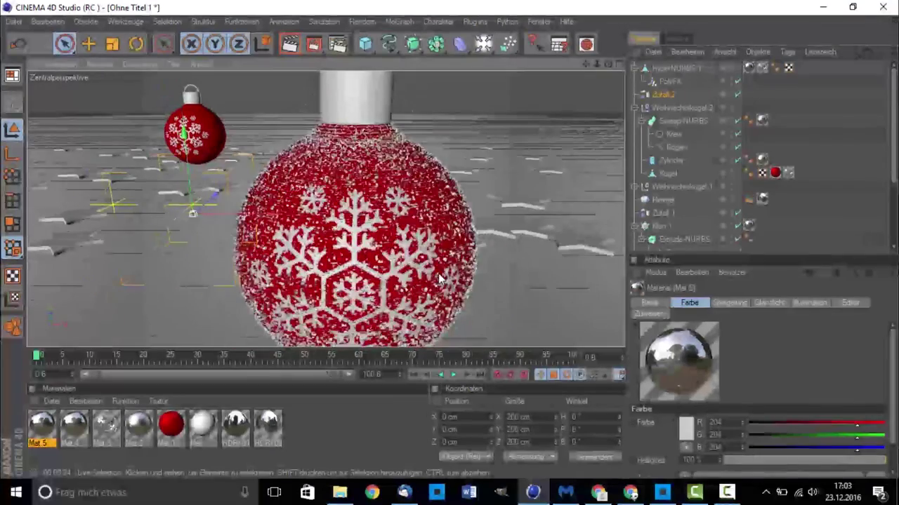
pyautogui.scroll(1, 331, 262)
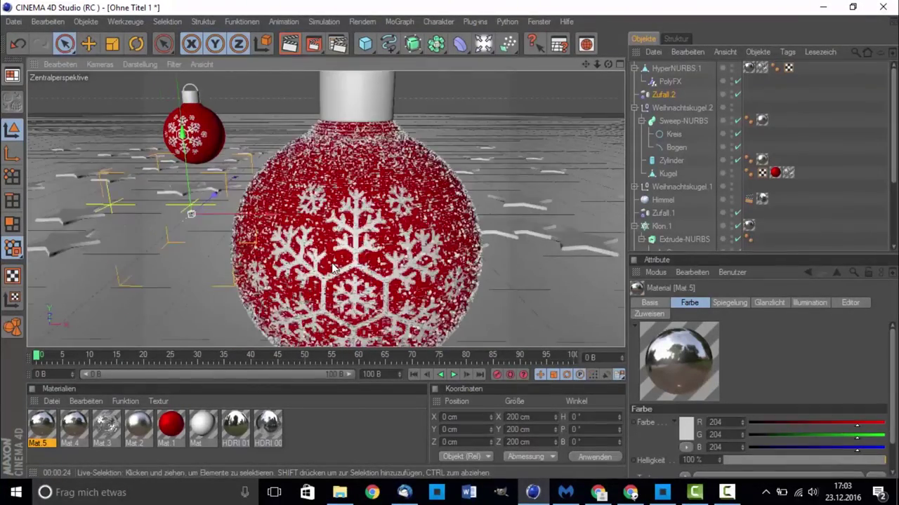
pyautogui.scroll(2, 331, 262)
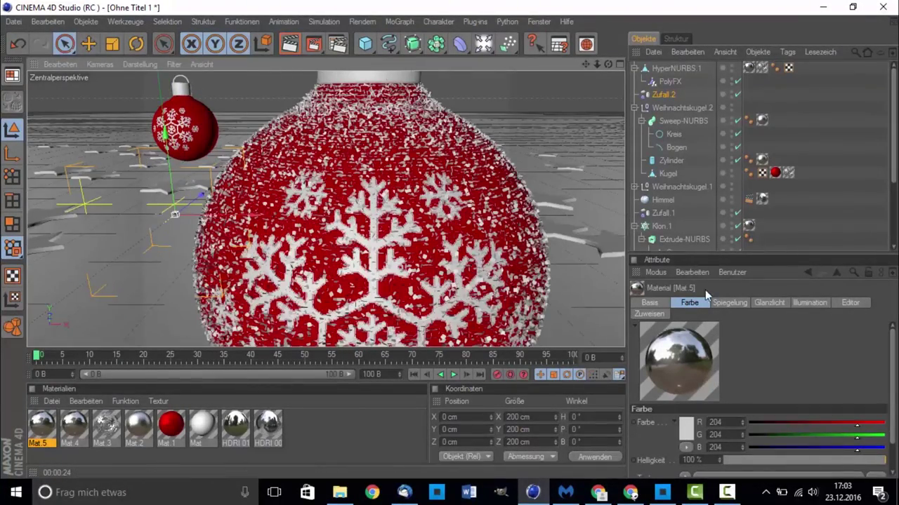
pyautogui.click(670, 82)
pyautogui.click(669, 91)
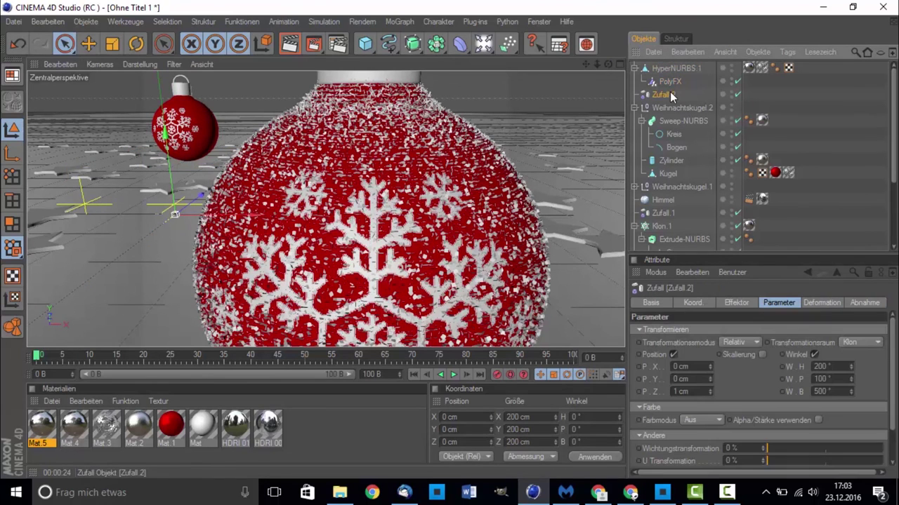
pyautogui.click(710, 378)
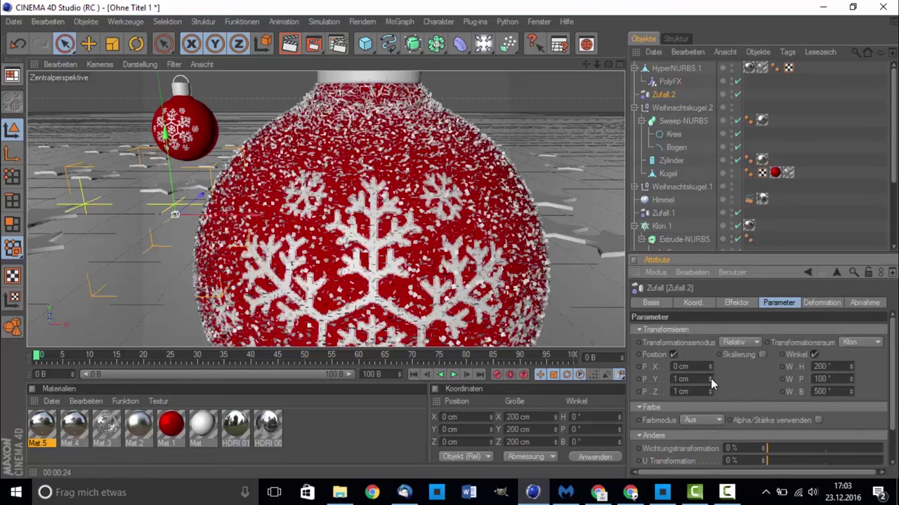
pyautogui.click(708, 364)
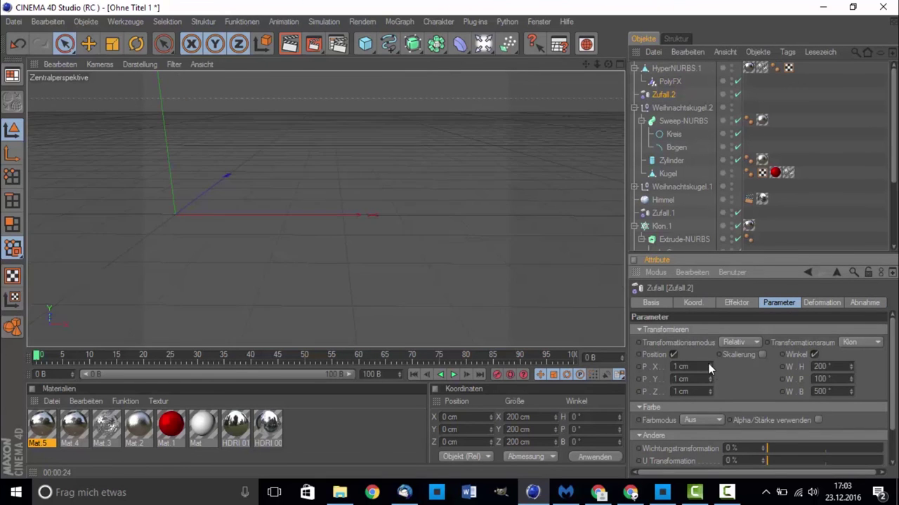
pyautogui.scroll(-3, 516, 279)
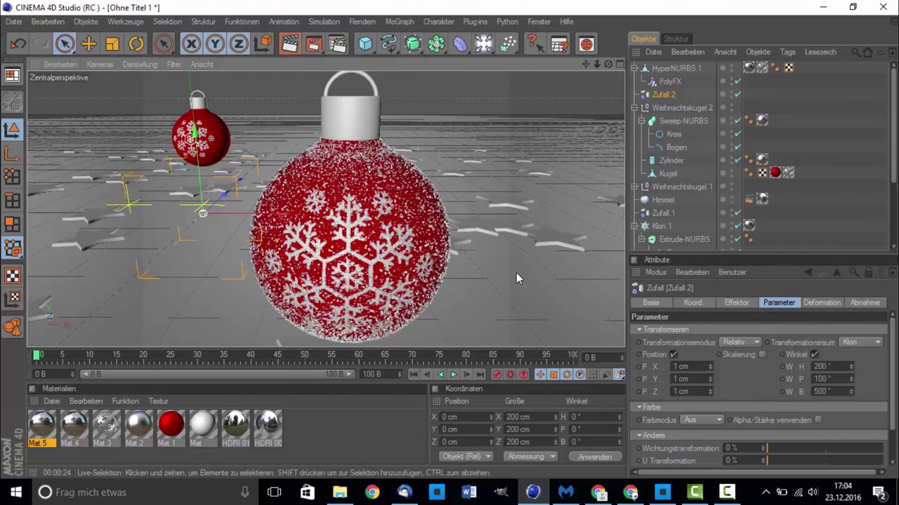
pyautogui.doubleClick(709, 365)
pyautogui.click(710, 361)
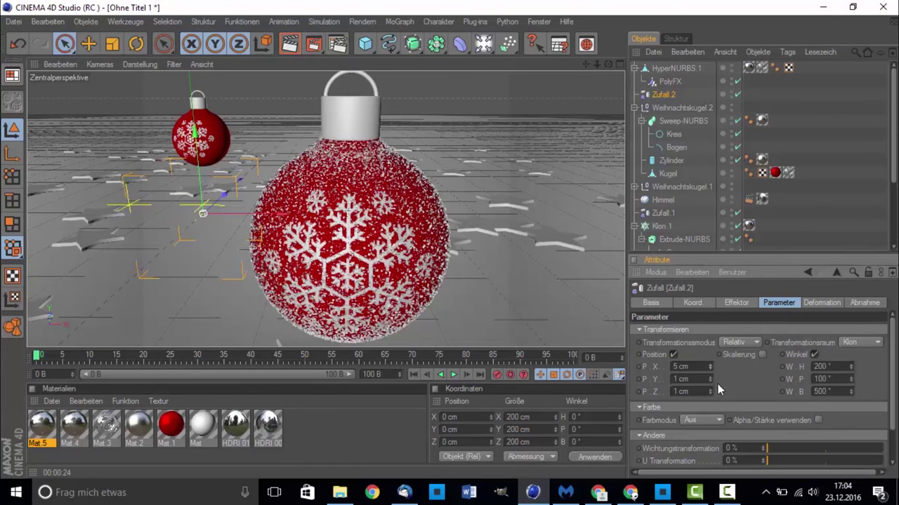
pyautogui.click(710, 390)
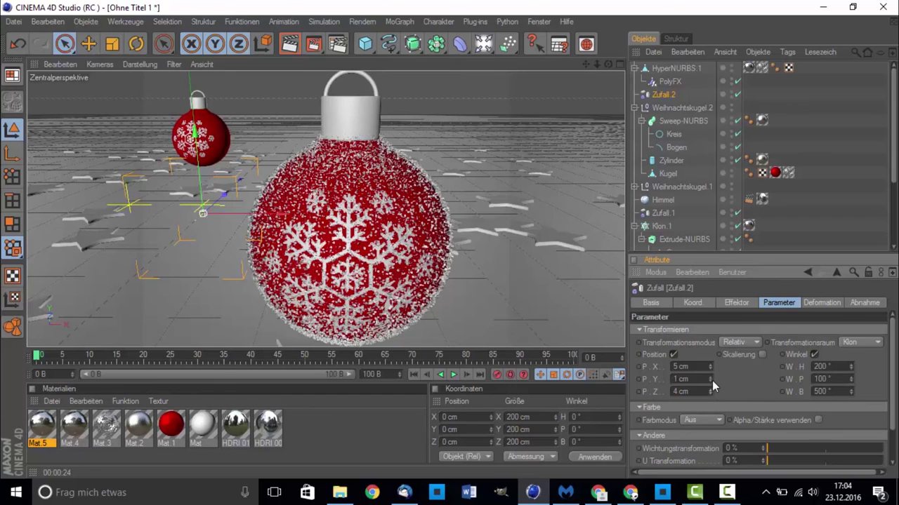
pyautogui.doubleClick(710, 380)
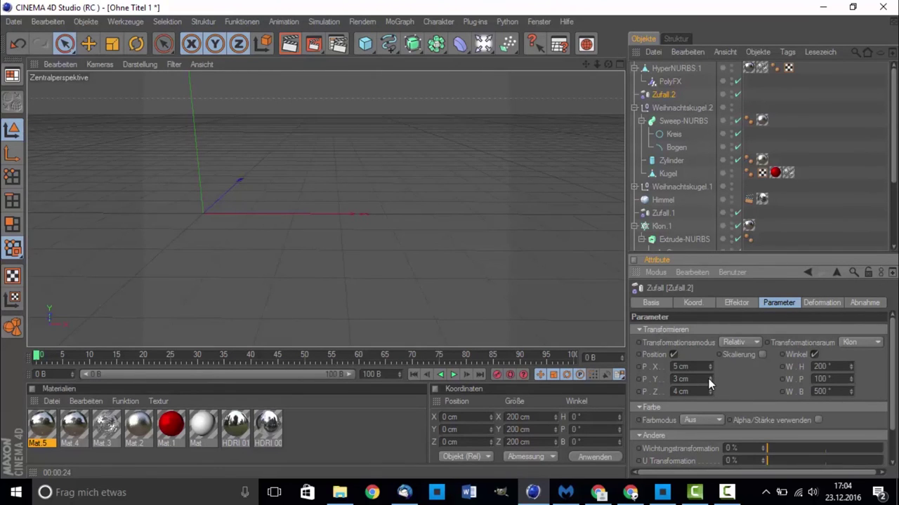
pyautogui.scroll(3, 555, 303)
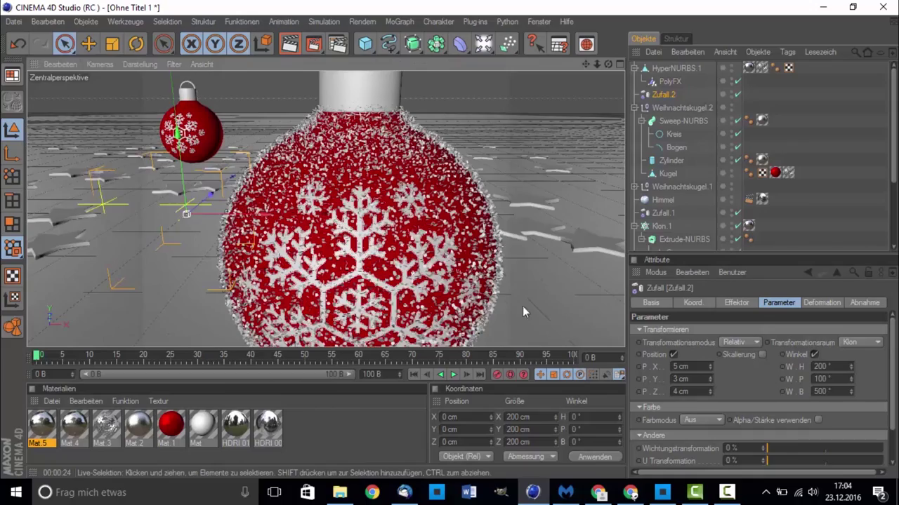
pyautogui.scroll(3, 520, 304)
pyautogui.scroll(2, 516, 303)
pyautogui.scroll(-3, 509, 302)
pyautogui.scroll(-2, 502, 301)
pyautogui.scroll(-2, 500, 301)
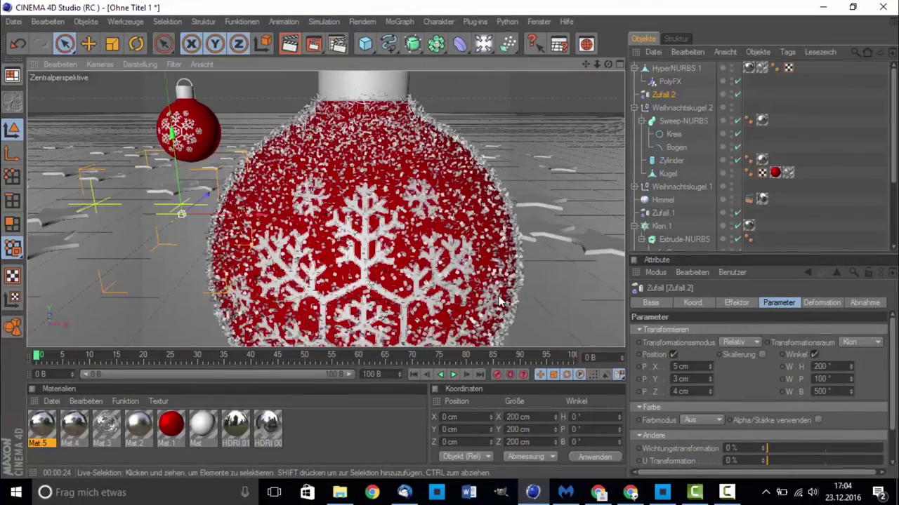
pyautogui.scroll(2, 500, 301)
pyautogui.scroll(-2, 388, 137)
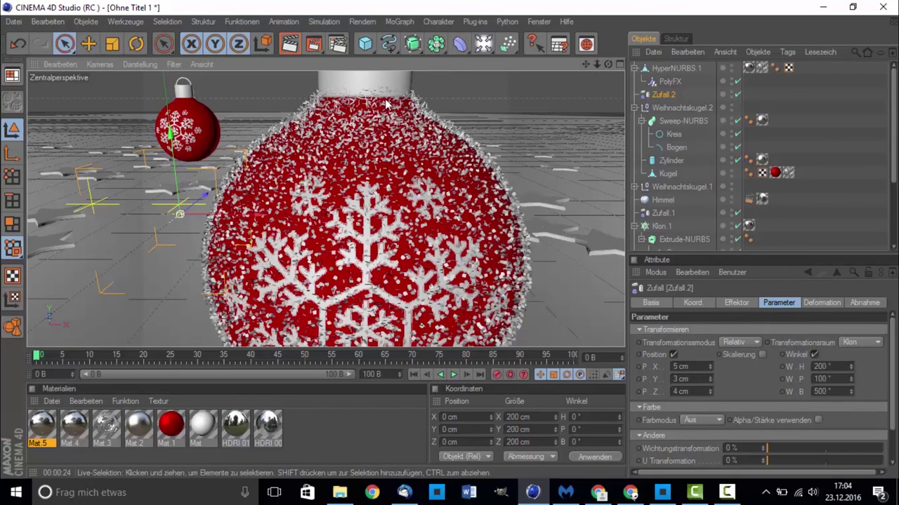
# Lower Zufall.2's Z, X and Y position offsets to 2 cm
pyautogui.click(681, 391)
pyautogui.write('2')
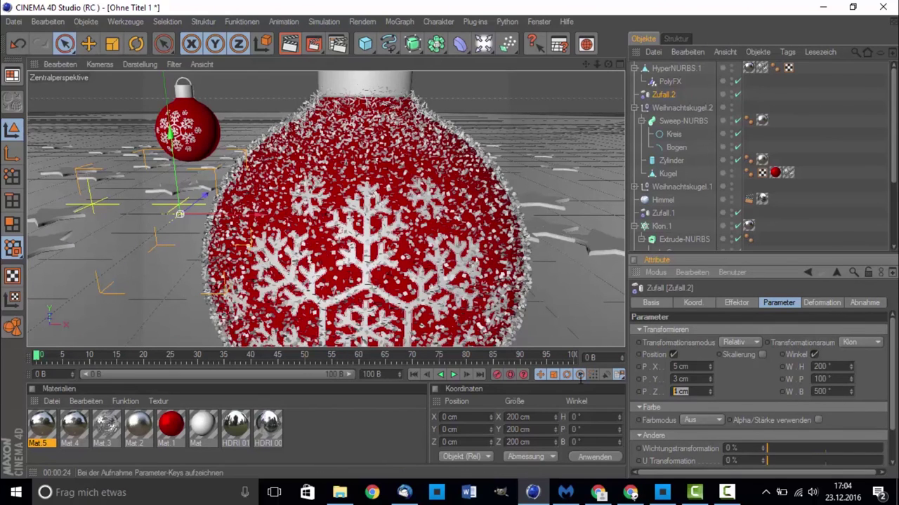
pyautogui.click(677, 367)
pyautogui.write('2')
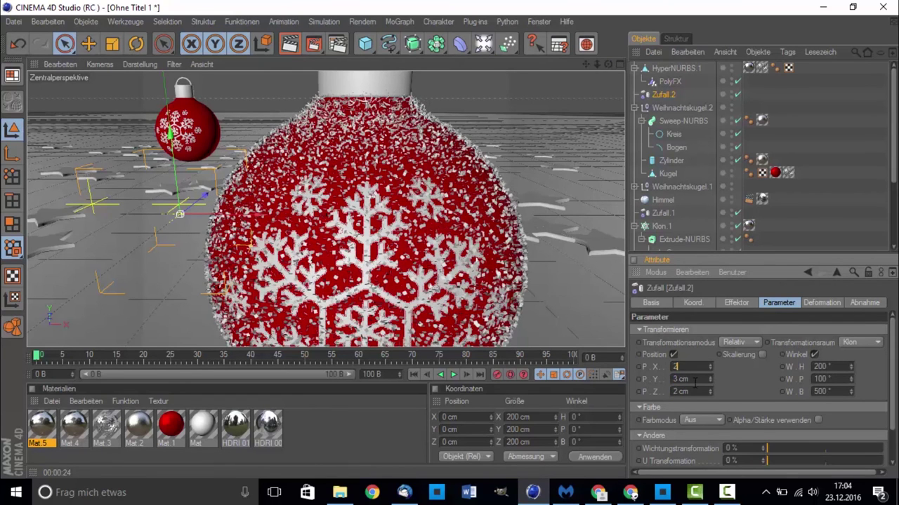
pyautogui.click(692, 379)
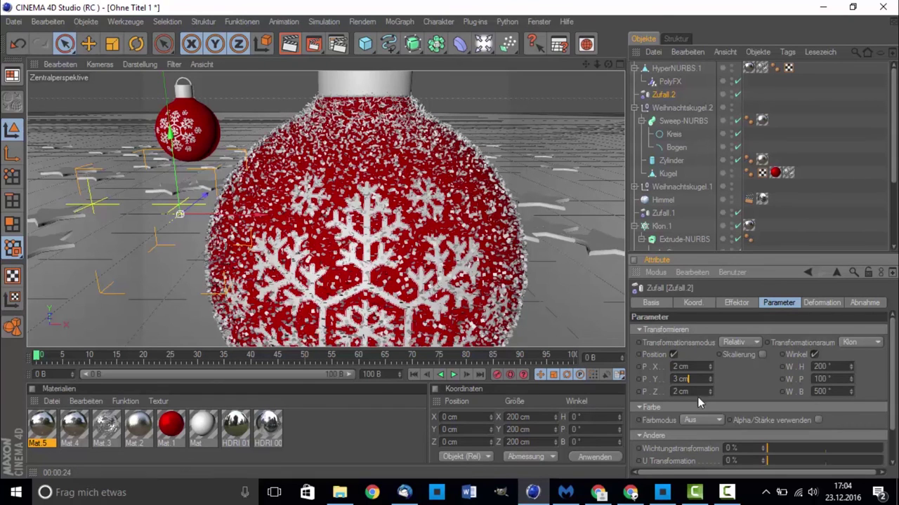
pyautogui.write('2')
pyautogui.press('Return')
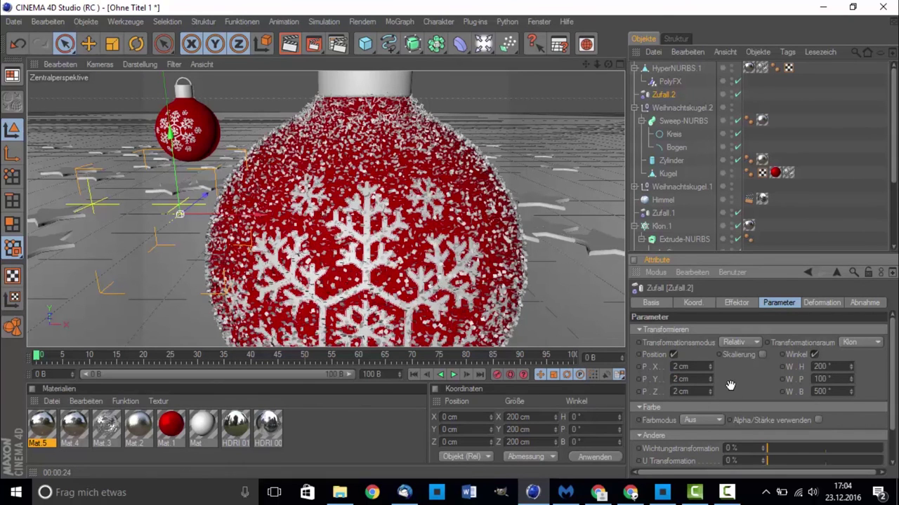
# Set Zufall.2's Z, Y and X position offsets to 1 cm each
pyautogui.click(688, 391)
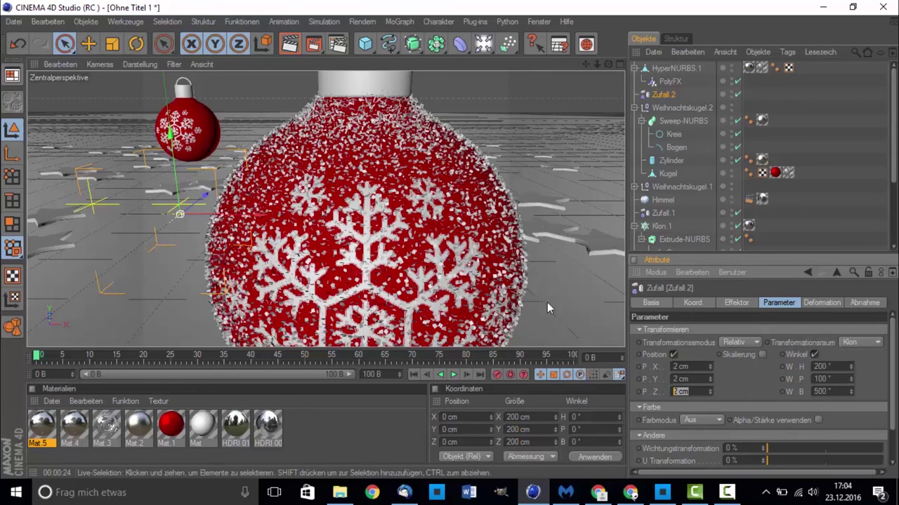
pyautogui.scroll(2, 547, 302)
pyautogui.scroll(3, 534, 300)
pyautogui.scroll(3, 515, 297)
pyautogui.scroll(-5, 562, 309)
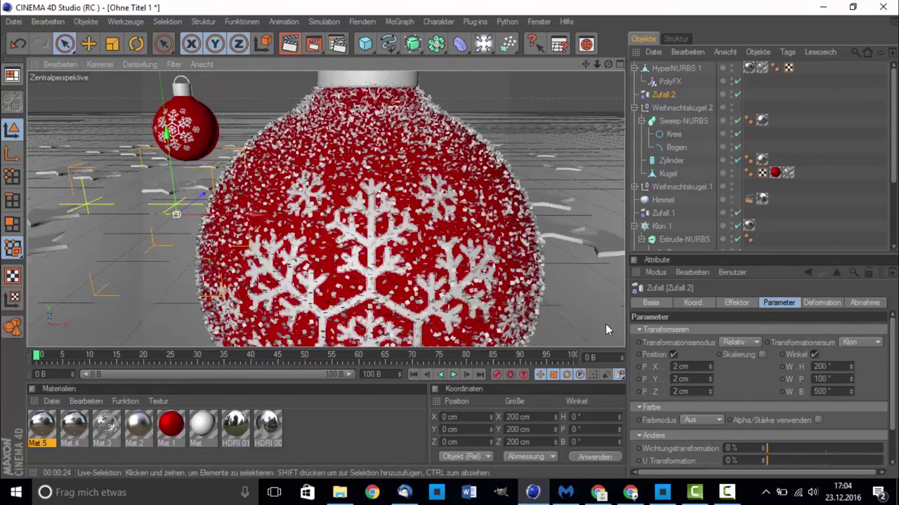
pyautogui.click(692, 390)
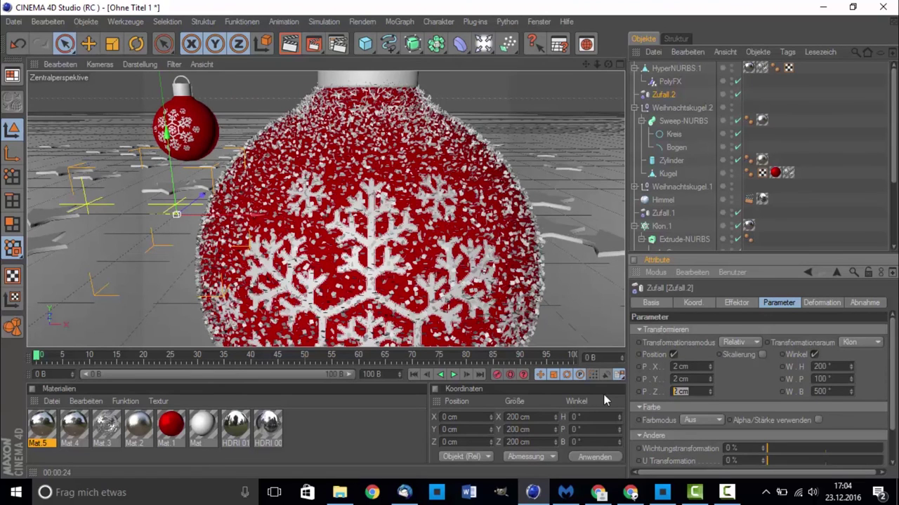
pyautogui.write('1')
pyautogui.click(685, 379)
pyautogui.write('1')
pyautogui.click(692, 366)
pyautogui.write('1')
pyautogui.press('Return')
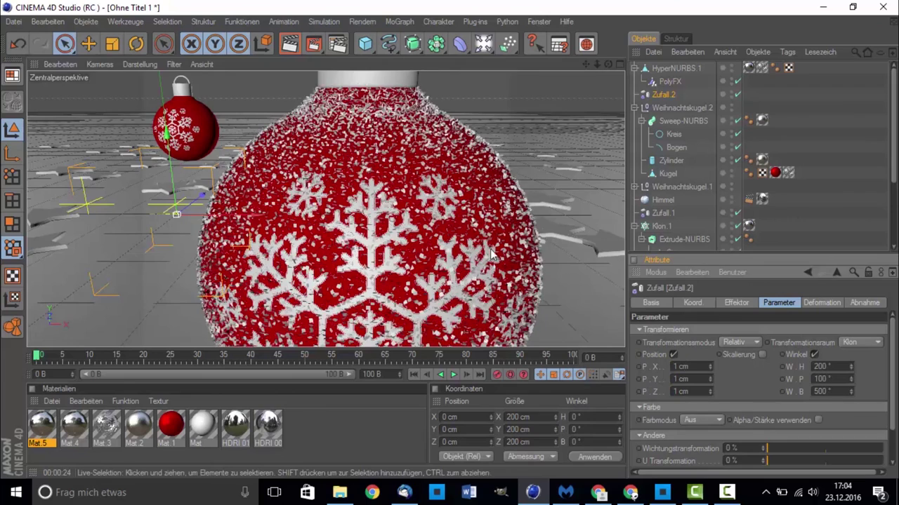
pyautogui.scroll(-1, 491, 254)
pyautogui.scroll(-3, 485, 254)
# Return to the single perspective view, frame the ornaments and render a preview
pyautogui.click(479, 304)
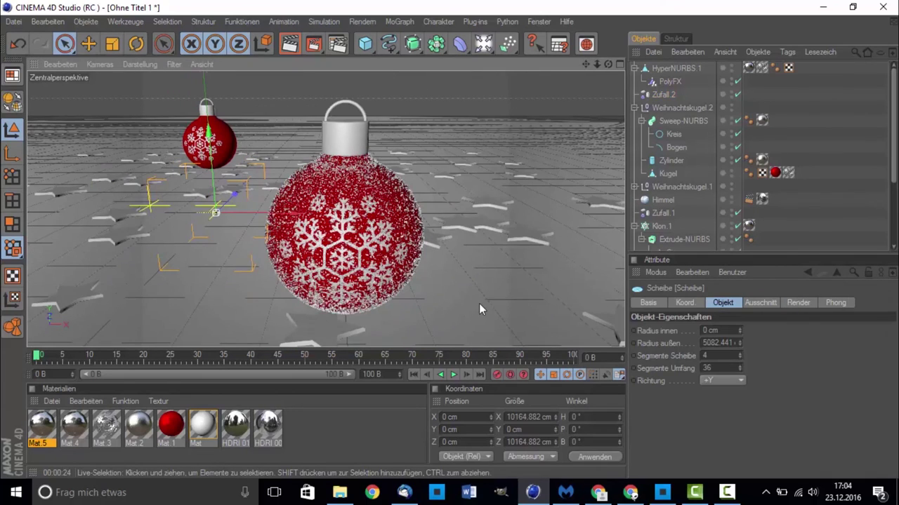
pyautogui.scroll(-3, 466, 281)
pyautogui.middleClick(486, 259)
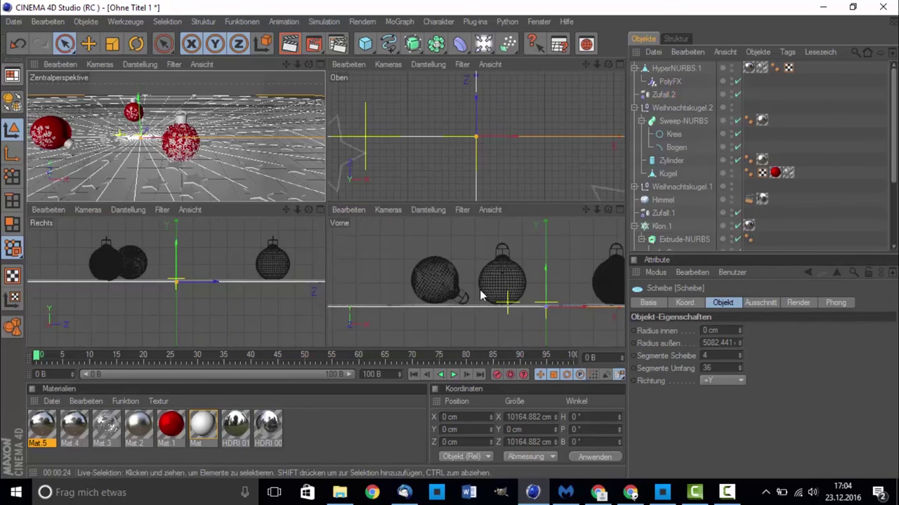
pyautogui.middleClick(481, 294)
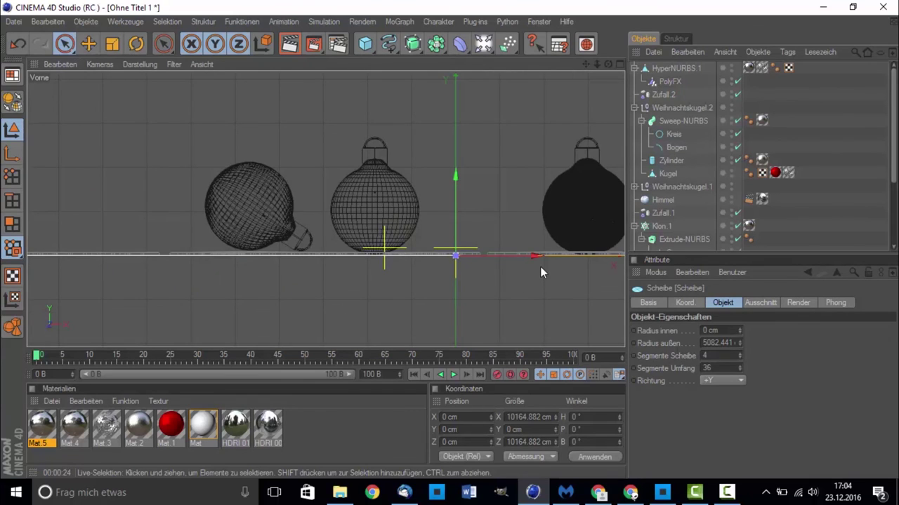
pyautogui.middleClick(539, 268)
pyautogui.press('F1')
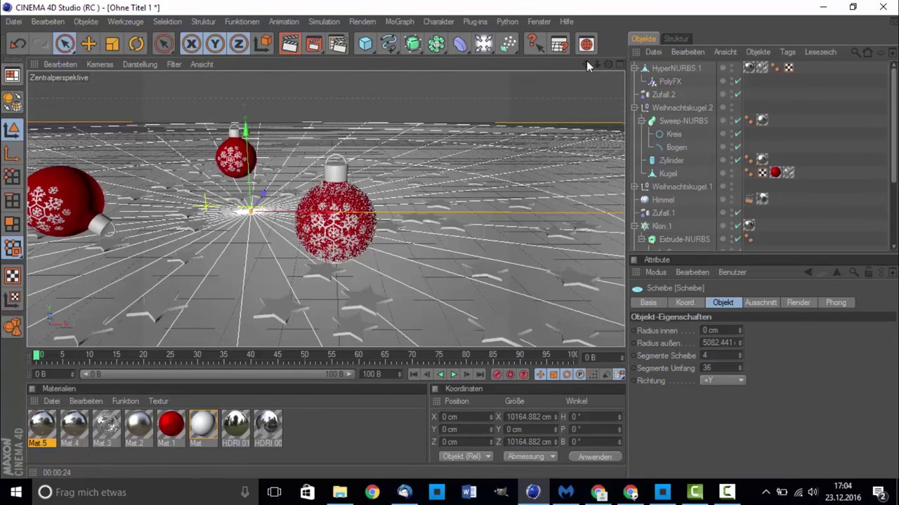
pyautogui.moveTo(585, 64); pyautogui.dragTo(688, 66)
pyautogui.moveTo(585, 63); pyautogui.dragTo(564, 49)
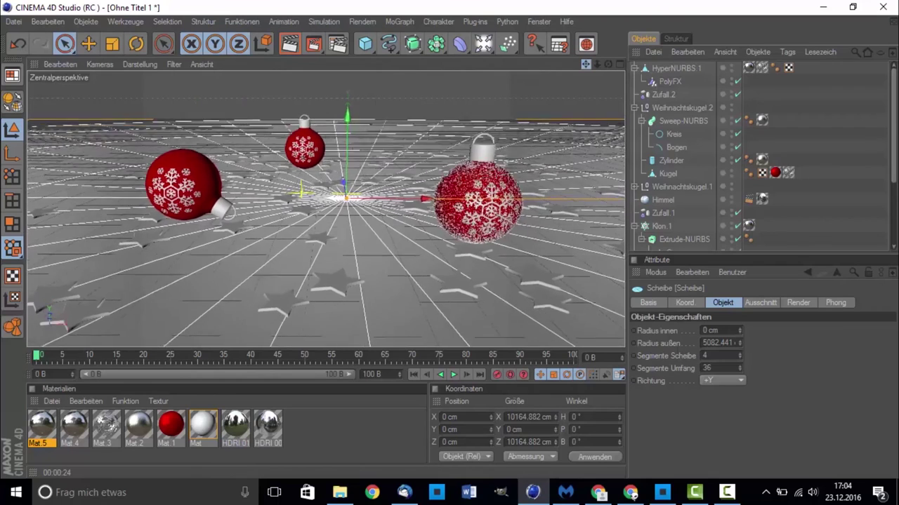
pyautogui.click(300, 49)
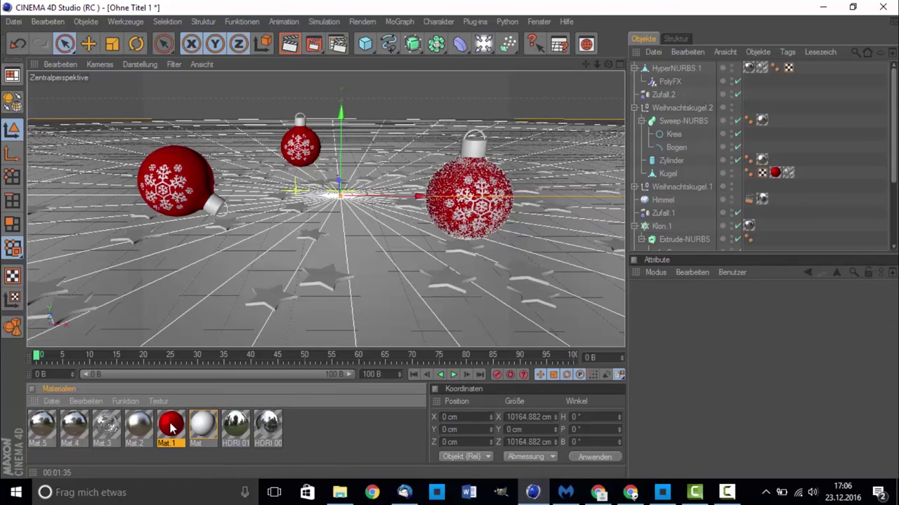
# Move Mat.1 to the front of the materials and tint its reflection yellow
pyautogui.doubleClick(170, 422)
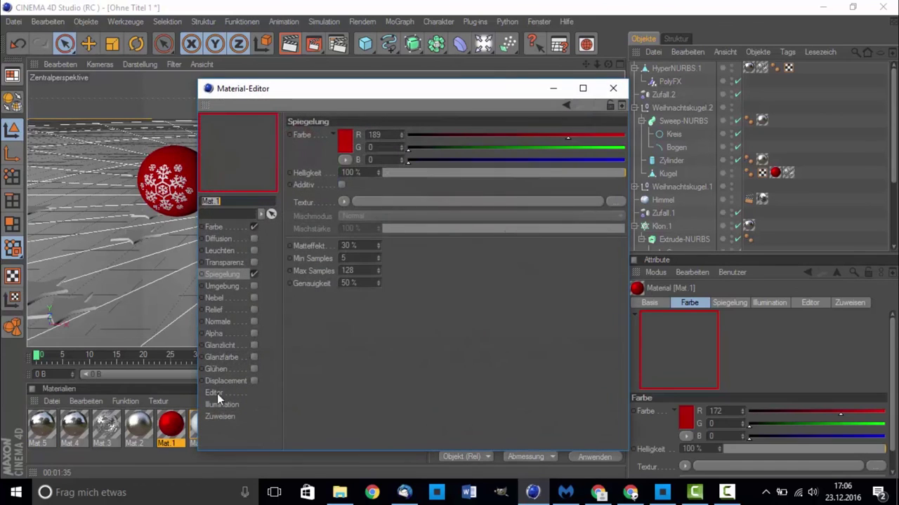
pyautogui.click(613, 88)
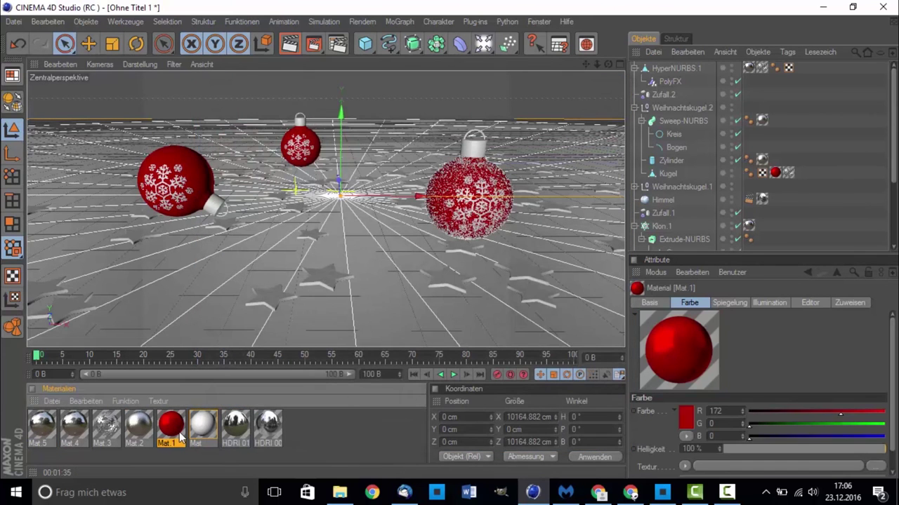
pyautogui.moveTo(177, 437); pyautogui.dragTo(45, 419)
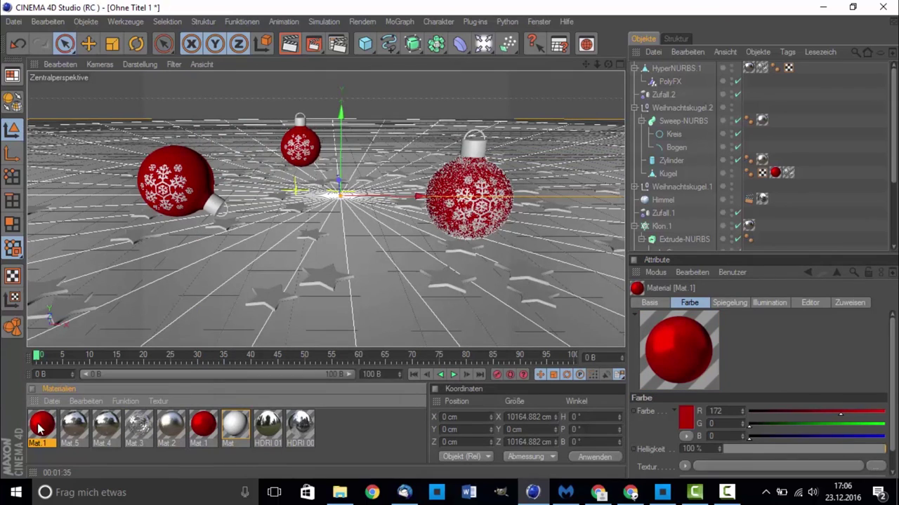
pyautogui.doubleClick(40, 425)
pyautogui.click(346, 143)
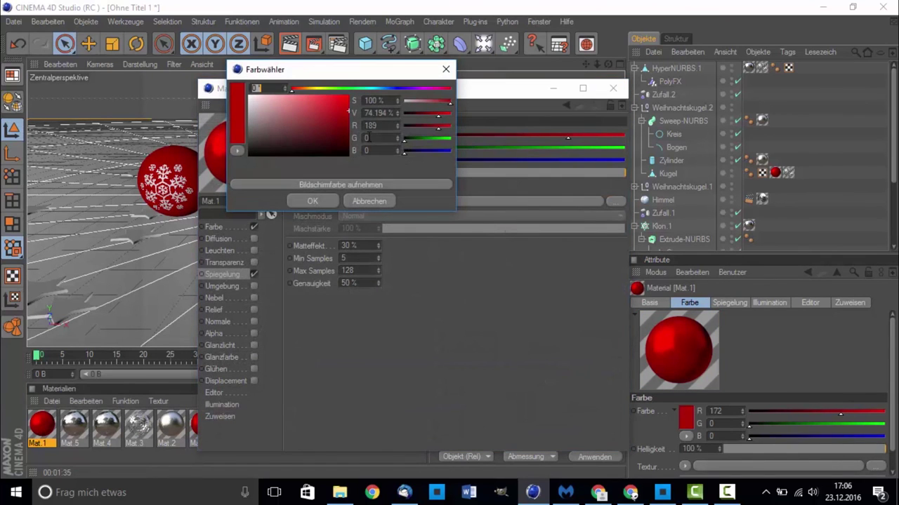
pyautogui.moveTo(400, 89); pyautogui.dragTo(387, 90)
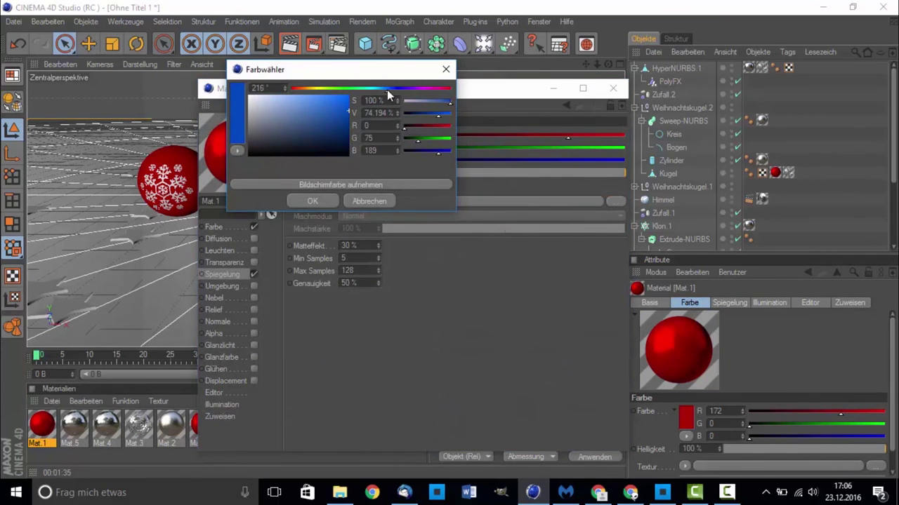
pyautogui.click(318, 200)
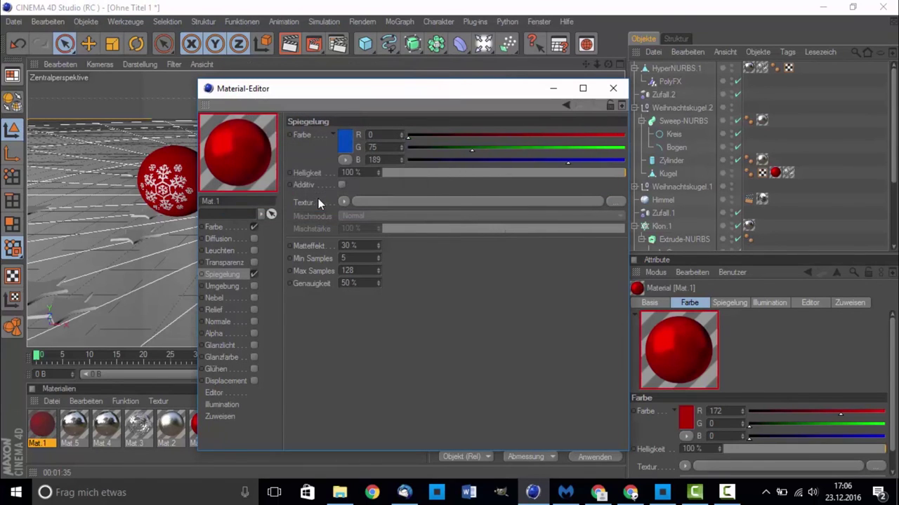
pyautogui.click(345, 144)
pyautogui.moveTo(393, 101)
pyautogui.mouseDown()
pyautogui.moveTo(328, 104)
pyautogui.moveTo(326, 120)
pyautogui.mouseUp()
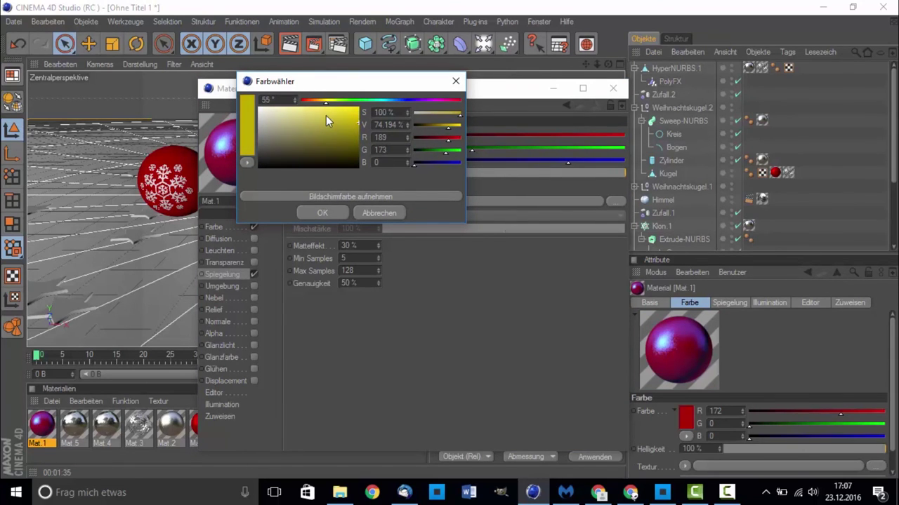
pyautogui.moveTo(325, 121); pyautogui.dragTo(329, 121)
pyautogui.click(322, 214)
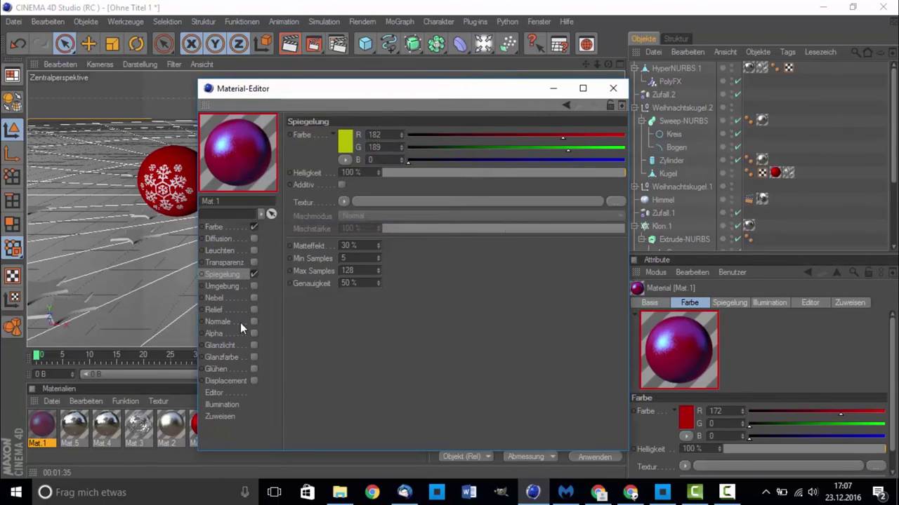
# Change Mat.1's base colour from red to yellow
pyautogui.click(238, 229)
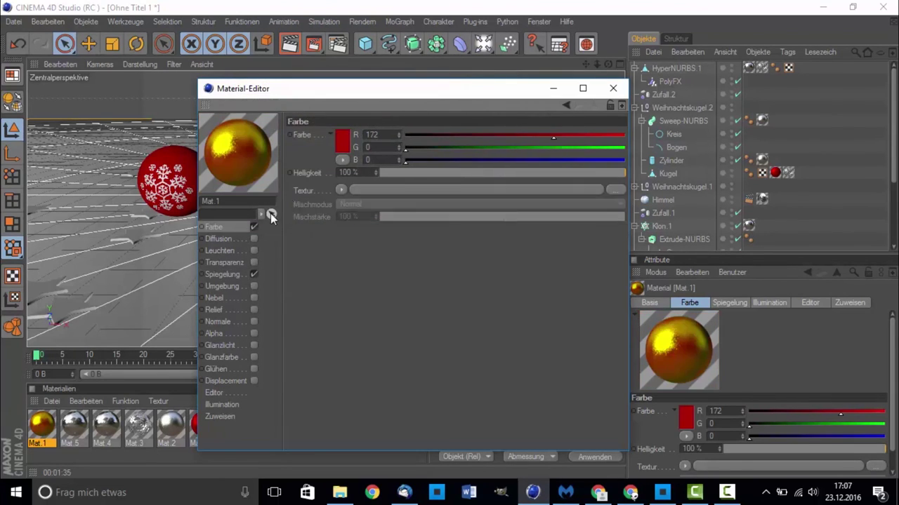
pyautogui.click(342, 142)
pyautogui.moveTo(311, 97); pyautogui.dragTo(321, 102)
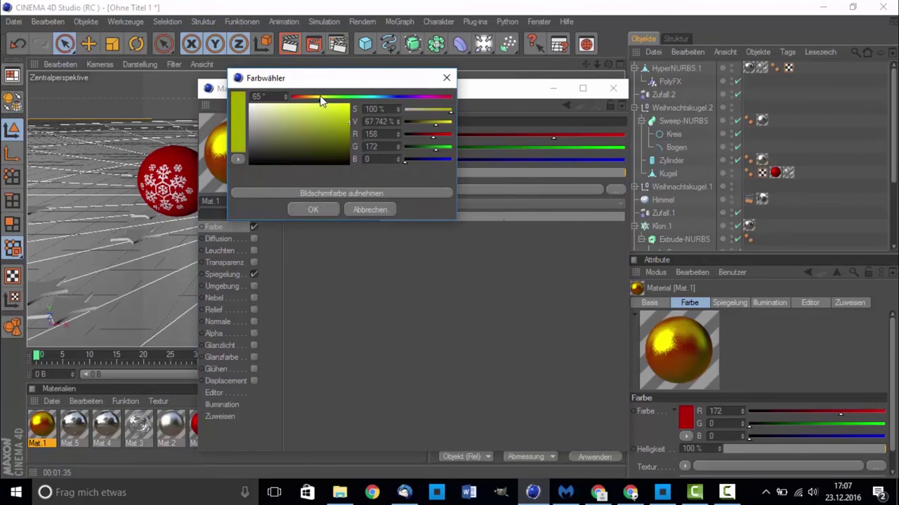
pyautogui.click(325, 209)
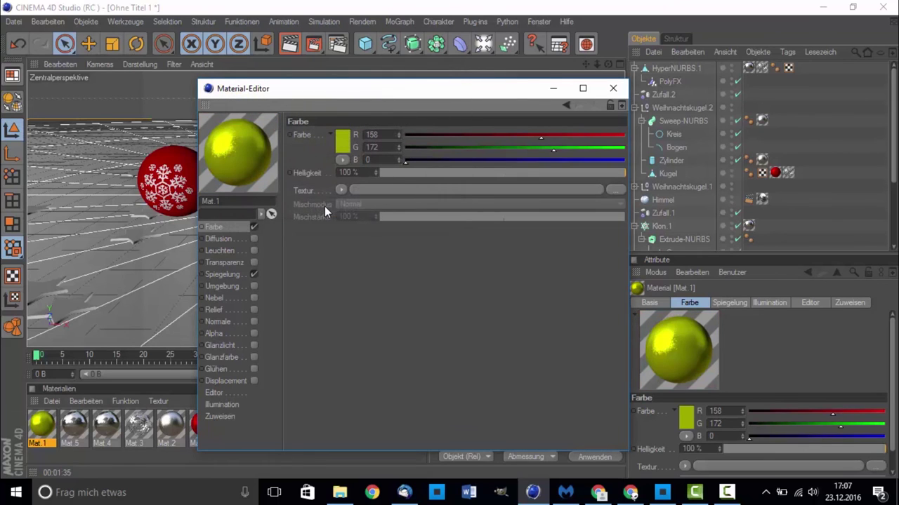
pyautogui.click(343, 142)
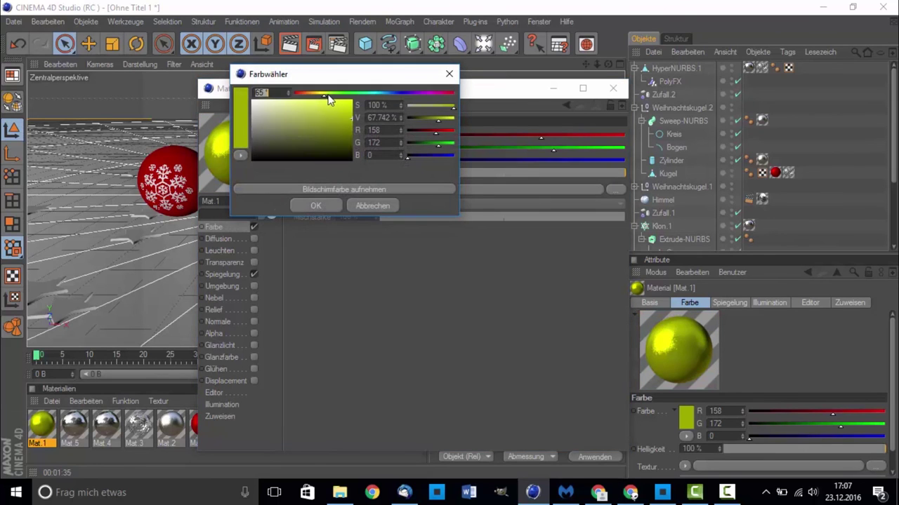
pyautogui.moveTo(327, 94); pyautogui.dragTo(321, 94)
pyautogui.click(316, 207)
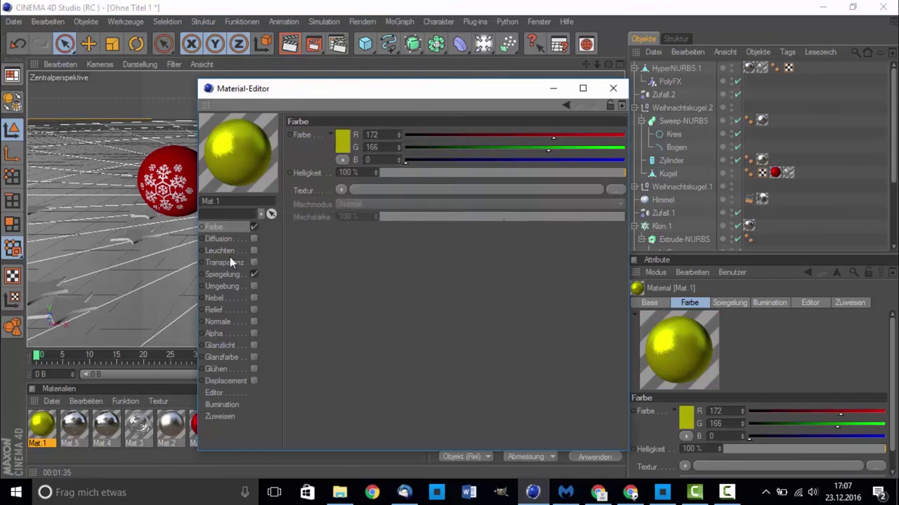
# Warm the reflection to R189 G182 B0 and apply Mat.1 to Weihnachtskugel.2's Kugel
pyautogui.click(227, 275)
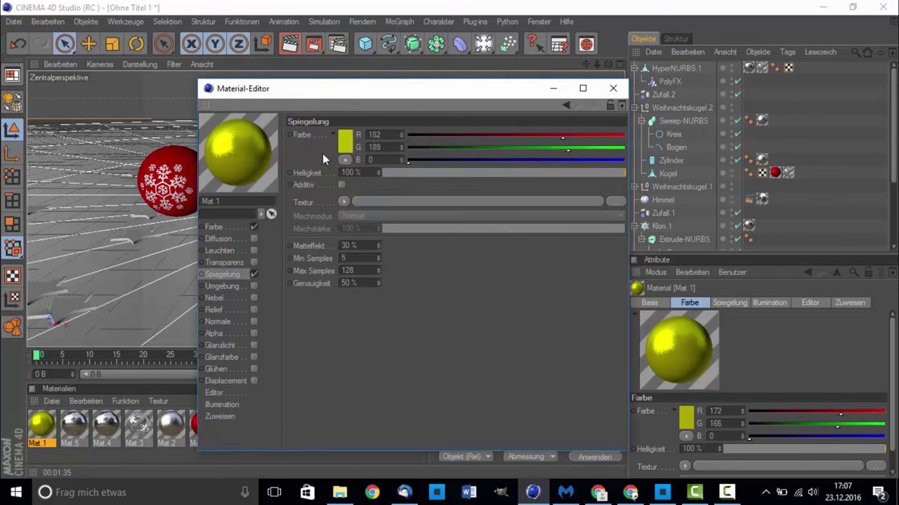
pyautogui.click(347, 146)
pyautogui.click(325, 98)
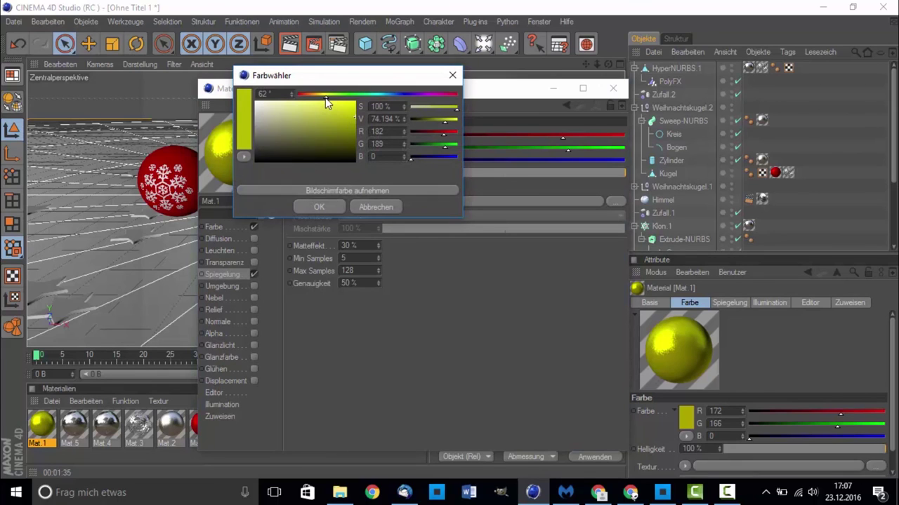
pyautogui.click(330, 207)
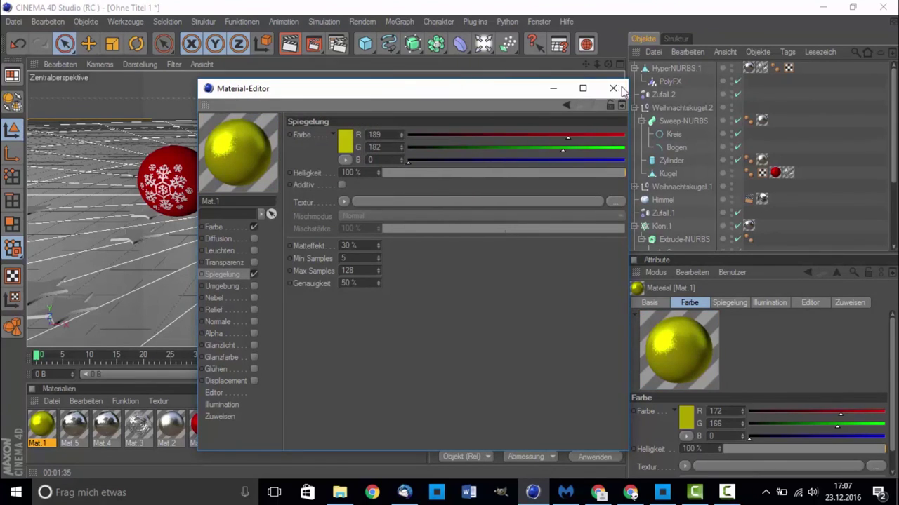
pyautogui.click(613, 88)
pyautogui.moveTo(56, 429); pyautogui.dragTo(775, 173)
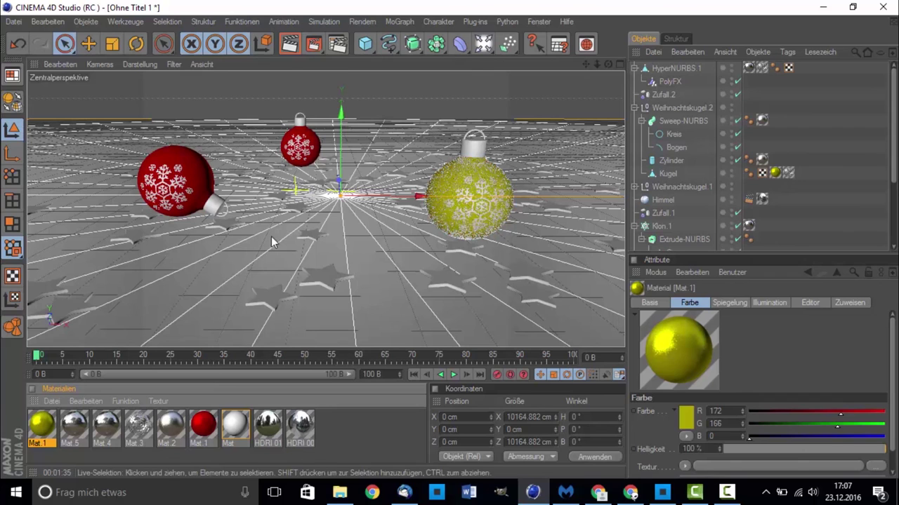
# Expand the top ornament's group and duplicate the yellow Mat.1 material
pyautogui.click(300, 154)
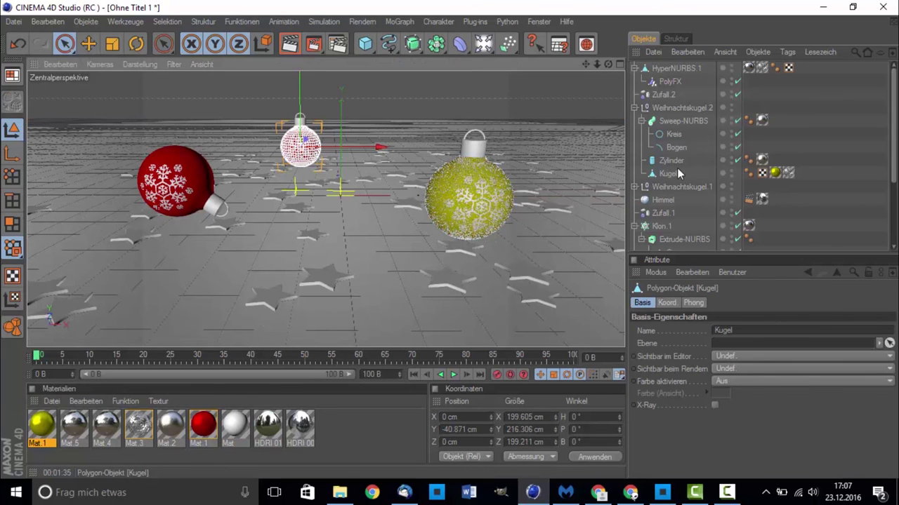
pyautogui.scroll(-2, 687, 165)
pyautogui.scroll(-2, 687, 166)
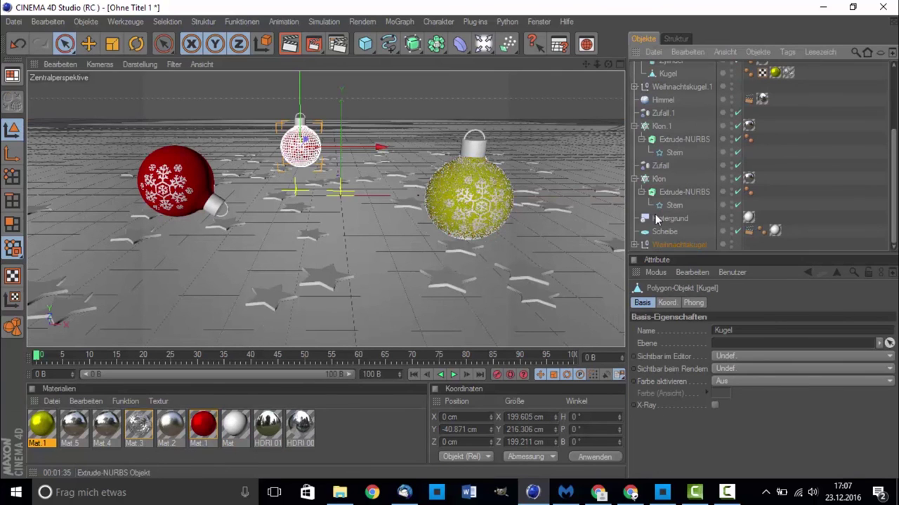
pyautogui.click(633, 245)
pyautogui.scroll(-3, 683, 220)
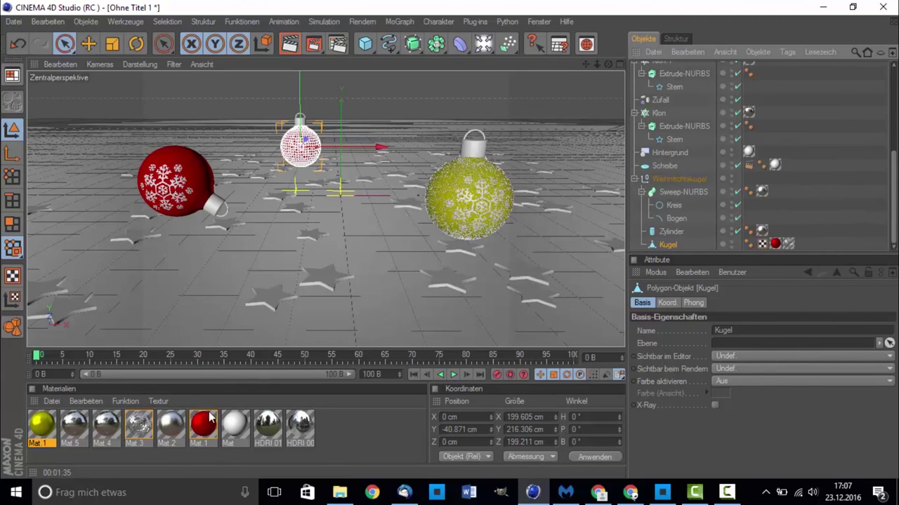
pyautogui.click(40, 426)
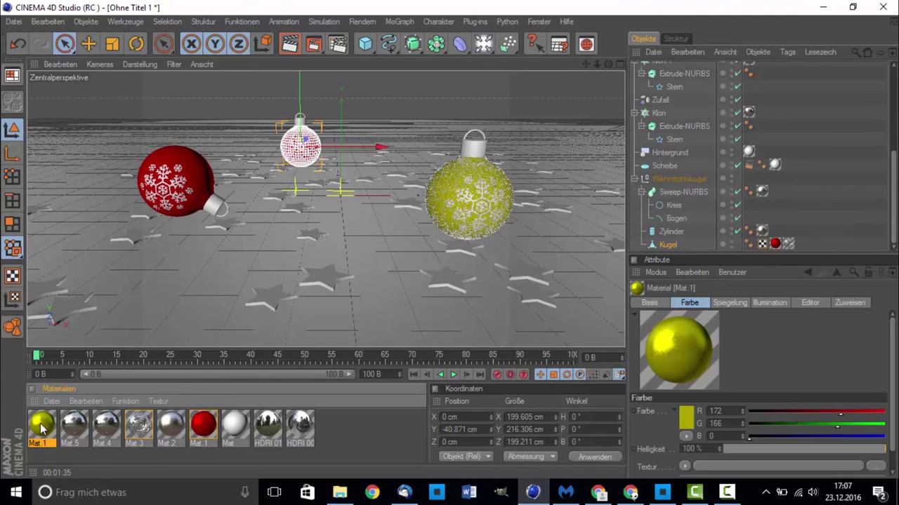
pyautogui.keyDown('ctrl'); pyautogui.moveTo(43, 428); pyautogui.dragTo(47, 429); pyautogui.keyUp('ctrl')
pyautogui.doubleClick(42, 426)
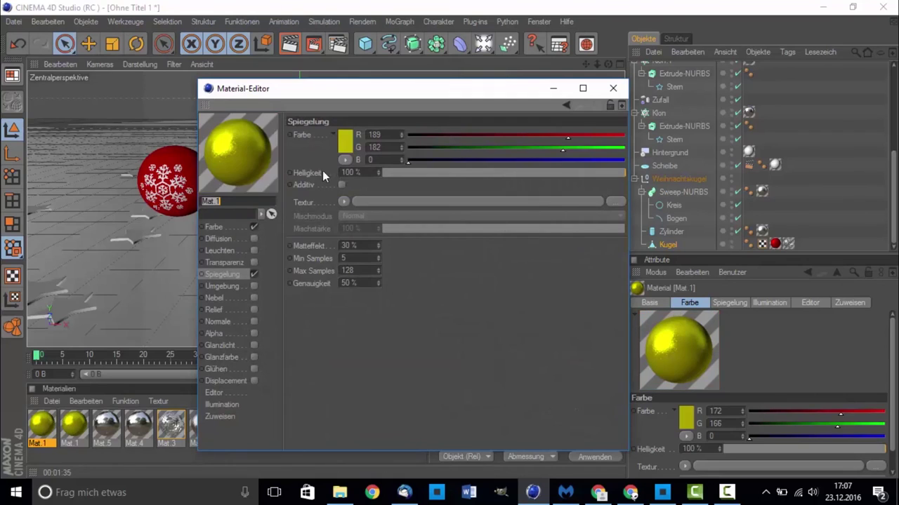
# Set the copy's reflection and colour to magenta (R 172, G 0, B 169)
pyautogui.click(345, 141)
pyautogui.moveTo(387, 100); pyautogui.dragTo(361, 100)
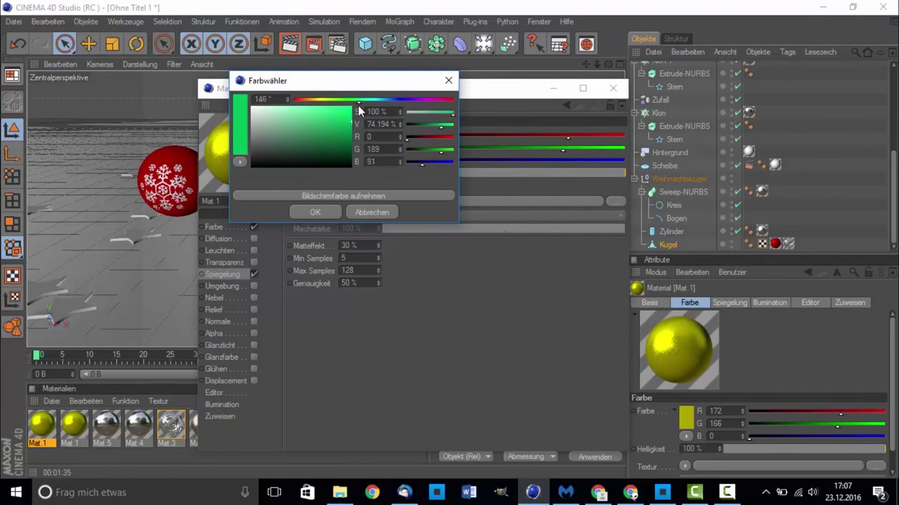
pyautogui.moveTo(363, 111)
pyautogui.mouseDown()
pyautogui.moveTo(393, 119)
pyautogui.moveTo(358, 119)
pyautogui.moveTo(431, 123)
pyautogui.mouseUp()
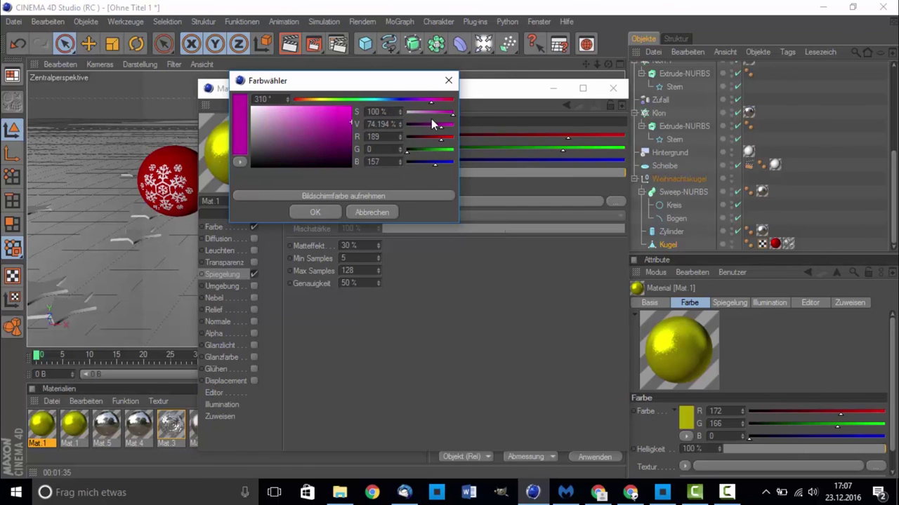
pyautogui.click(318, 213)
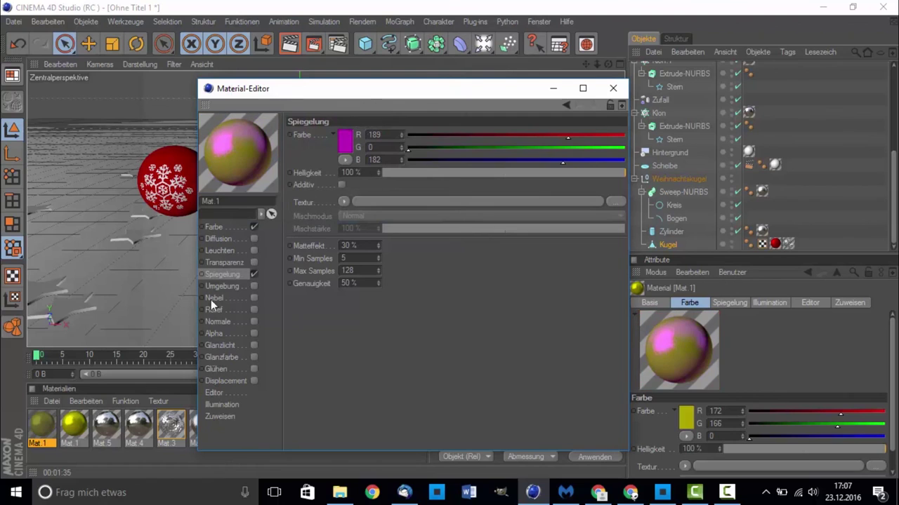
pyautogui.click(223, 227)
pyautogui.click(337, 144)
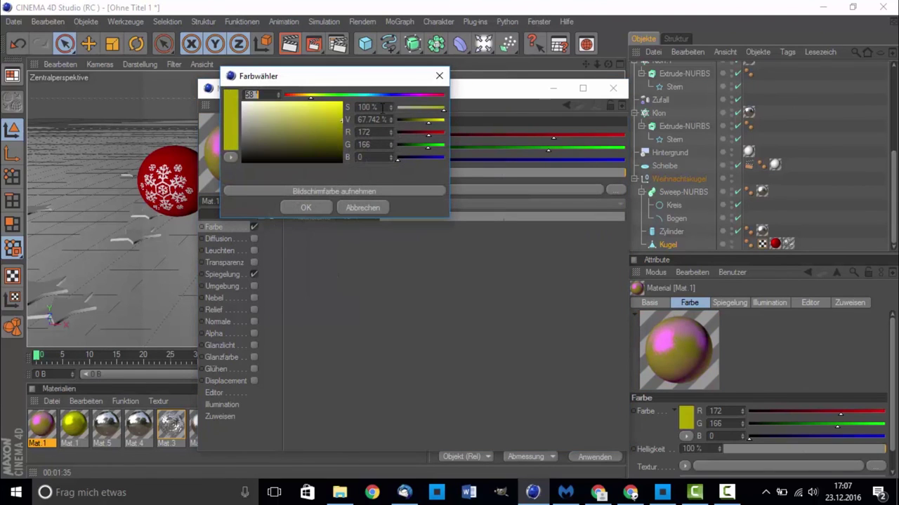
pyautogui.click(414, 94)
pyautogui.click(326, 206)
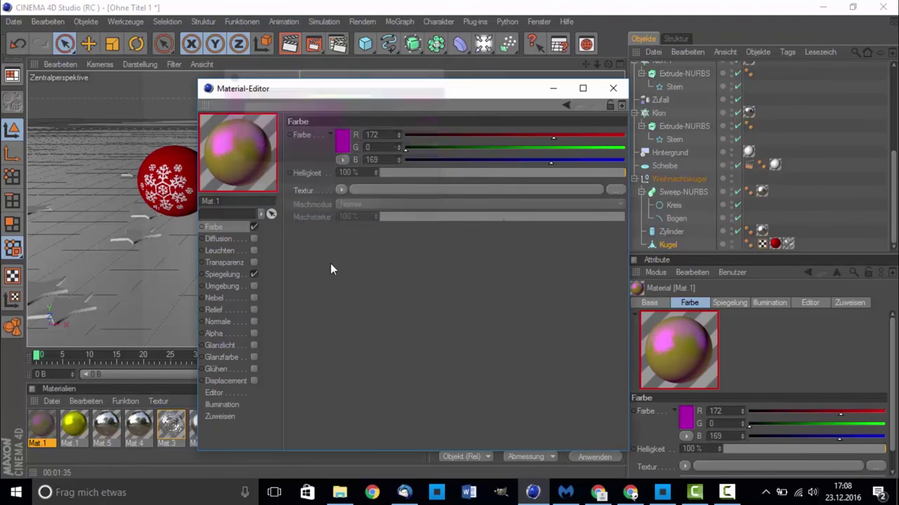
pyautogui.click(613, 88)
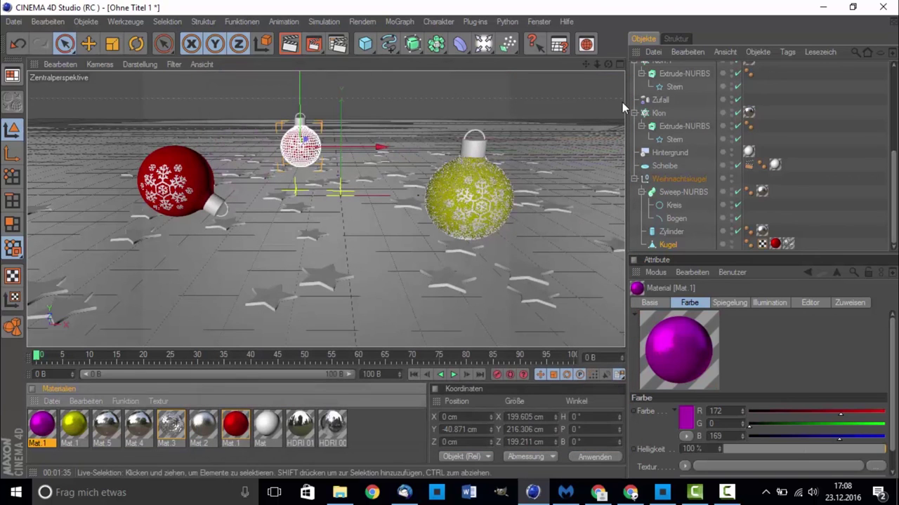
# Apply the magenta Mat.1 to the small top ornament's Kugel sphere, turning it purple
pyautogui.moveTo(39, 426); pyautogui.dragTo(775, 244)
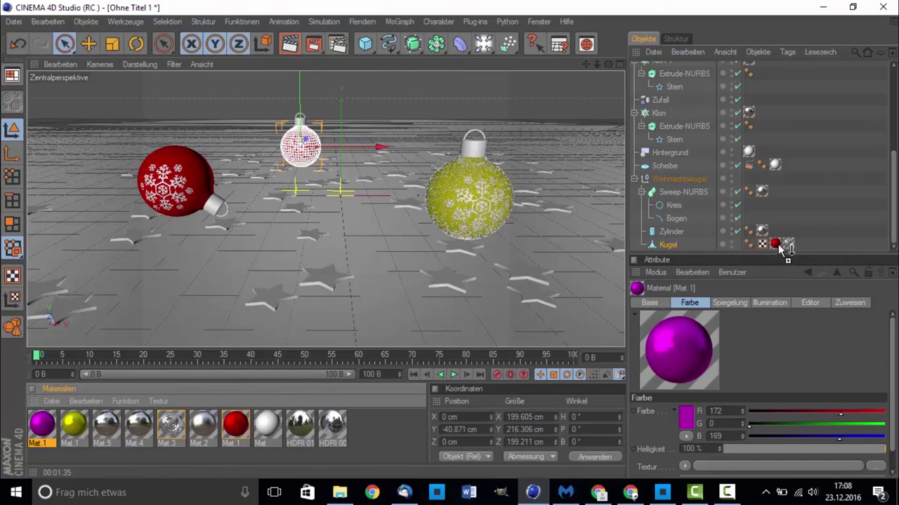
pyautogui.click(390, 324)
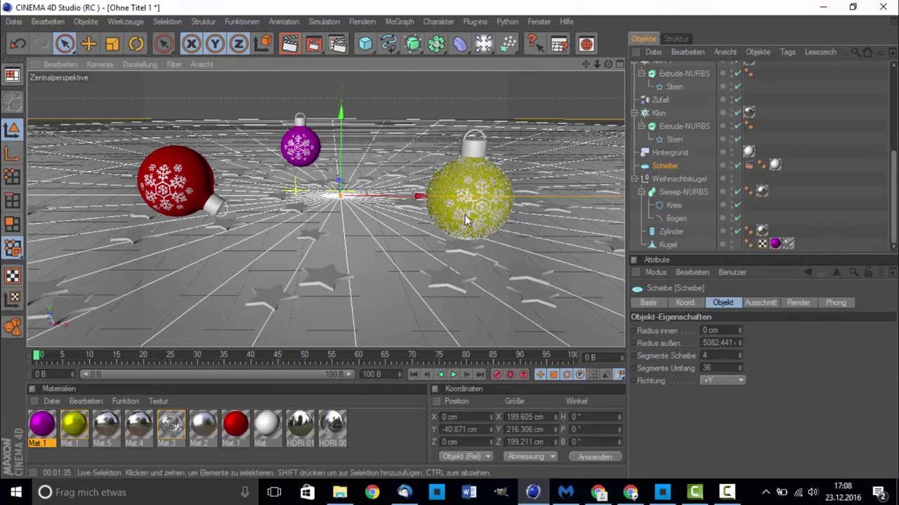
pyautogui.click(449, 200)
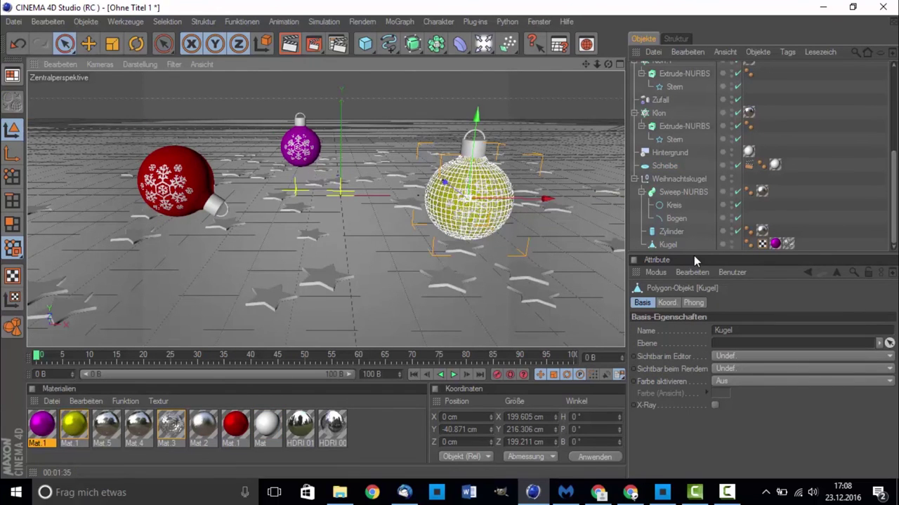
pyautogui.scroll(5, 690, 176)
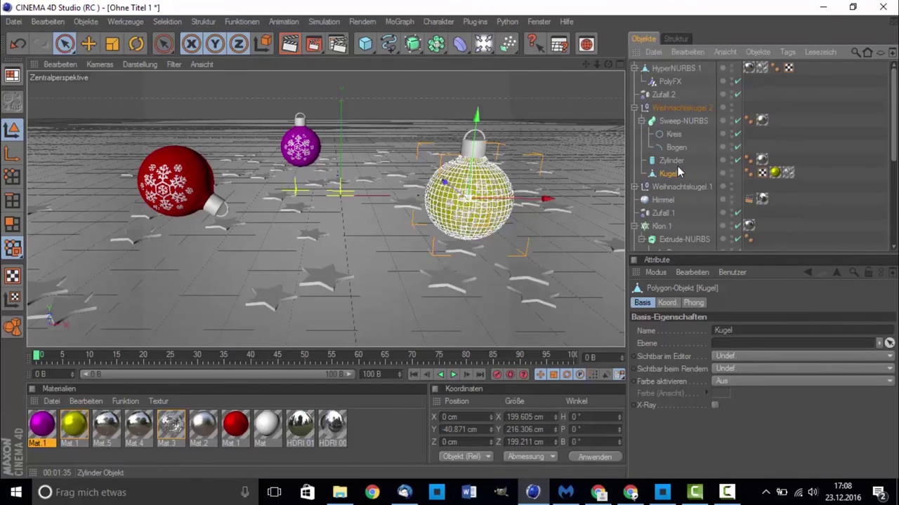
# Inspect Weihnachtskugel.2's Sweep-NURBS hanger, Kugel sphere and cylinder cap, then HyperNURBS.1 and the floor disc
pyautogui.click(634, 108)
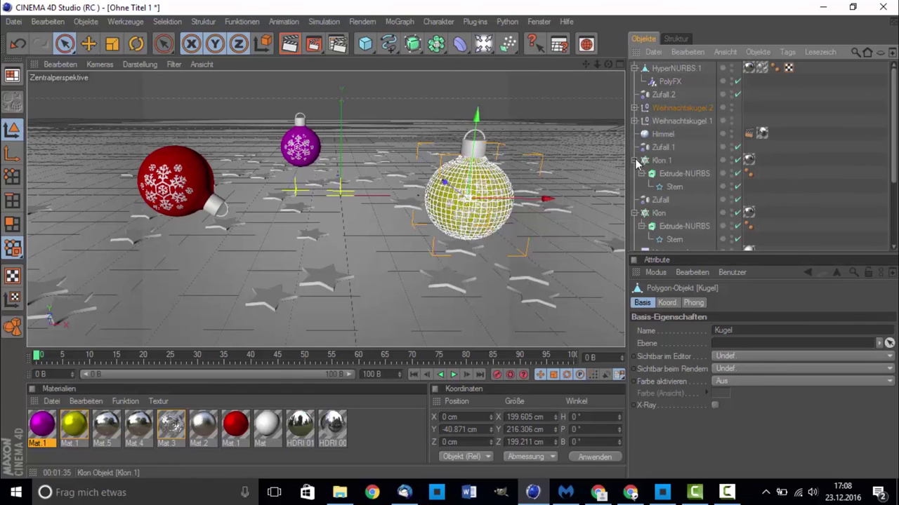
pyautogui.click(634, 108)
pyautogui.click(678, 124)
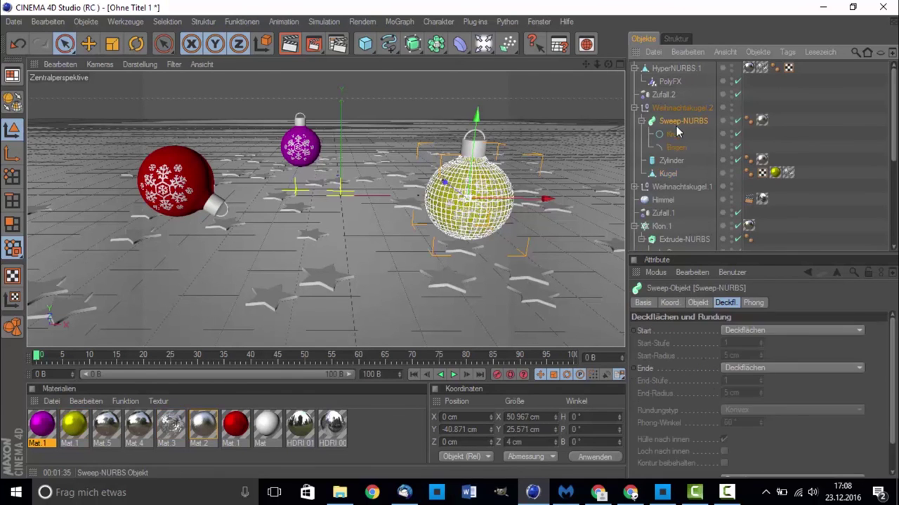
pyautogui.click(667, 174)
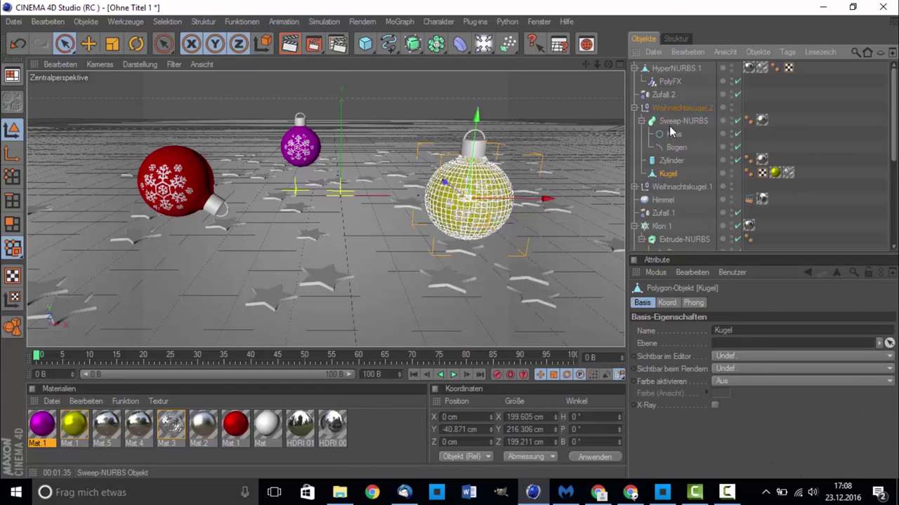
pyautogui.click(669, 125)
pyautogui.click(665, 174)
pyautogui.click(679, 161)
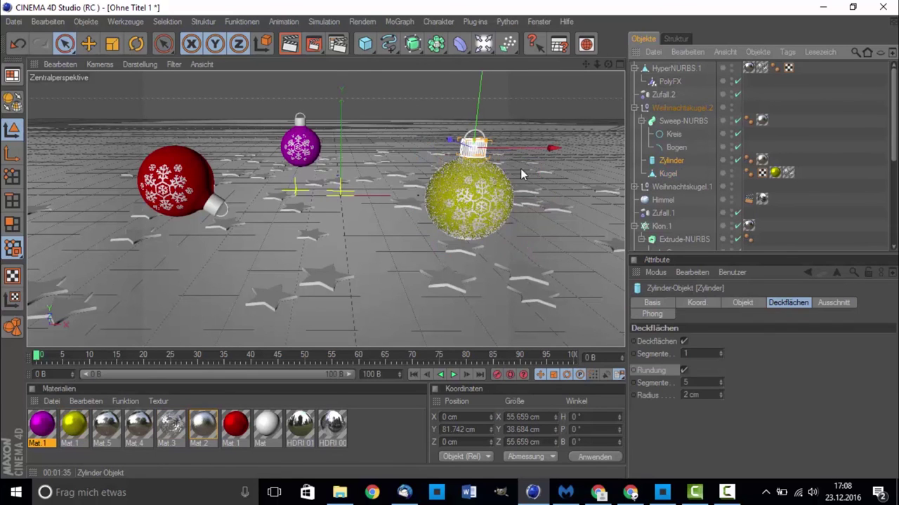
pyautogui.click(497, 177)
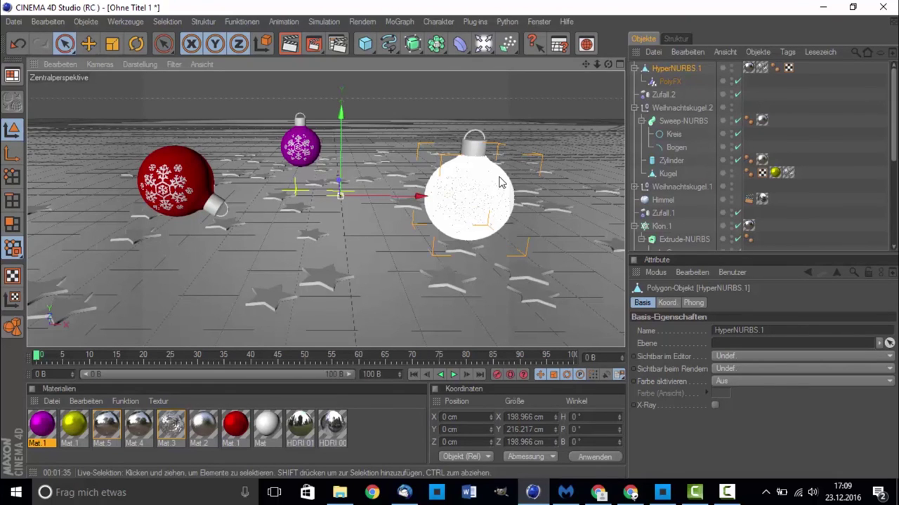
pyautogui.click(424, 271)
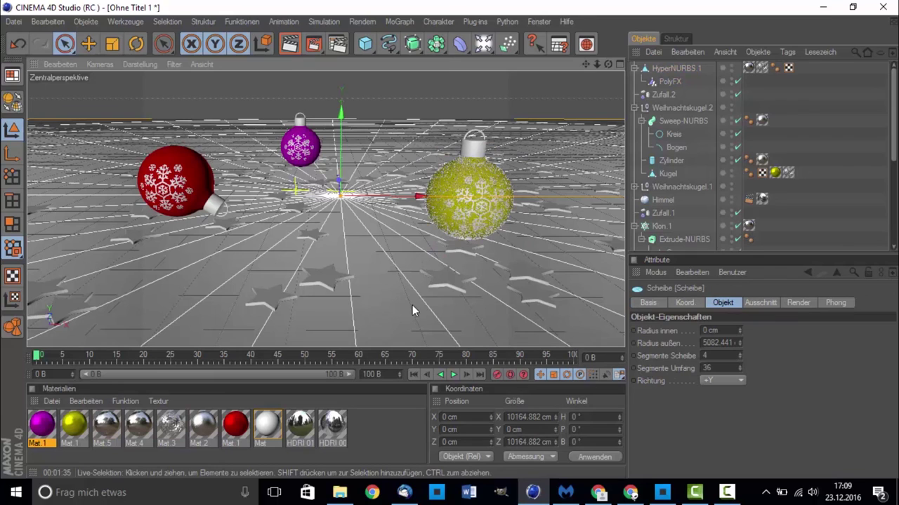